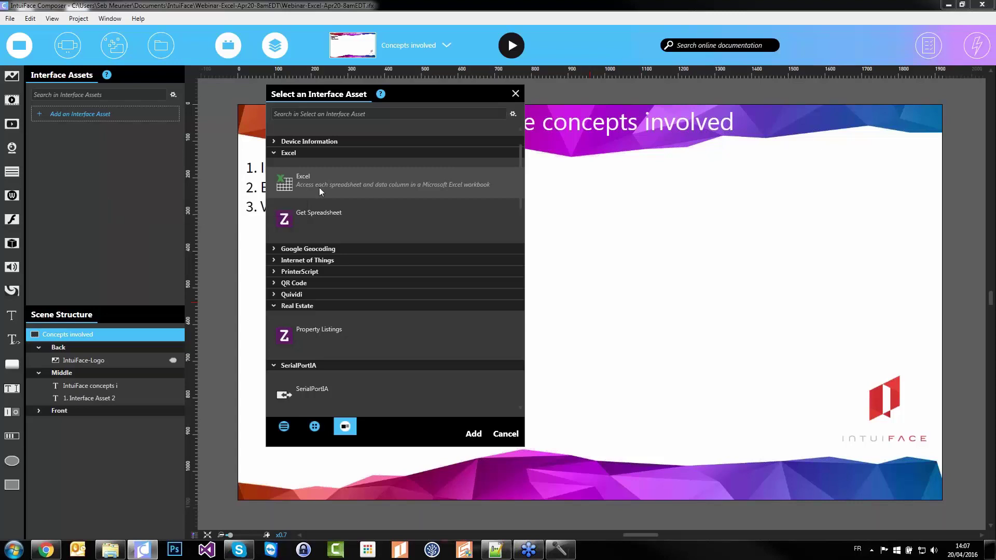
Find the Clock asset under the Time category in the asset list and add it to the project
scroll(319, 188, "up", 2)
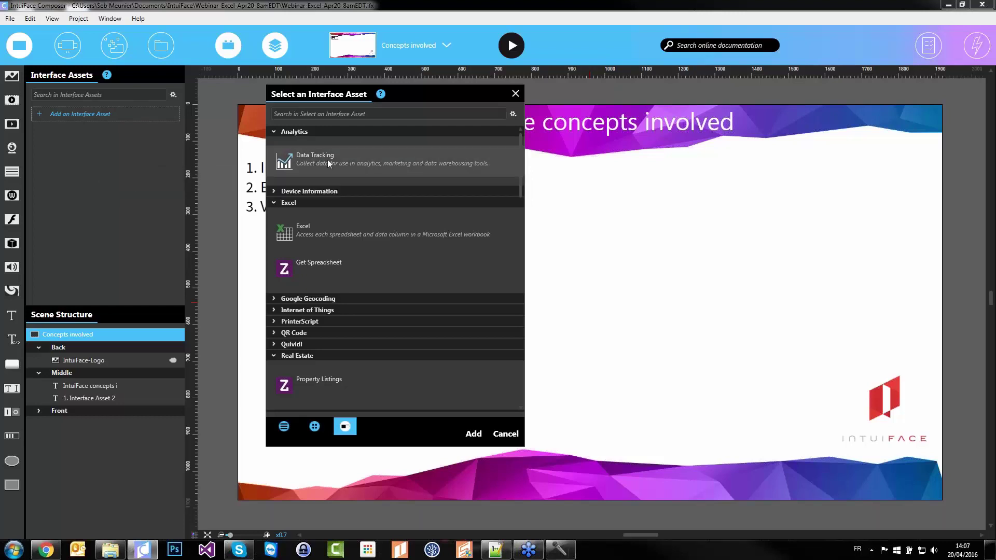
left_click(330, 192)
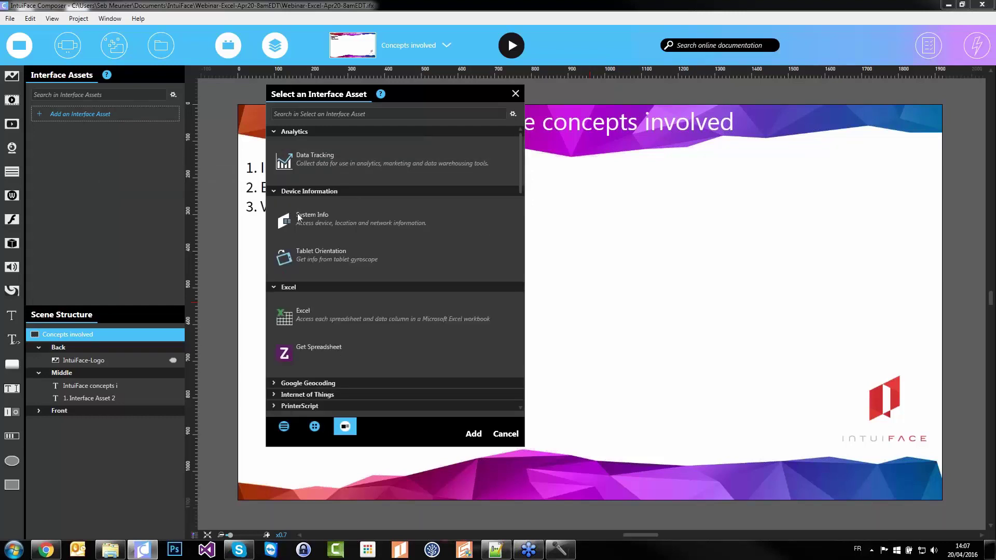
left_click(319, 286)
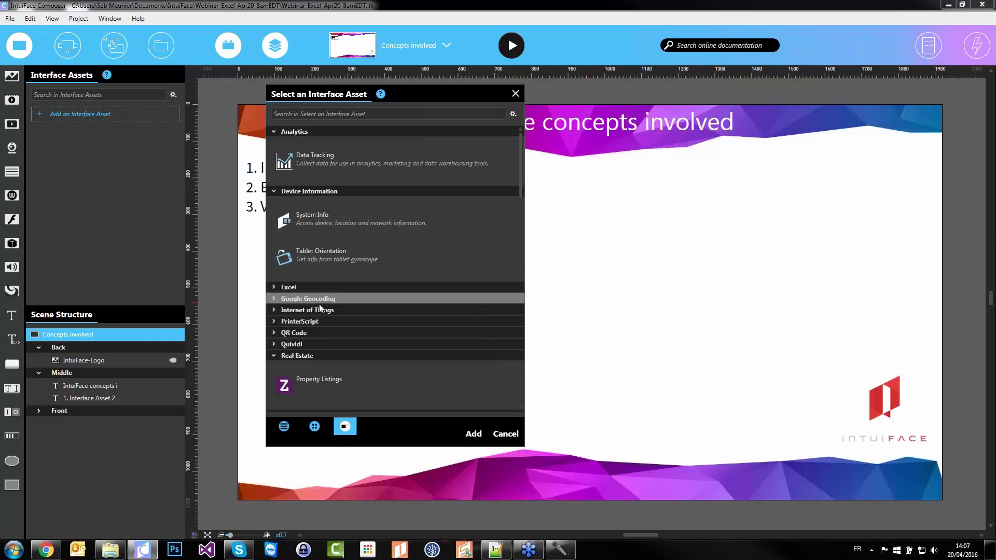
scroll(323, 310, "down", 3)
scroll(322, 282, "down", 4)
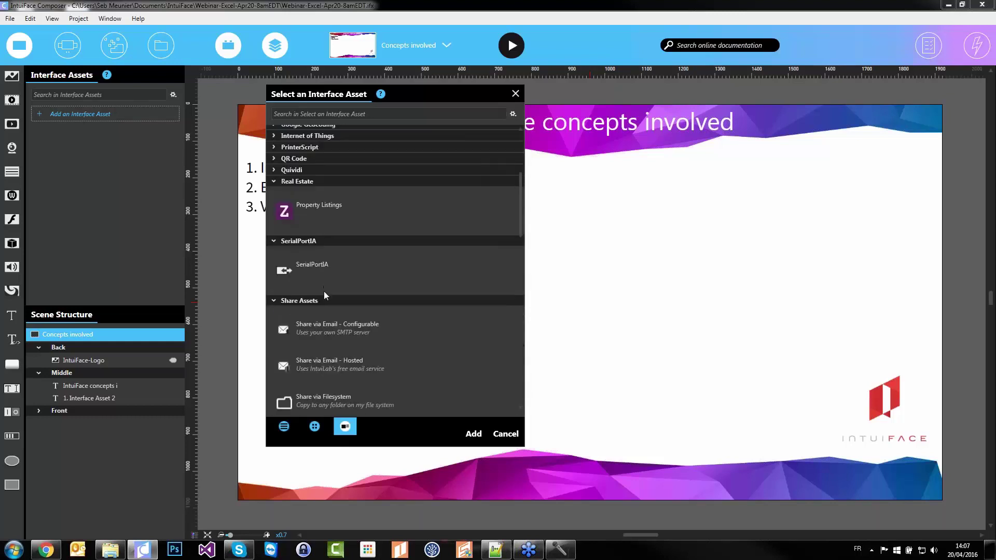
scroll(324, 292, "down", 6)
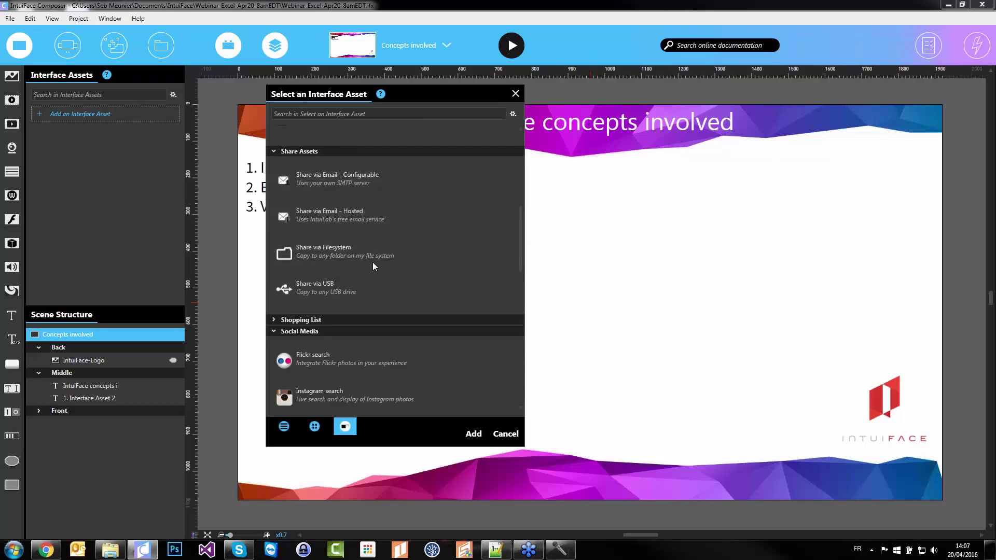
scroll(366, 260, "down", 4)
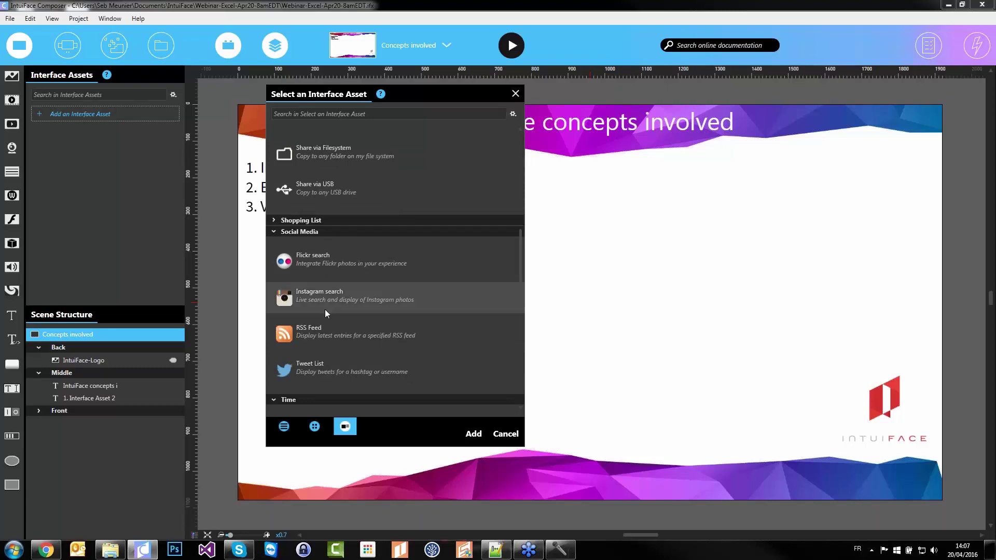
scroll(396, 323, "down", 5)
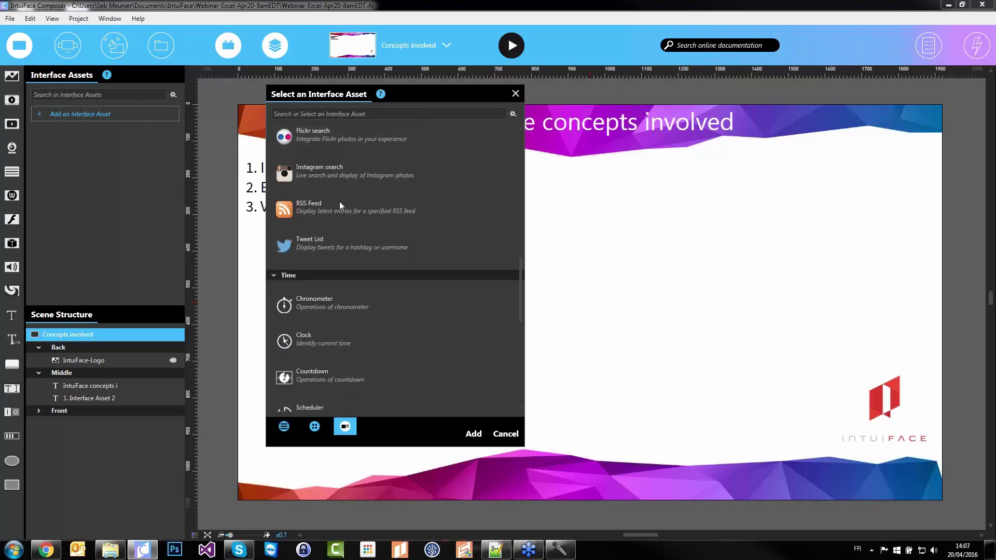
scroll(339, 201, "down", 4)
scroll(407, 184, "down", 10)
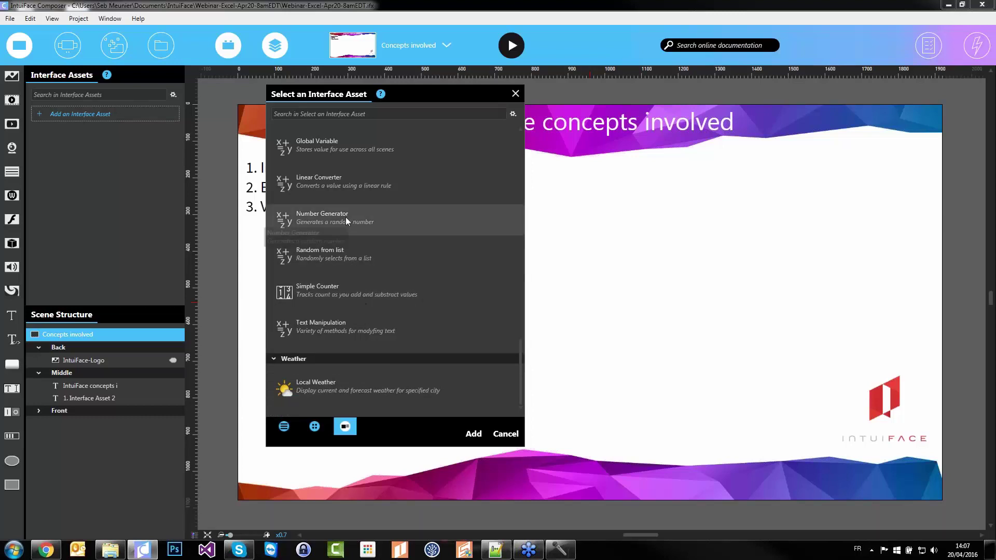
scroll(366, 228, "up", 4)
scroll(366, 230, "up", 2)
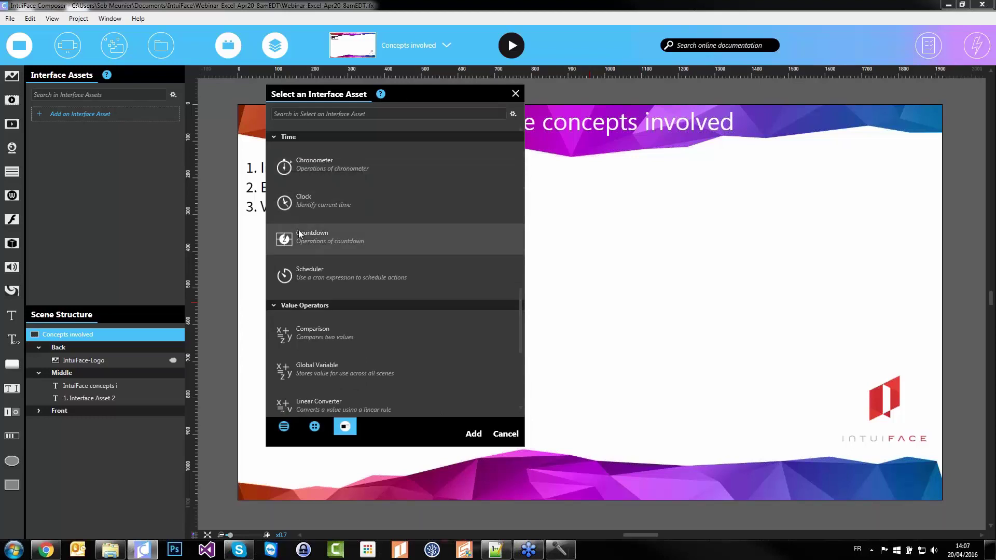
left_click(303, 200)
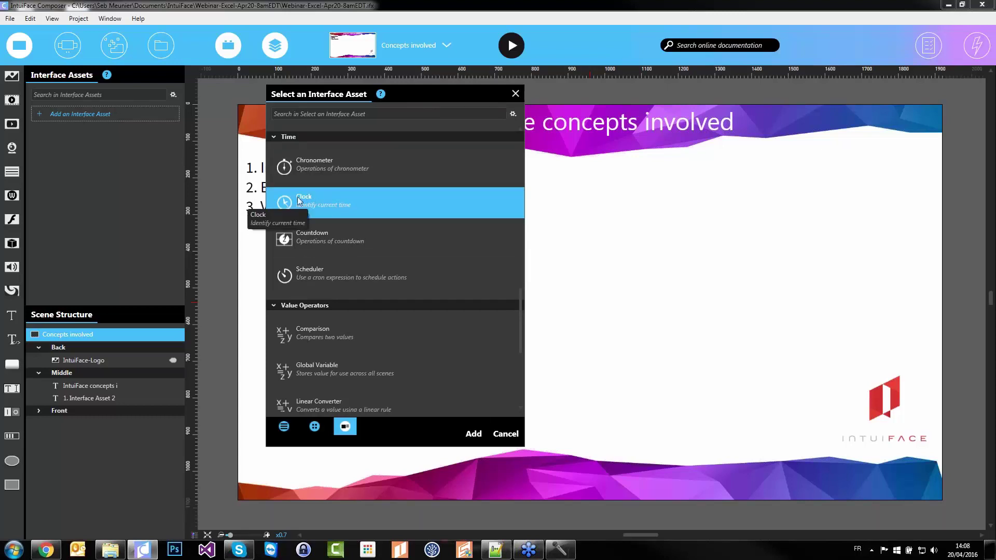
left_click(471, 434)
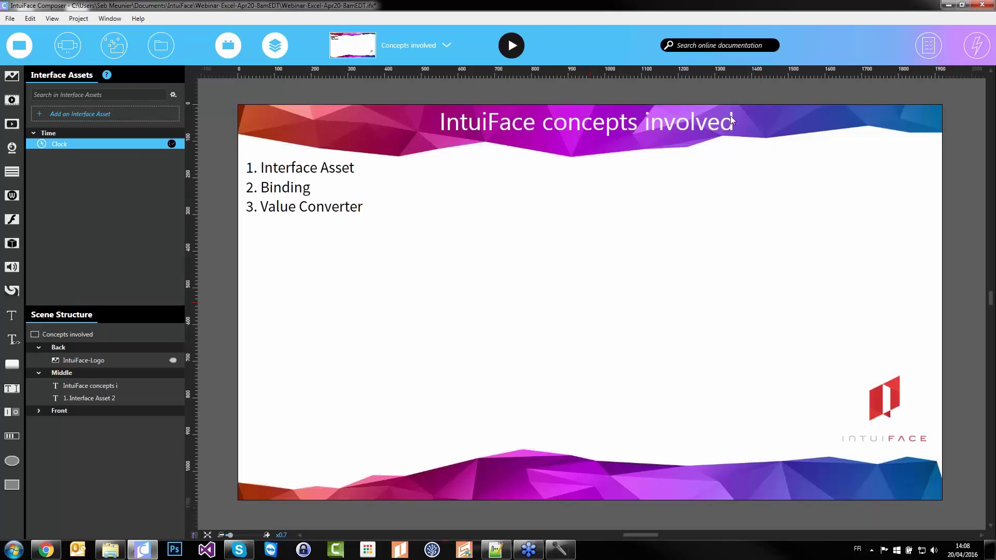
Place a Clock widget in the middle of the slide, trying AM/PM before keeping 24-hour time
left_click(929, 45)
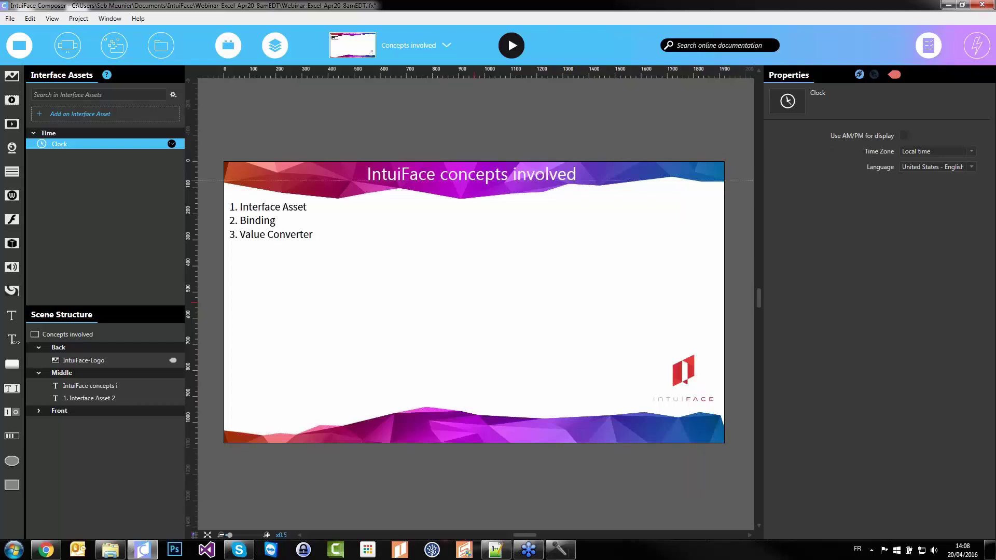
left_click_drag(82, 147, 436, 287)
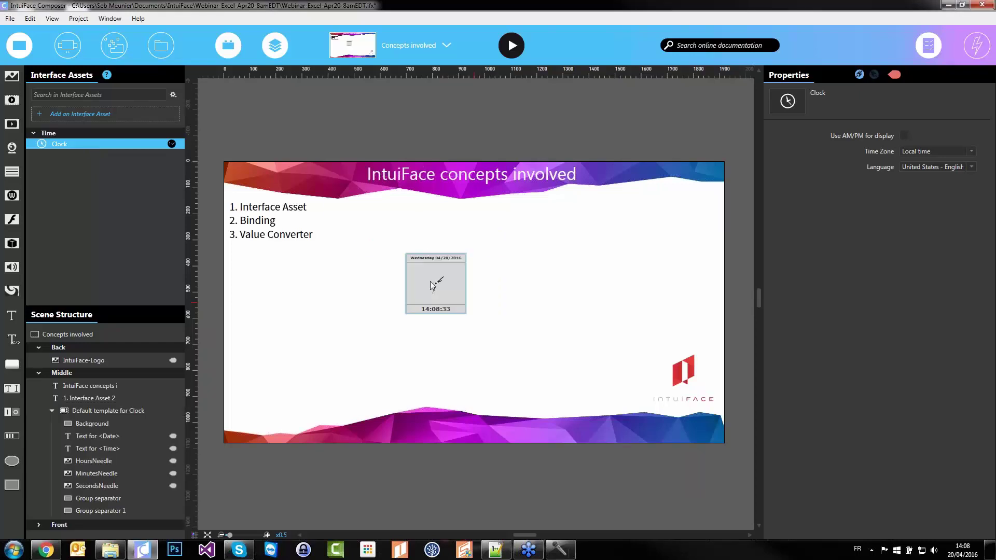
scroll(436, 287, "up", 2)
left_click(904, 136)
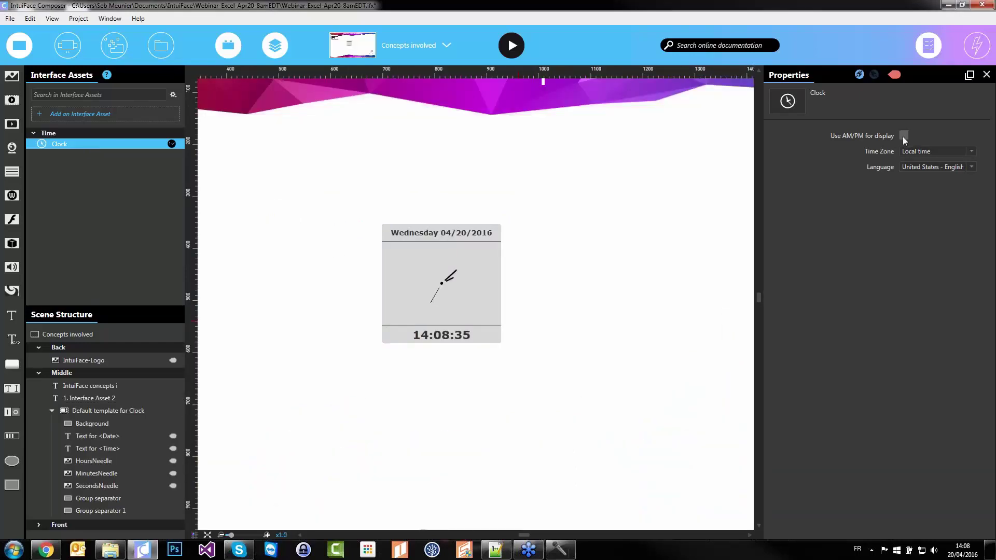
left_click(904, 138)
Set the clock language to France - French, then back to United States - English
left_click(917, 165)
scroll(942, 197, "up", 5)
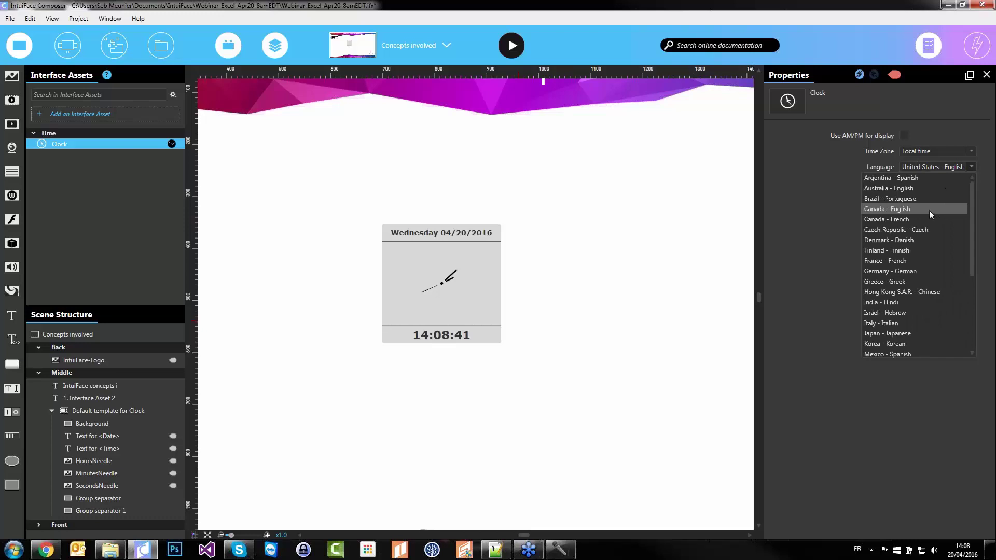
left_click(899, 263)
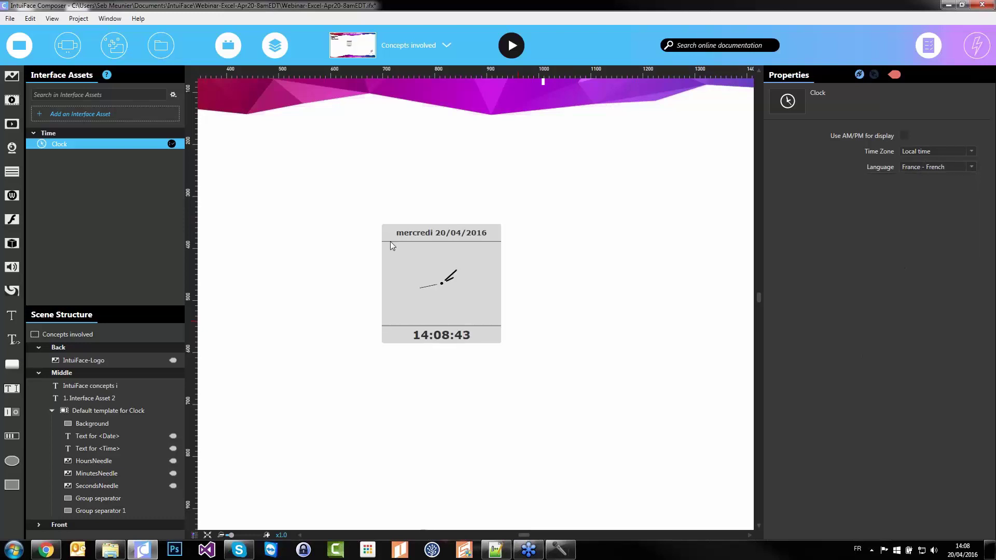
left_click(920, 164)
scroll(920, 295, "down", 3)
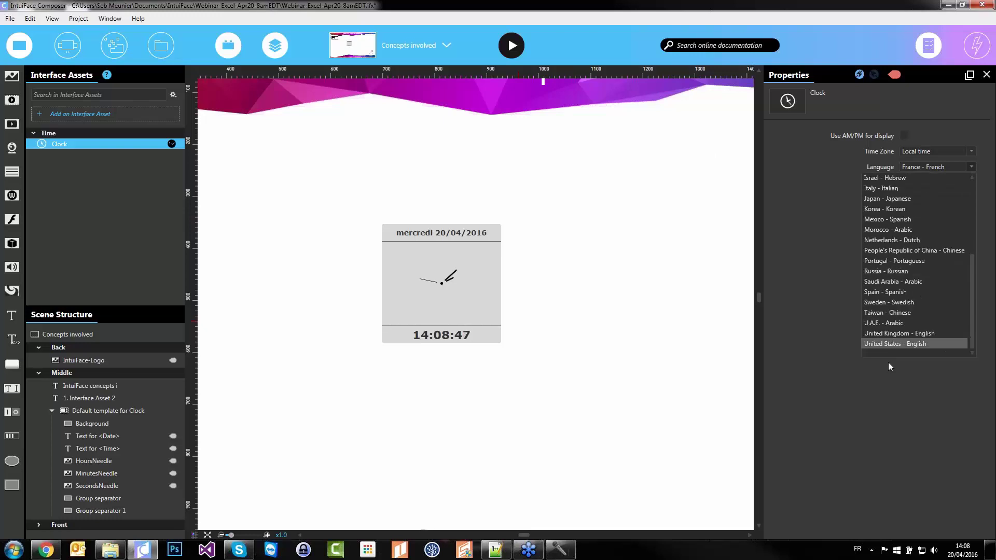
left_click(895, 344)
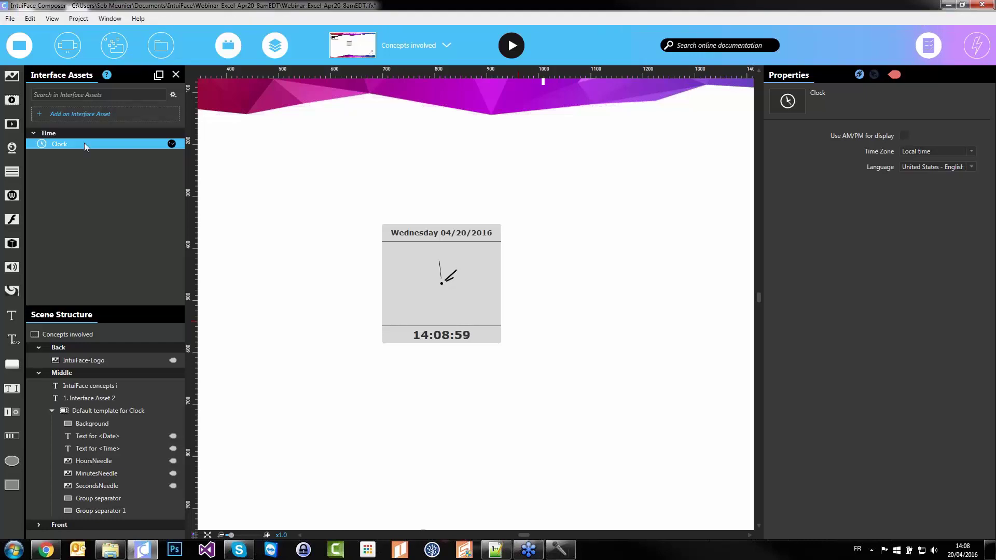
Select the clock widget on the Concepts involved slide and look inside its group
left_click(363, 311)
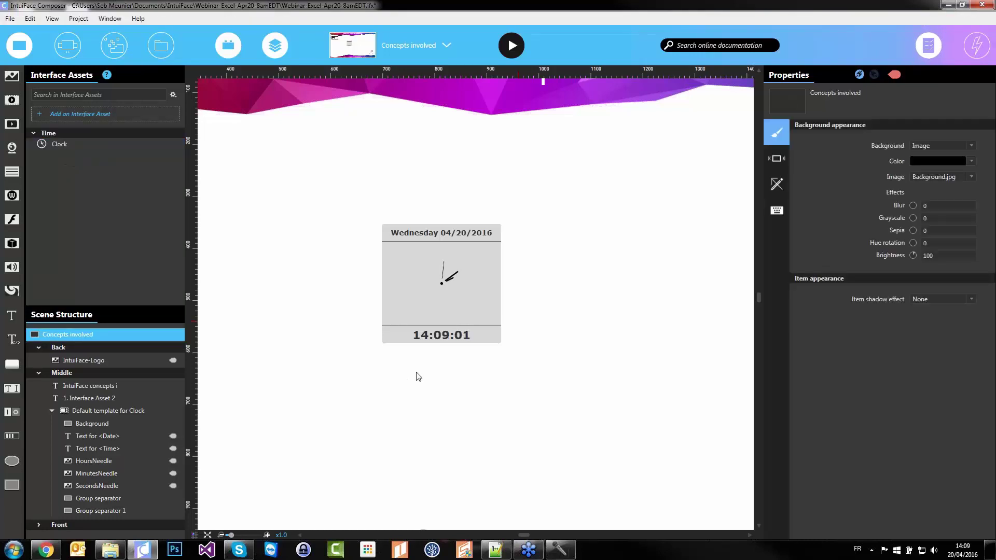
left_click(447, 339)
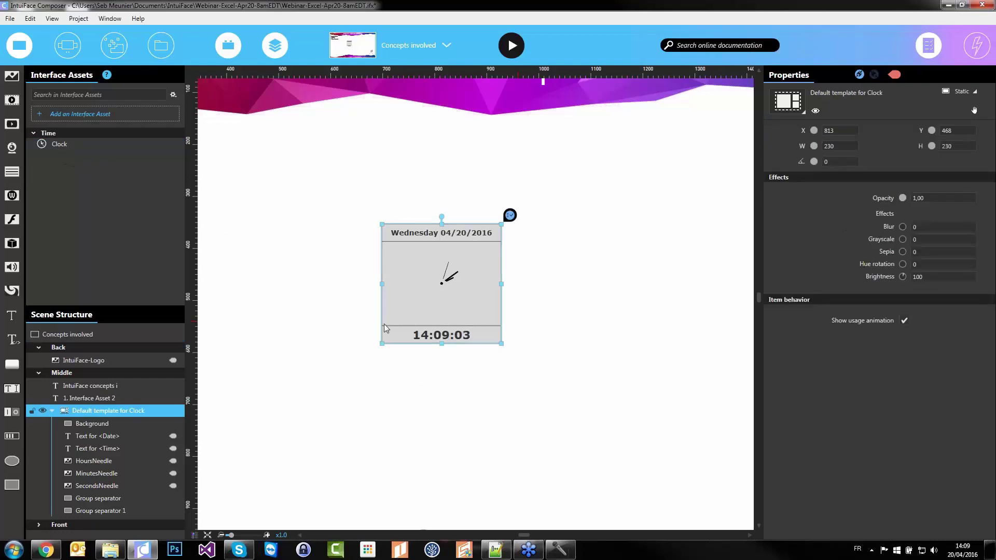
double_click(422, 340)
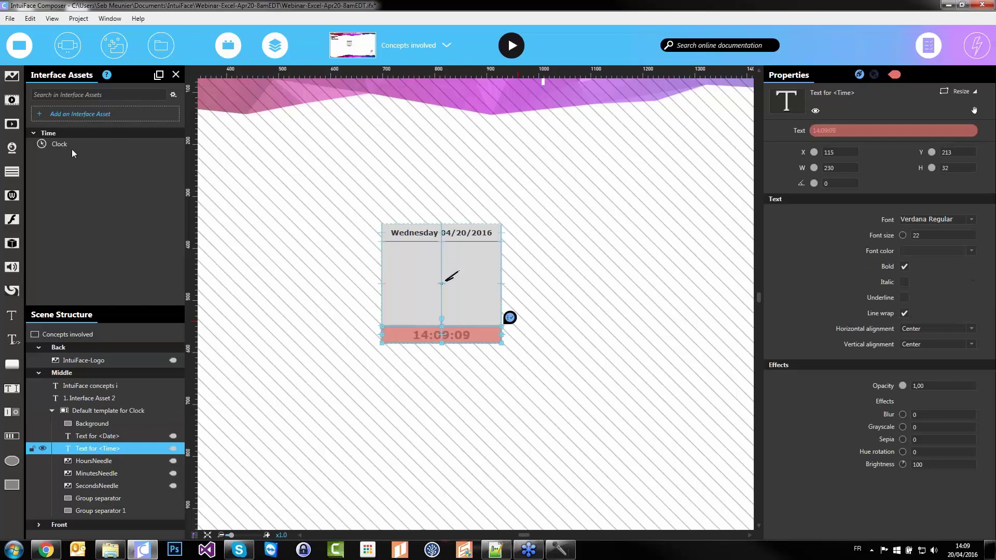
left_click(329, 193)
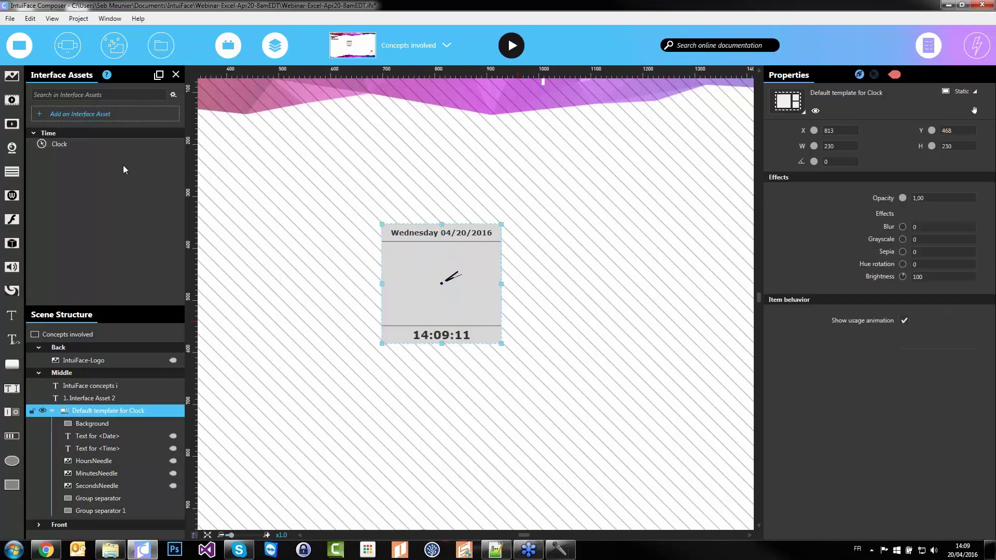
Select the clock template's Text for <Time> layer and drag it out to the clock's right
left_click(65, 146)
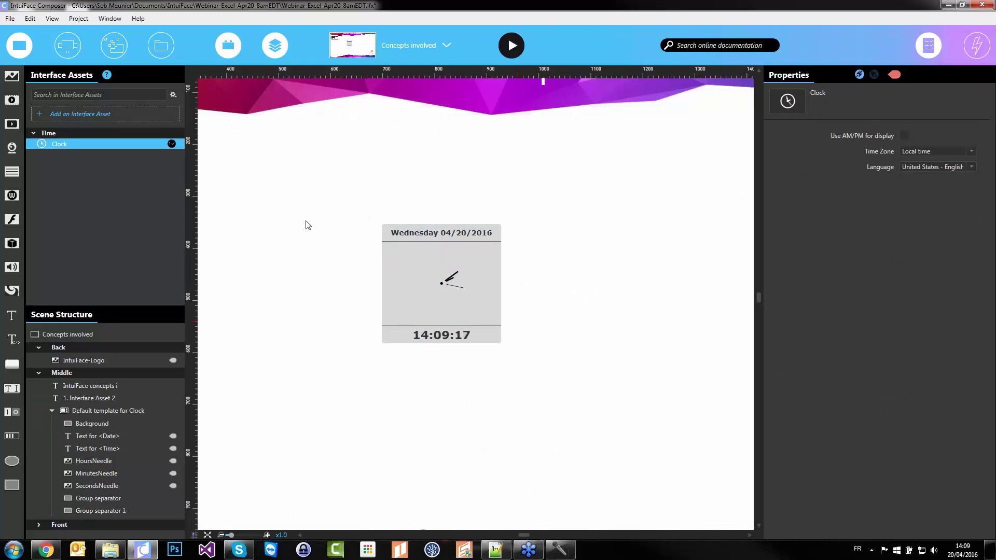
left_click(121, 414)
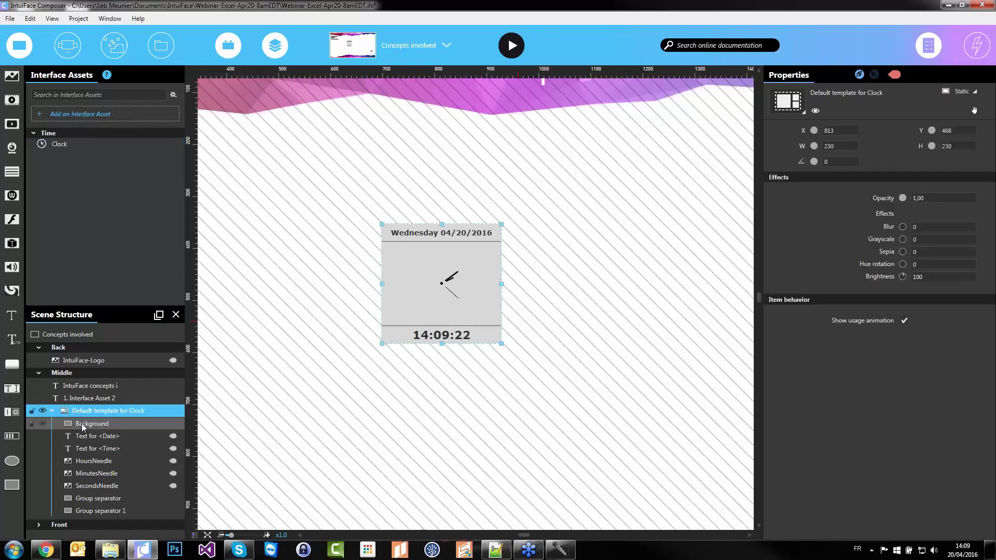
left_click(83, 426)
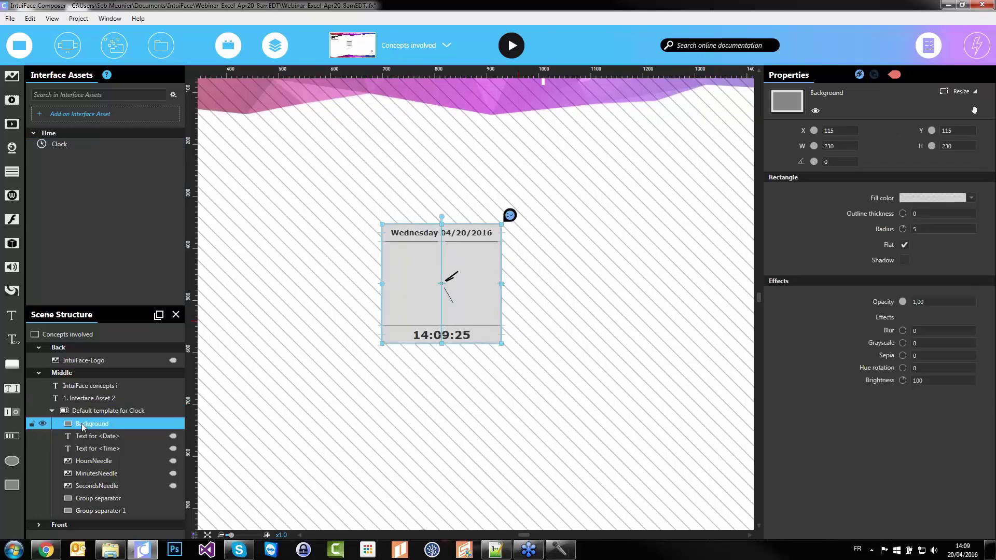
left_click(105, 437)
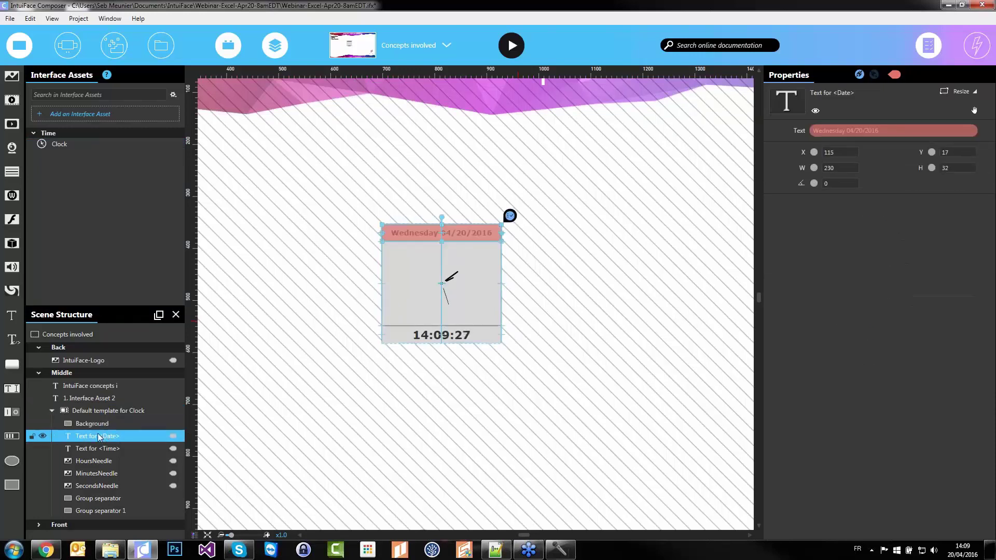
left_click(106, 449)
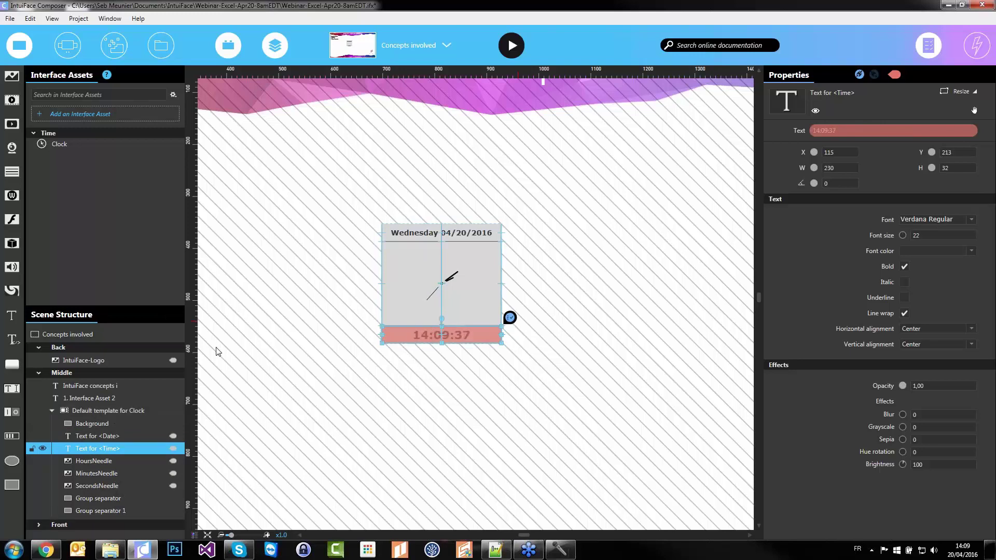
left_click_drag(428, 335, 566, 314)
Delete the clock group and move the remaining time text below the numbered concepts list
left_click(409, 288)
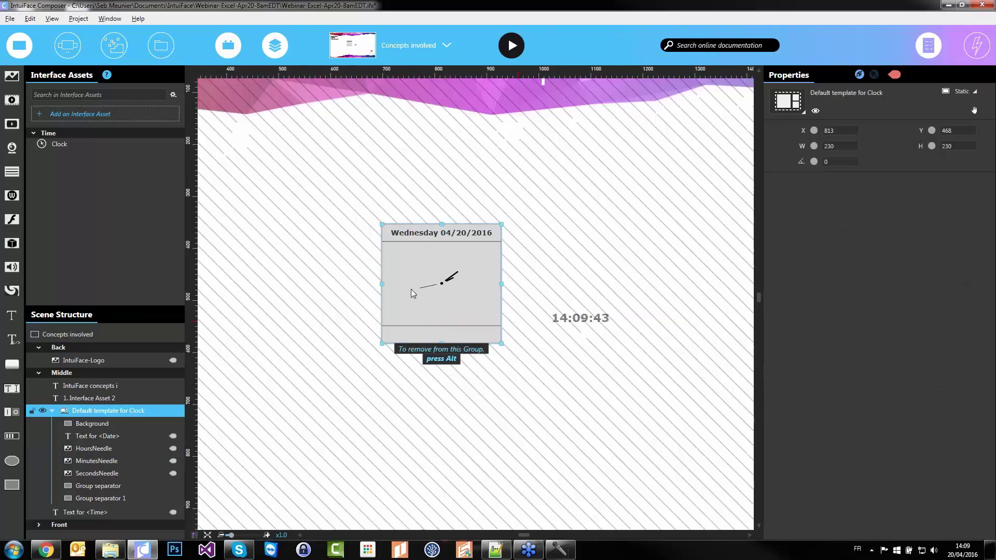
key("Delete")
left_click(411, 289)
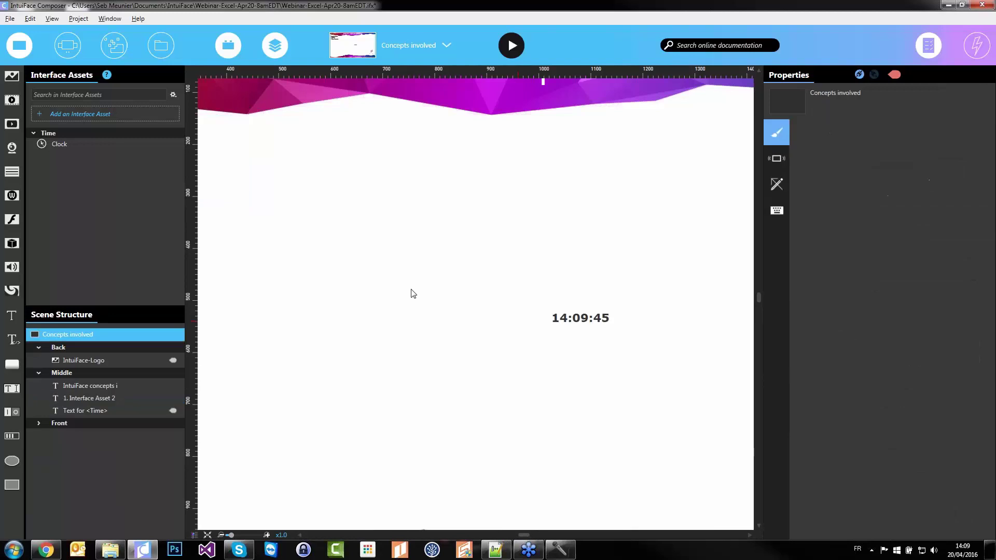
left_click_drag(575, 318, 377, 252)
left_click(444, 346)
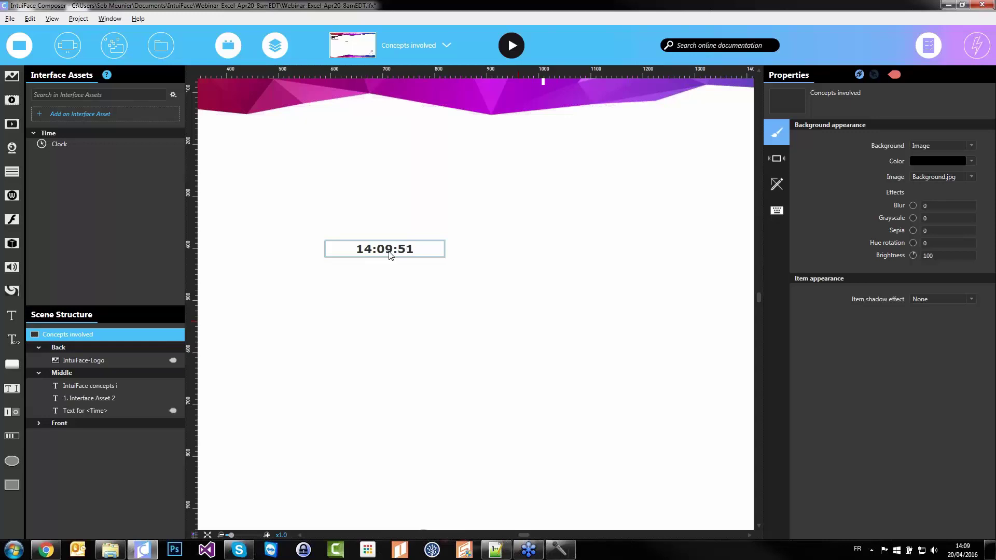
scroll(382, 263, "down", 4)
left_click_drag(363, 281, 415, 297)
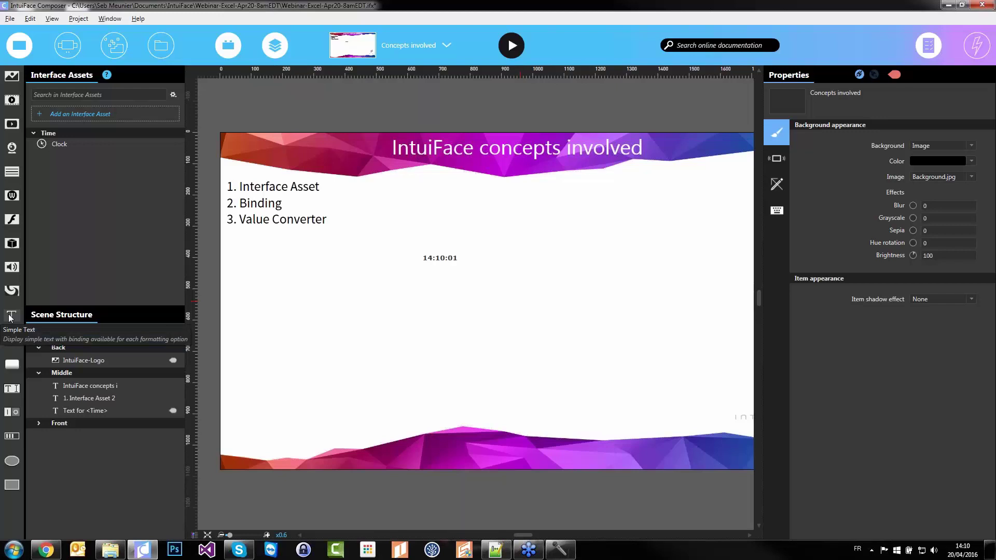
Add a new text element below the time and replace its placeholder with 'enter your text'
left_click(434, 316)
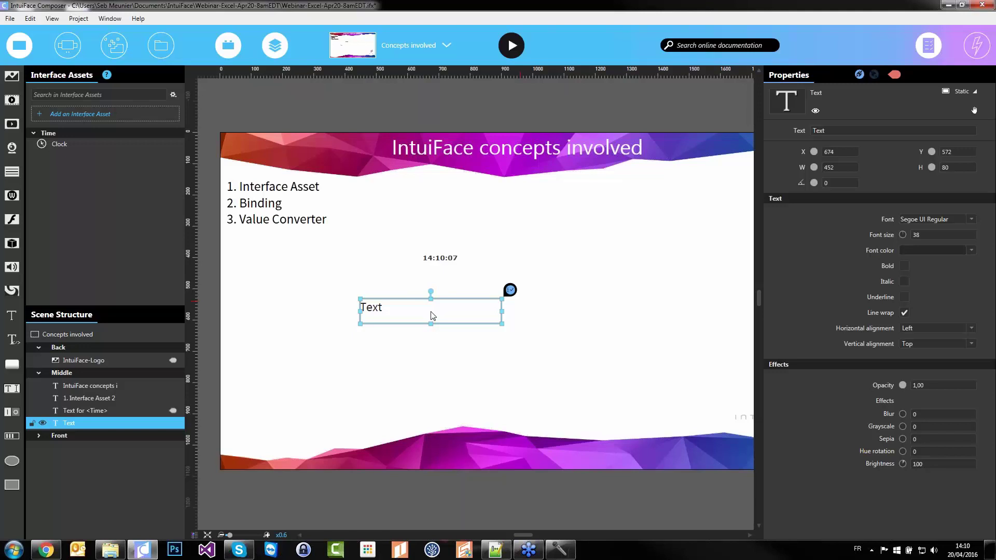
double_click(427, 314)
left_click_drag(420, 309, 339, 314)
type("enter your tex")
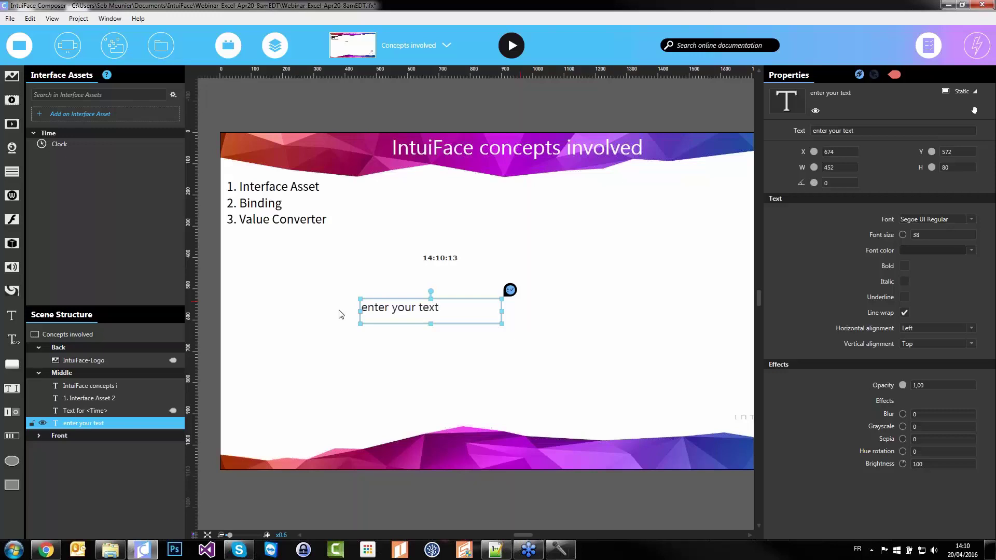
left_click(545, 327)
left_click(441, 317)
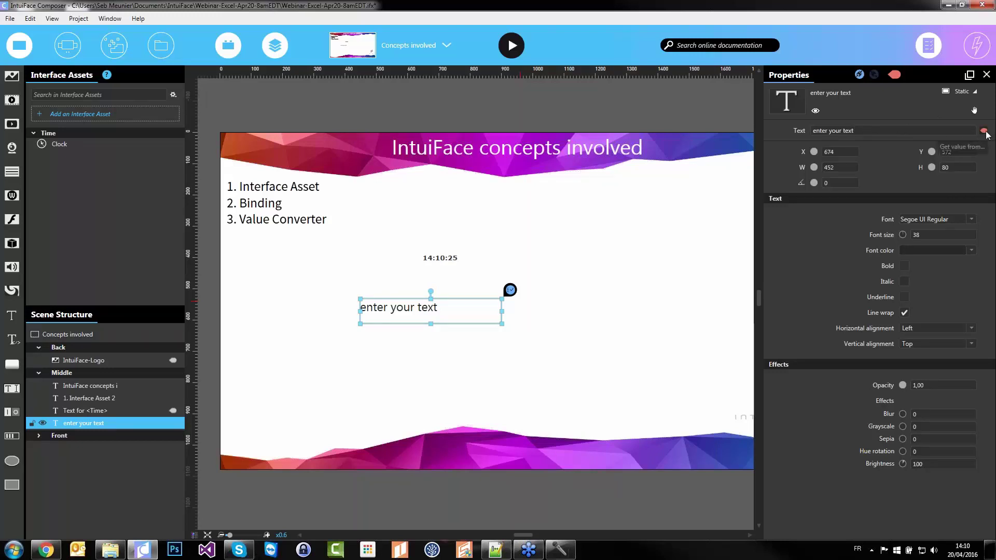
Bind the new text to the Clock's Complete date time and widen it to one line
left_click(984, 131)
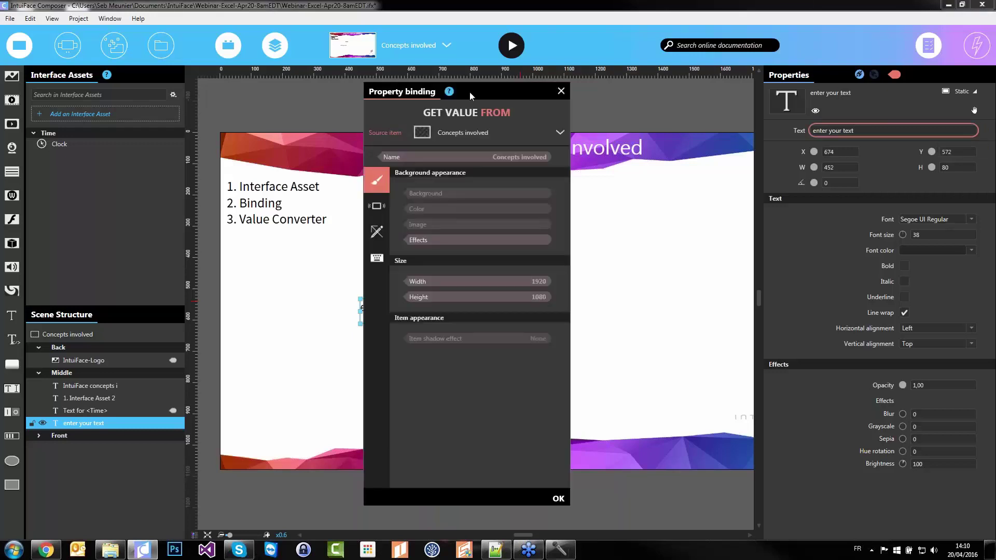
left_click_drag(471, 96, 646, 96)
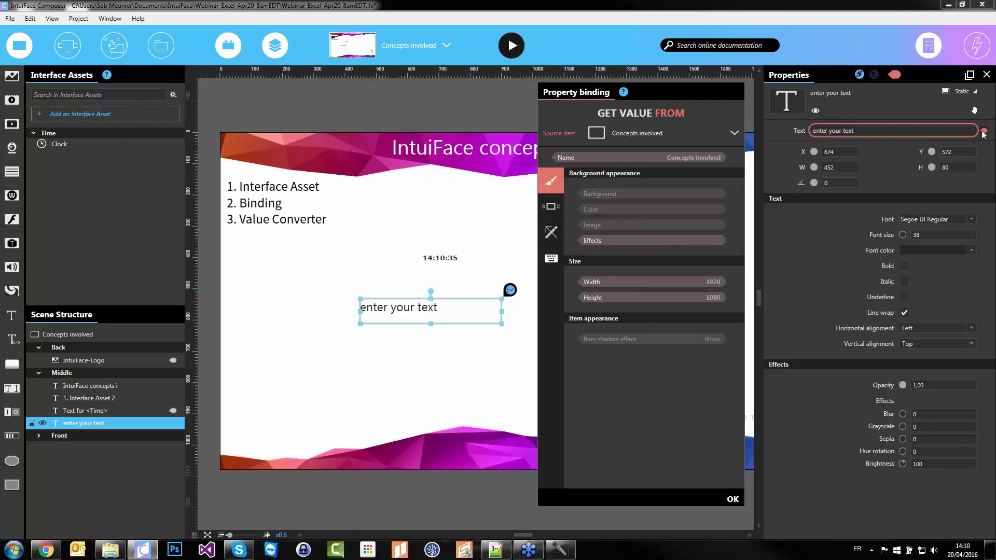
left_click(583, 135)
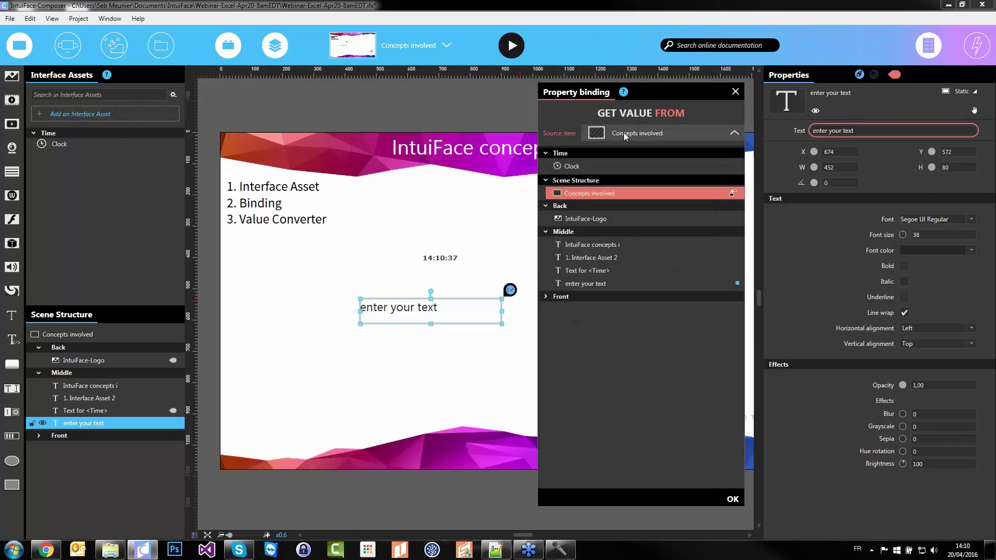
left_click(592, 167)
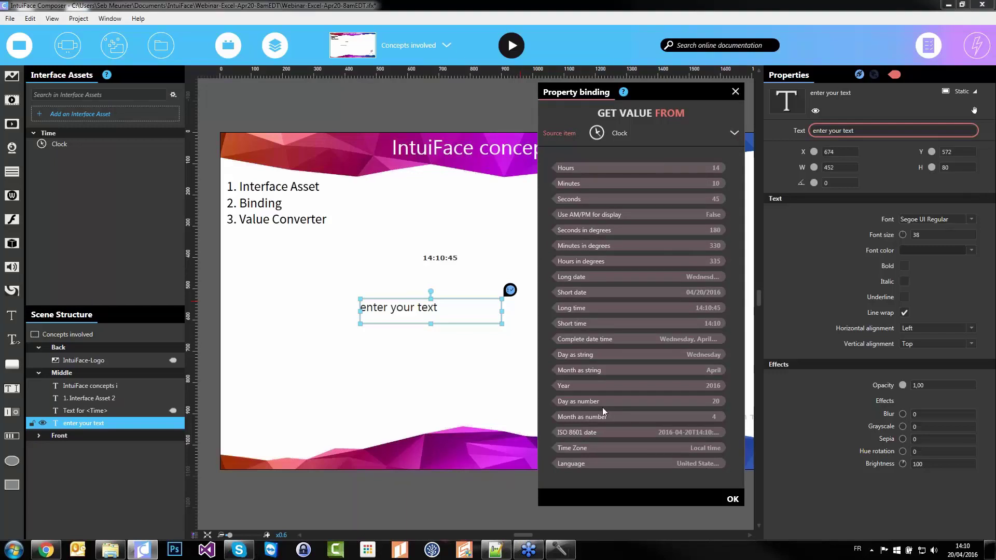
left_click(601, 310)
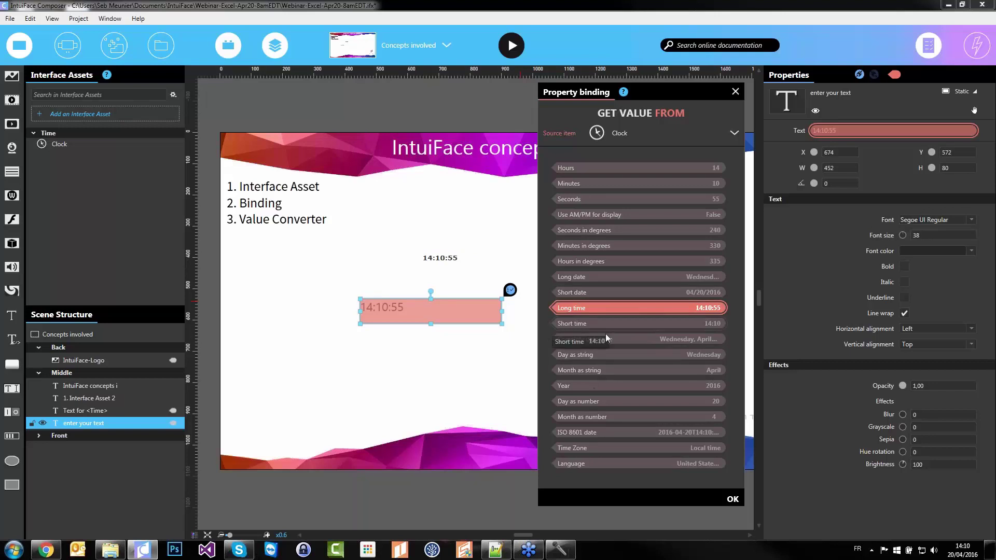
left_click(639, 338)
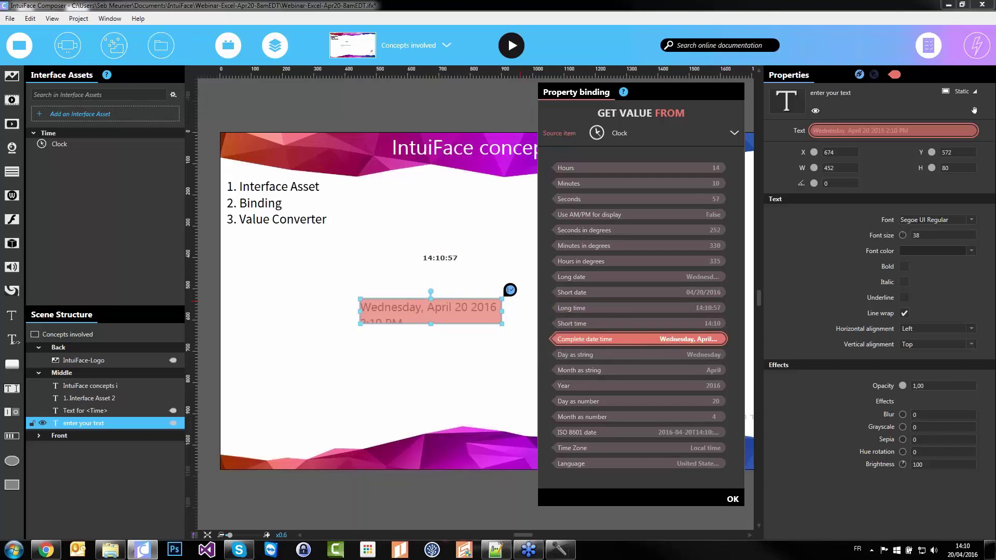
left_click(362, 324)
left_click_drag(360, 323, 286, 328)
left_click(311, 363)
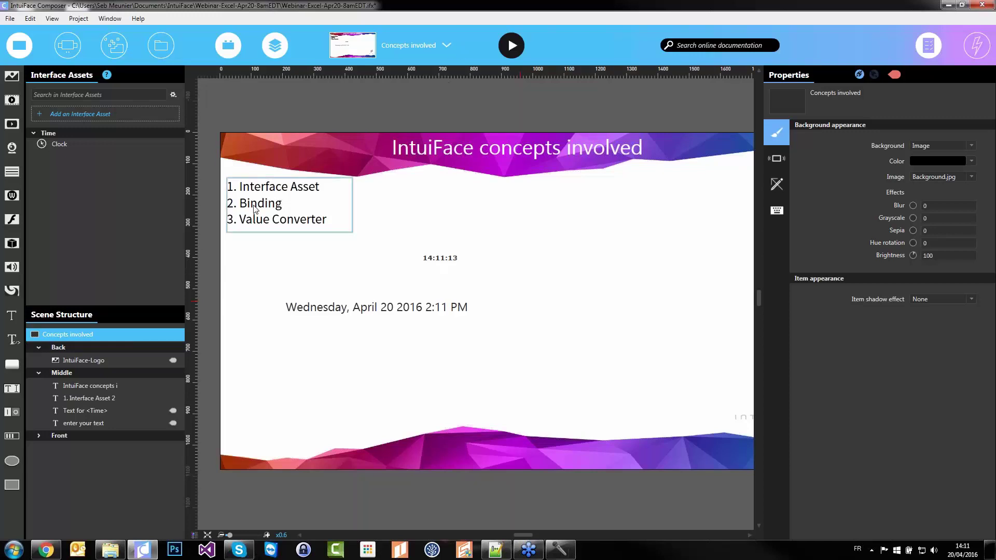
left_click(347, 299)
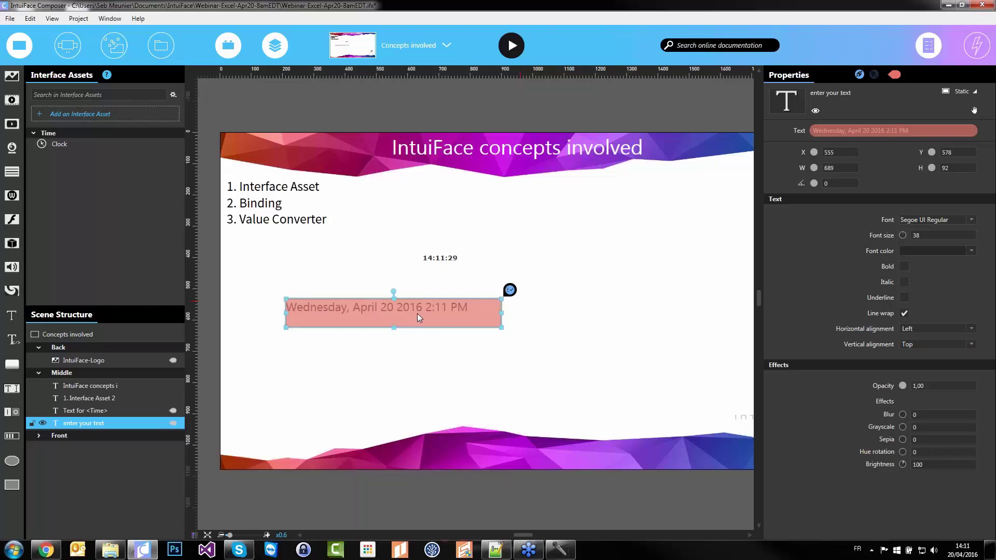
mouse_move(865, 129)
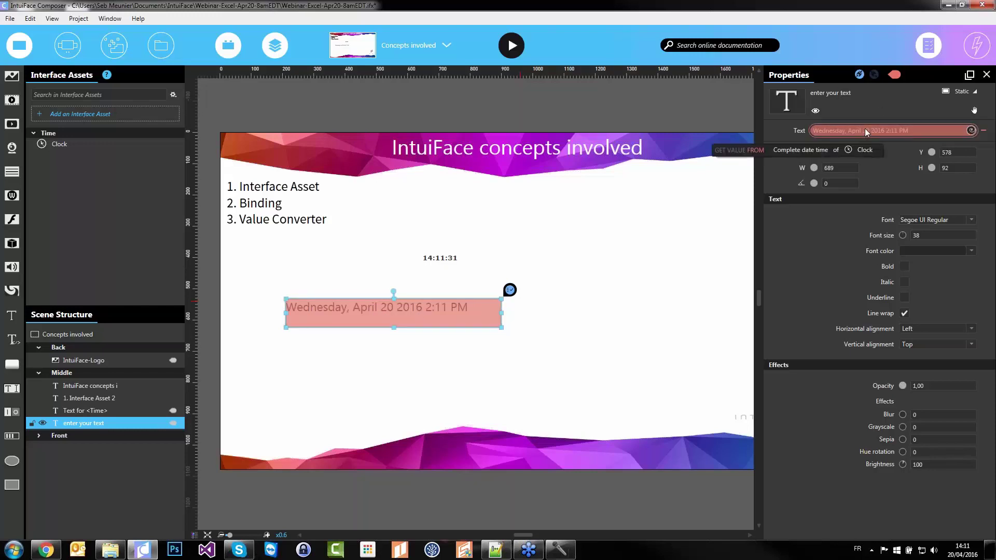
Add a Date Format > Format converter to the text binding with format pattern LLLL
left_click(971, 130)
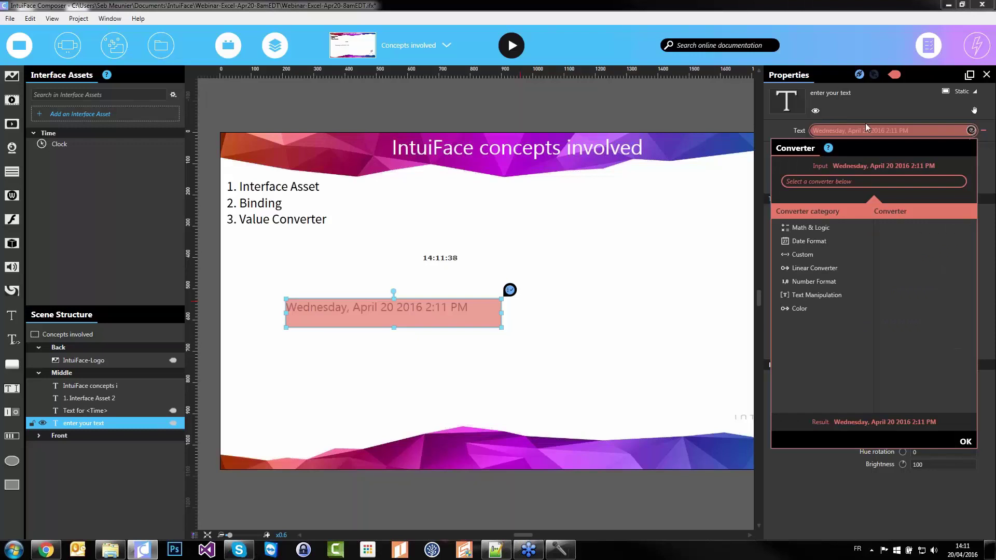
left_click(811, 243)
left_click(901, 227)
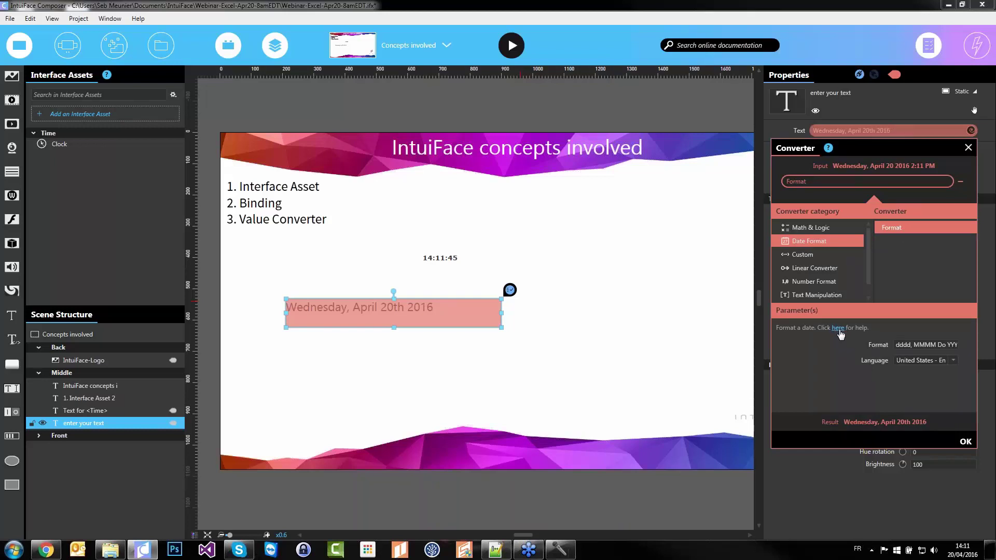
left_click(904, 345)
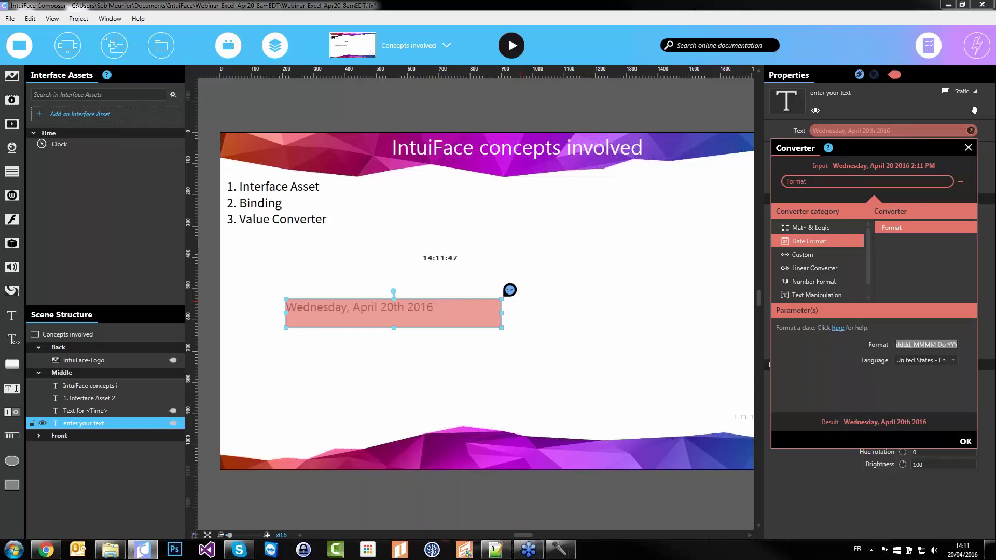
type("L")
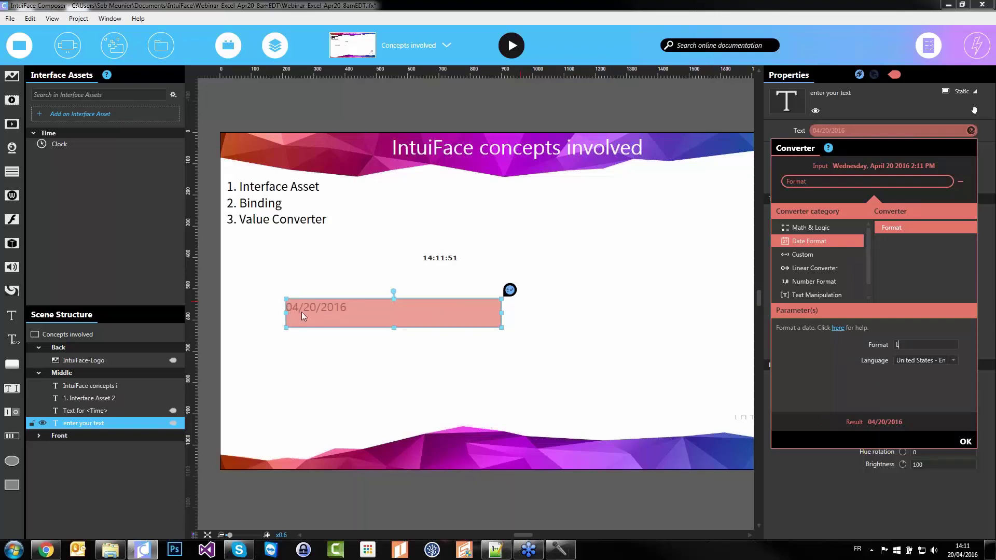
type("L")
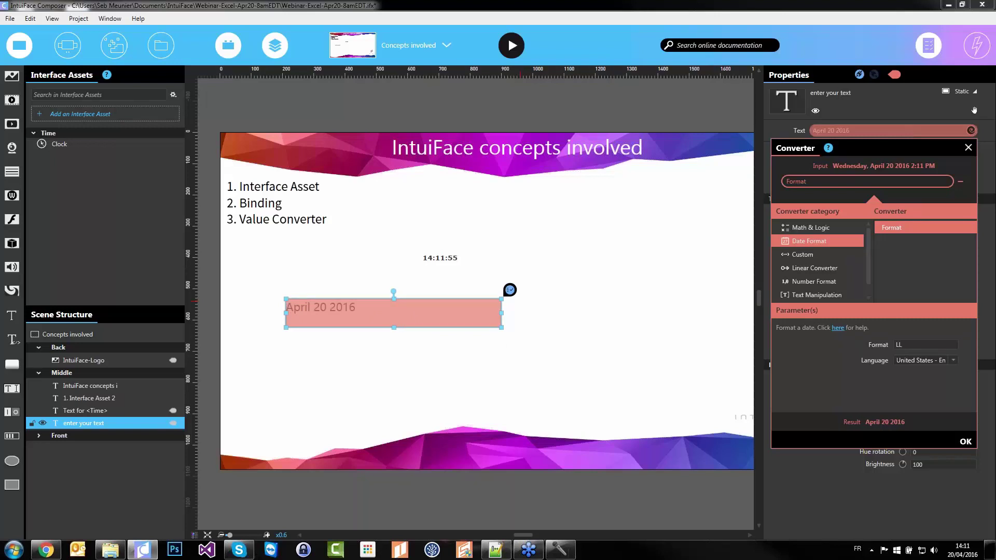
type("L")
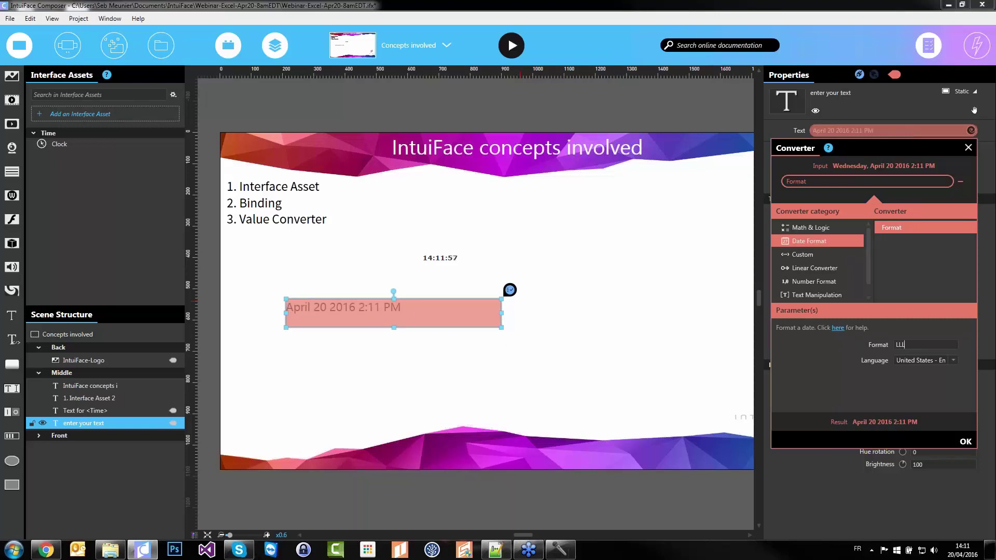
type("L")
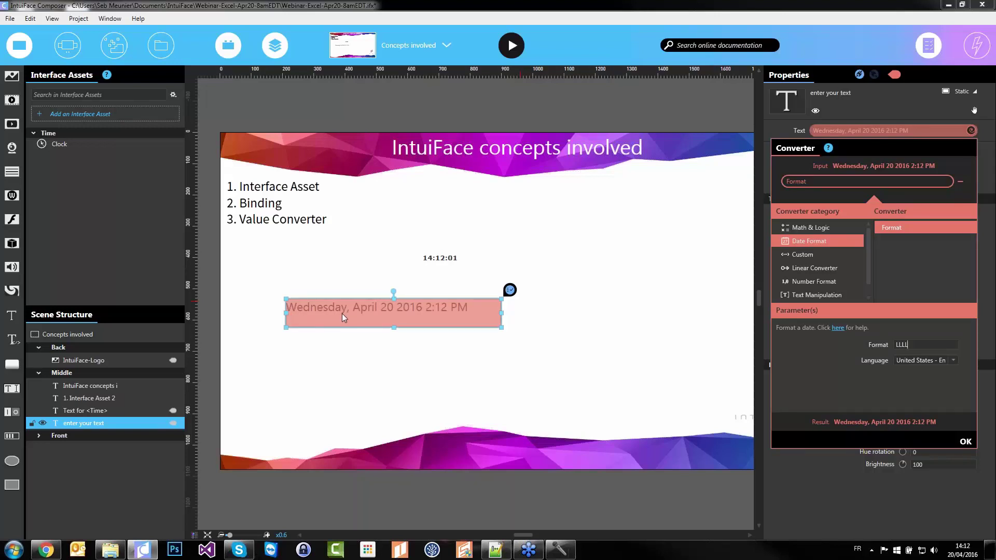
left_click(931, 359)
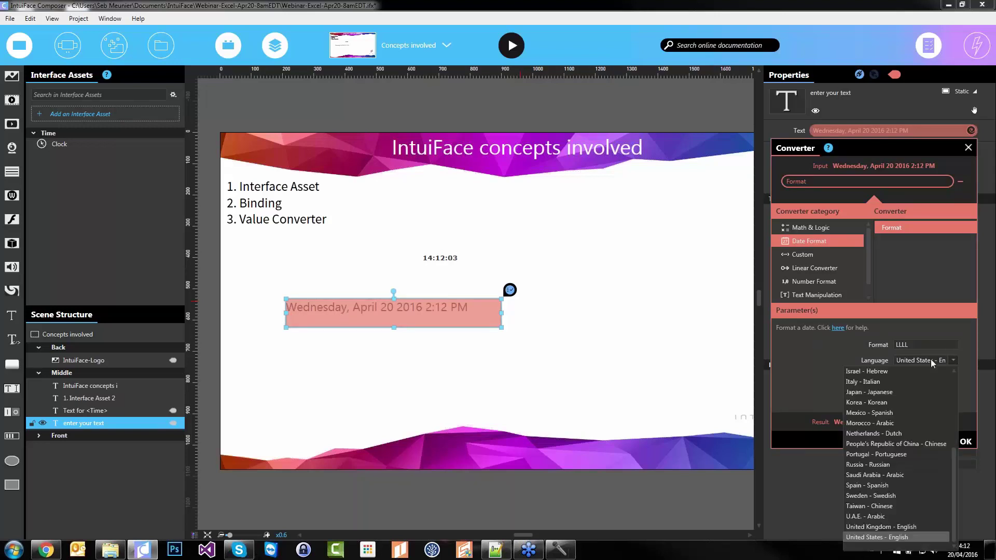
Set the converter language to Korea - Korean and close the converter settings
left_click(897, 403)
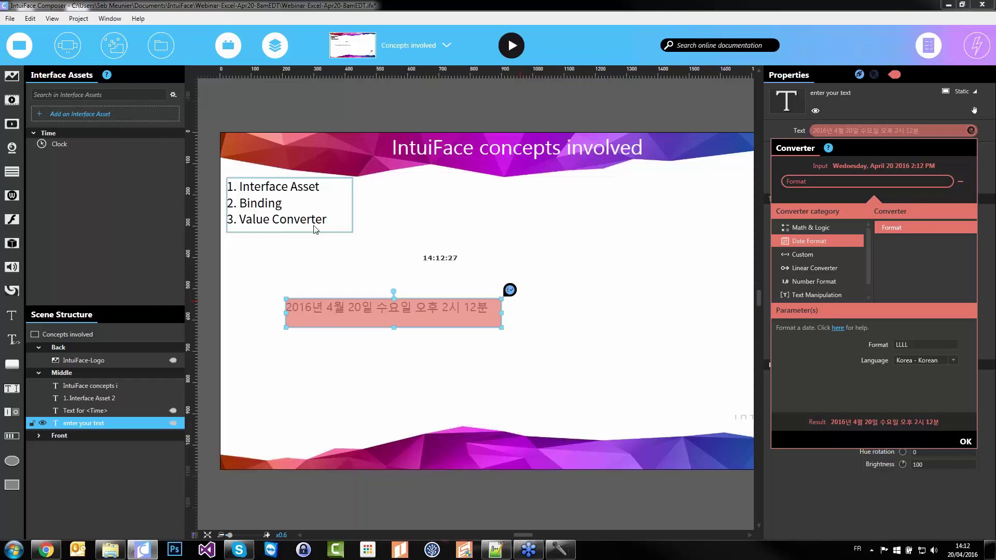
left_click(395, 51)
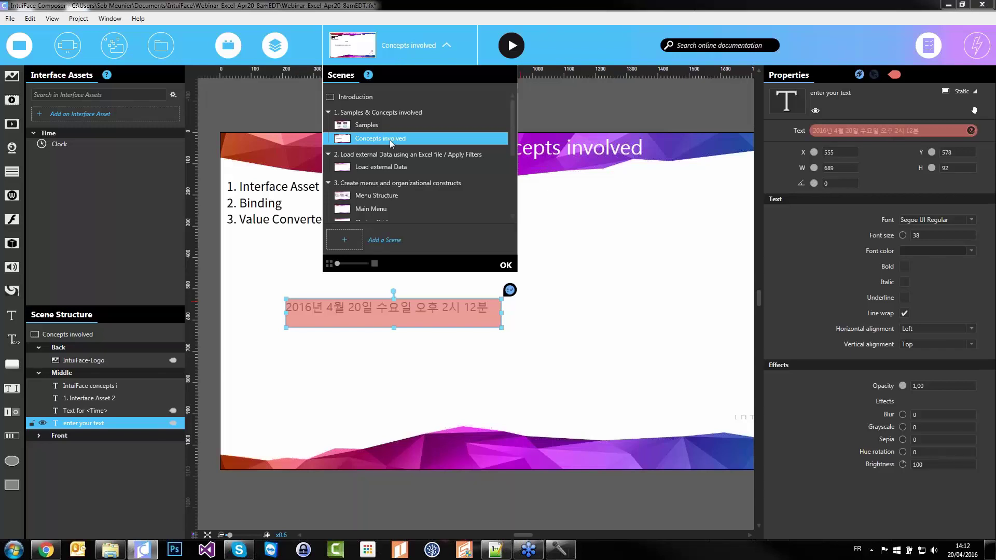
Switch to the Load external Data scene
left_click(381, 165)
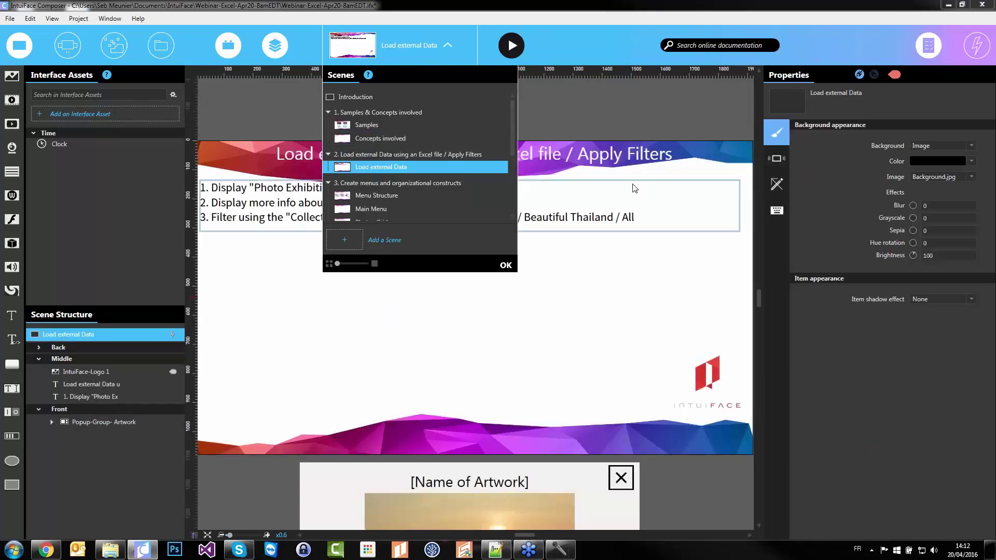
left_click(503, 266)
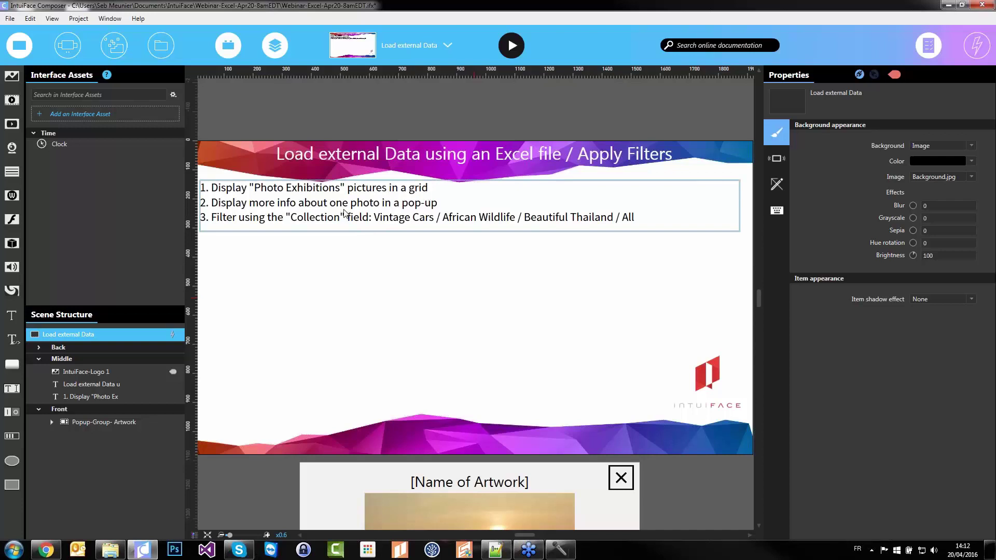
scroll(445, 366, "down", 3)
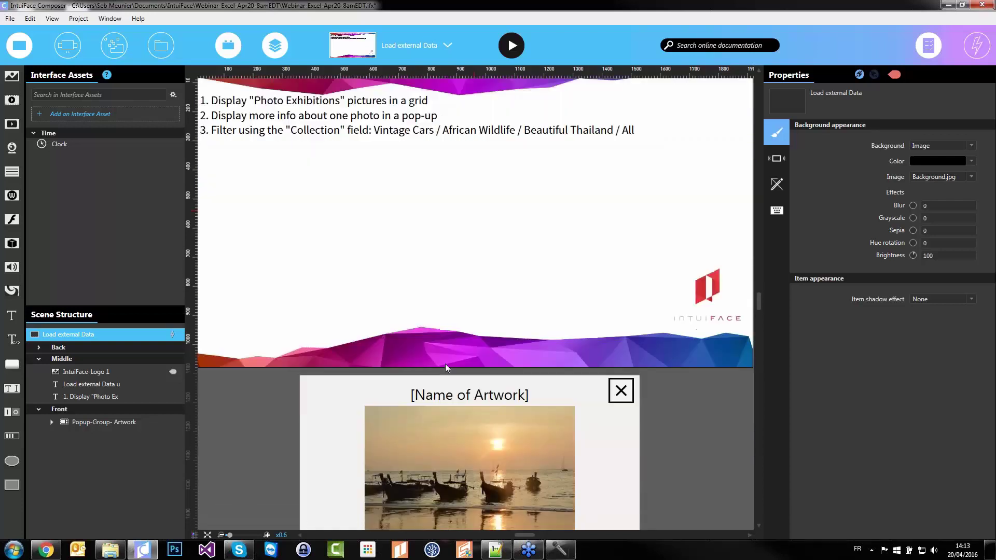
scroll(445, 368, "down", 2)
scroll(415, 423, "up", 3)
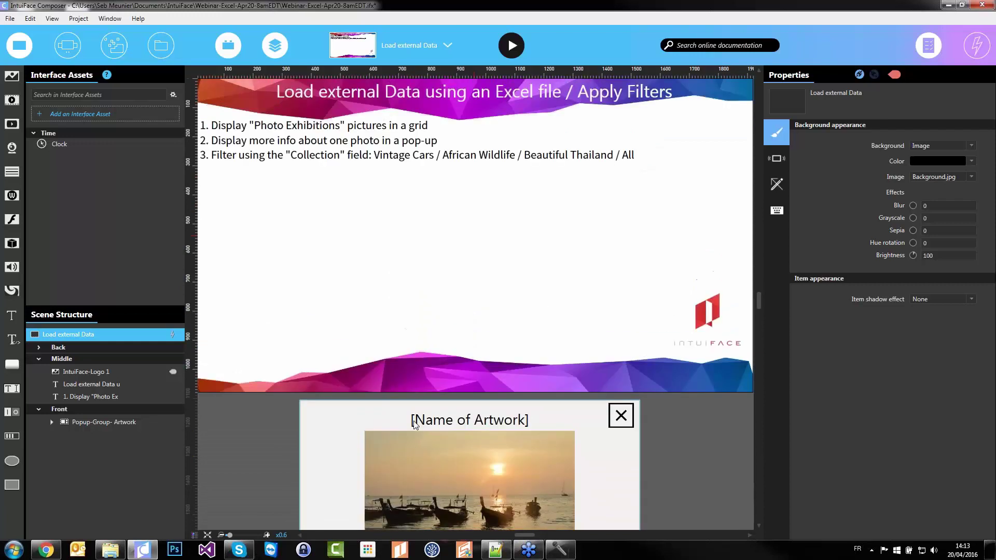
scroll(415, 423, "up", 1)
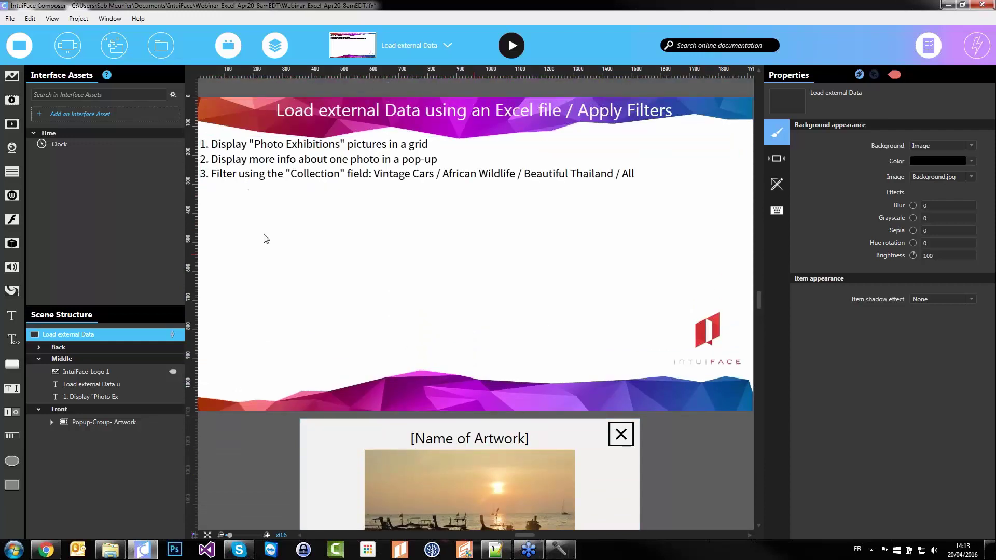
Open Gallery-Artwork.xlsx from the 0-Webinar-Excel folder in Excel
mouse_move(110, 550)
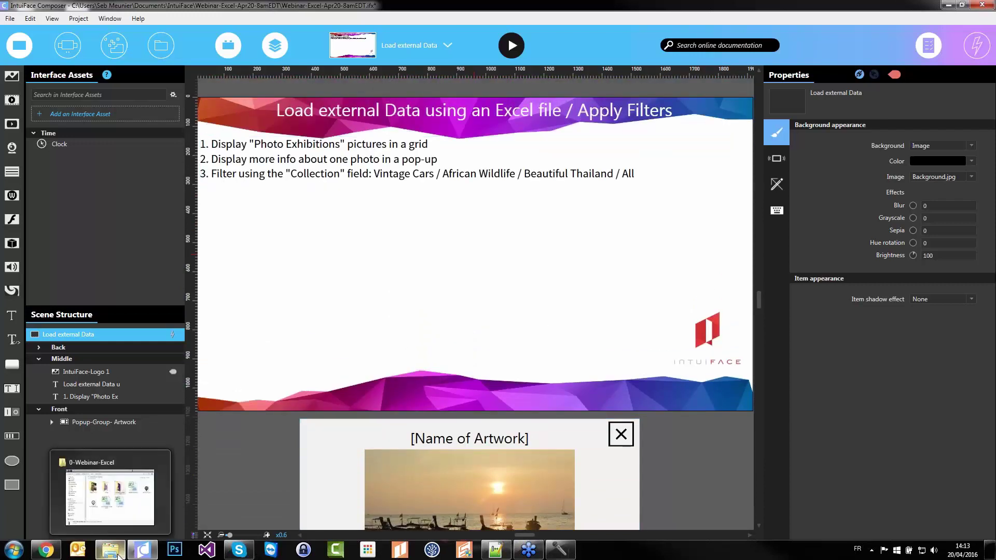
left_click(118, 527)
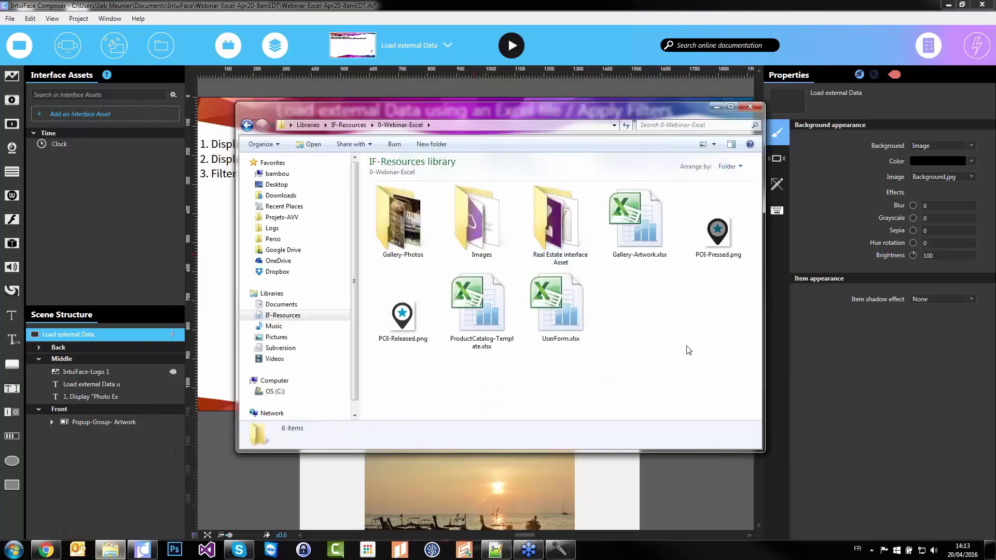
double_click(643, 229)
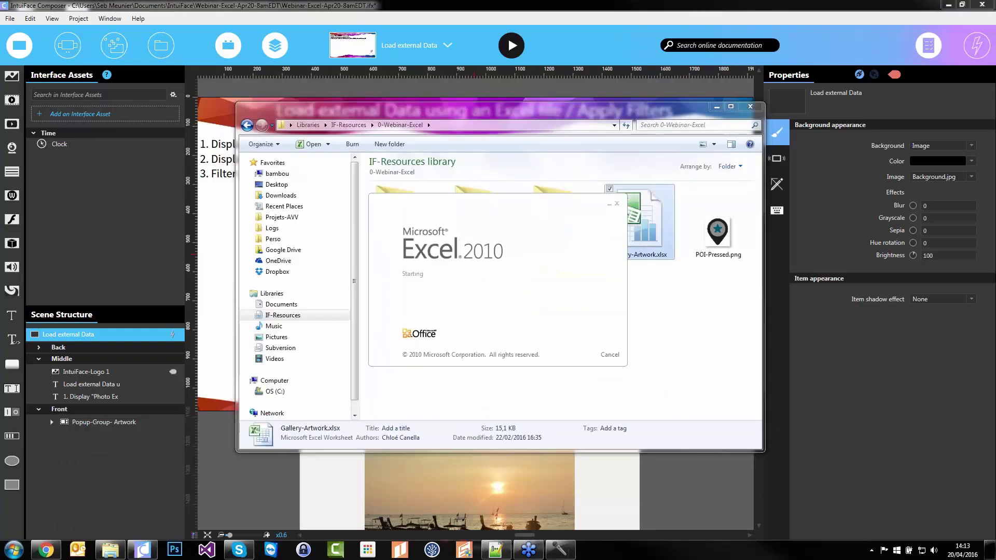
Show the Photo list sheet with the Excel window maximized
left_click(238, 478)
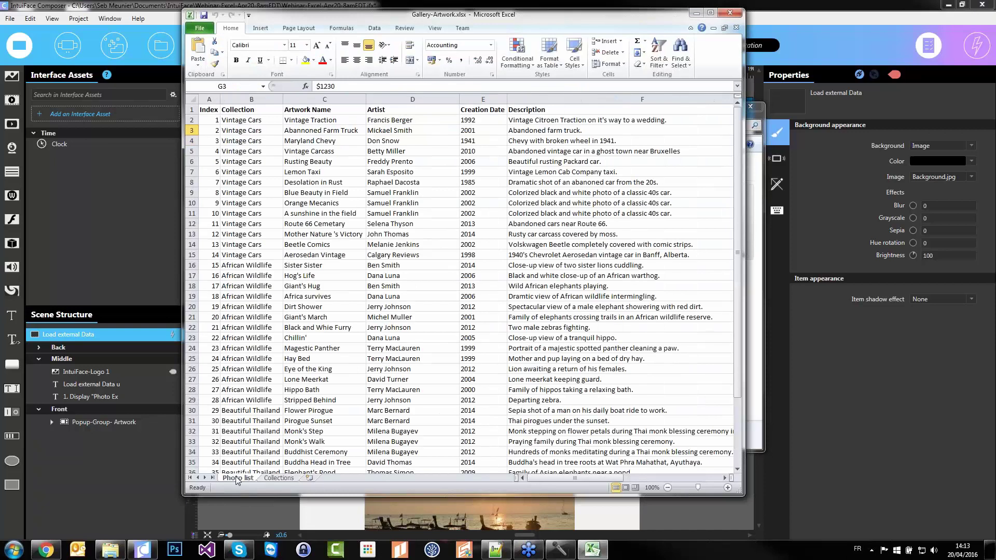
double_click(407, 15)
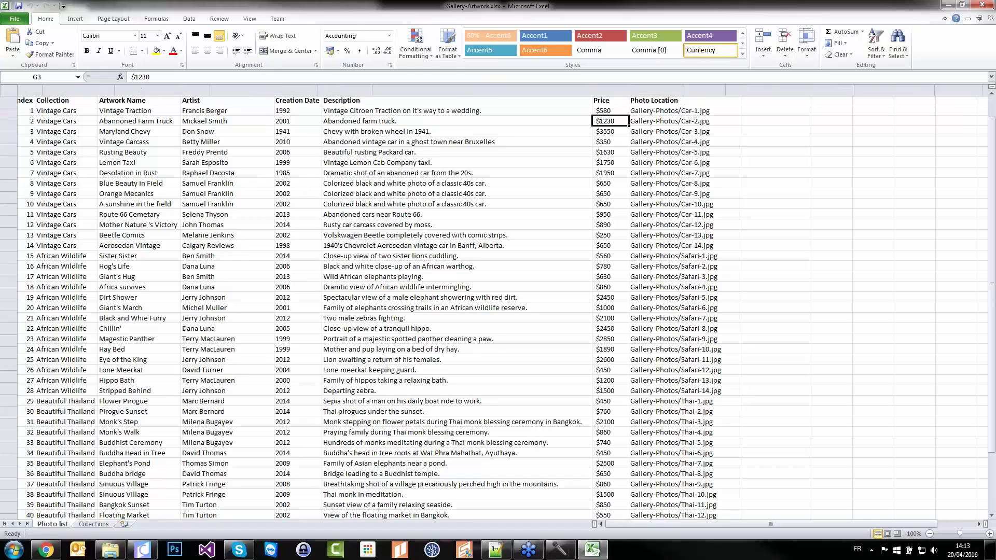
scroll(678, 268, "up", 3)
scroll(332, 161, "up", 1)
left_click(131, 179)
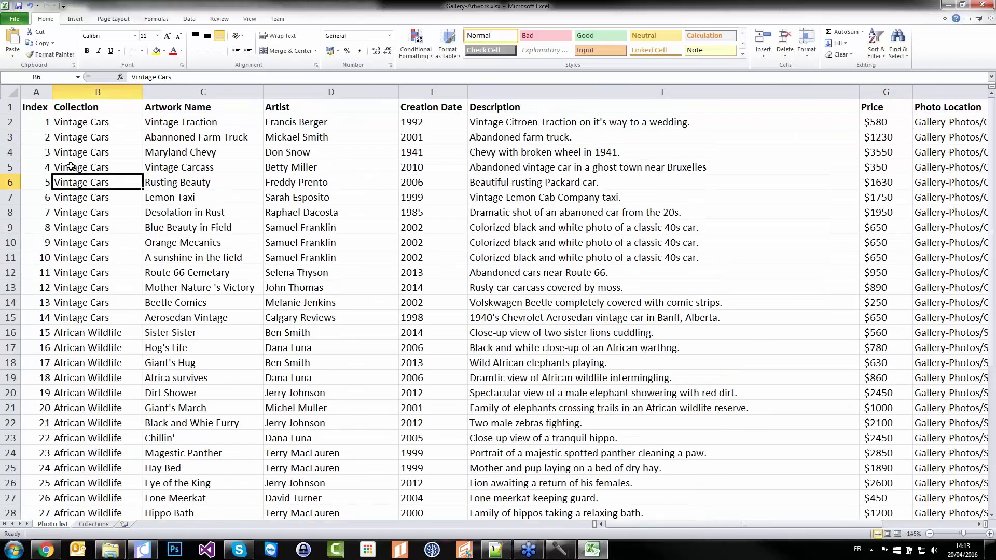
Highlight the header row, the first artwork row and its Gallery-Photos/Car-1.jpg photo location
left_click(9, 107)
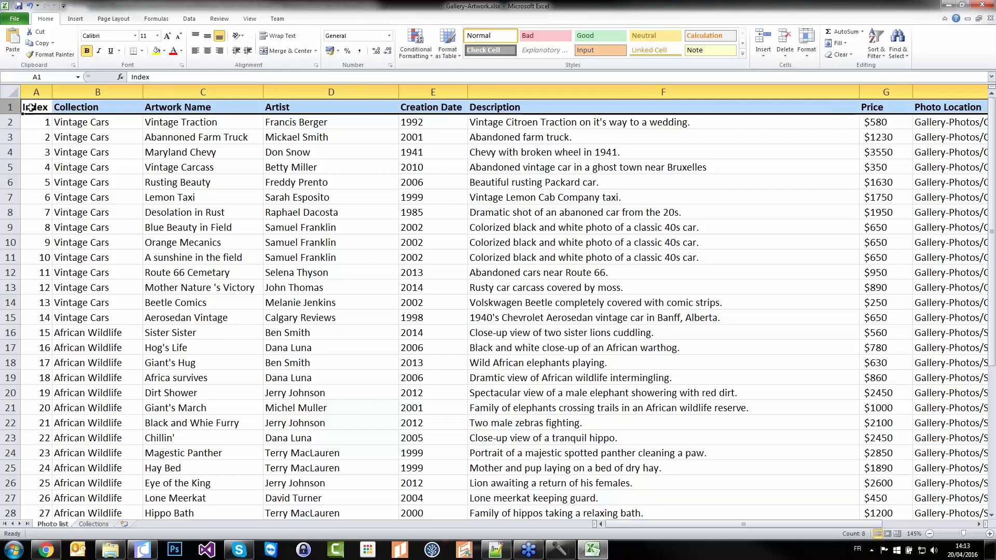
left_click(30, 107)
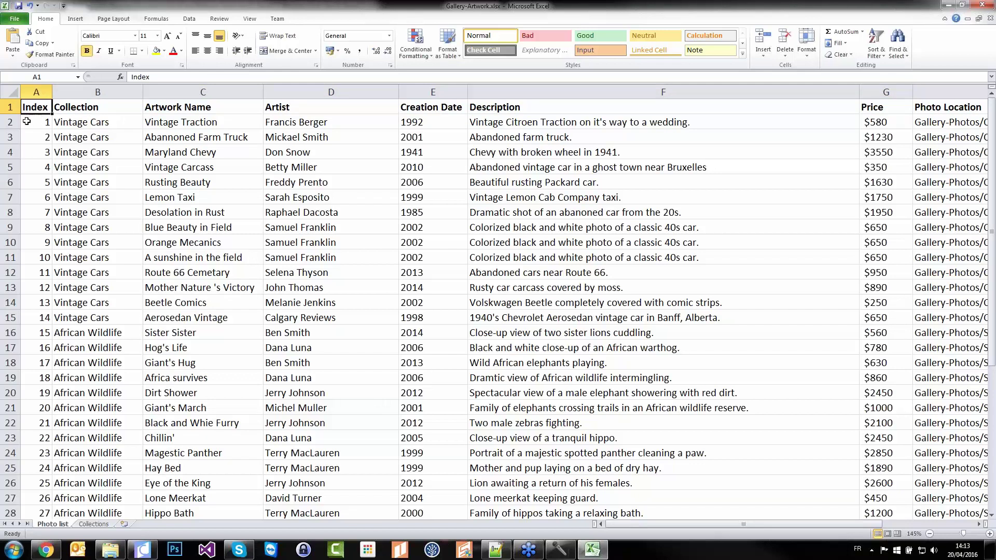
left_click(10, 122)
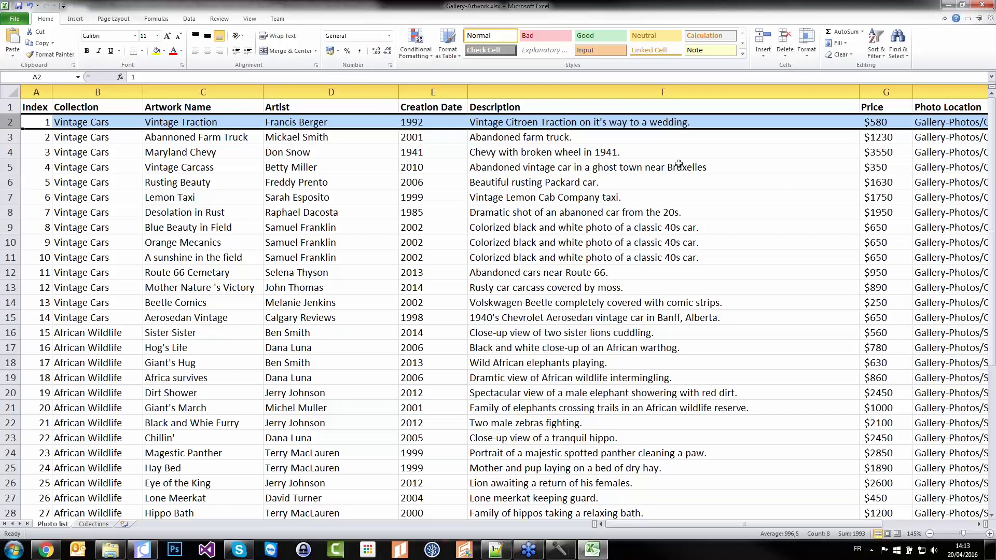
left_click(918, 125)
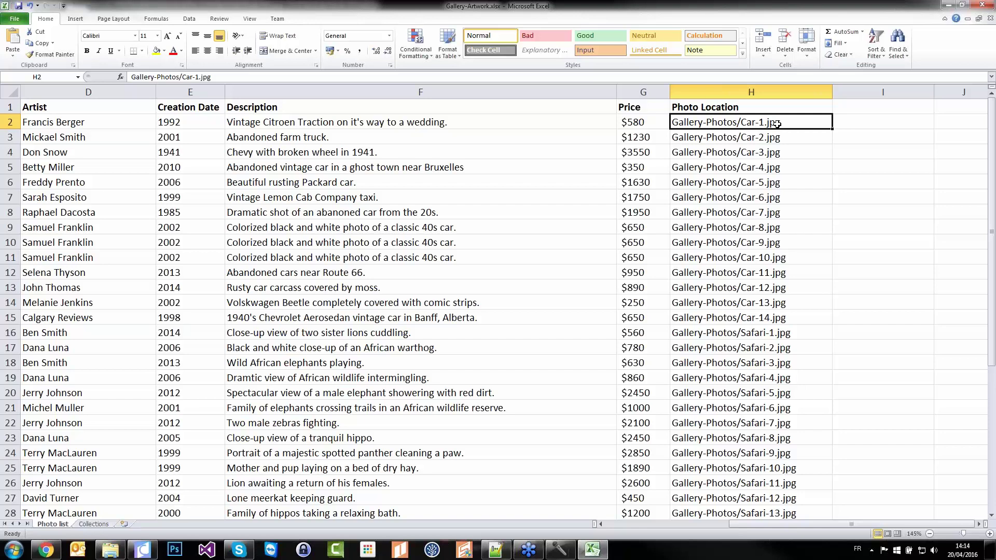
key("alt+Tab")
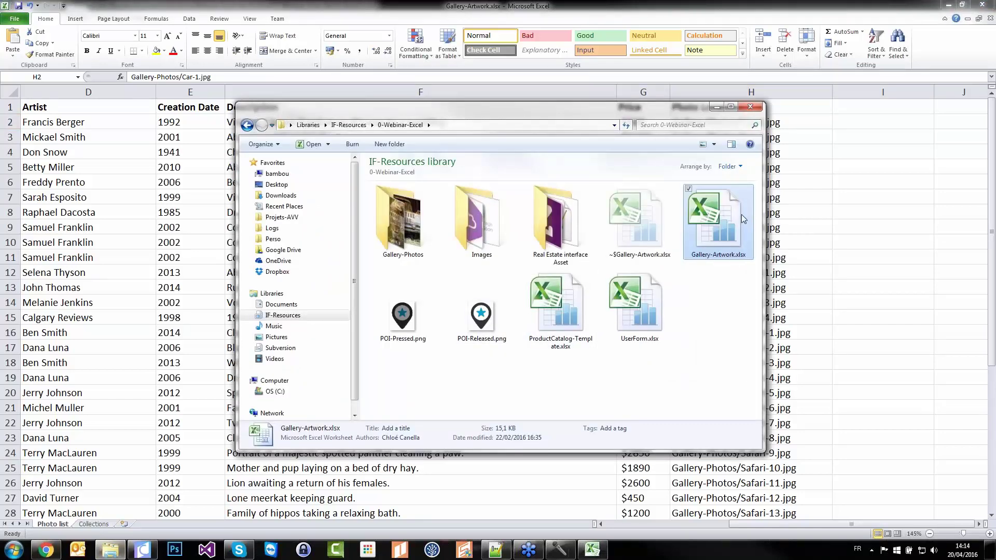
Open the Gallery-Photos folder to view its car images, such as Car-1.jpg
double_click(405, 223)
left_click(400, 232)
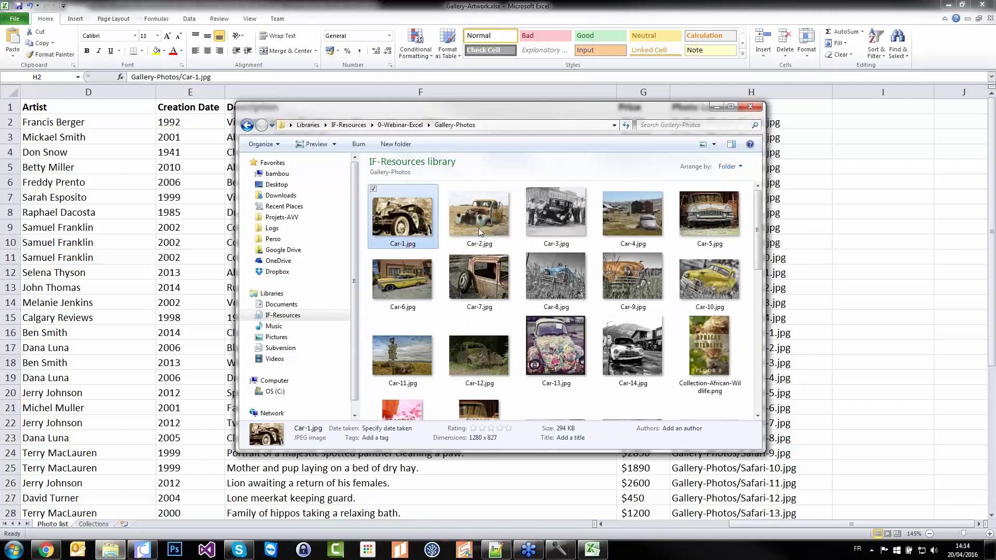
scroll(606, 273, "down", 5)
scroll(603, 269, "up", 5)
Back in 0-Webinar-Excel, select Gallery-Artwork.xlsx plus Gallery-Photos, then return to the Excel workbook
left_click(399, 125)
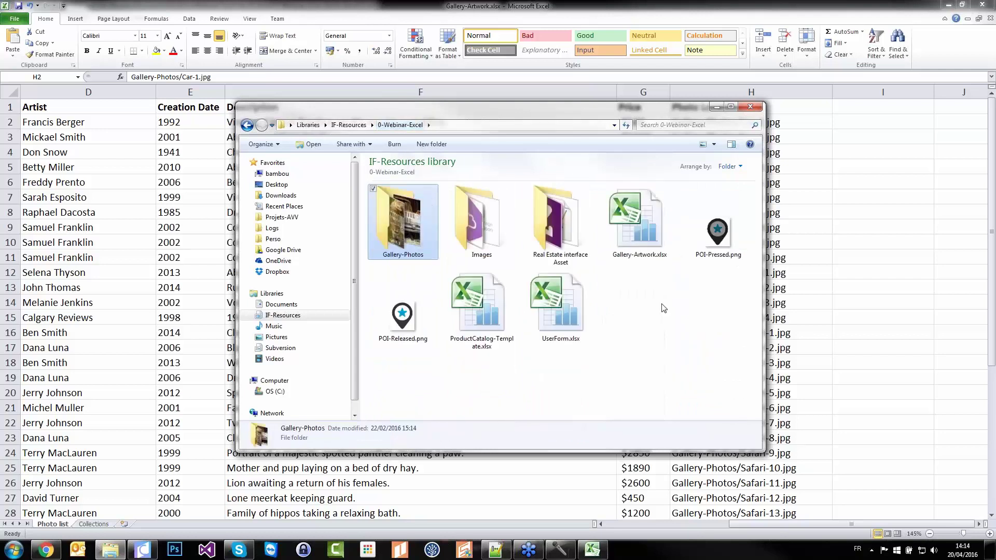
left_click(650, 247)
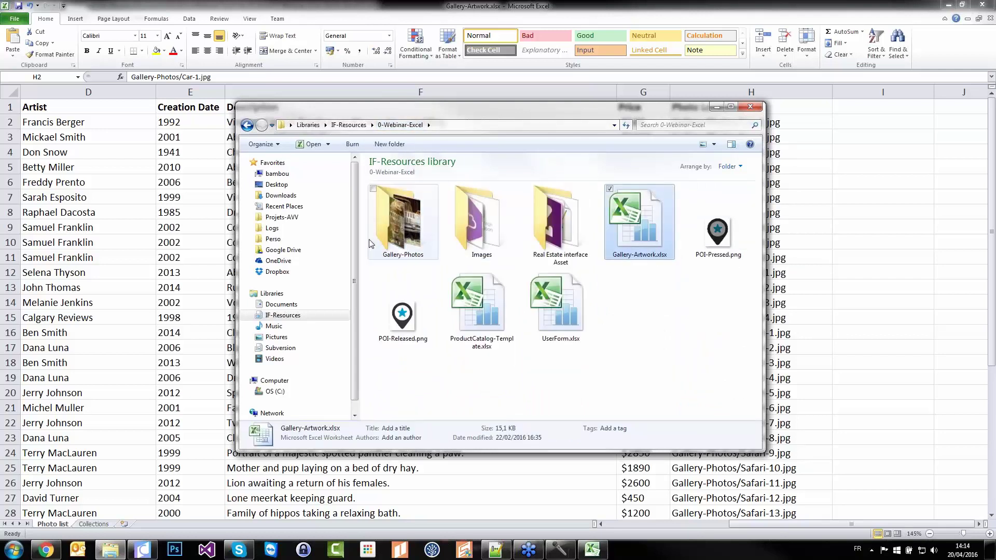
left_click(401, 231, "ctrl")
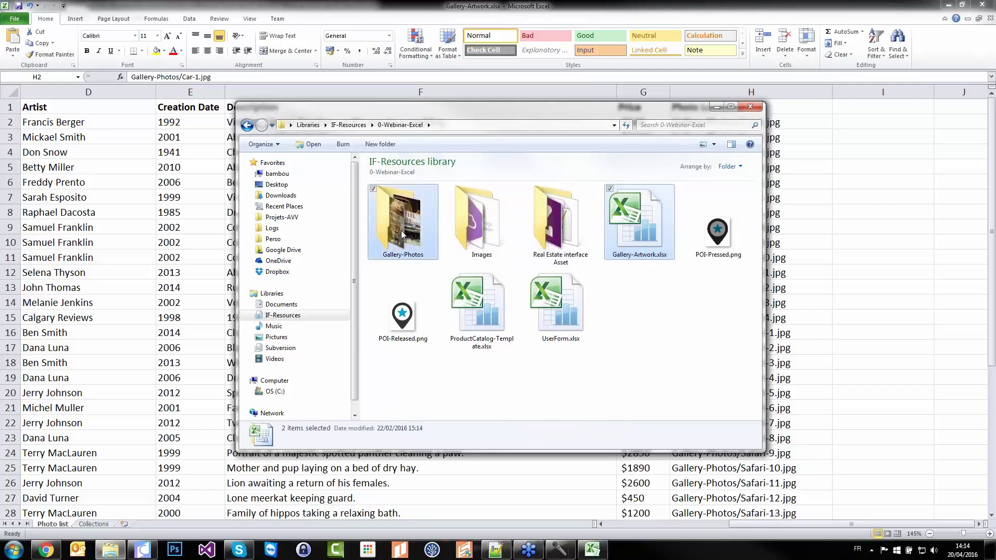
left_click(466, 7)
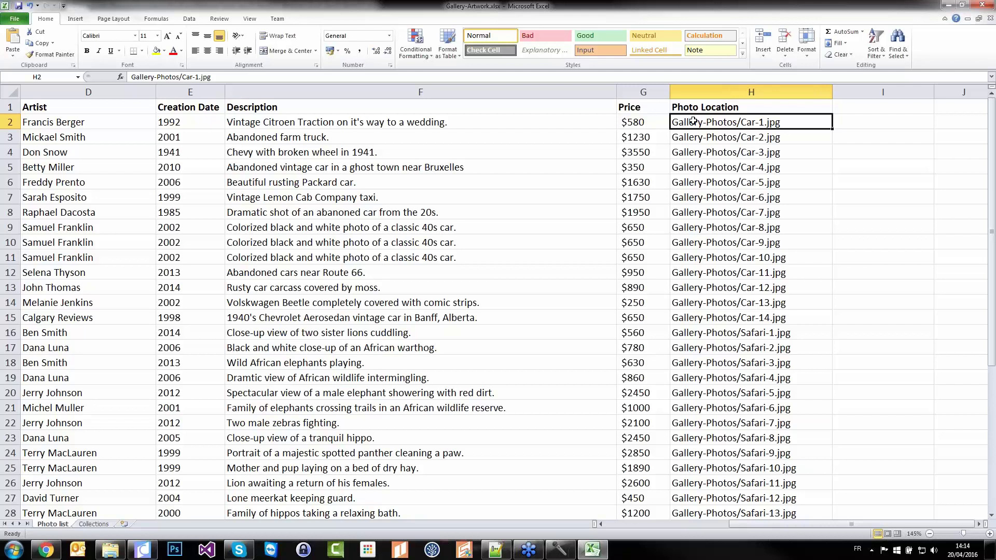
Select cell F4's description, then close the Gallery-Artwork.xlsx workbook in Excel
left_click(364, 155)
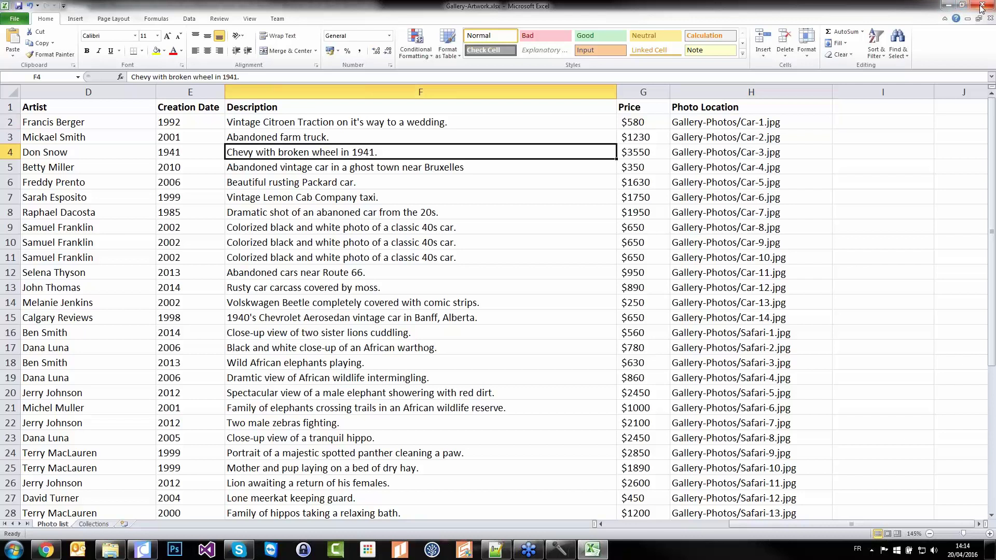
left_click(982, 7)
Import Gallery-Photos and Gallery-Artwork.xlsx as assets, then place the Photo list sheet on the scene
left_click_drag(435, 107, 629, 108)
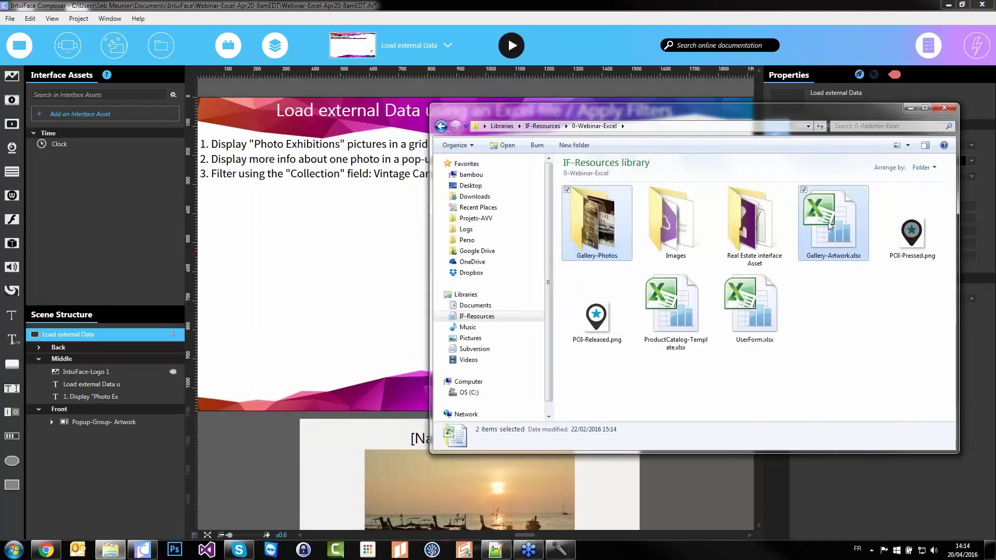
left_click_drag(829, 226, 599, 255)
left_click_drag(96, 167, 96, 167)
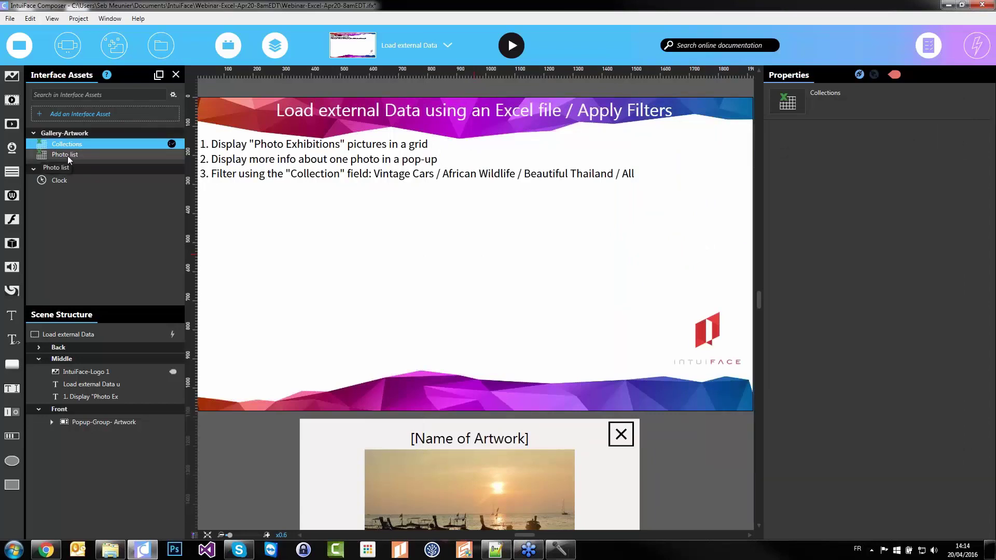
left_click(65, 156)
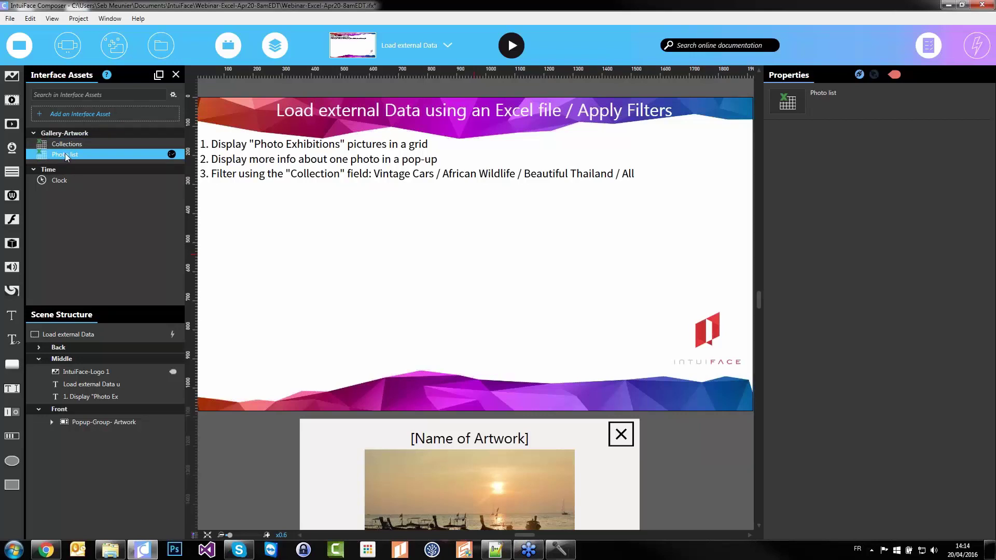
left_click_drag(60, 155, 460, 275)
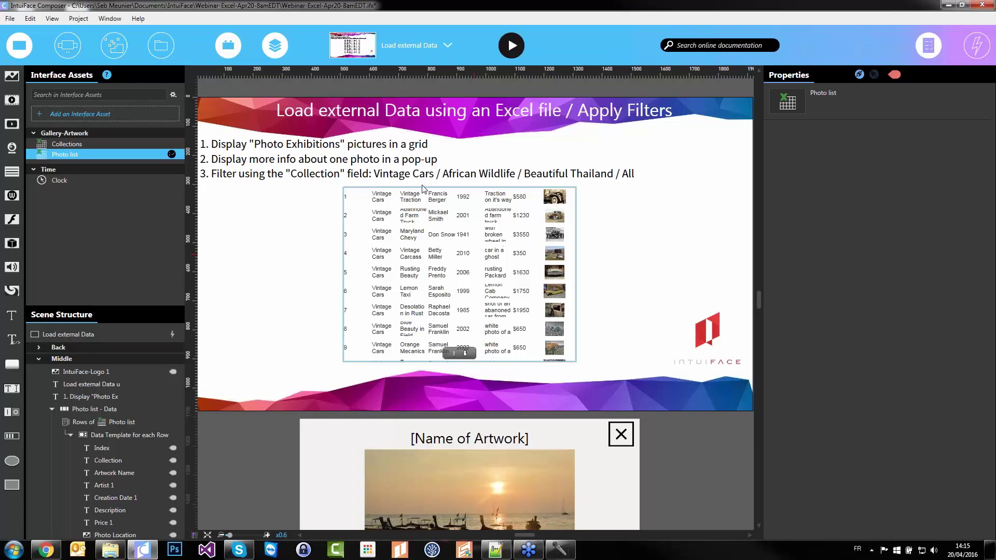
Inspect the grid's Scene Structure: Photo Location image, Photo list data collection, Rows of Photo list
scroll(125, 430, "down", 2)
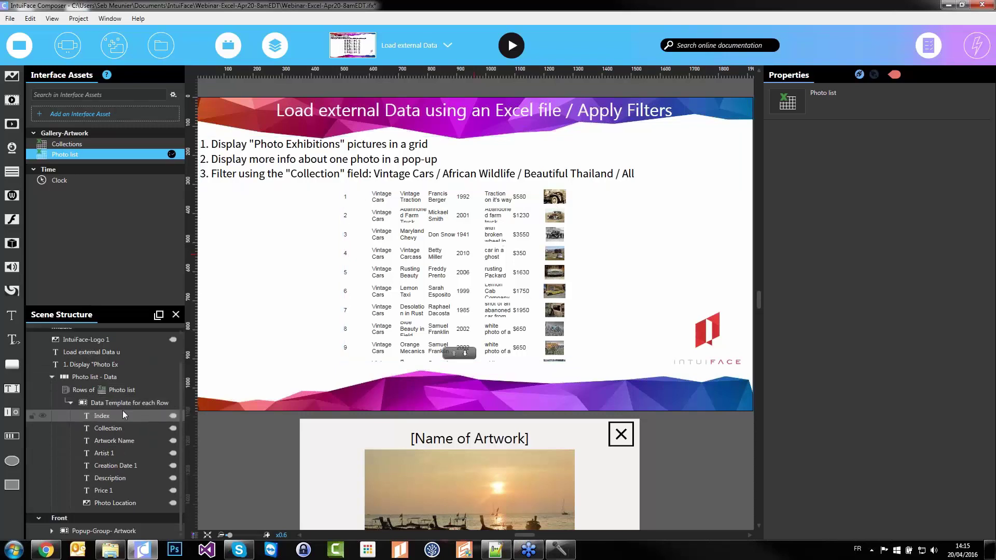
left_click(123, 502)
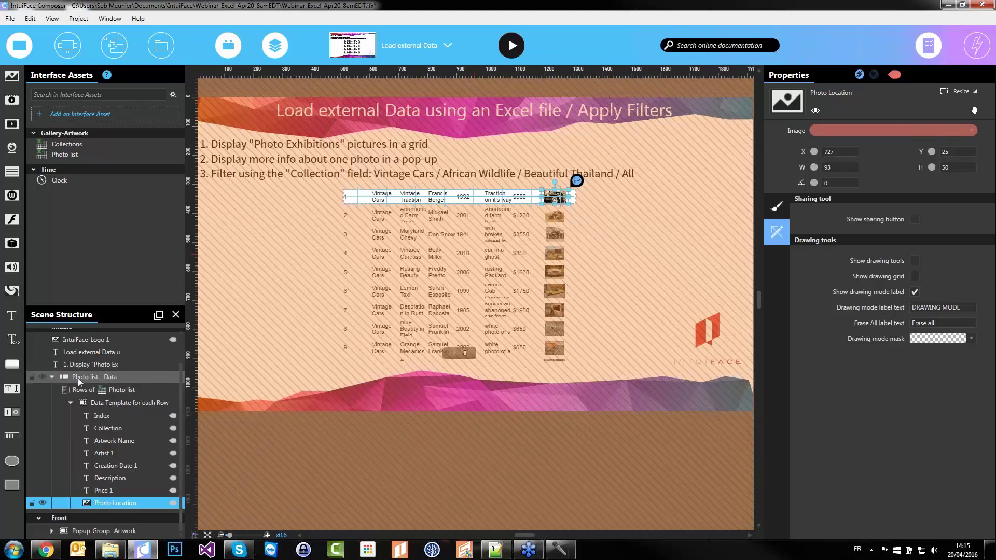
left_click(79, 382)
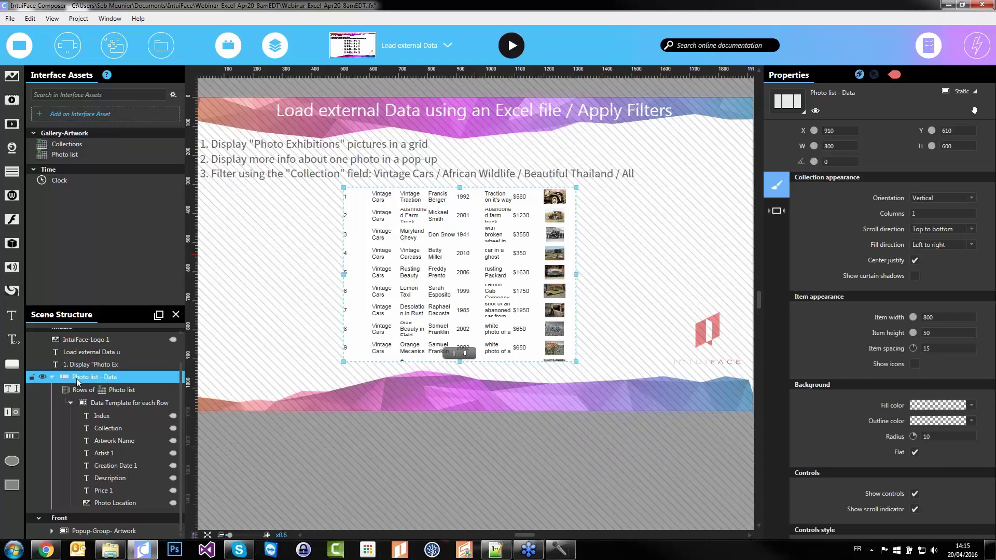
left_click(83, 392)
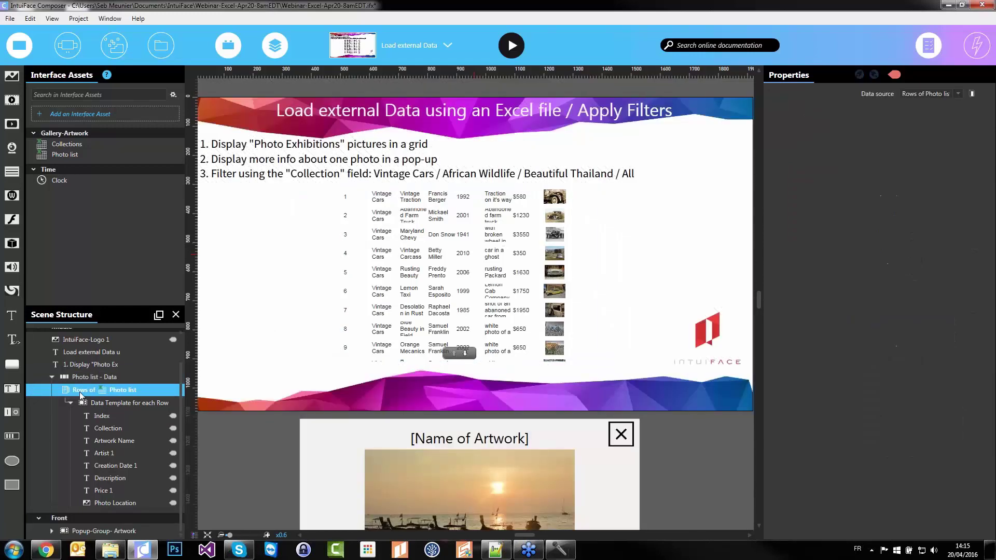
left_click_drag(83, 375, 112, 378)
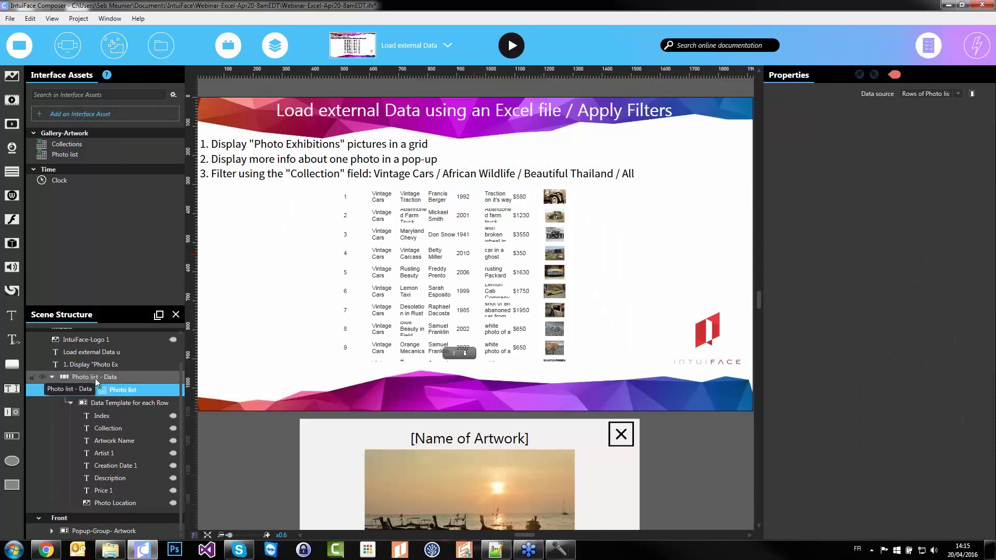
left_click(67, 45)
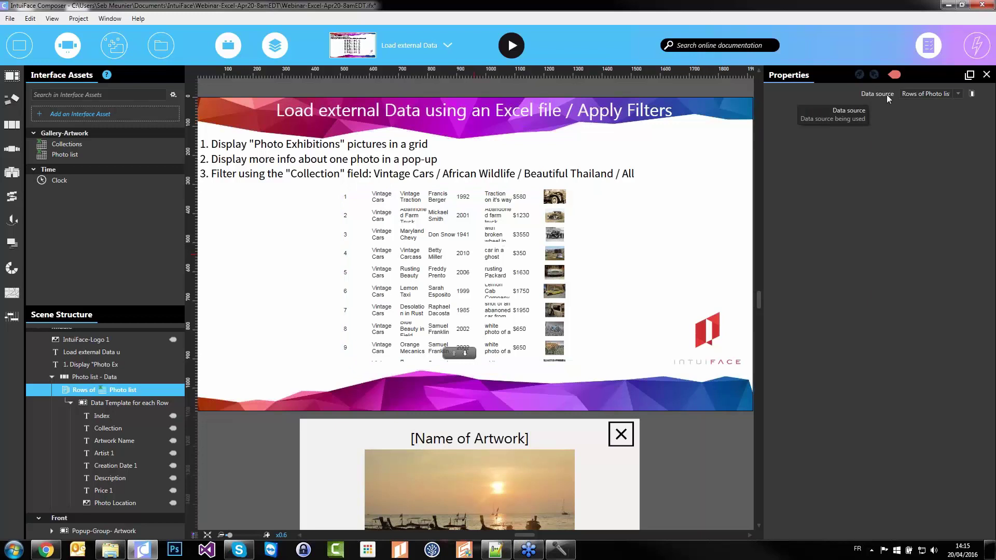
Keep 'Rows of Photo list' as the data source and select the row template's Index text
left_click(917, 94)
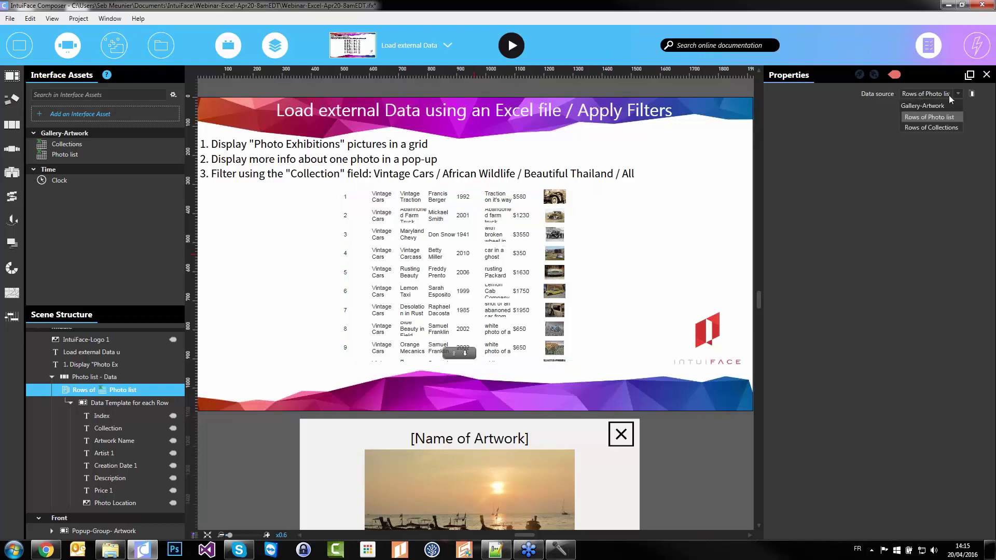
left_click(922, 120)
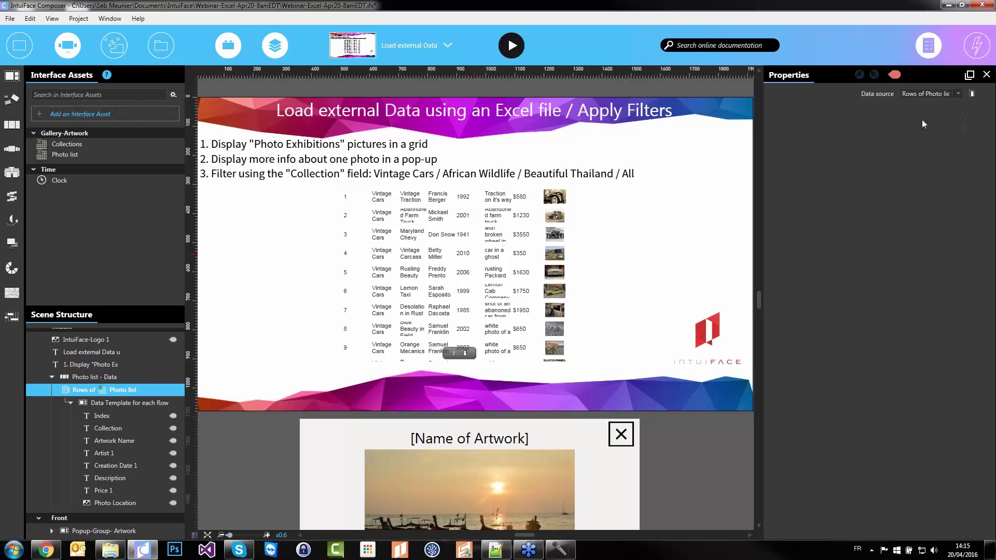
left_click(142, 407)
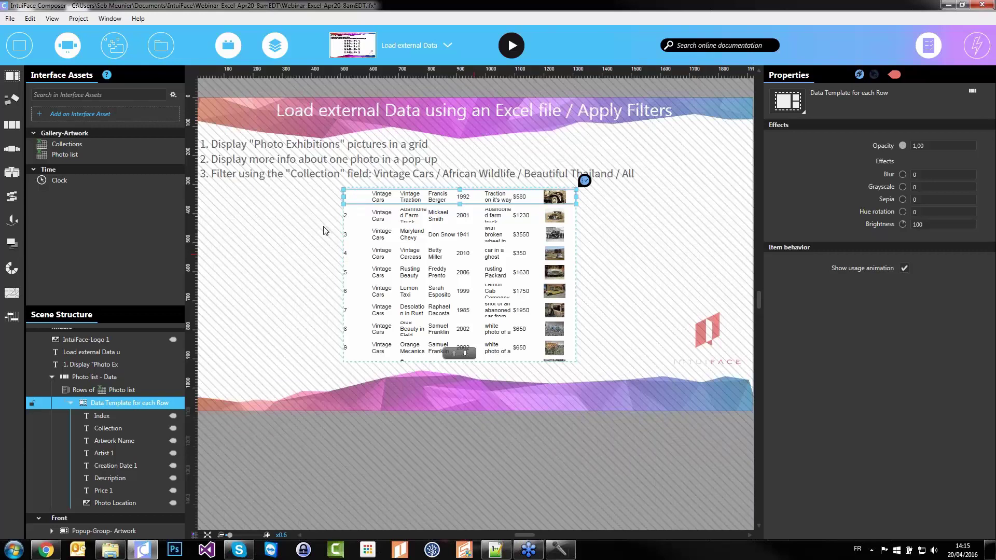
left_click(117, 416)
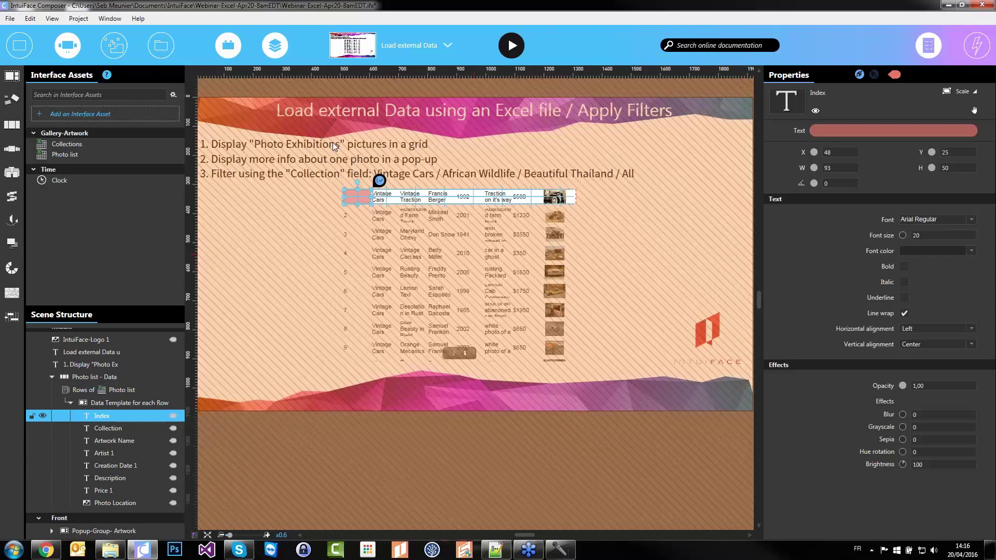
Move Photo Location directly under 'Rows of Photo list' and enlarge each item's photo
left_click(113, 503)
left_click_drag(92, 504, 126, 390)
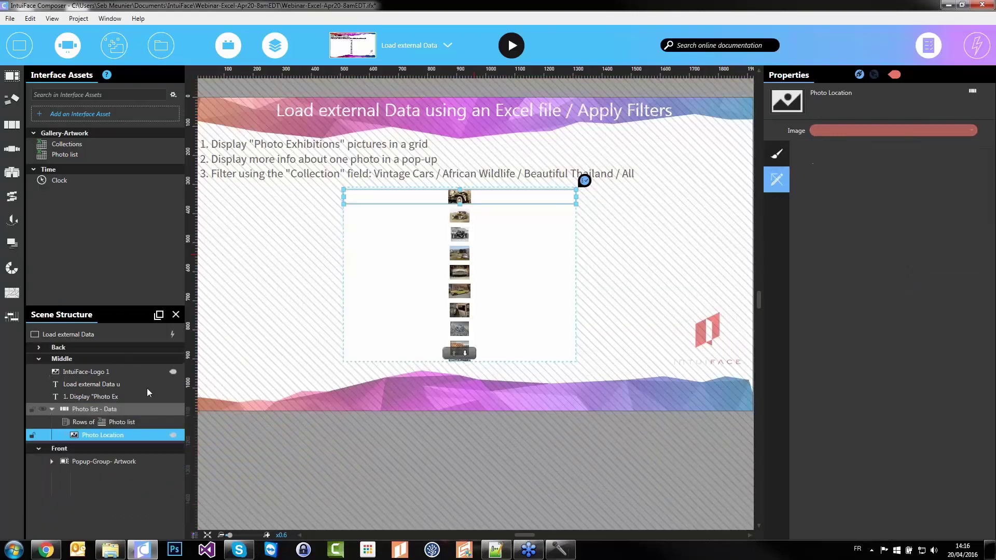
left_click_drag(344, 204, 422, 236)
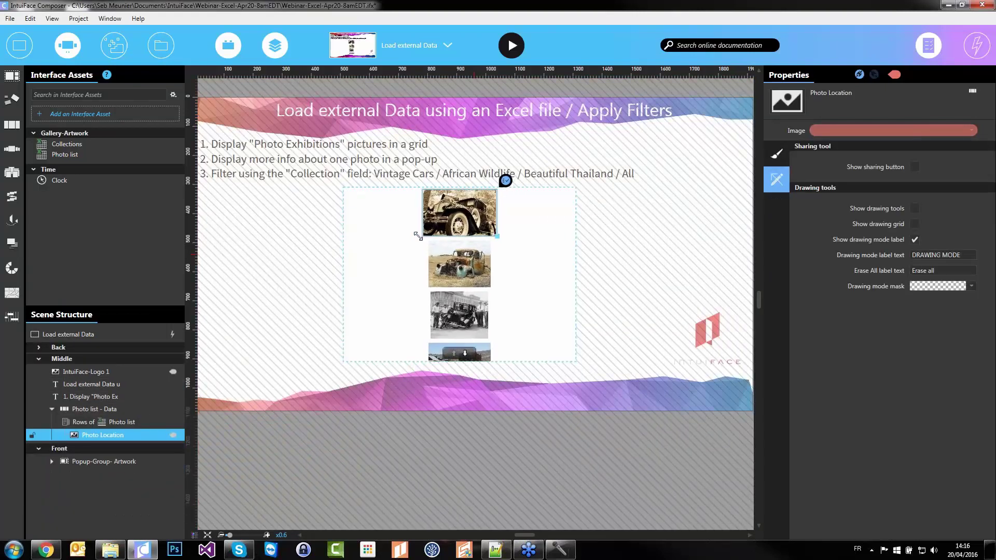
Move the photo list to the scene's left edge and widen it
left_click(299, 261)
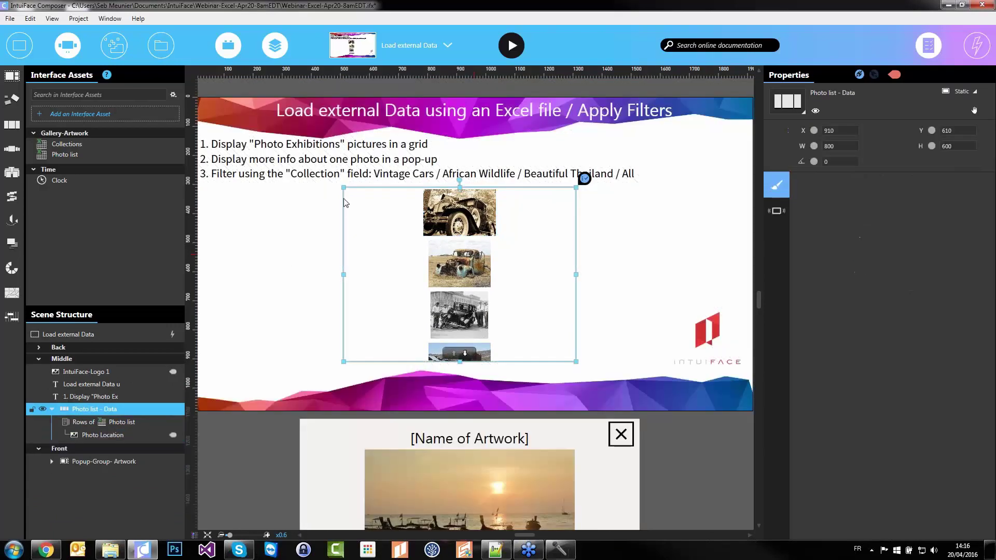
left_click_drag(343, 188, 198, 218)
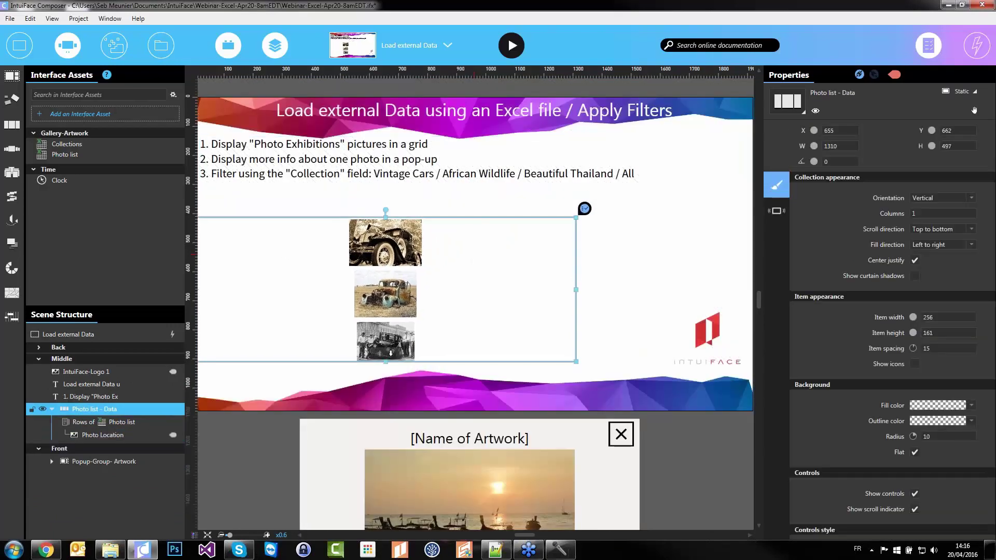
left_click_drag(576, 362, 652, 373)
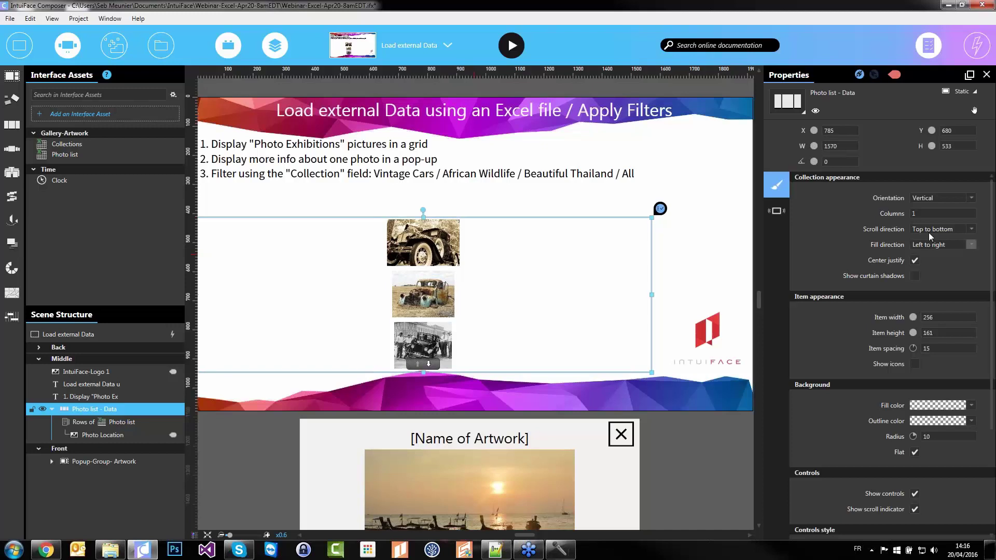
Set the list to Horizontal orientation with 2 rows and raise its top edge
left_click(943, 198)
left_click(934, 209)
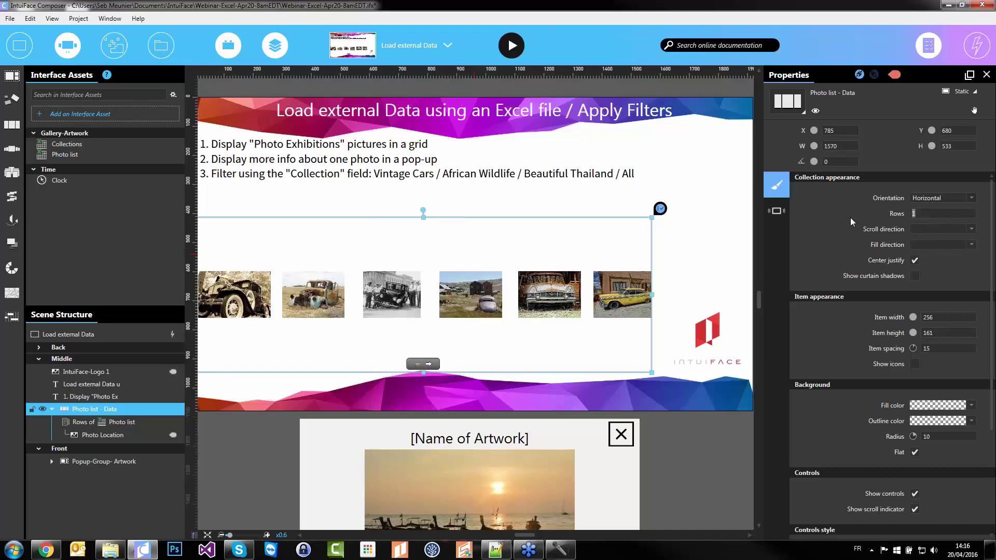
type("2")
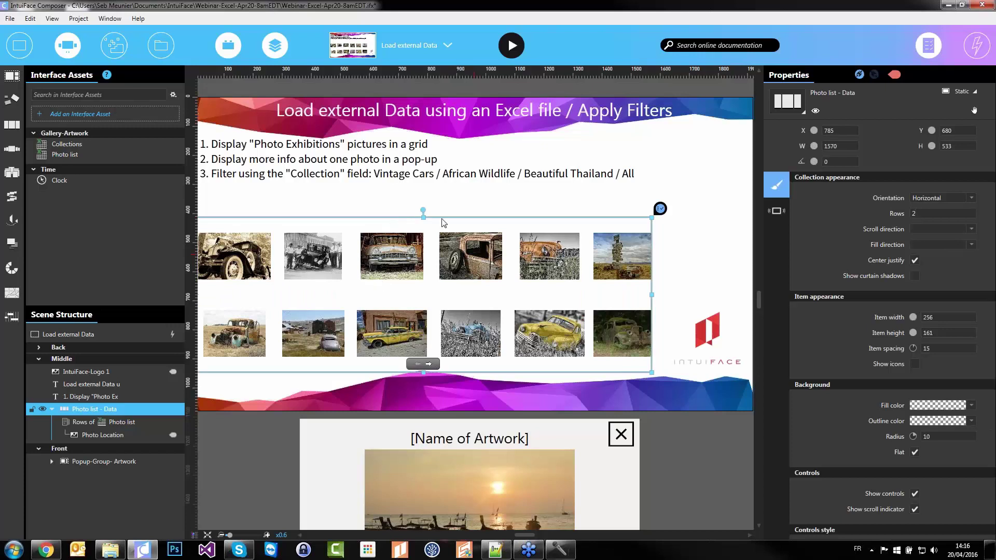
left_click_drag(423, 217, 425, 206)
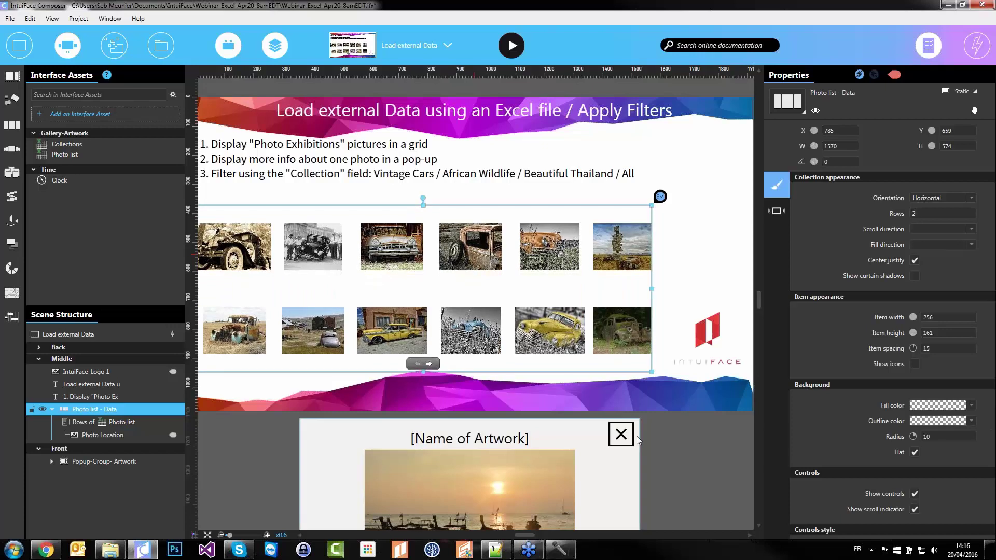
left_click(616, 391)
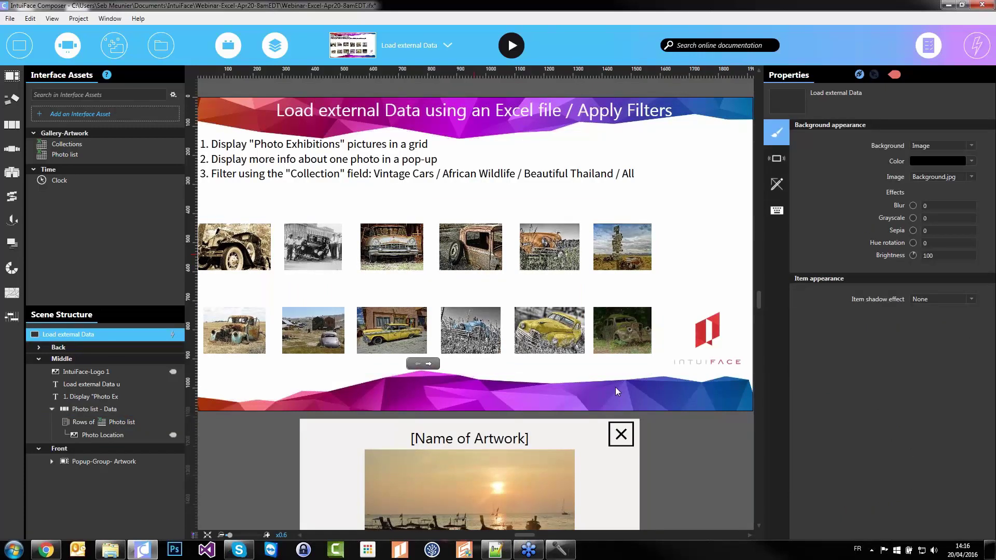
left_click(385, 276)
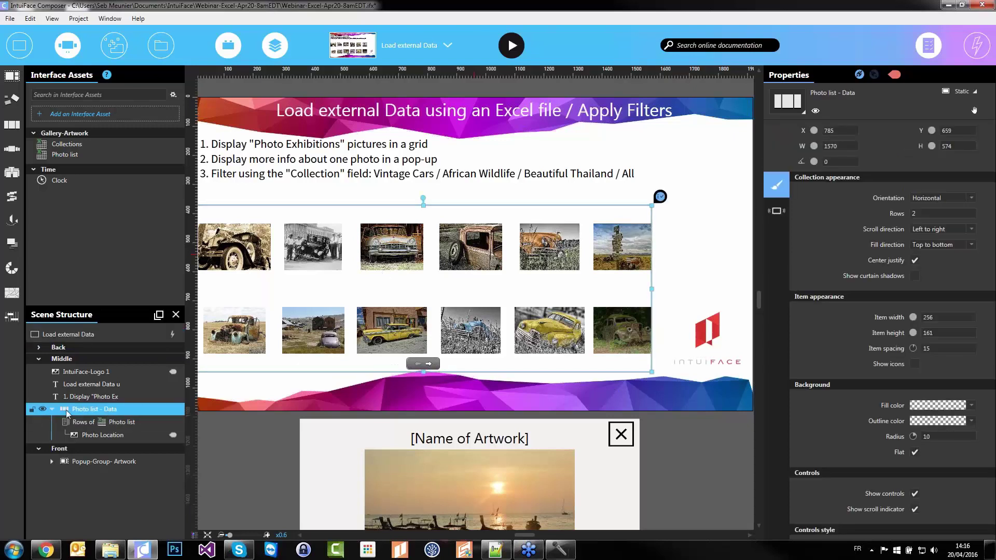
left_click(88, 437)
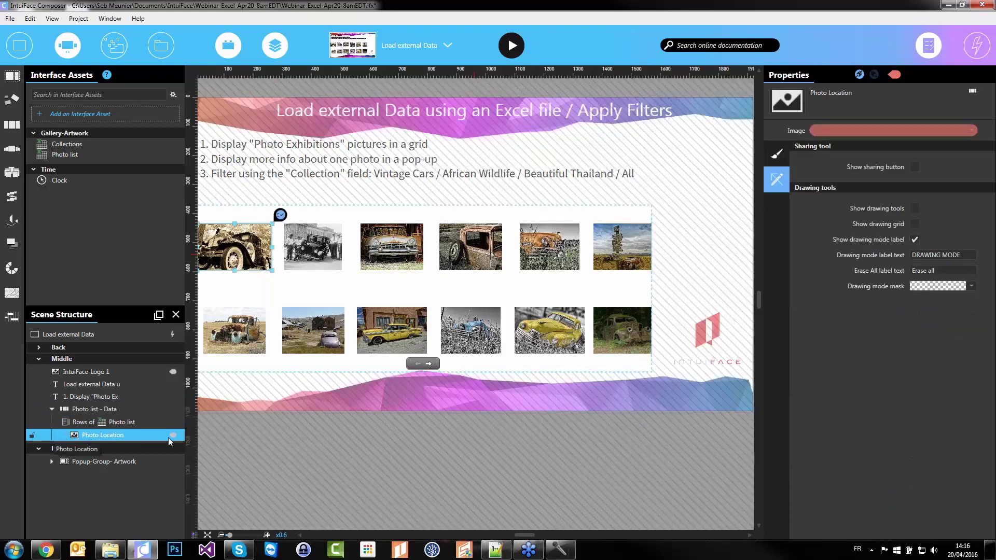
mouse_move(174, 439)
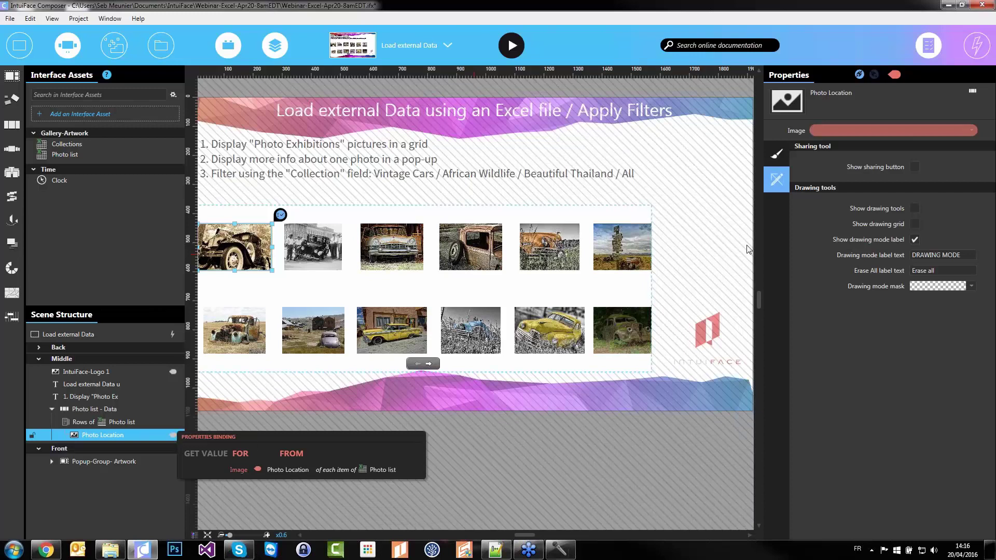
left_click(895, 130)
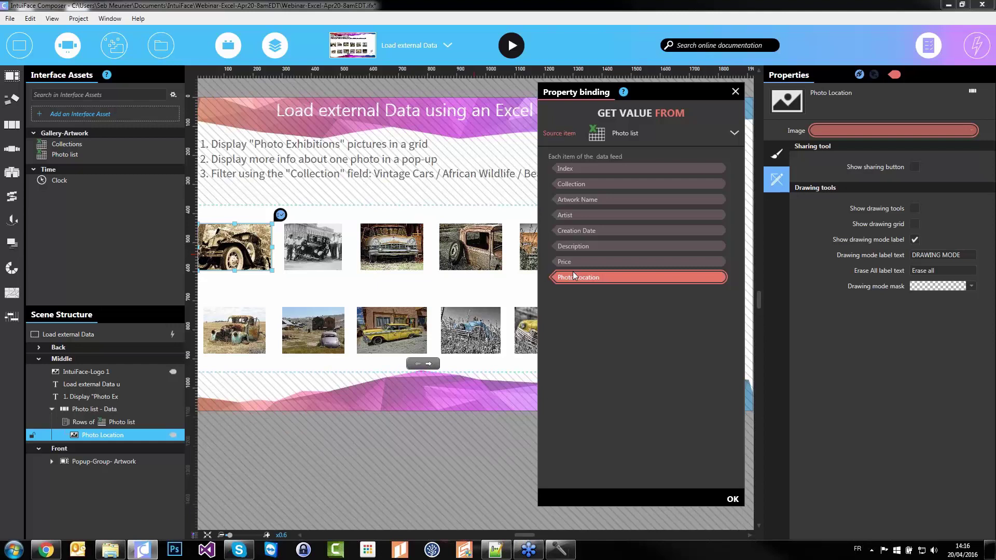
left_click(733, 499)
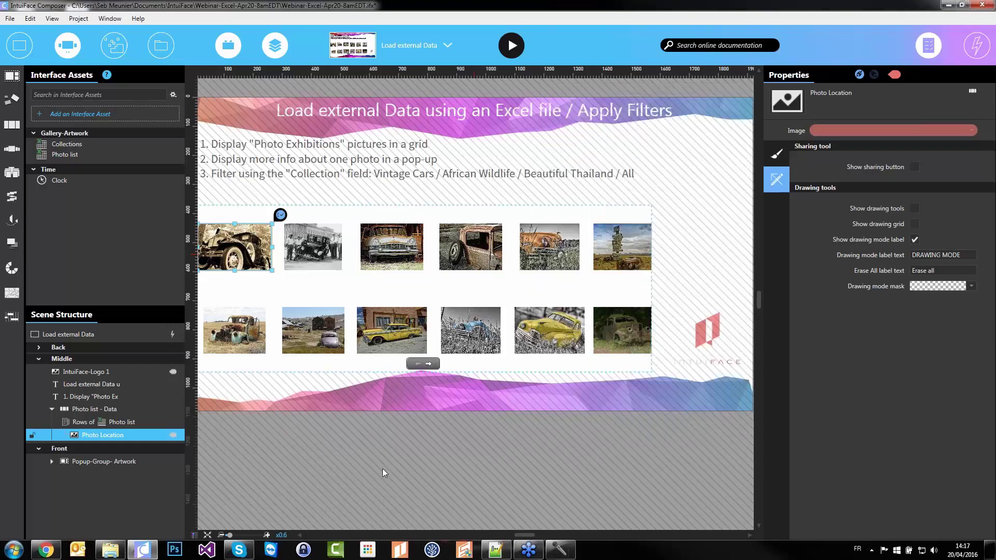
left_click(369, 444)
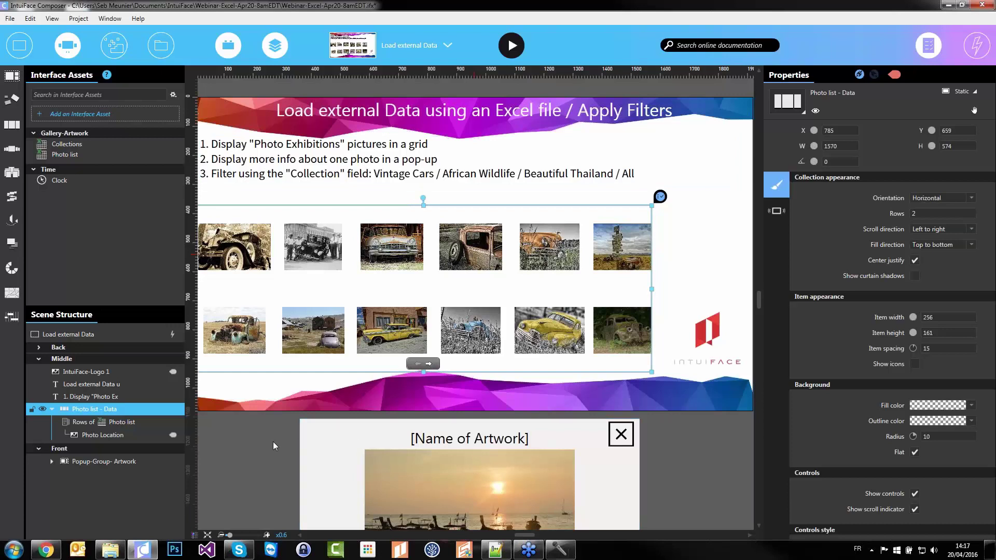
left_click(99, 435)
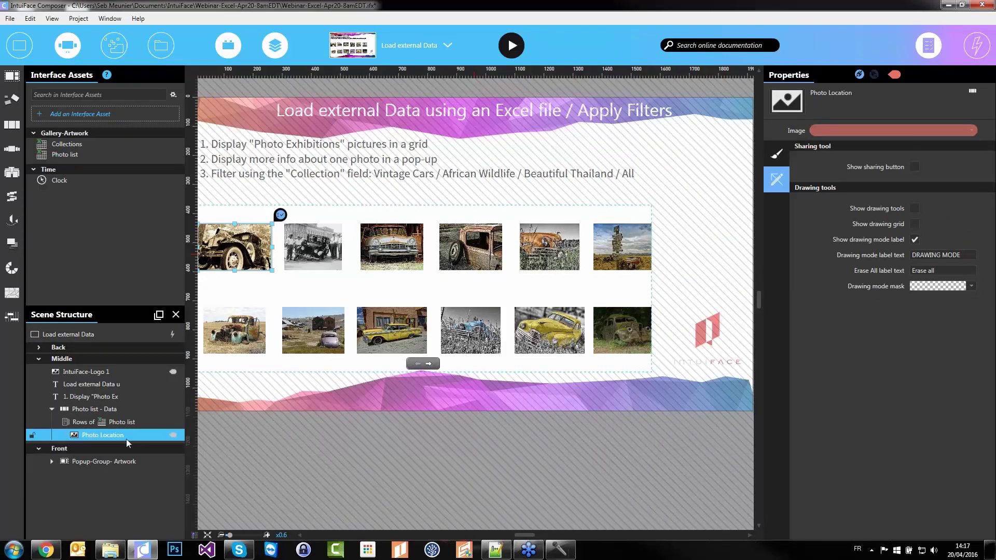
Add an 'is tapped' trigger to the Photo Location image
left_click(977, 45)
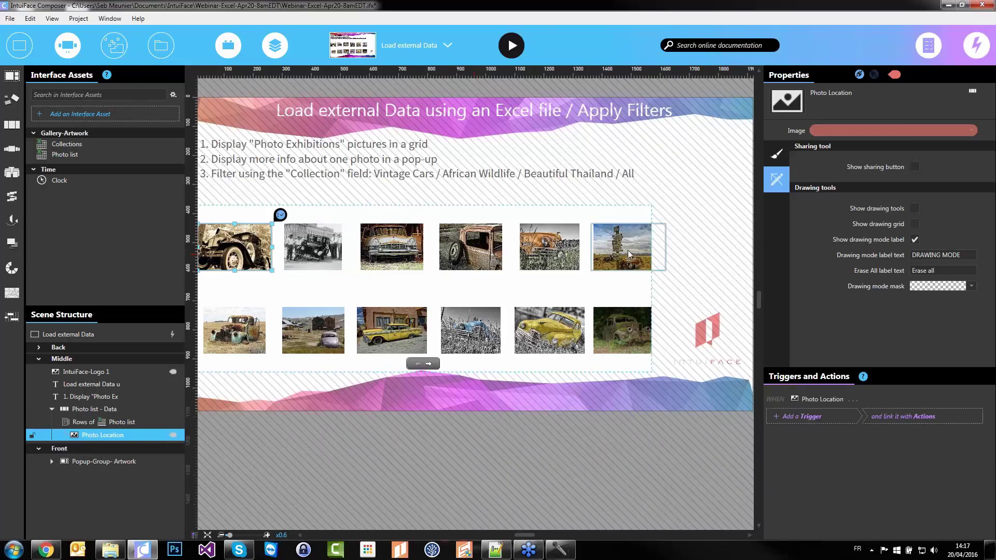
left_click(811, 417)
left_click(811, 421)
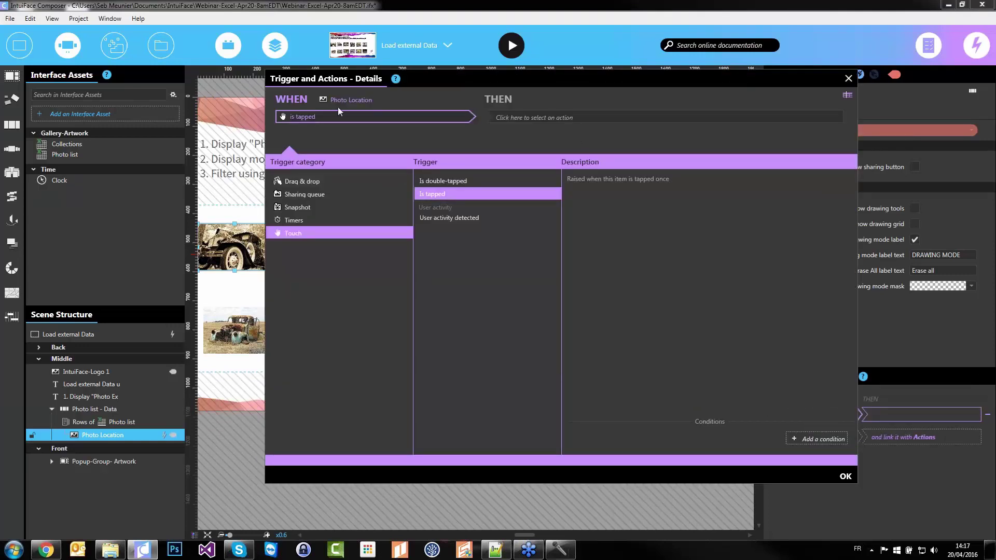
Make the tap change the [Artwork] image, bound to the item's Photo Location
left_click(658, 117)
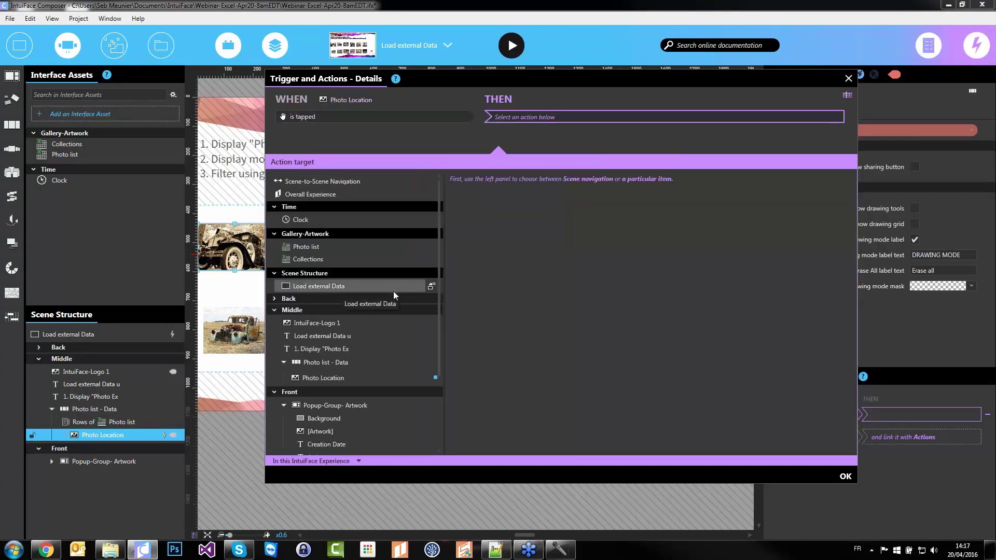
scroll(374, 332, "down", 2)
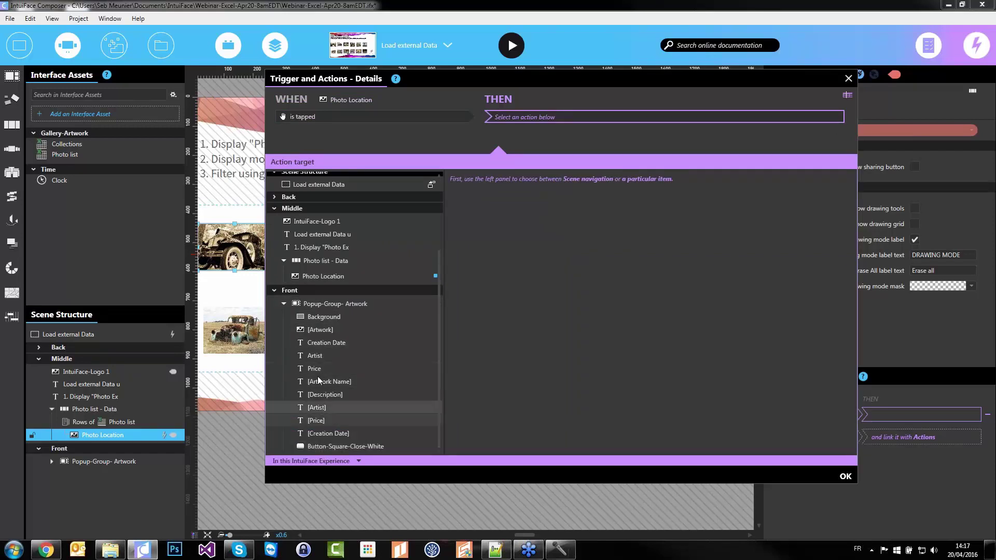
left_click(319, 332)
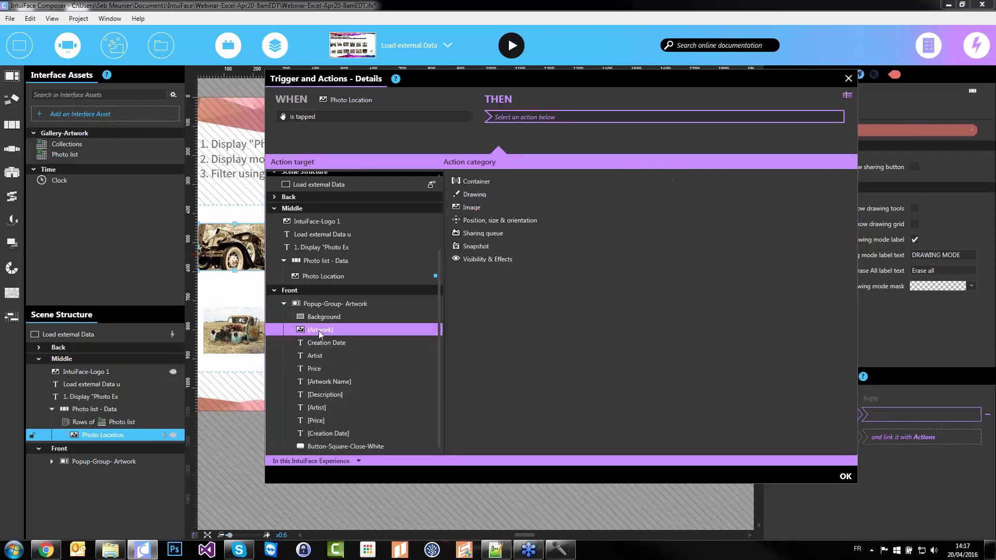
left_click(473, 208)
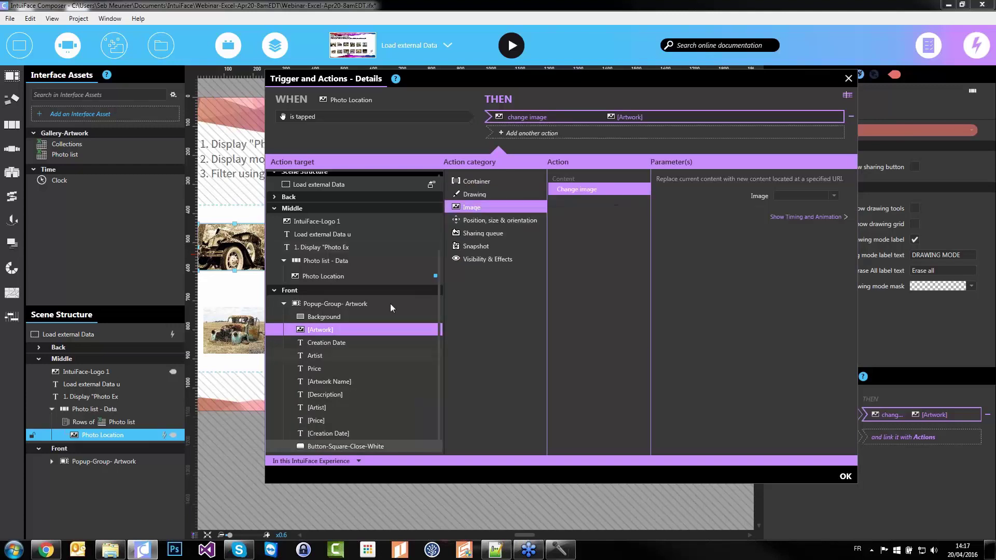
left_click_drag(363, 78, 615, 69)
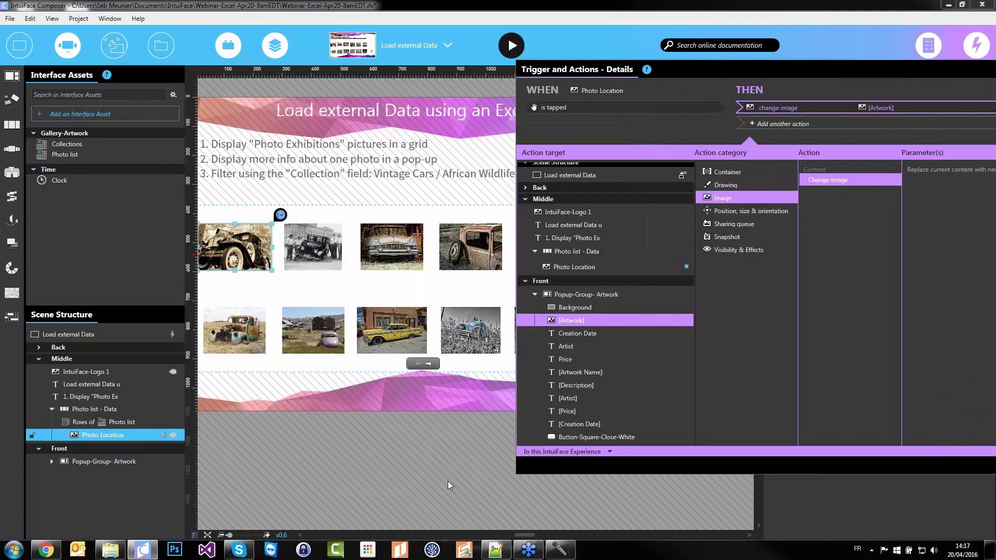
left_click_drag(791, 69, 466, 81)
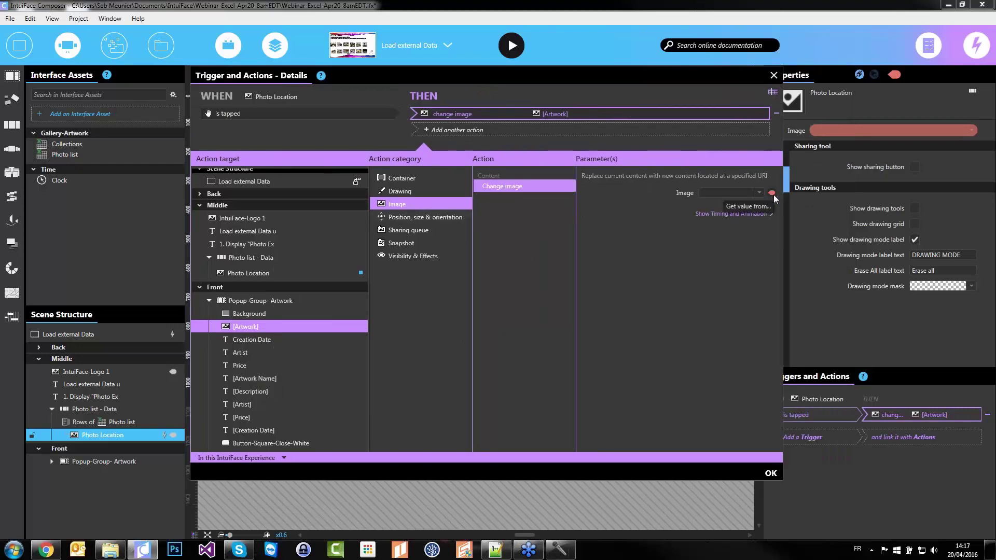
left_click(772, 194)
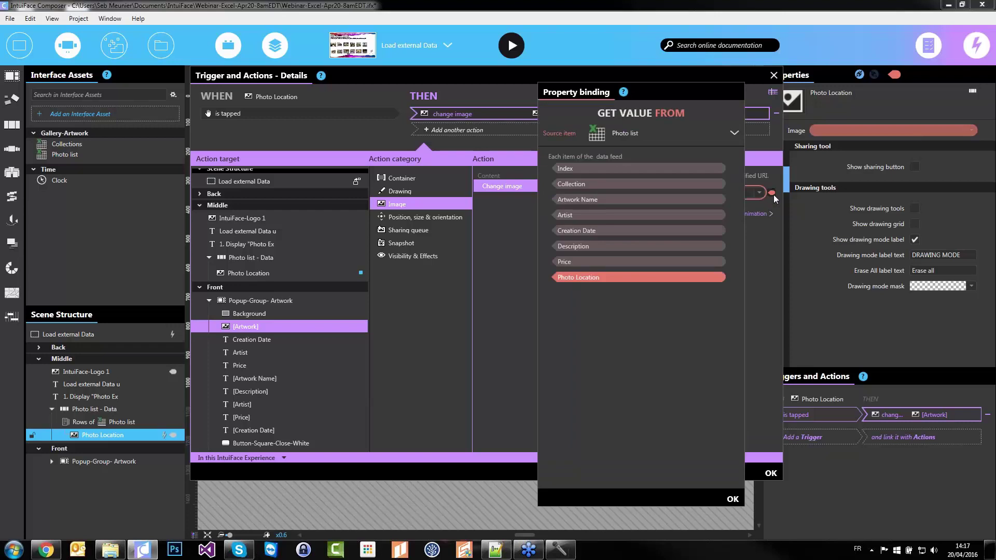
left_click(600, 279)
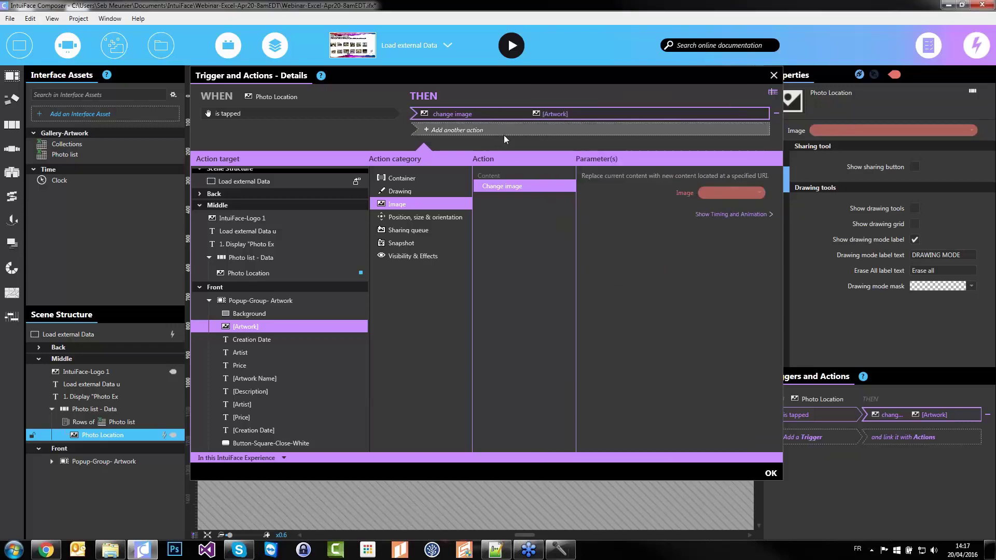
Add a Set text action filling [Artwork Name] with the tapped item's Artwork Name
scroll(274, 350, "down", 3)
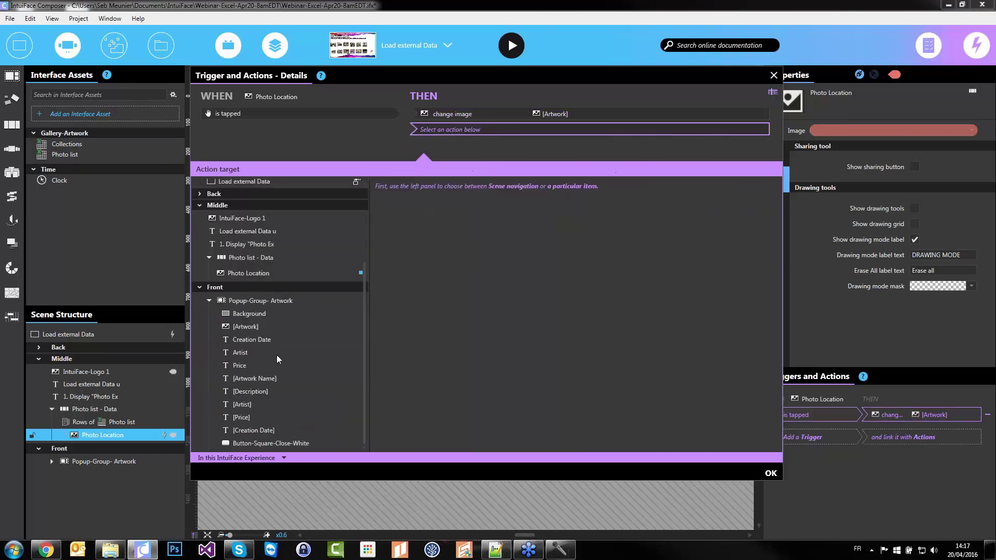
left_click(261, 380)
left_click(400, 226)
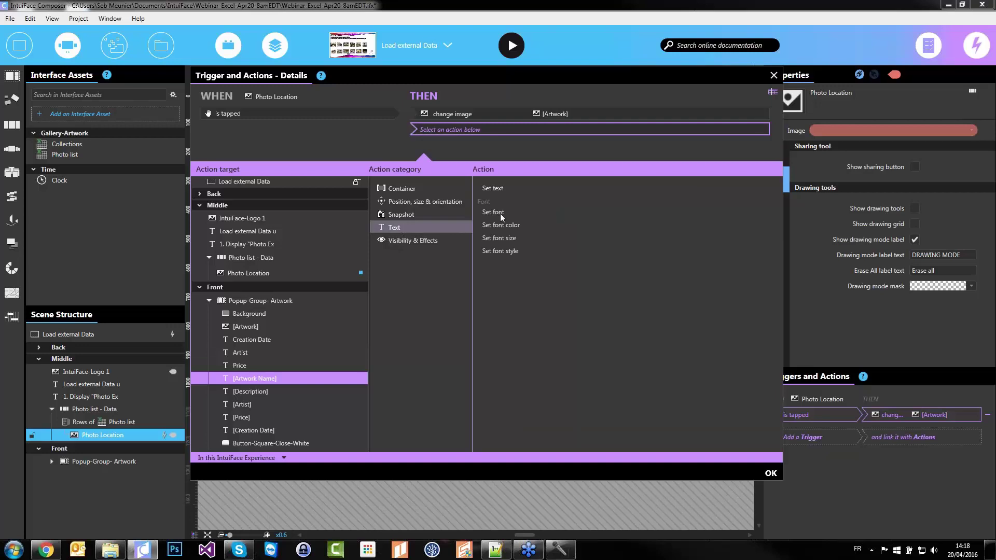
left_click(498, 188)
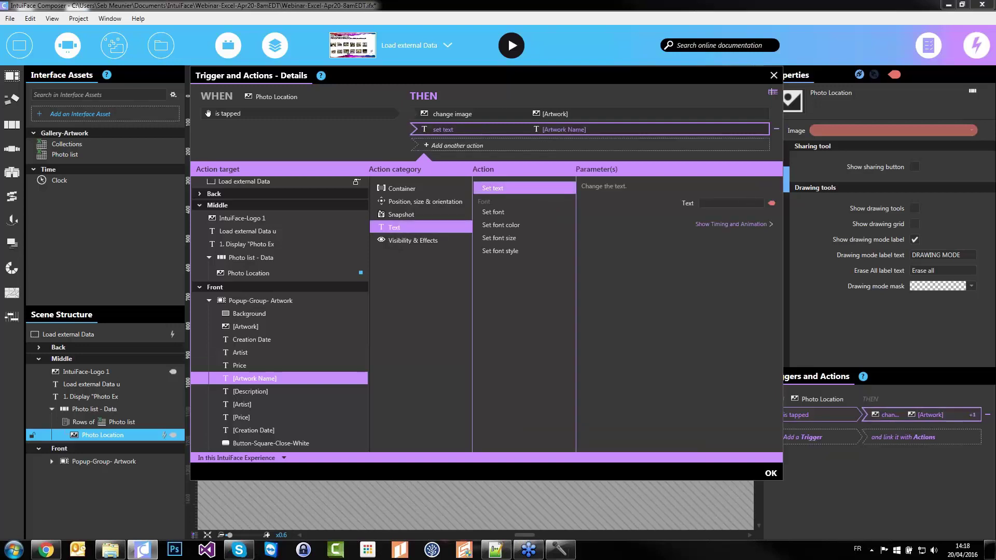
left_click(771, 206)
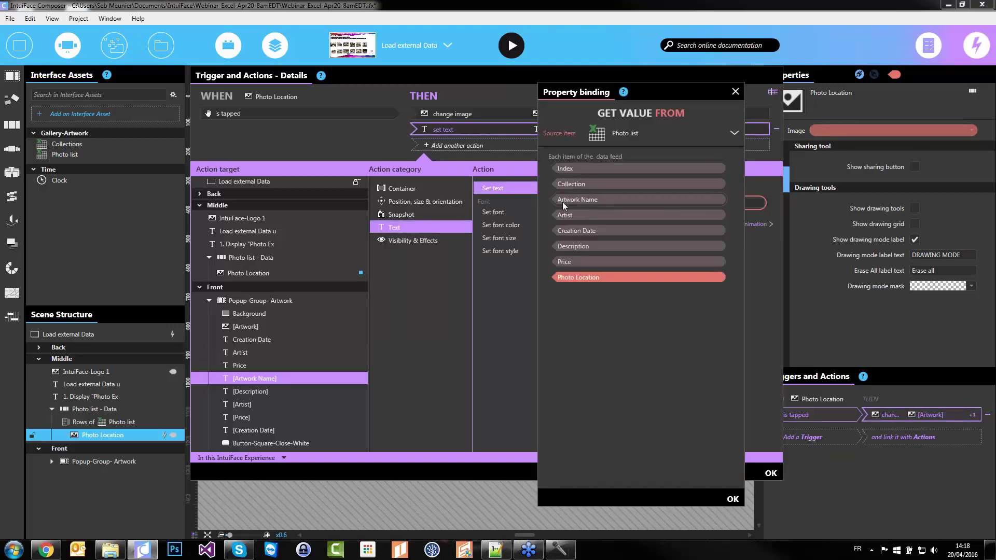
left_click(605, 201)
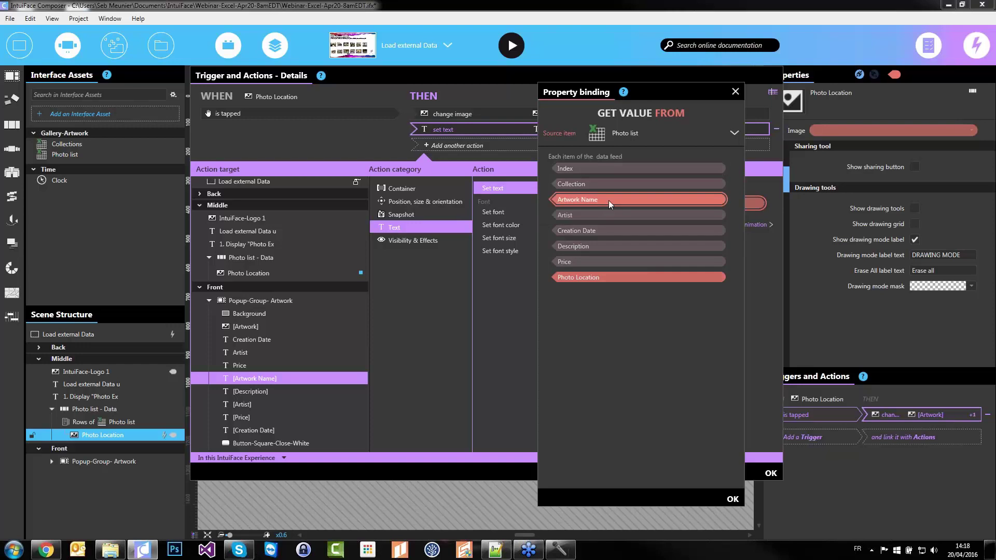
left_click(610, 200)
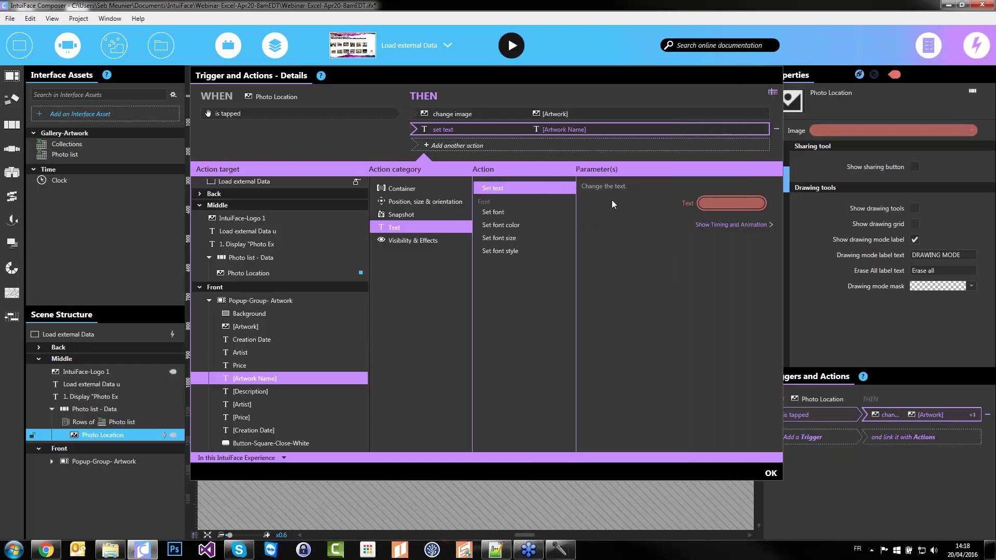
right_click(530, 130)
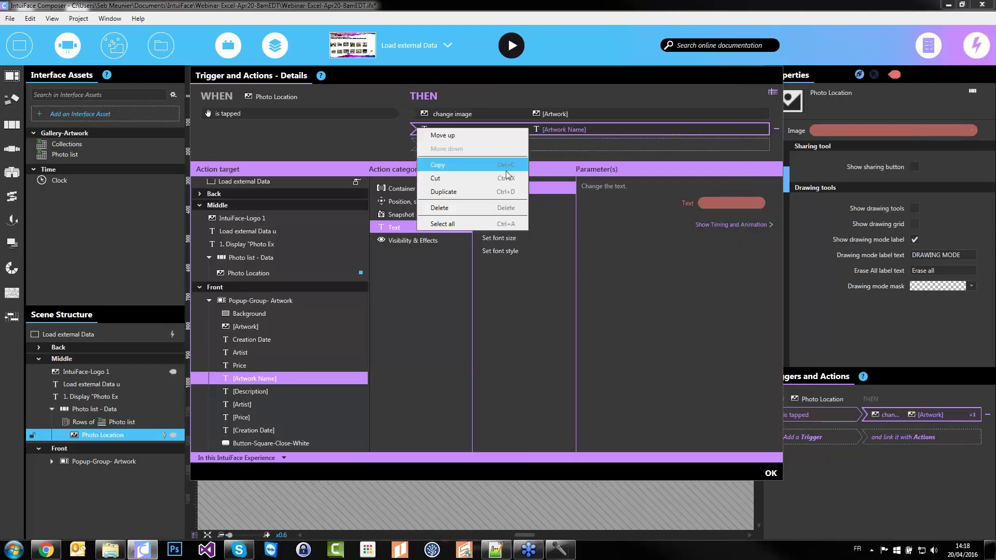
Duplicate the set text action four times and bind the first copy's [Description] to Description
left_click(483, 193)
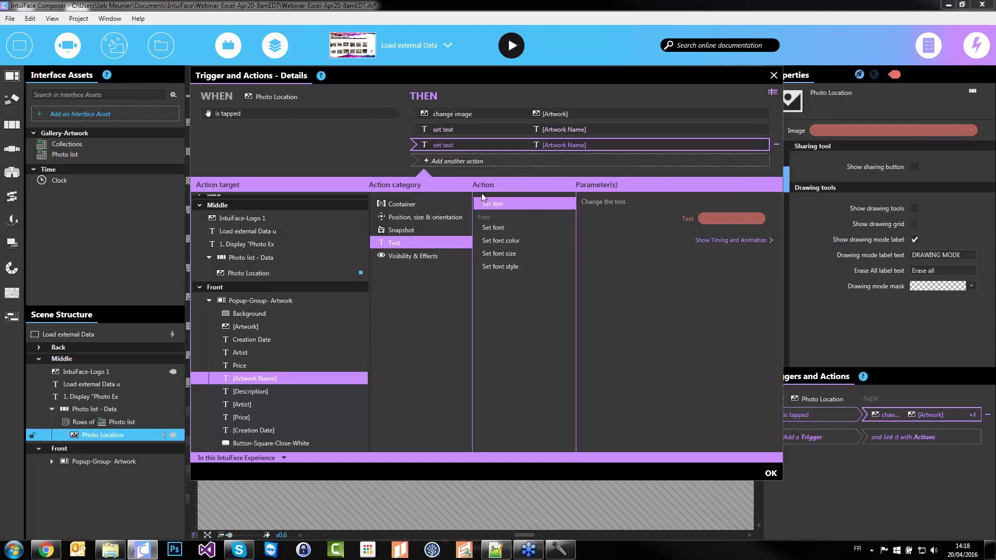
key("ctrl+d")
key("ctrl+d")
key("ctrl+d")
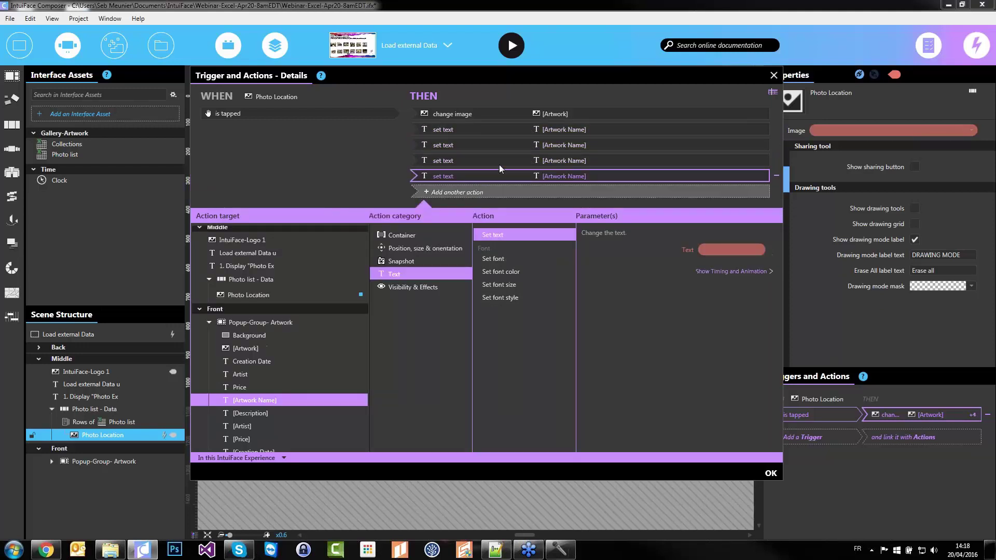
left_click(539, 150)
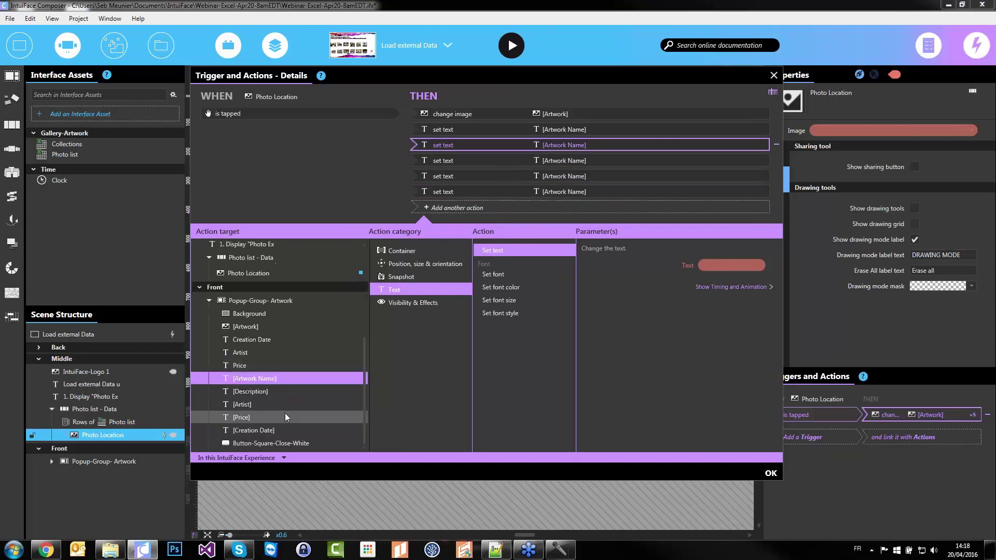
scroll(268, 396, "down", 1)
left_click(729, 265)
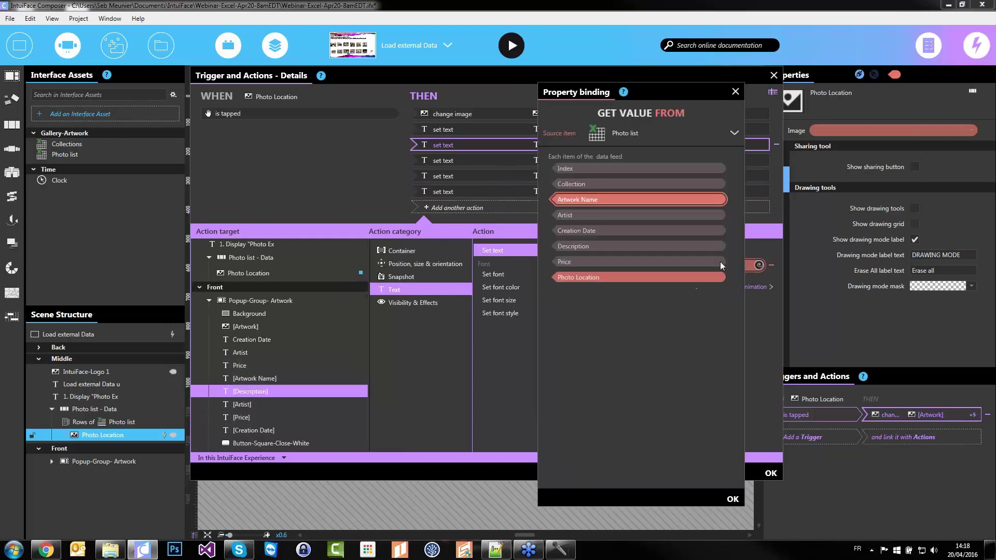
double_click(575, 247)
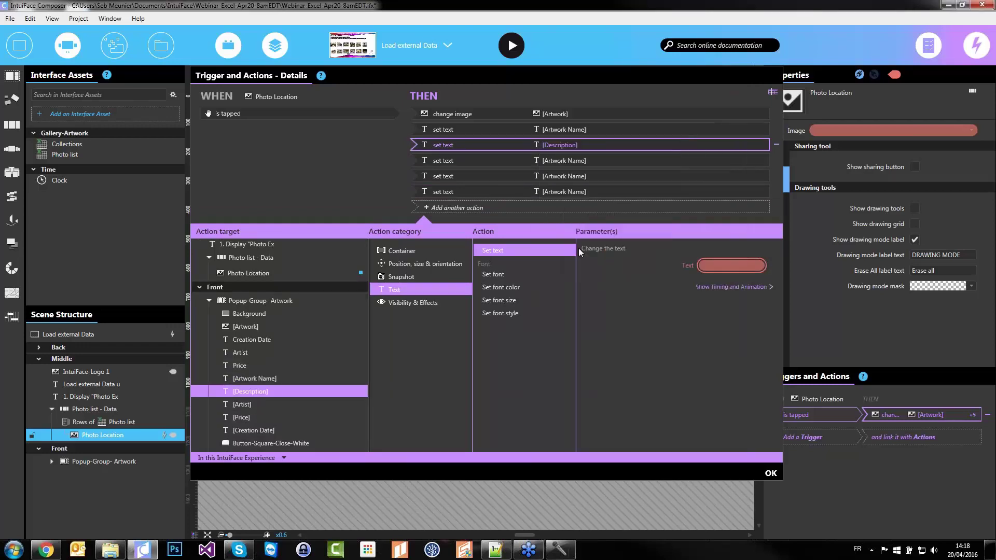
Retarget the next two copies to [Artist] and [Price], bound to the Artist and Price fields
left_click(252, 406)
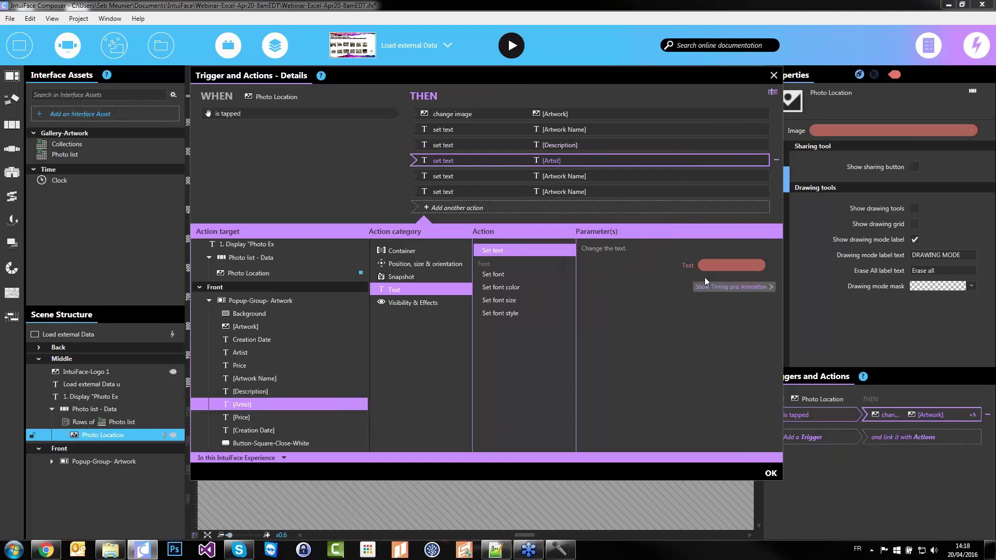
left_click(718, 265)
double_click(580, 216)
left_click(552, 176)
left_click(241, 417)
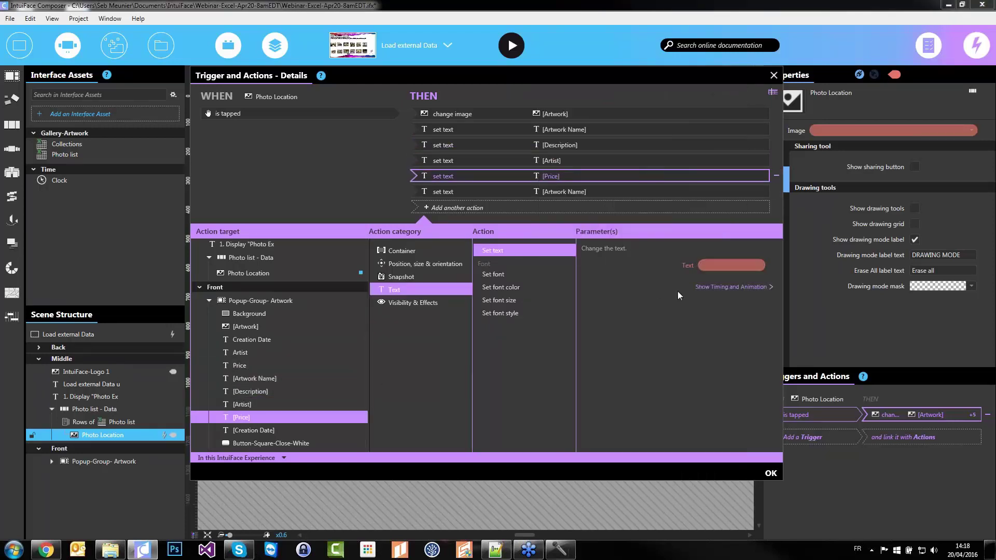
left_click(732, 265)
double_click(575, 260)
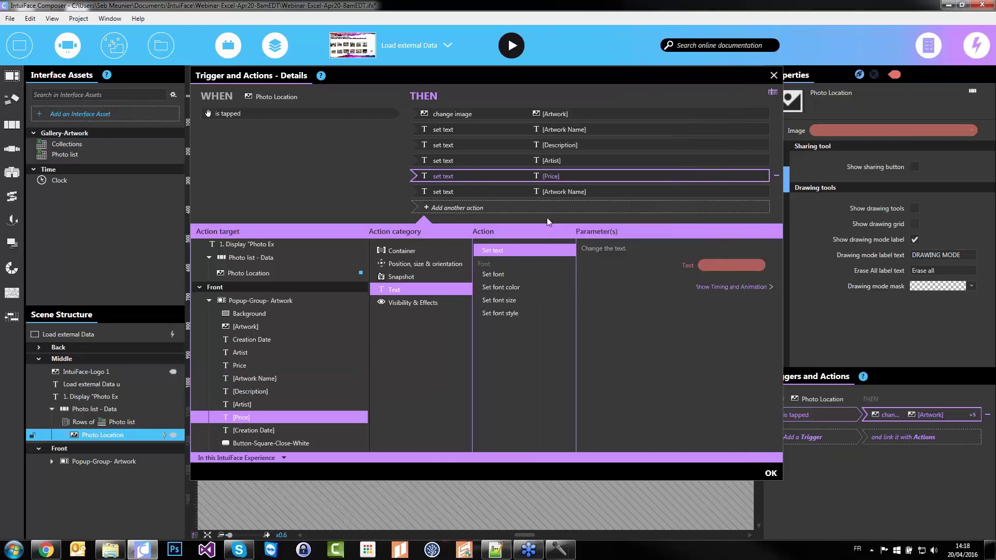
Retarget the last copy to [Creation Date], bound to the Creation Date field
left_click(558, 193)
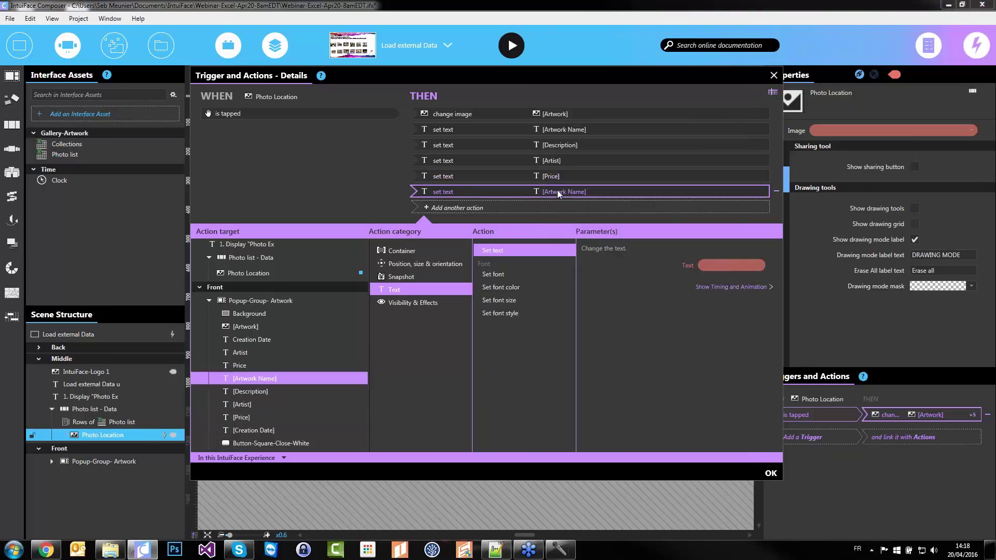
left_click(269, 430)
left_click(725, 265)
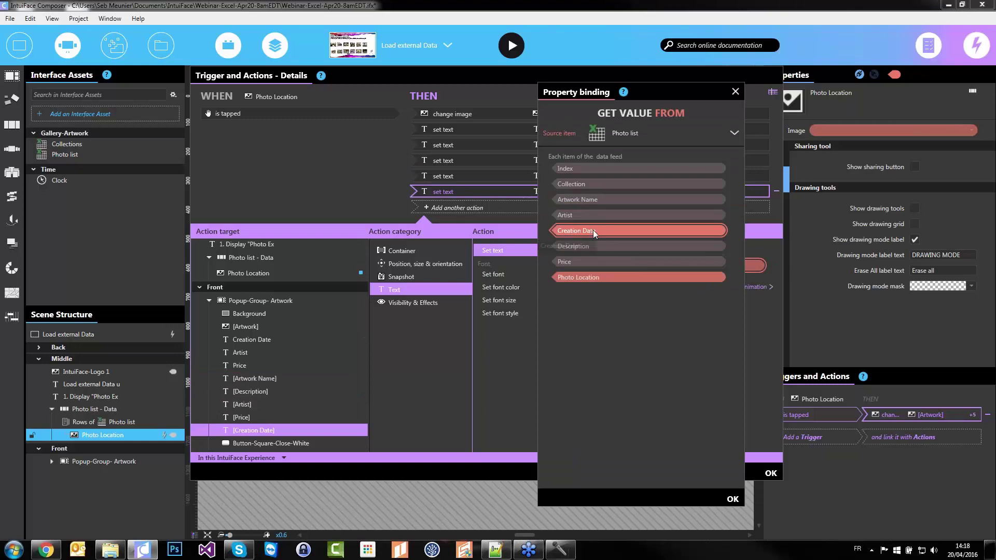
double_click(576, 231)
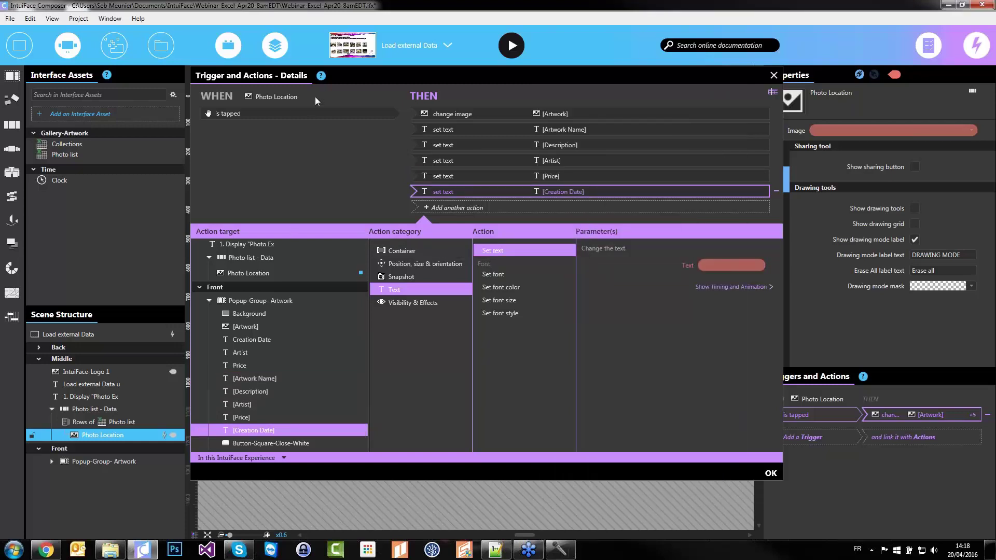
left_click_drag(449, 114, 459, 117)
Add a Move to action placing Popup-Group-Artwork at X 945, Y 505, then close the trigger details
left_click_drag(559, 115, 560, 117)
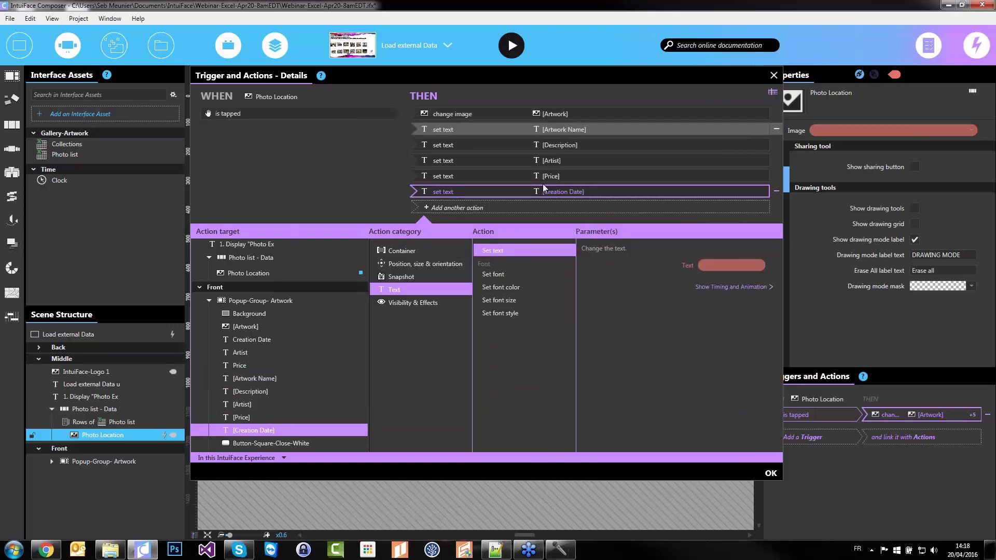
left_click(534, 206)
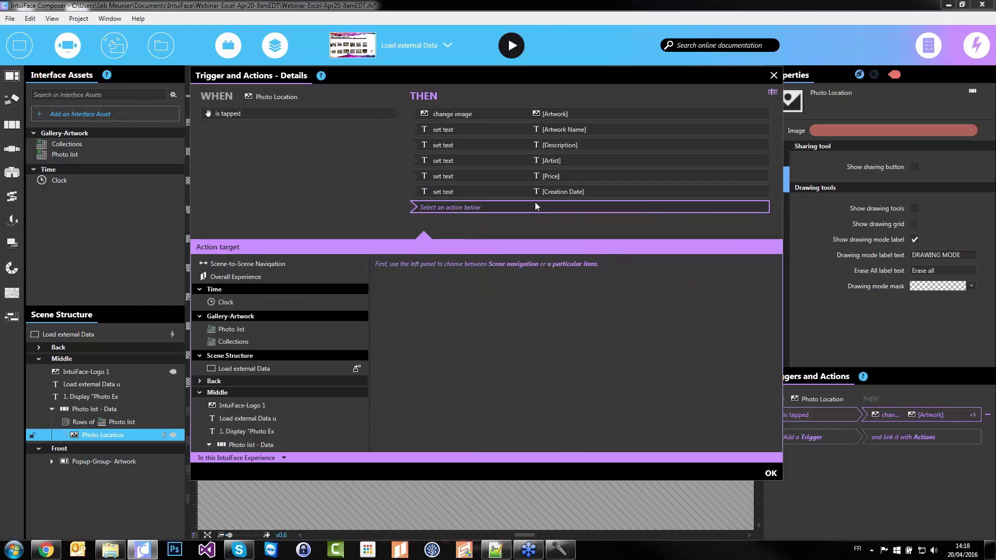
scroll(310, 364, "down", 5)
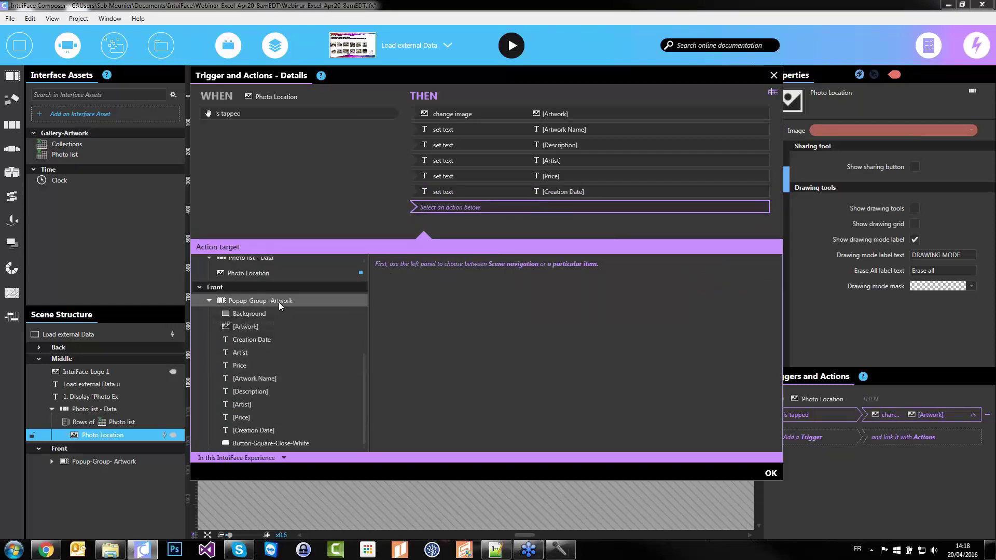
left_click(279, 302)
left_click(419, 281)
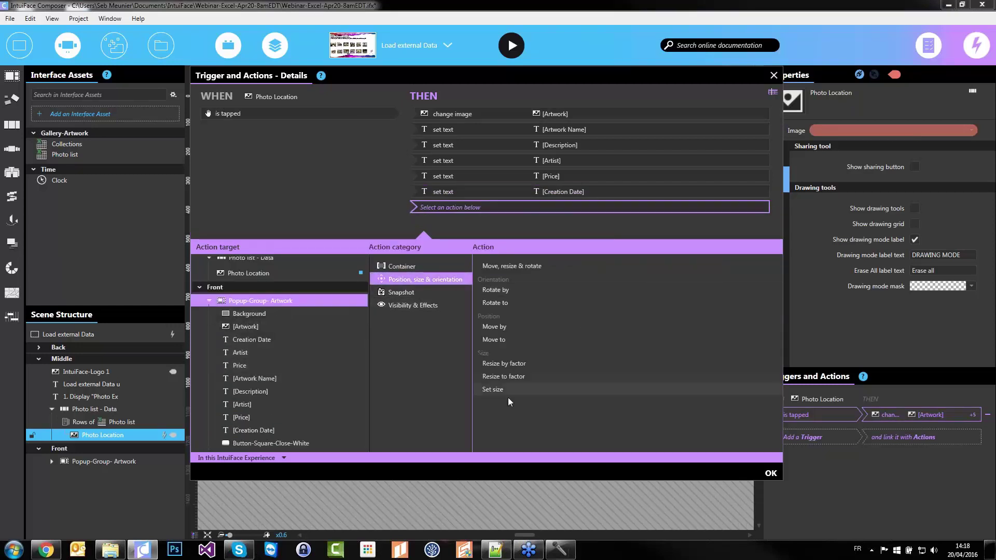
left_click(502, 338)
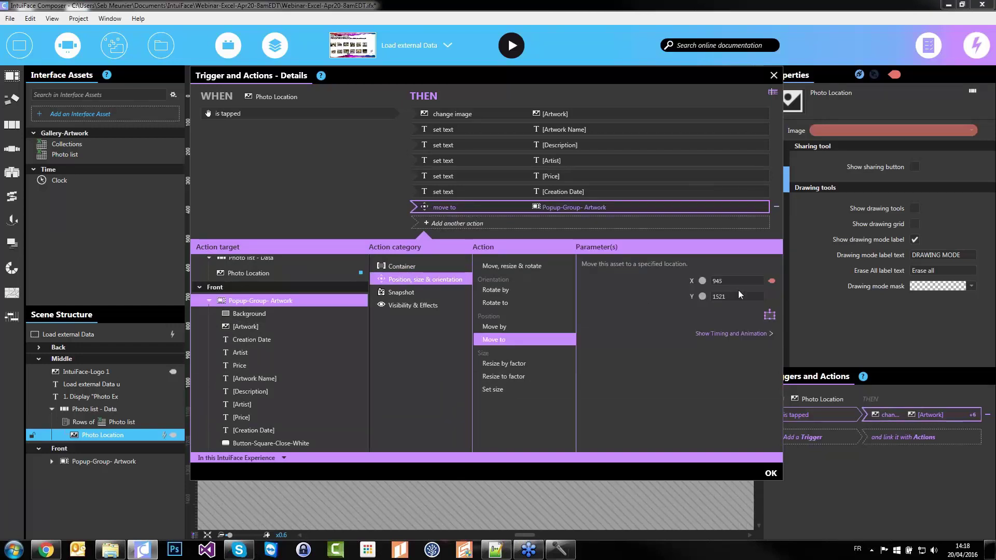
left_click(770, 315)
left_click_drag(458, 485, 459, 198)
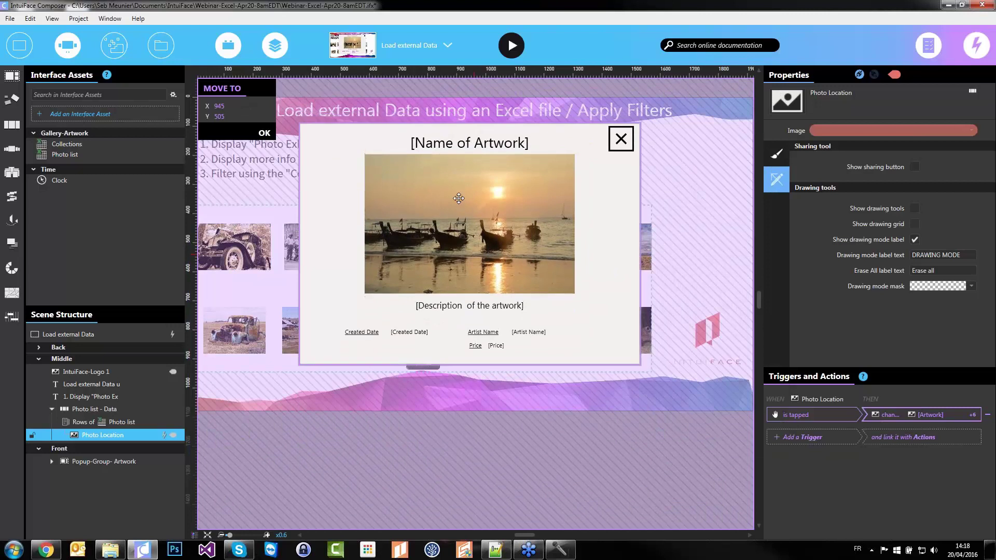
left_click(264, 133)
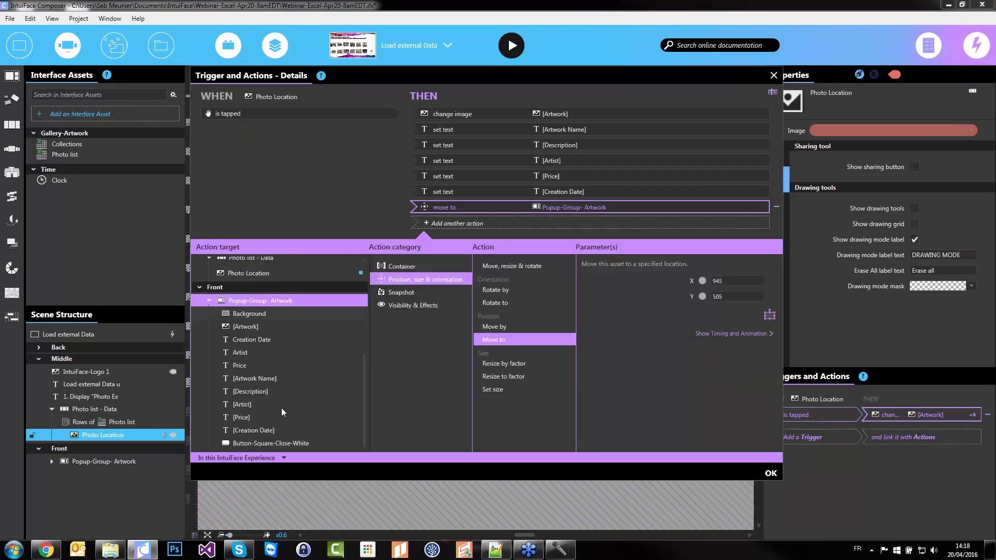
left_click(771, 473)
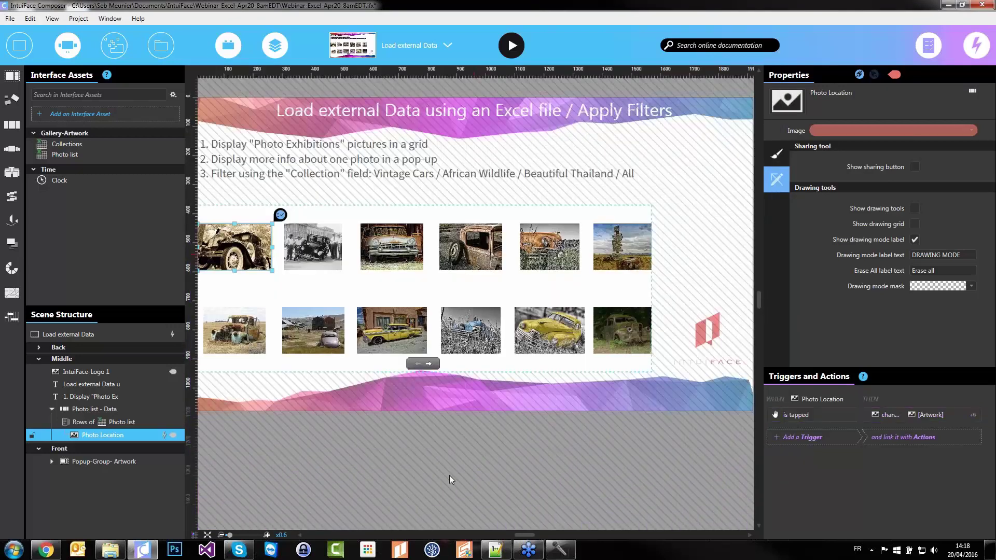
With Popup-Group-Artwork selected, preview in Play Mode and swipe the gallery left to African Wildlife photos
left_click(450, 476)
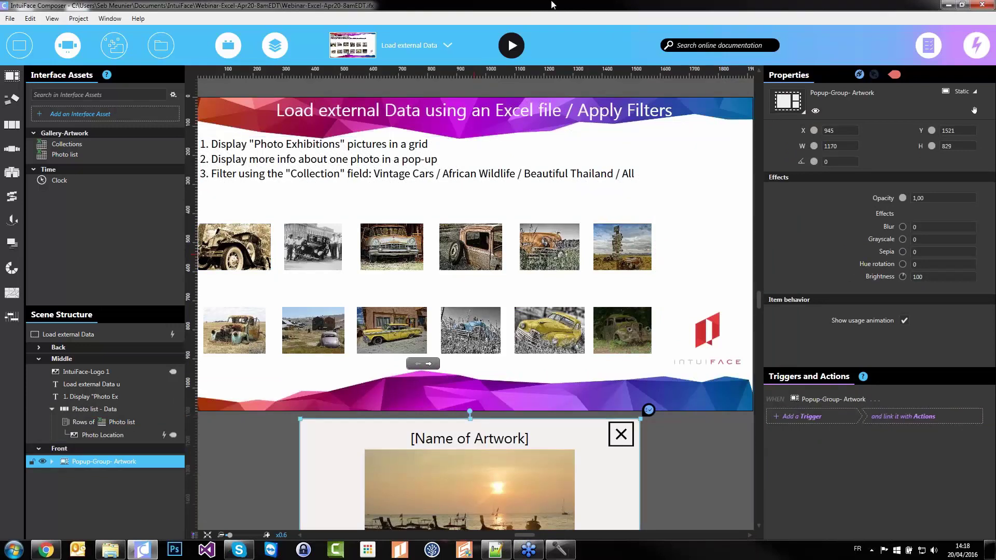
left_click(512, 52)
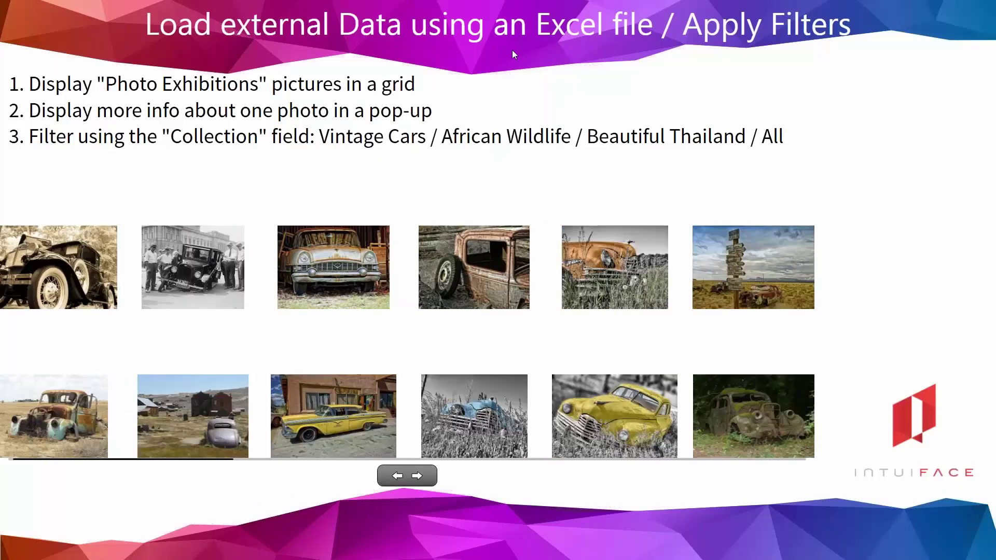
left_click_drag(655, 401, 173, 407)
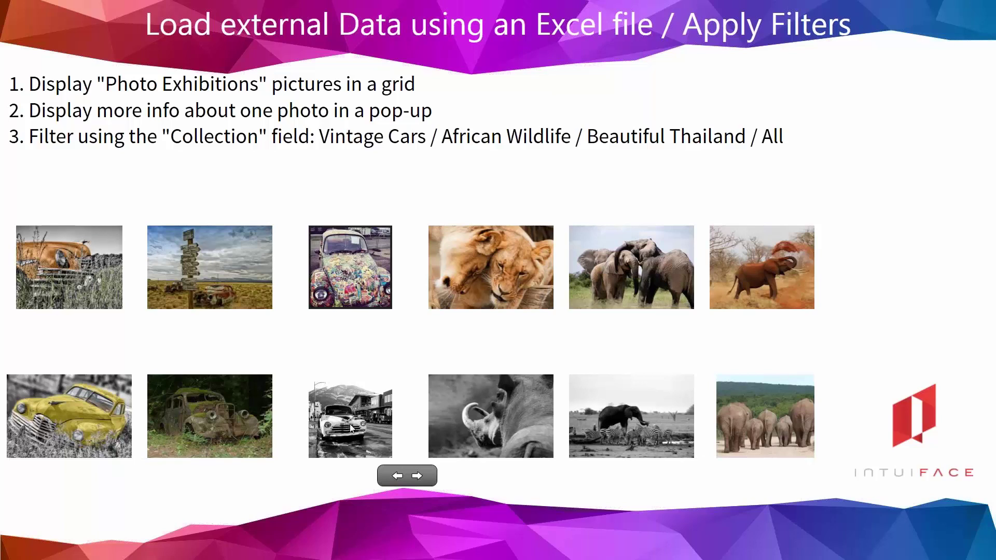
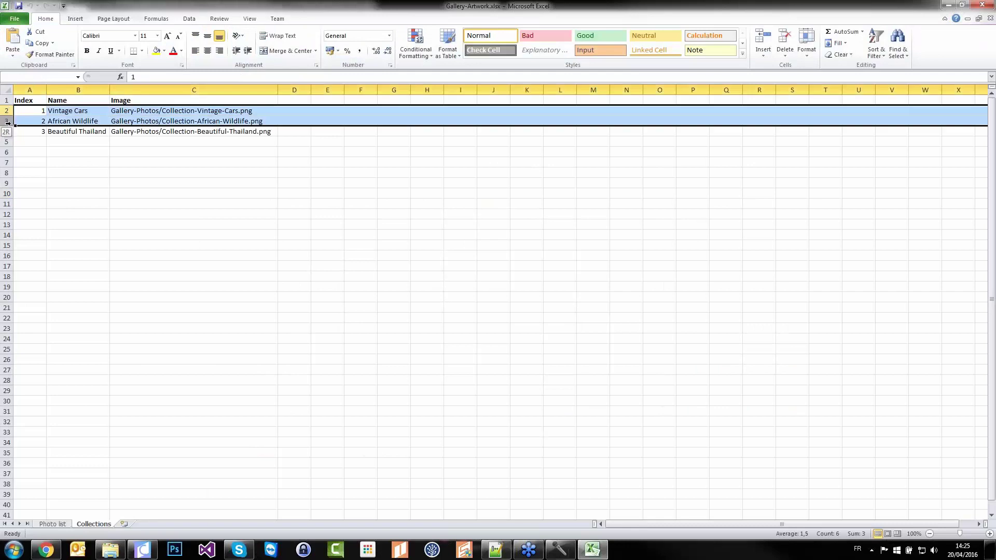
Review the Vintage Cars name and first image path in B2 and C2, then close Excel
left_click(76, 110)
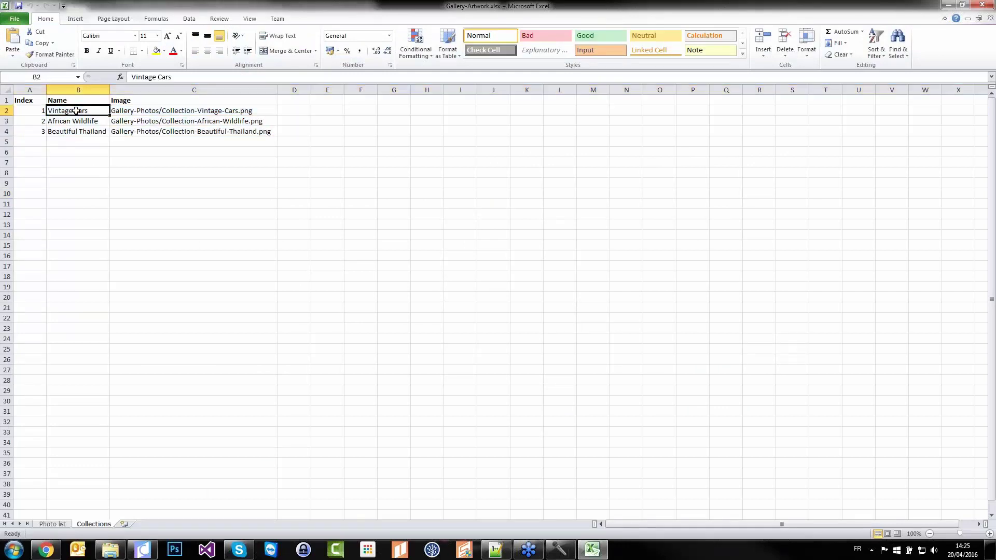
left_click(200, 111)
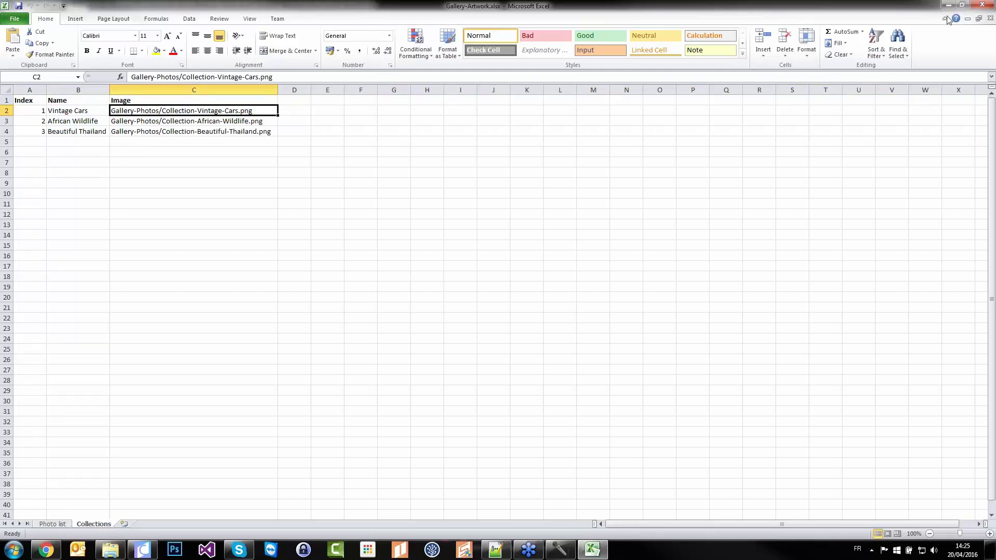
left_click(982, 5)
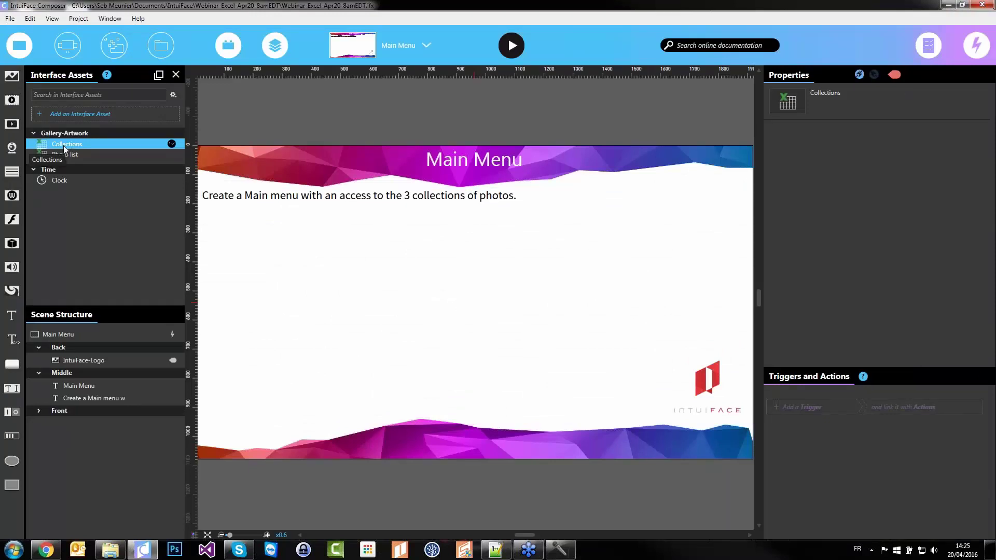
Drop the Collections data onto the Main Menu scene and stretch the list across it
left_click_drag(65, 151, 398, 287)
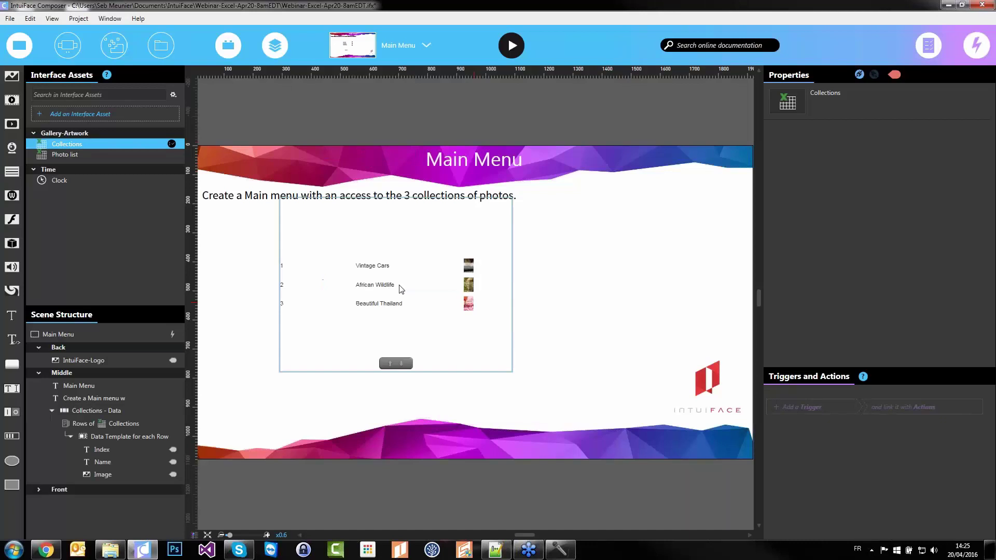
left_click(397, 326)
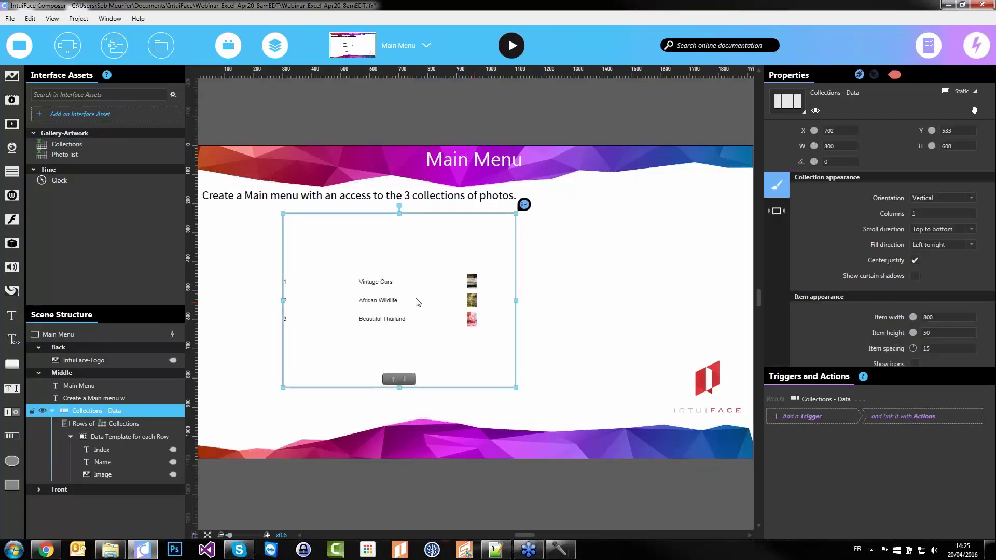
left_click_drag(388, 335, 314, 336)
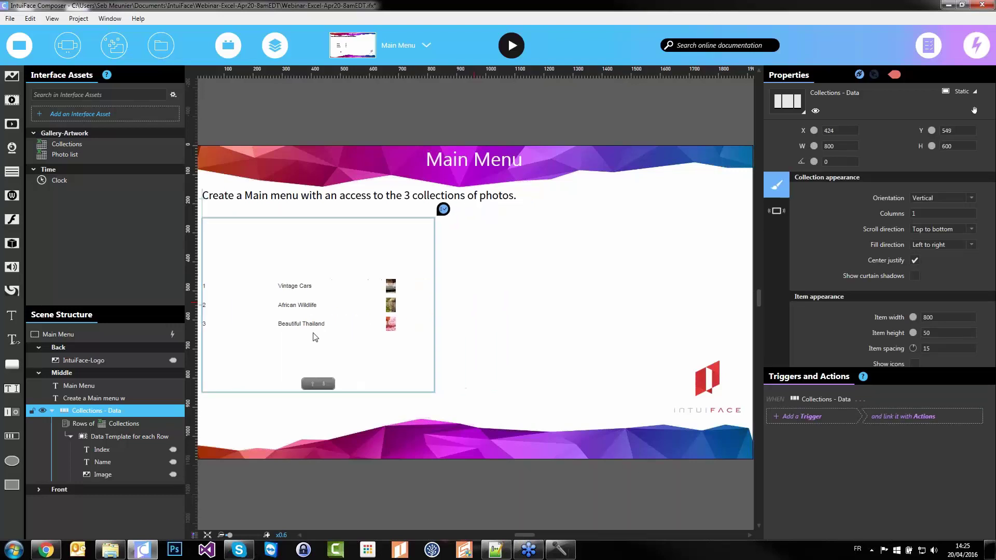
left_click_drag(435, 399, 683, 407)
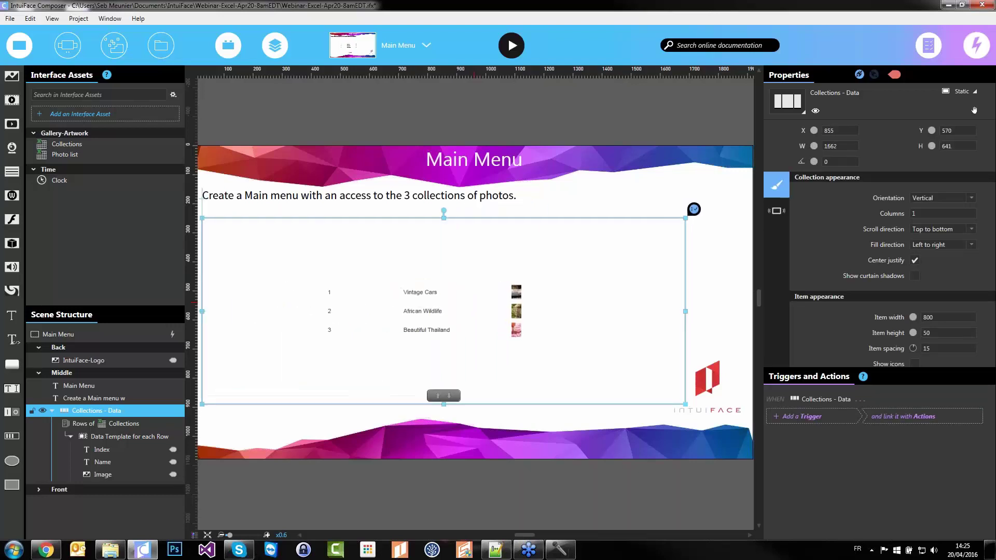
left_click_drag(614, 396, 627, 397)
Set the list's Orientation to Horizontal and enter its item Data Template
left_click(932, 199)
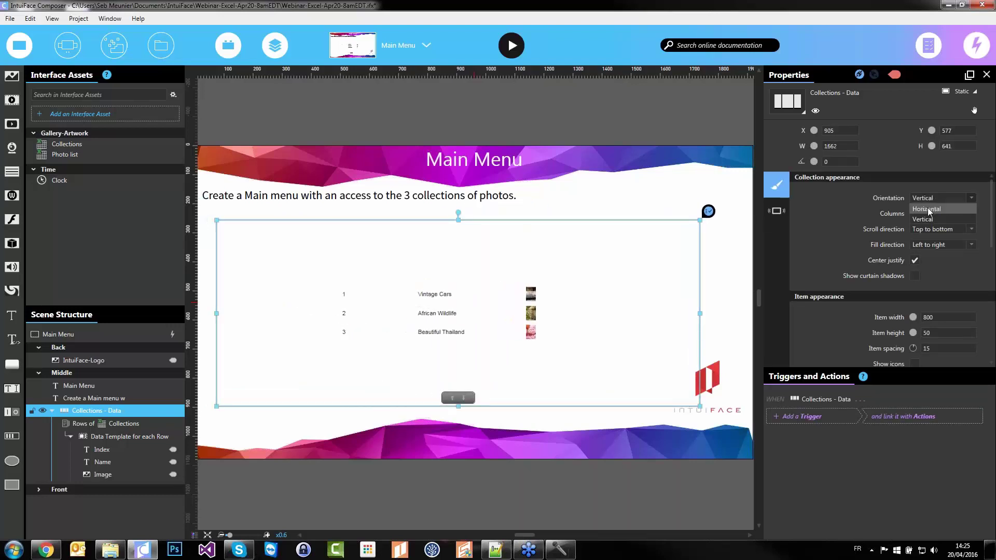
left_click(927, 208)
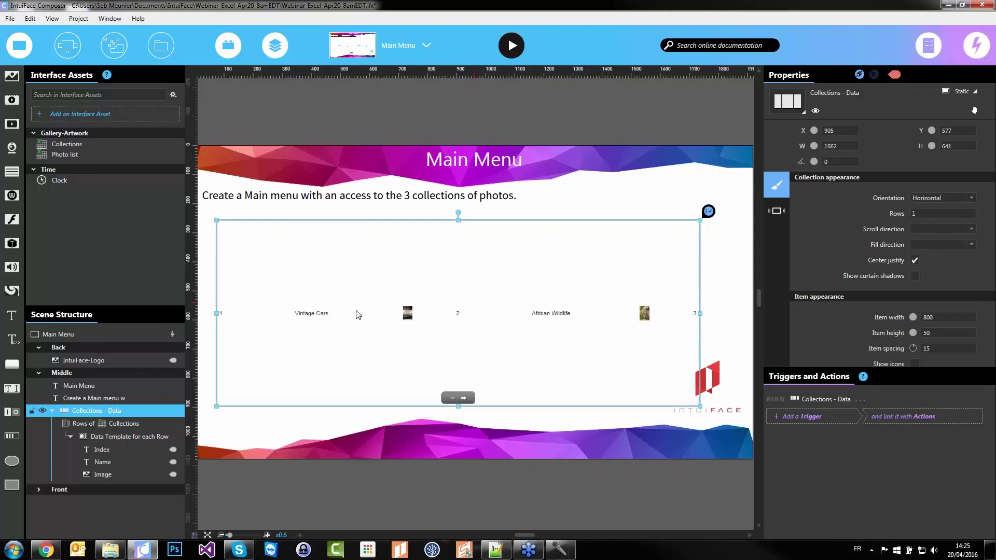
double_click(357, 314)
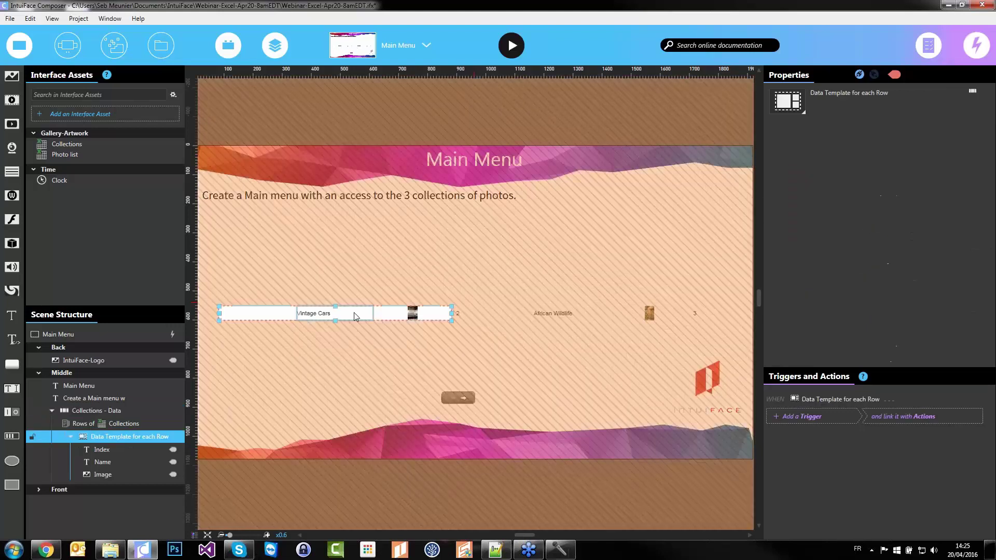
Delete the Index text and move the cover image to the template's left
left_click_drag(334, 322, 335, 357)
left_click_drag(412, 278, 265, 288)
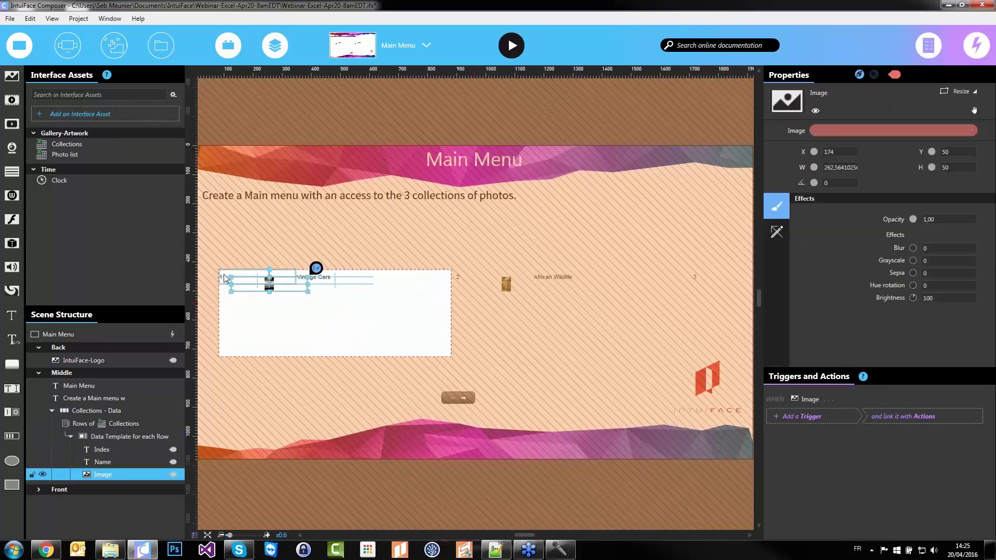
left_click(233, 278)
key("Delete")
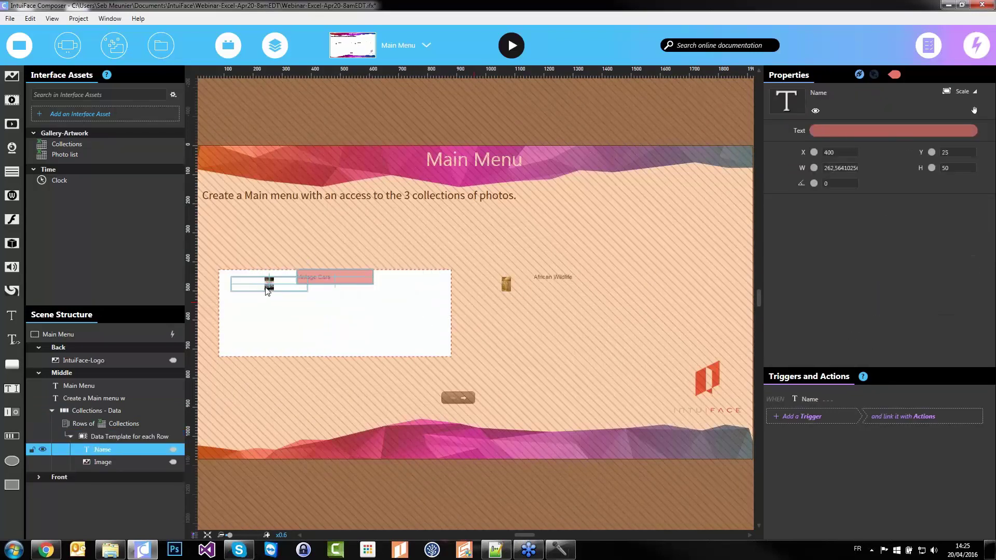
left_click(256, 282)
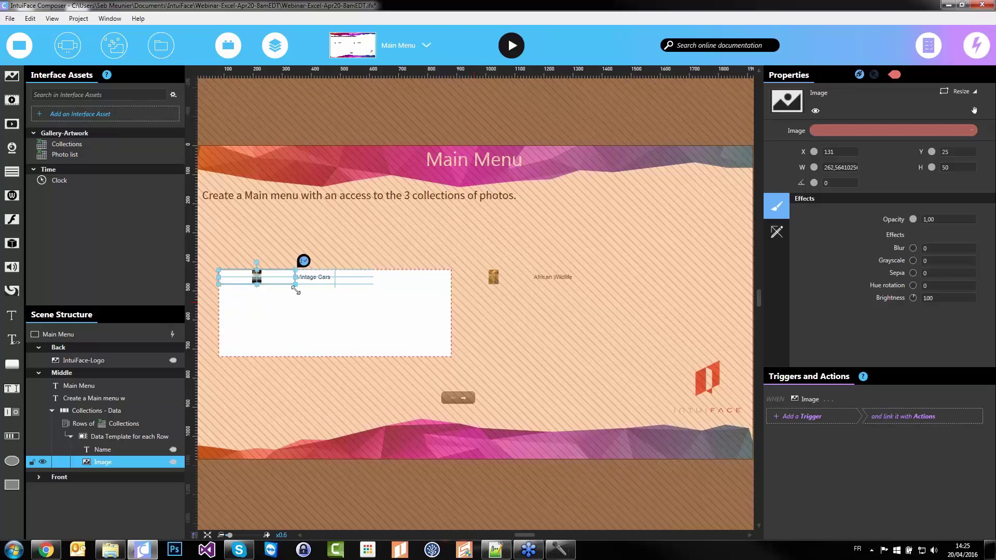
Enlarge the cover image to 297 by 401, put the name below it, and fit the template
left_click(400, 346)
left_click_drag(450, 359, 435, 393)
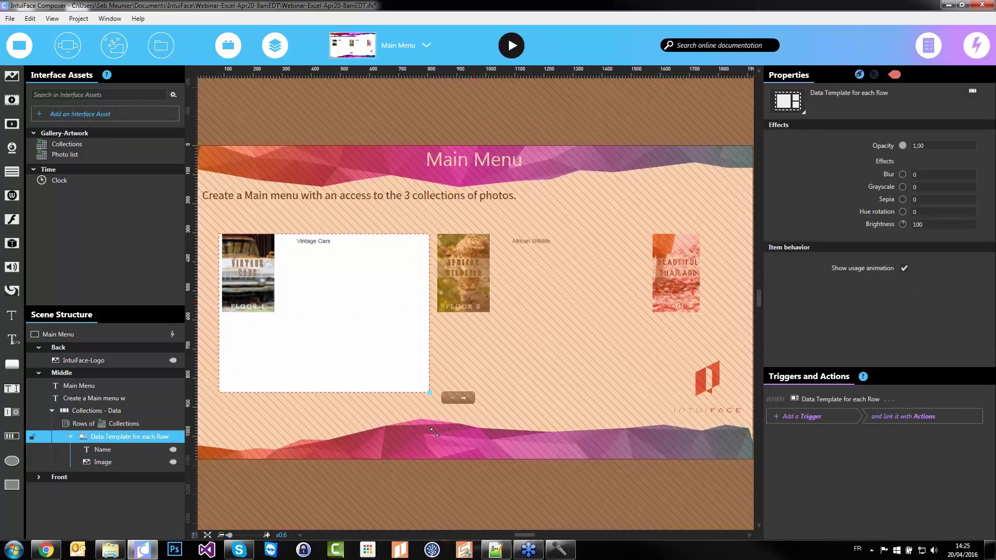
left_click(276, 312)
left_click_drag(278, 313, 306, 352)
left_click_drag(319, 245, 242, 366)
left_click(412, 296)
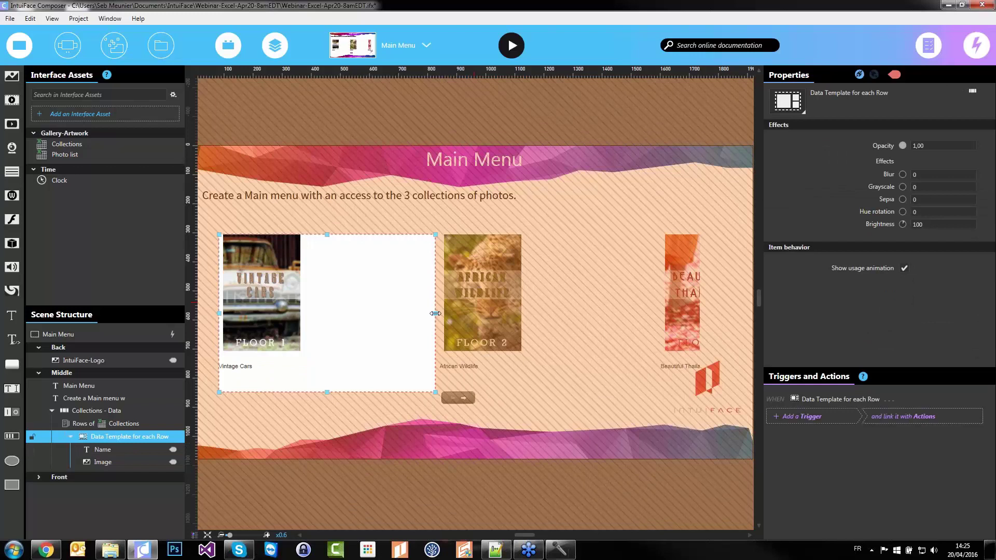
left_click_drag(436, 313, 329, 313)
Widen the Name label to the template width and set its horizontal alignment to Center
left_click(337, 310)
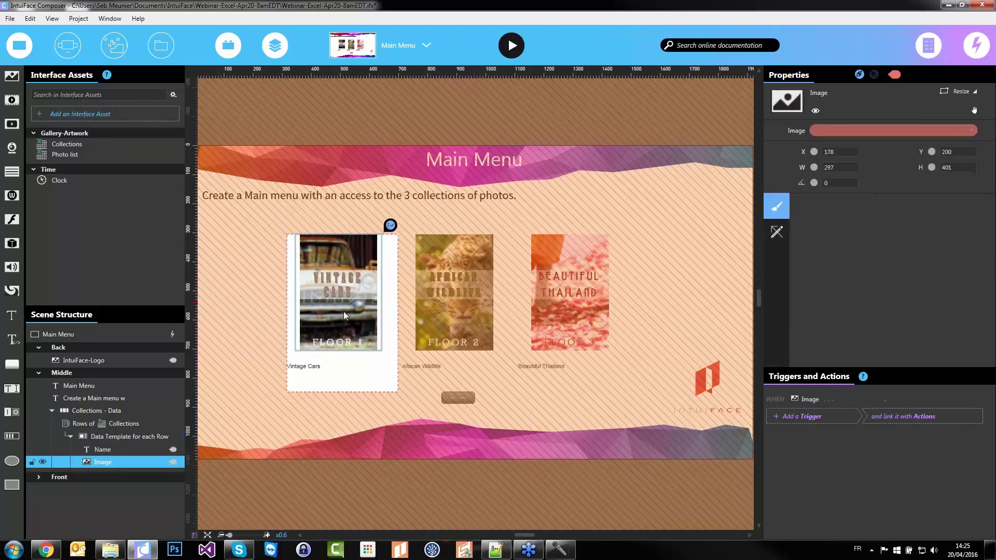
scroll(326, 368, "up", 3)
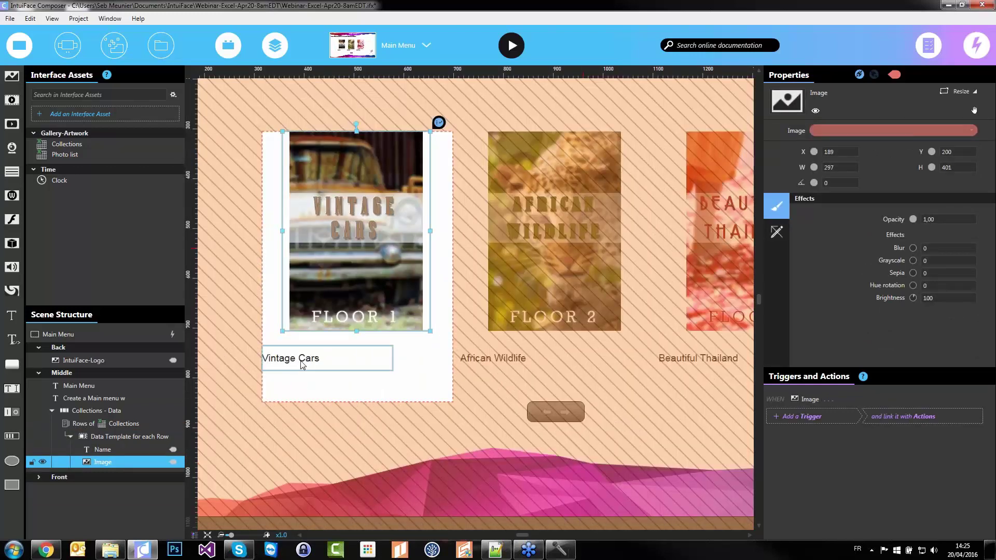
left_click(304, 365)
left_click_drag(407, 357, 438, 357)
left_click(920, 329)
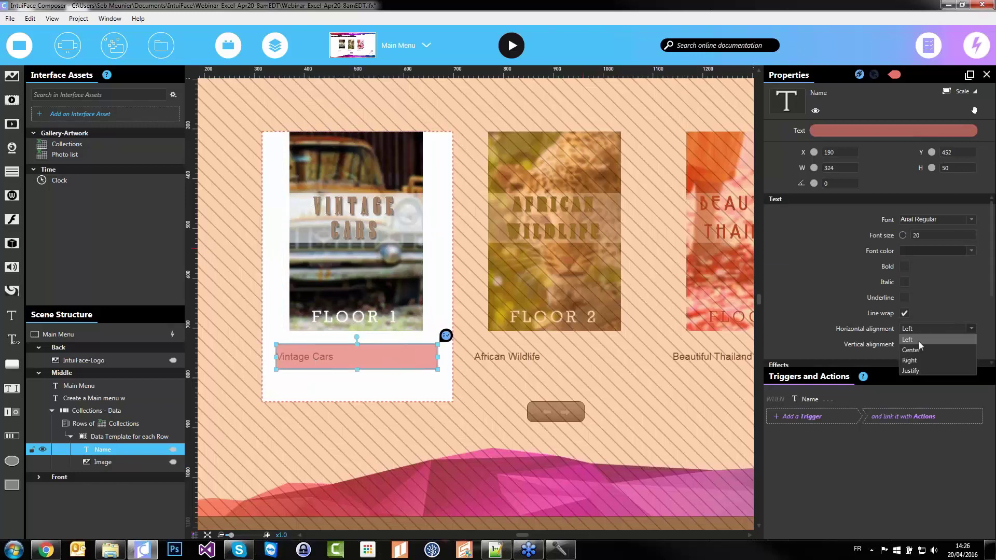
left_click(919, 350)
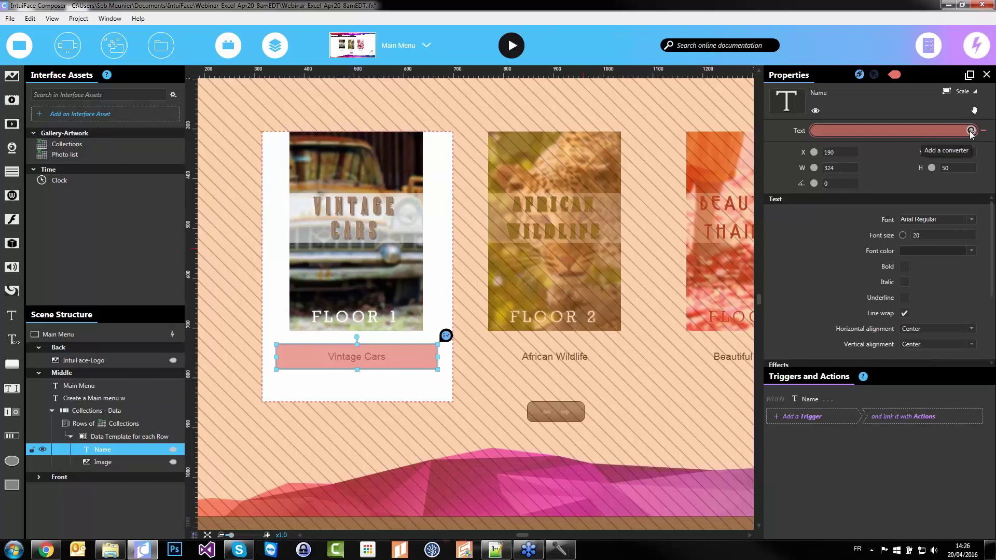
Add a Text Manipulation 'To uppercase' converter to the Name text binding
left_click(971, 130)
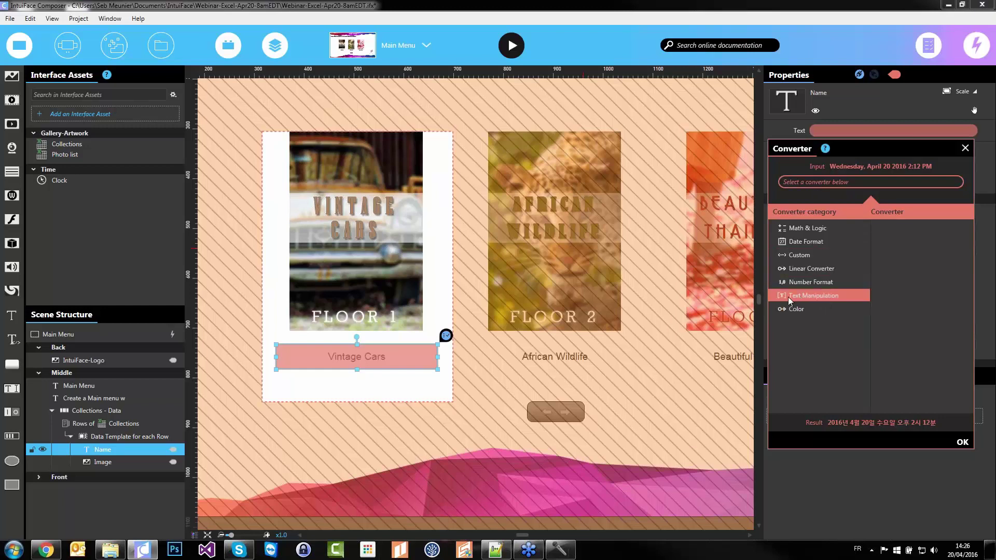
left_click(815, 297)
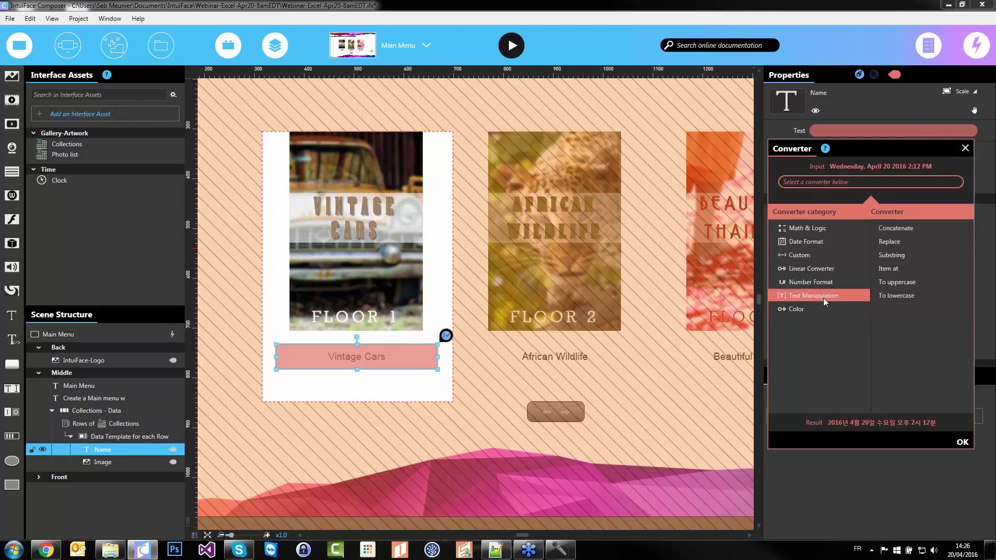
left_click(910, 282)
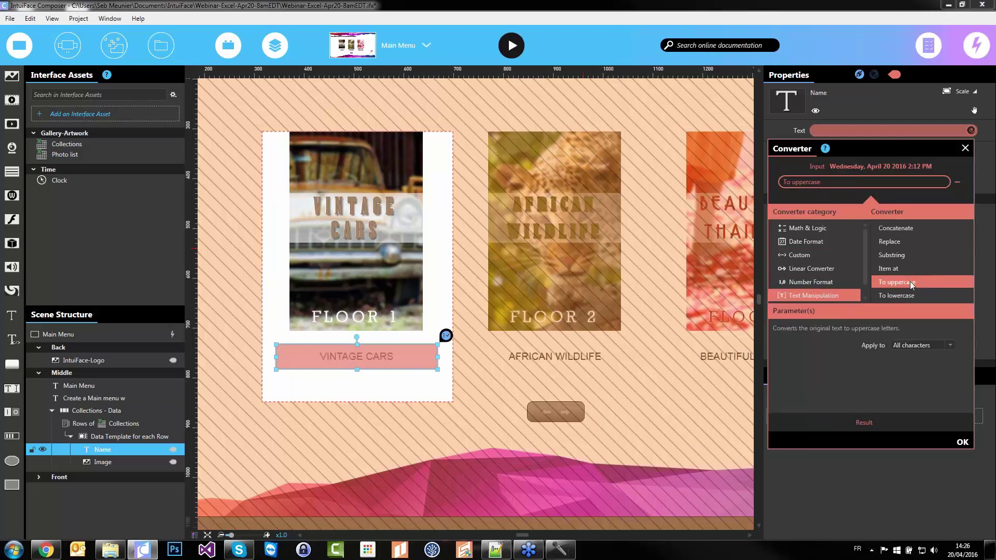
left_click(961, 441)
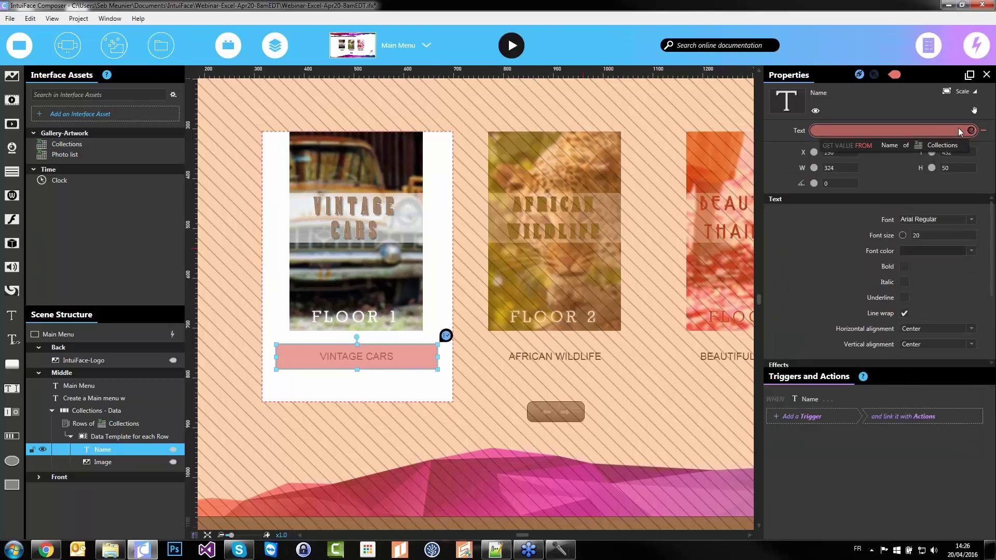
Review the Name binding and converter settings, then select the whole Collections list
left_click(932, 129)
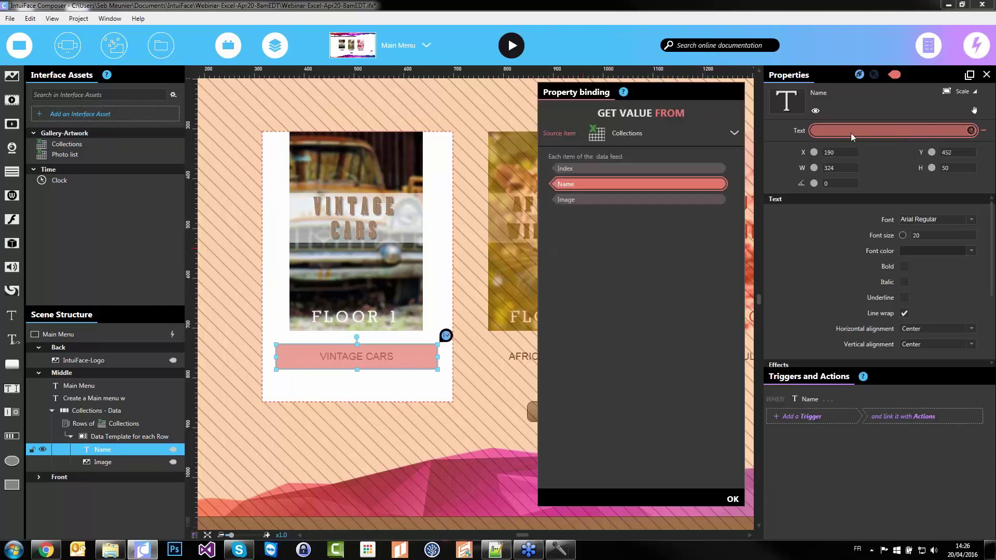
left_click(735, 89)
left_click(971, 130)
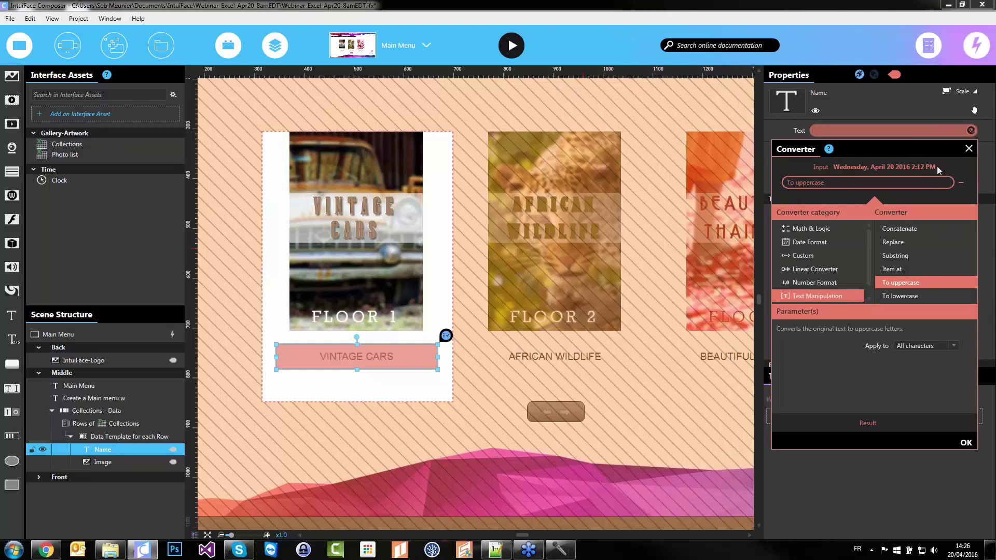
left_click(970, 149)
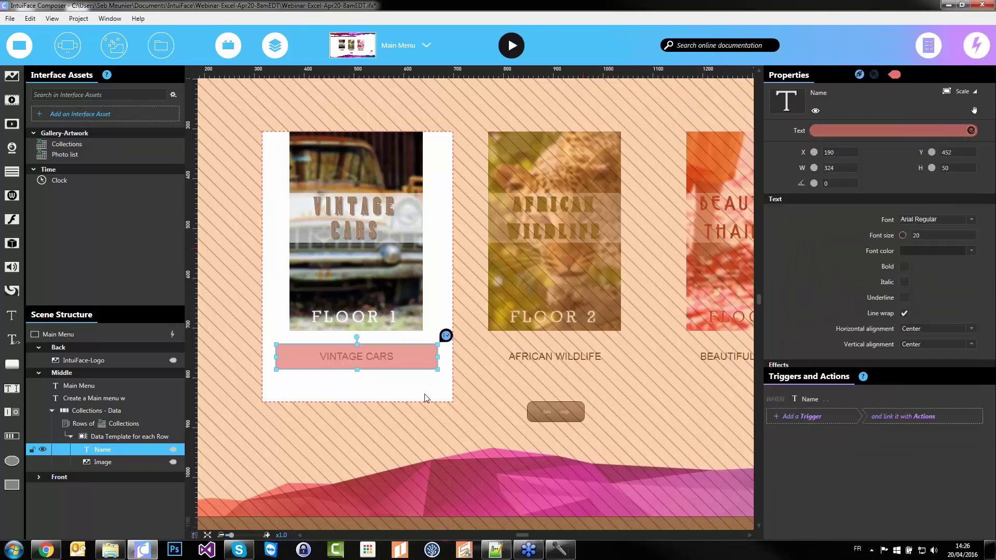
left_click(432, 427)
left_click(434, 420)
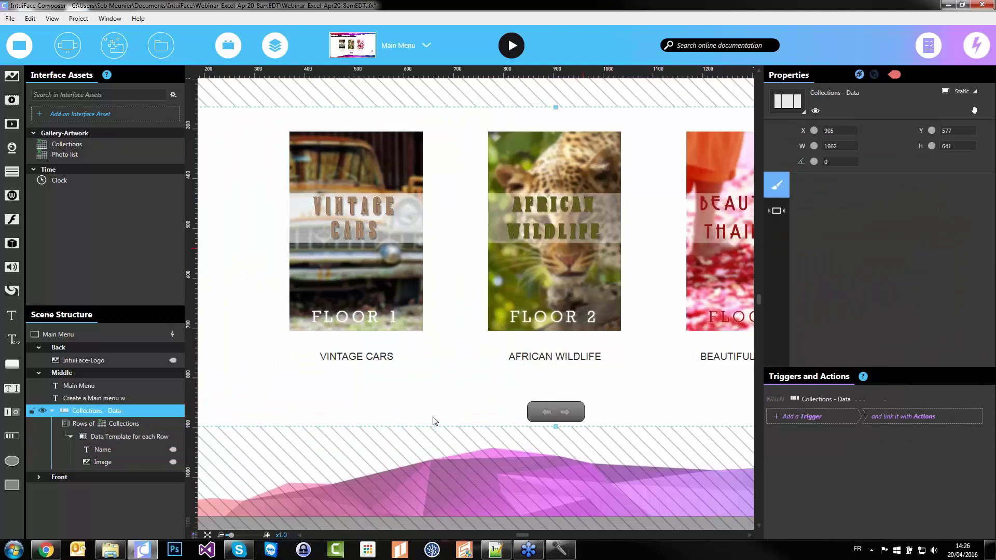
Nudge the Collections list upward, reselect Collections - Data, and show the Scenes list
scroll(435, 421, "down", 2)
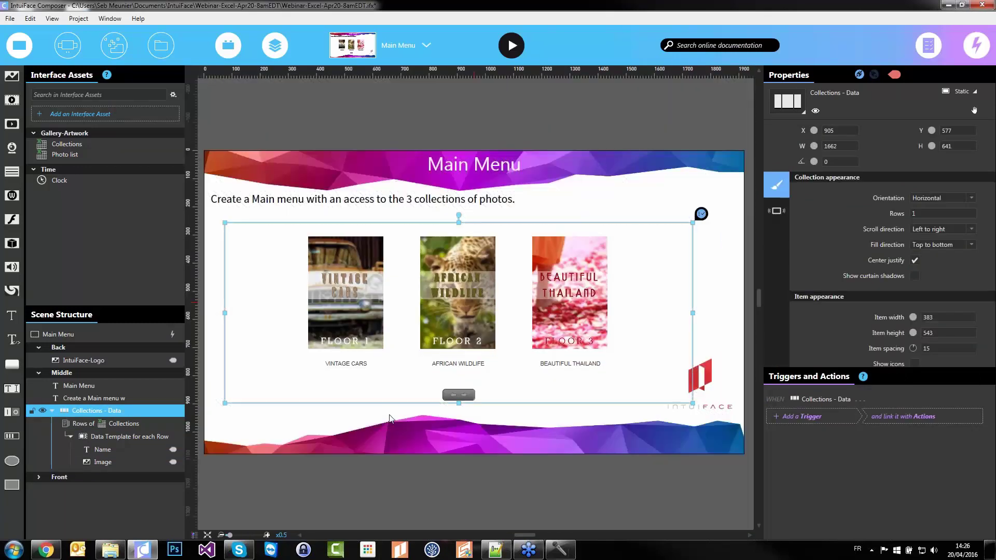
scroll(835, 262, "down", 2)
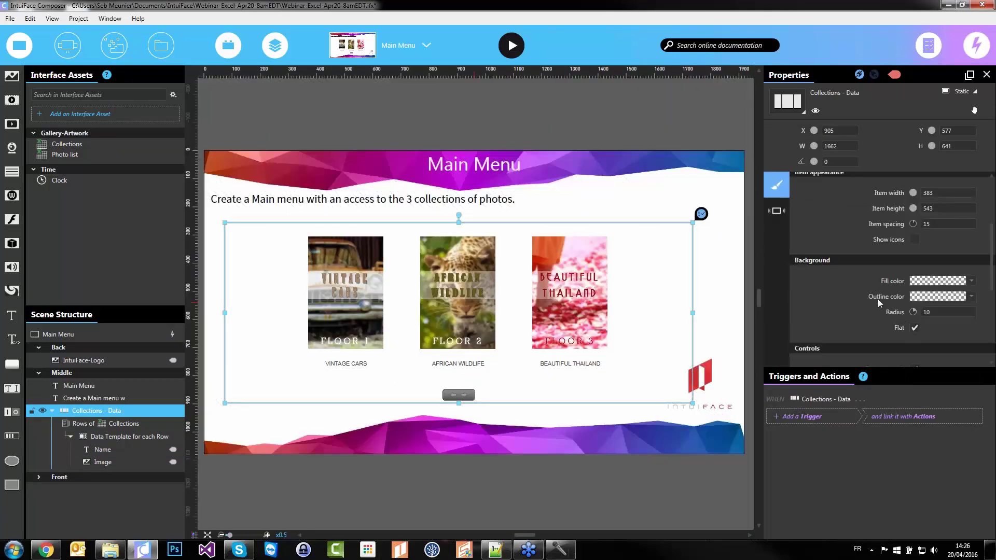
scroll(879, 302, "down", 2)
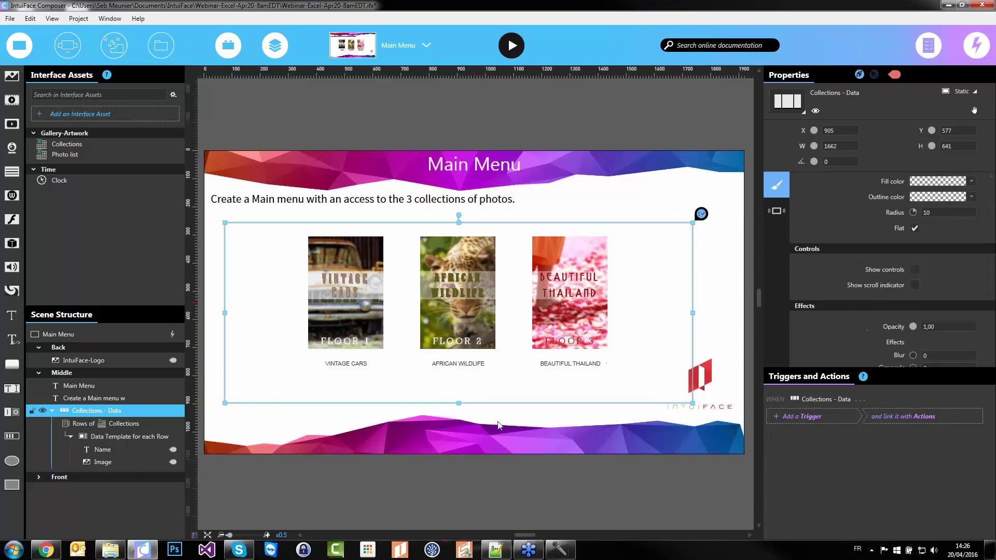
left_click_drag(461, 345, 461, 343)
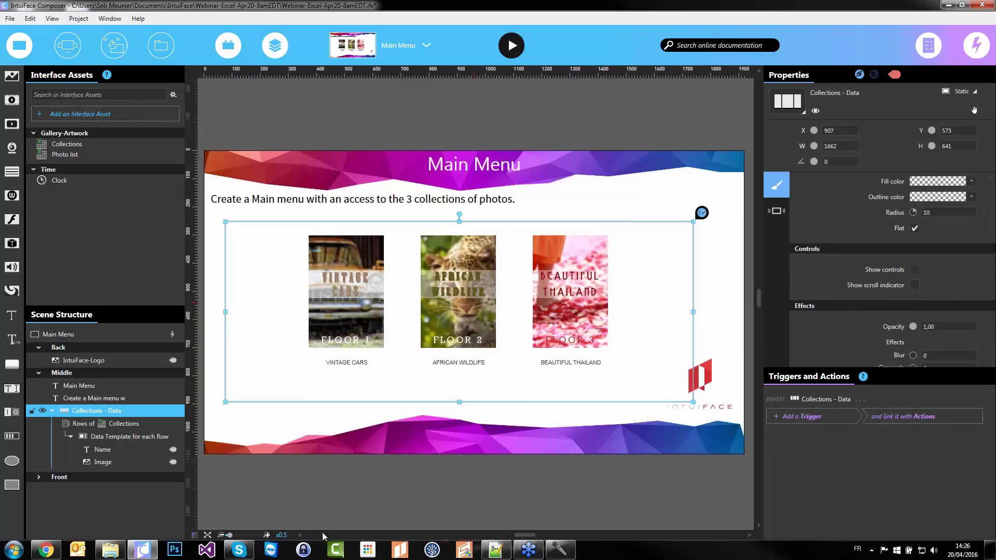
left_click(140, 436)
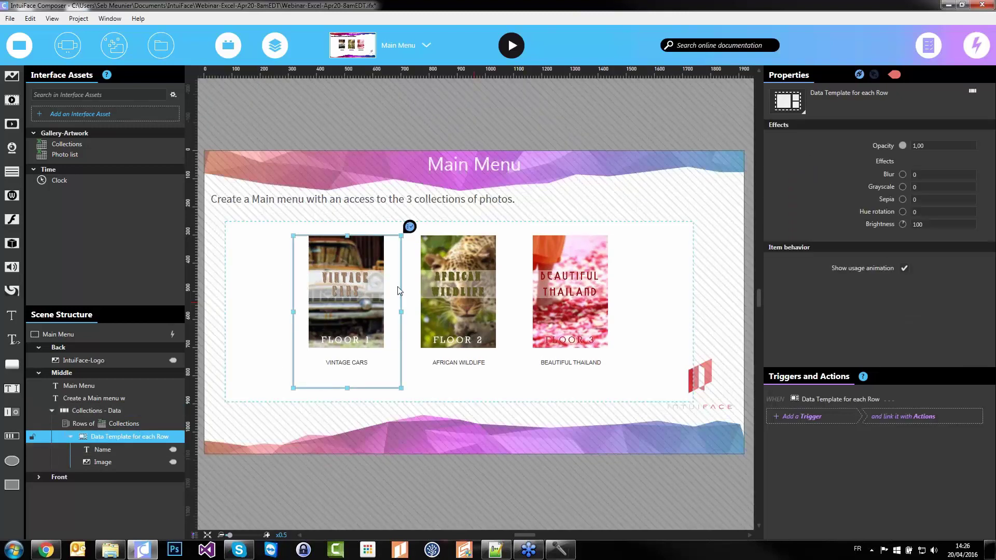
left_click(402, 92)
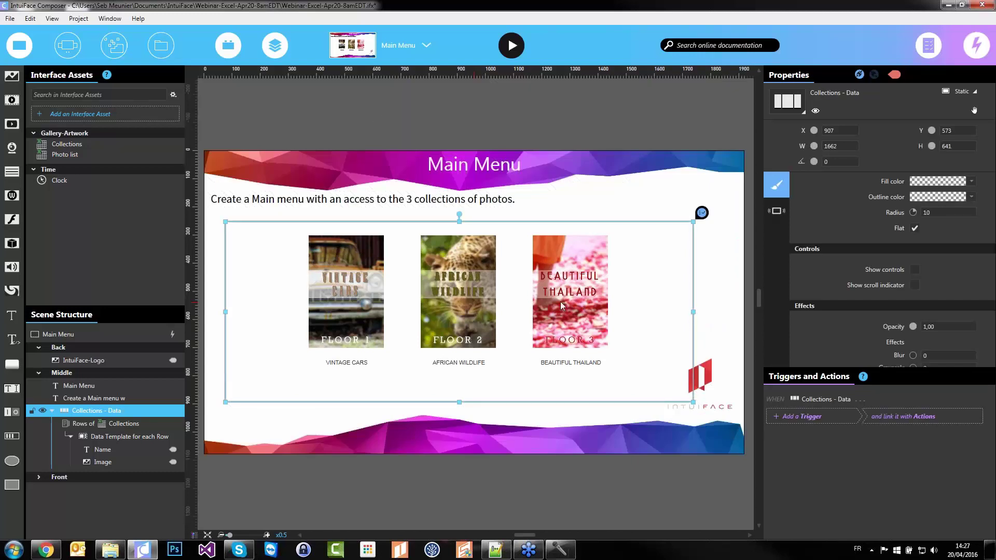
left_click(410, 45)
scroll(387, 194, "down", 1)
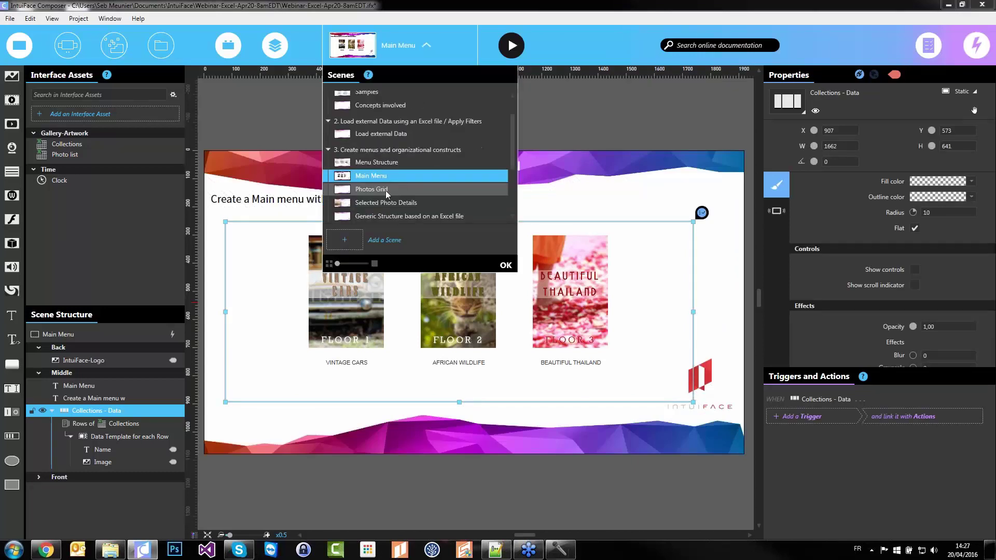
Paste Photo list - Data into the Photos Grid scene, placed under the description text
left_click(386, 189)
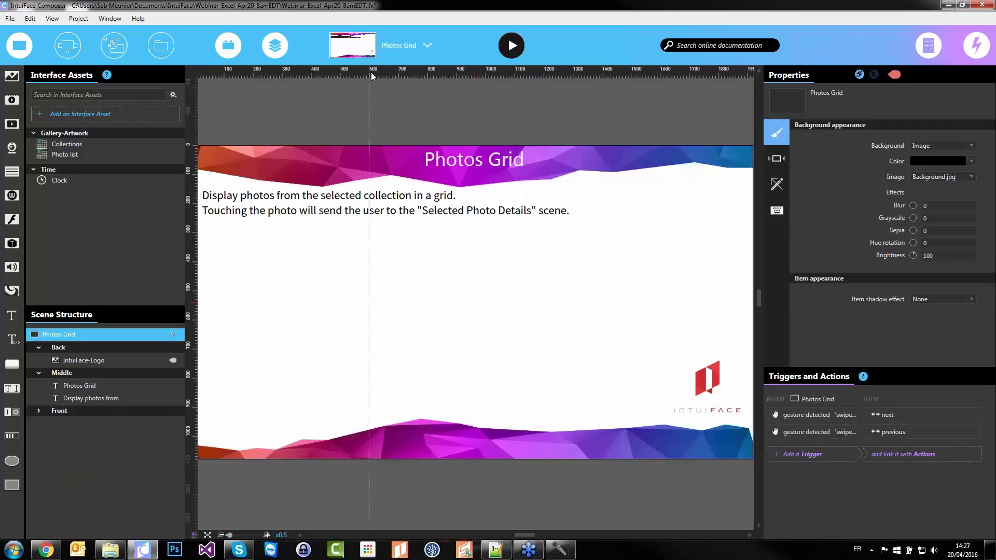
left_click(379, 56)
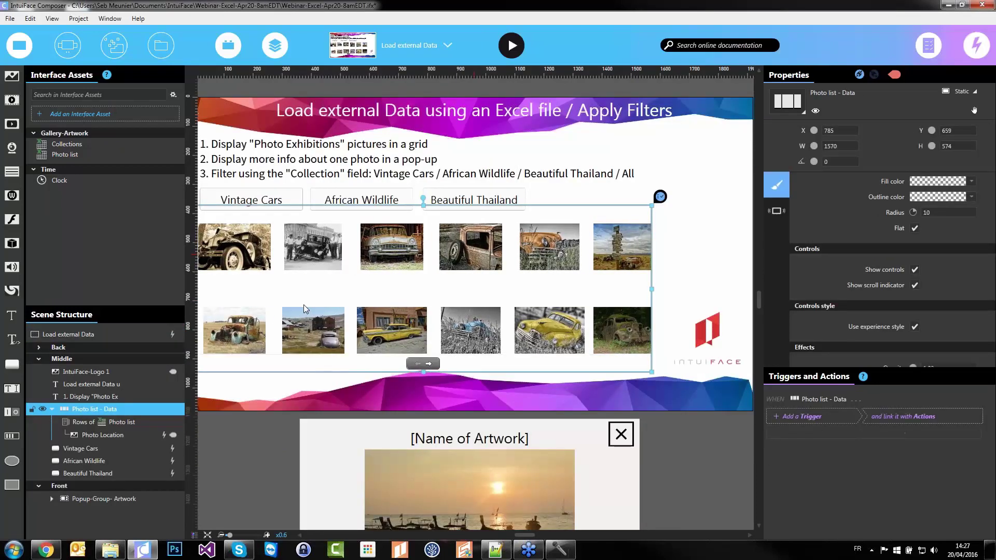
left_click(410, 45)
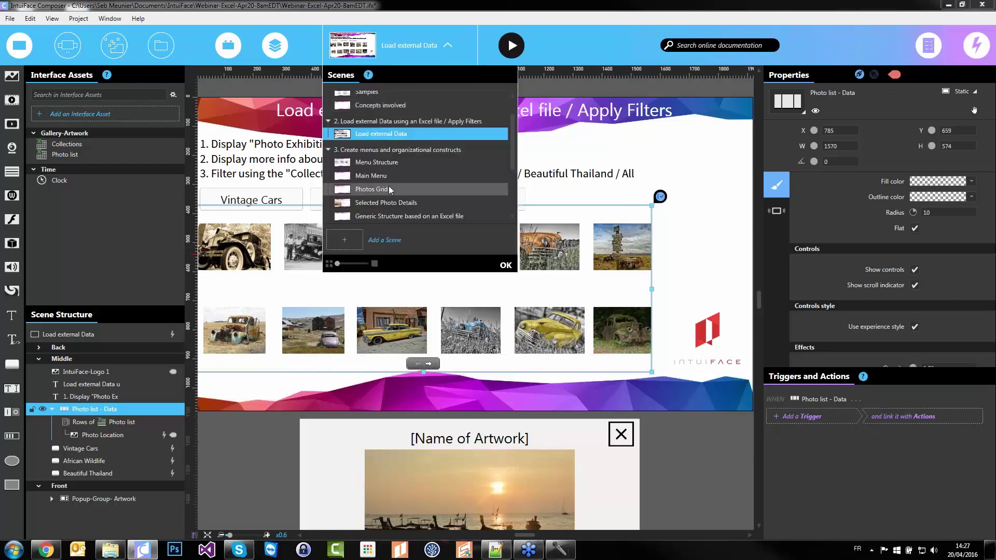
left_click(381, 190)
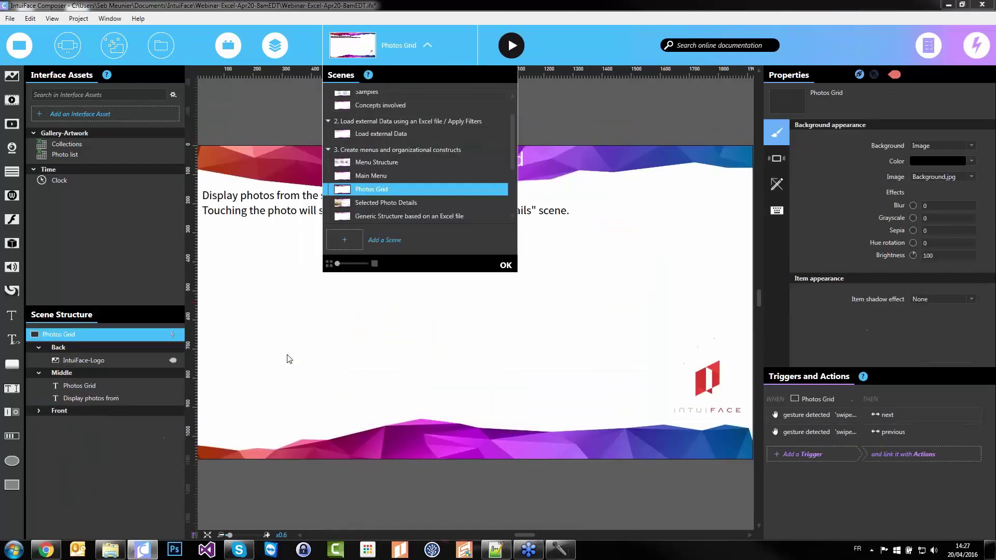
key("ctrl+v")
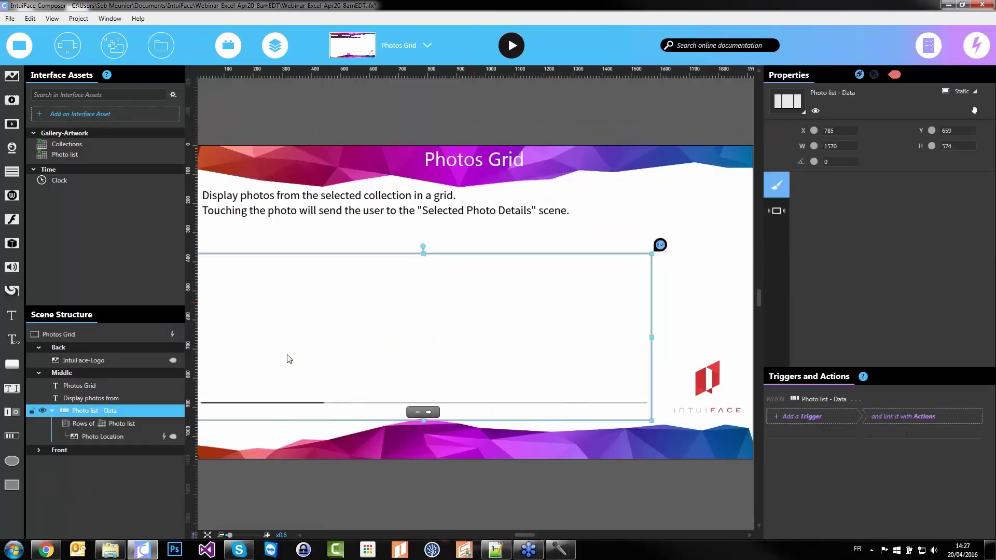
left_click_drag(360, 329, 360, 318)
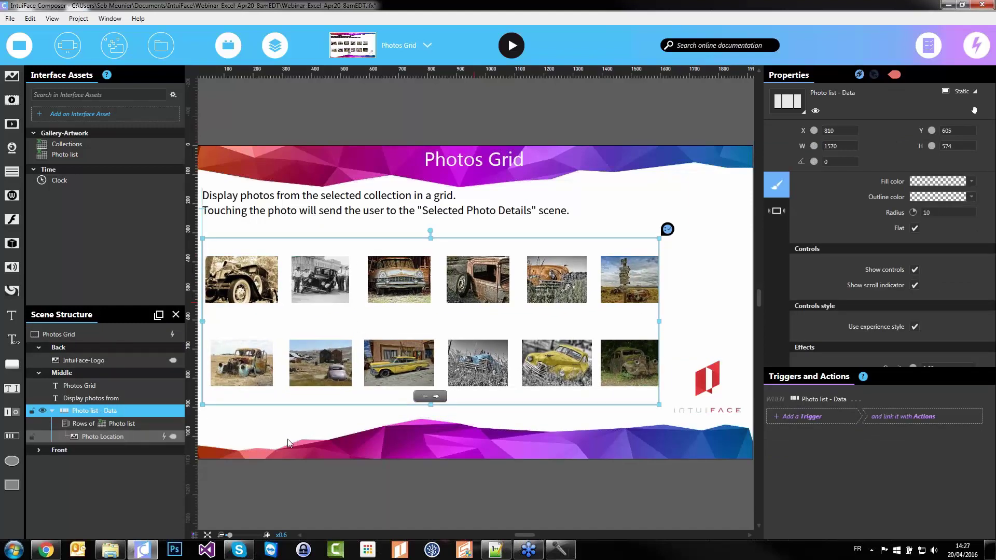
Remove Photo Location's 'is tapped' trigger, then switch to the Selected Photo Details scene
left_click(124, 438)
left_click(988, 417)
left_click(463, 390)
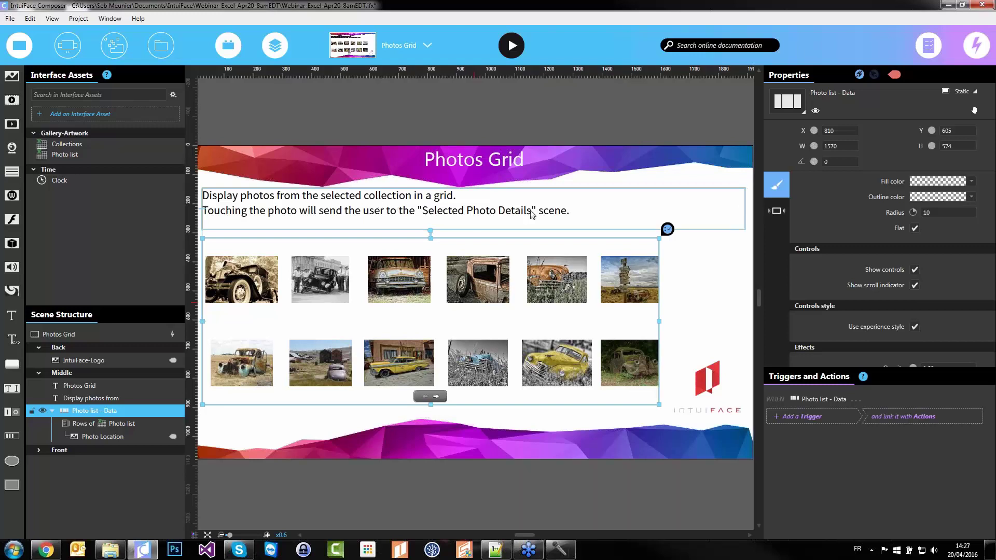
left_click(390, 45)
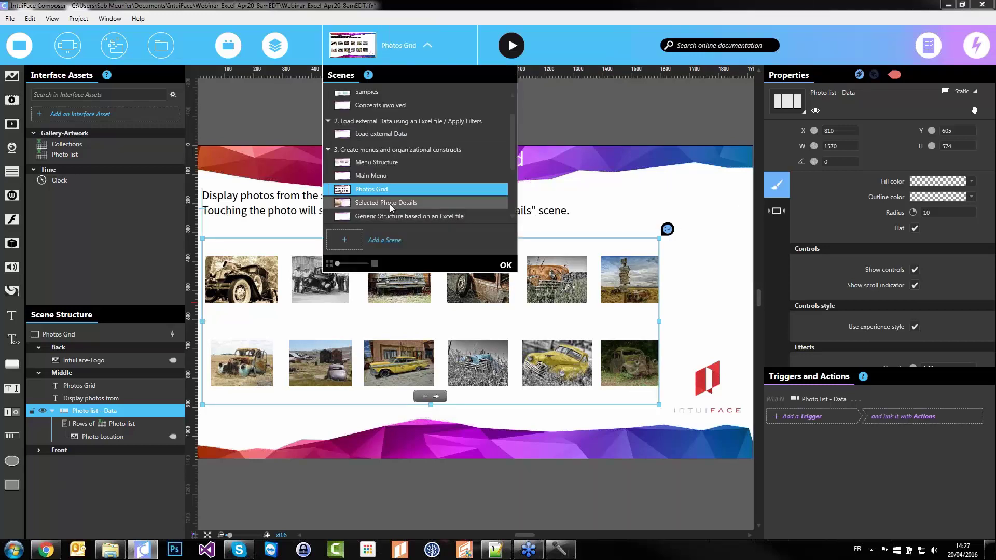
left_click(386, 203)
left_click(505, 265)
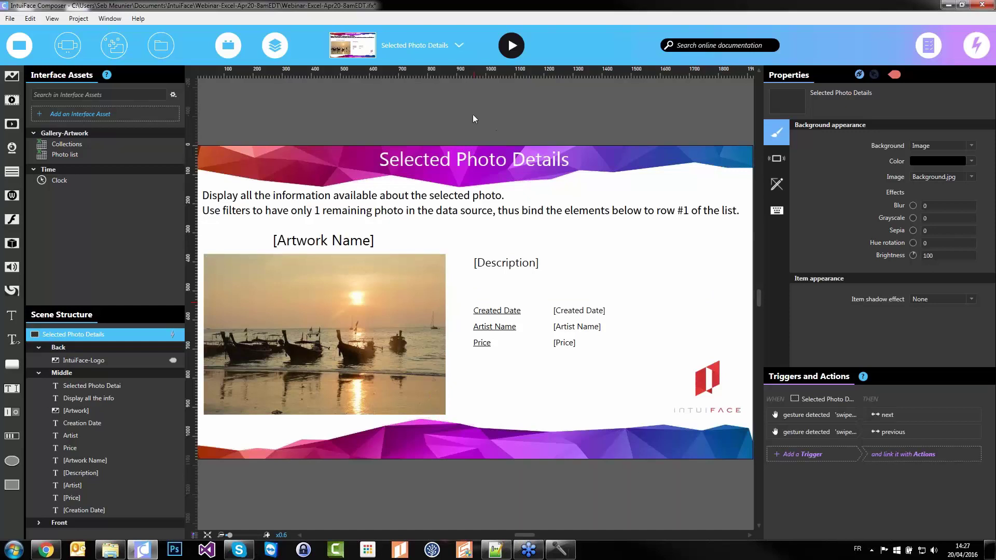
Launch the Photo list asset's spreadsheet in Excel using Edit in Excel
left_click(382, 49)
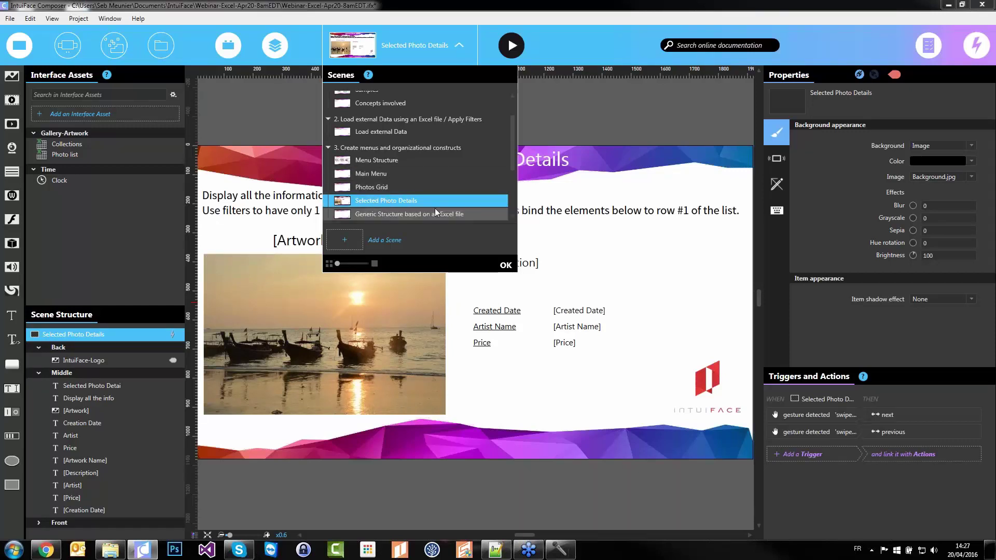
left_click(659, 100)
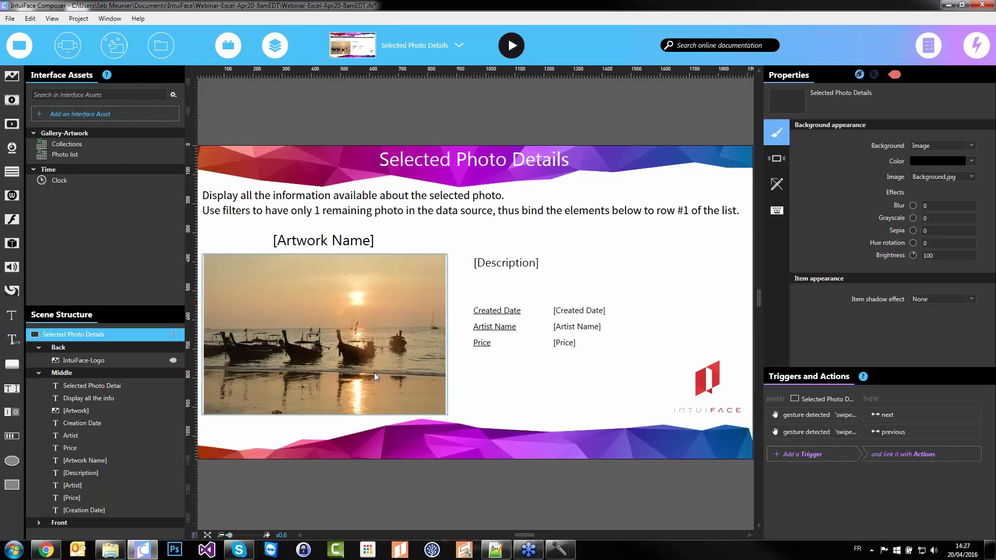
right_click(63, 154)
left_click(83, 160)
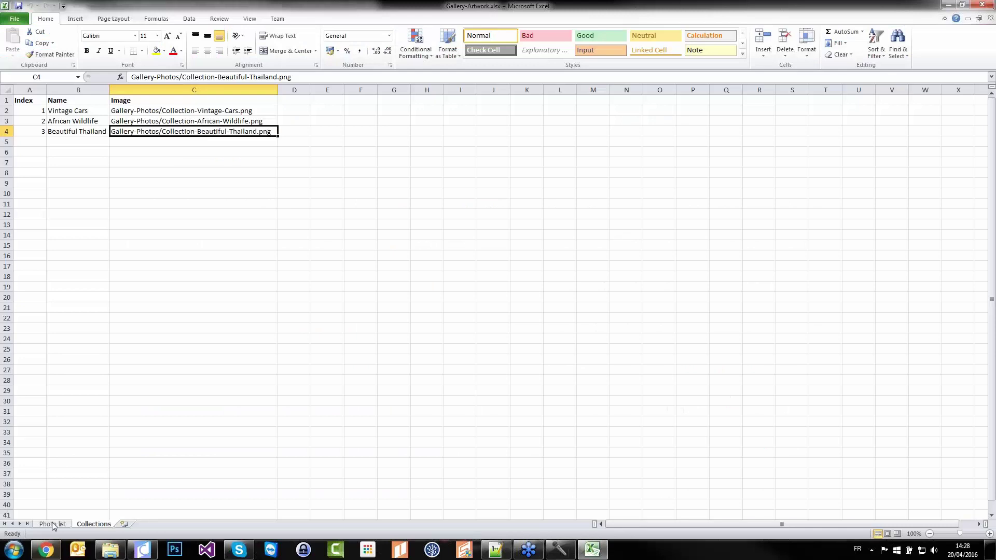
Enable filtering on the Photo list sheet and keep only Vintage Cars in the Collection column
left_click(52, 524)
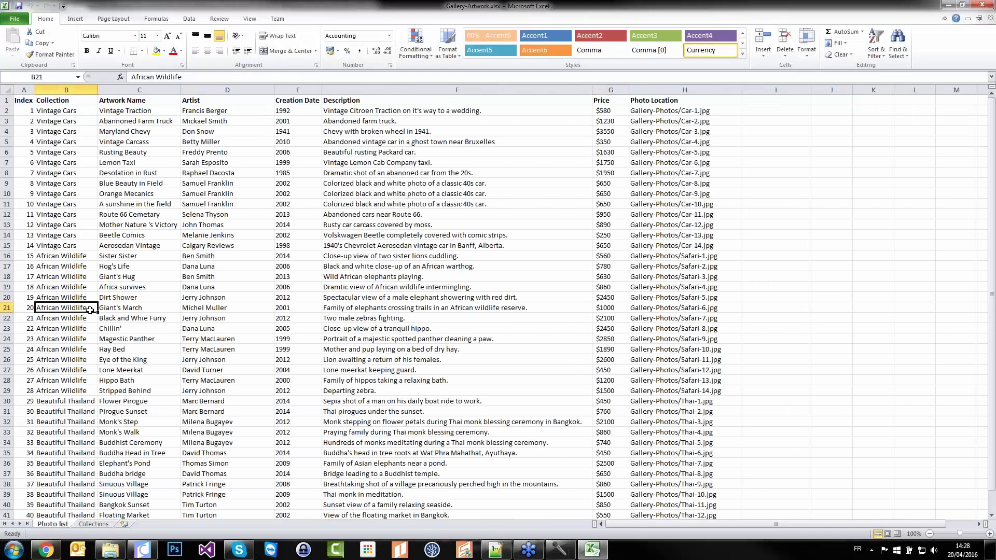
left_click(79, 101)
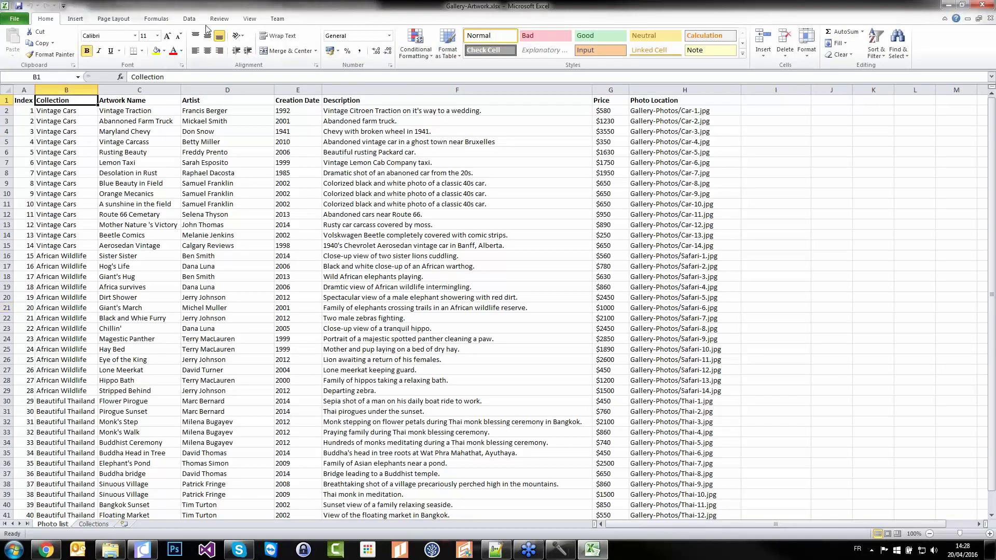
left_click(189, 18)
left_click(274, 43)
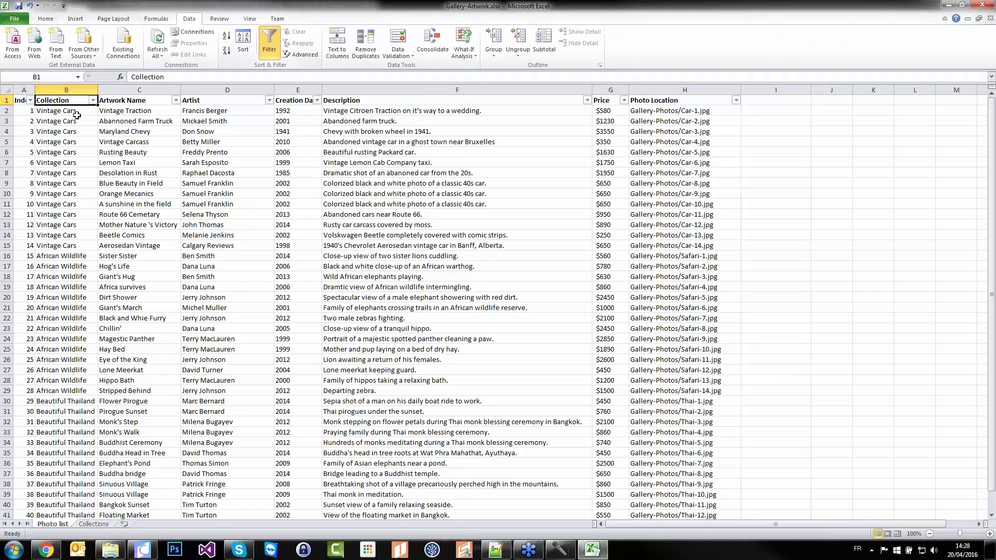
left_click(92, 100)
left_click(32, 196)
left_click(32, 220)
left_click(72, 291)
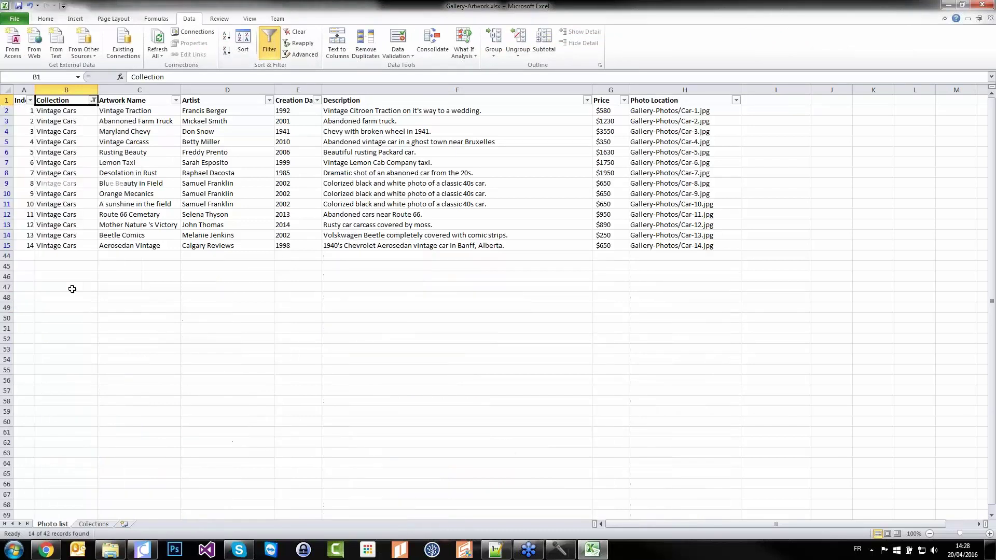
left_click_drag(363, 5, 359, 358)
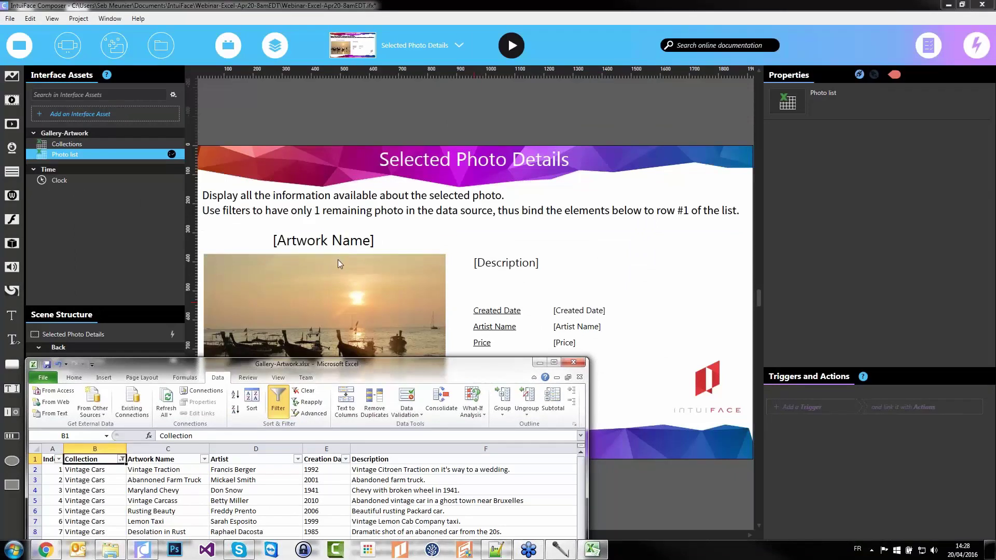
Move the Excel window to the top of the screen and select the Lemon Taxi row
left_click_drag(323, 365, 333, 316)
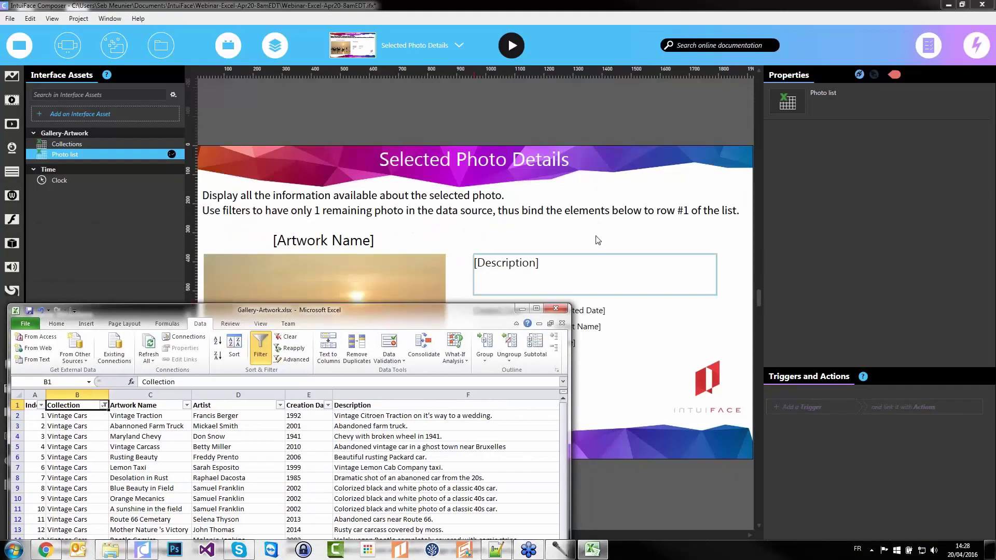
left_click_drag(410, 314, 490, 100)
left_click(99, 255)
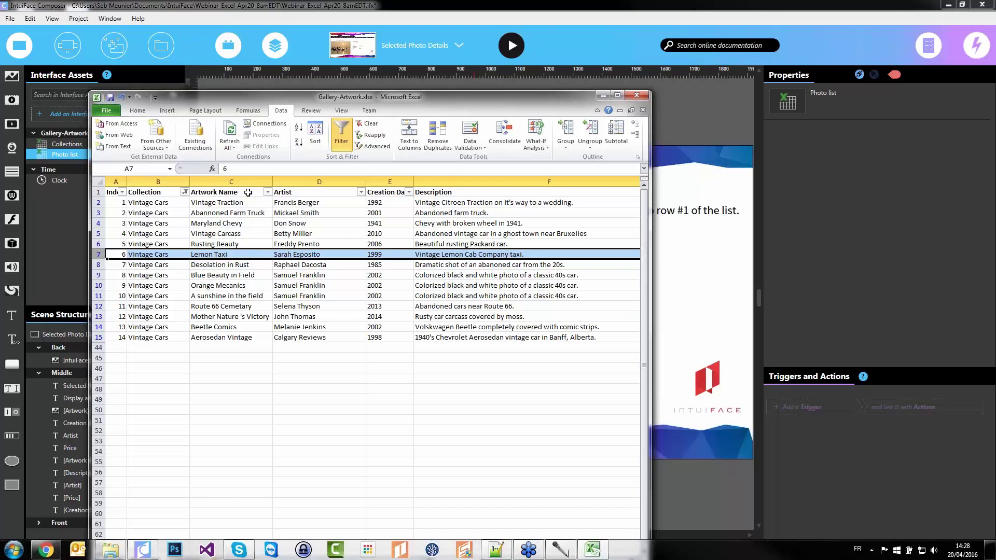
Filter Artwork Name down to only Lemon Taxi, searching with 'l'
left_click(267, 192)
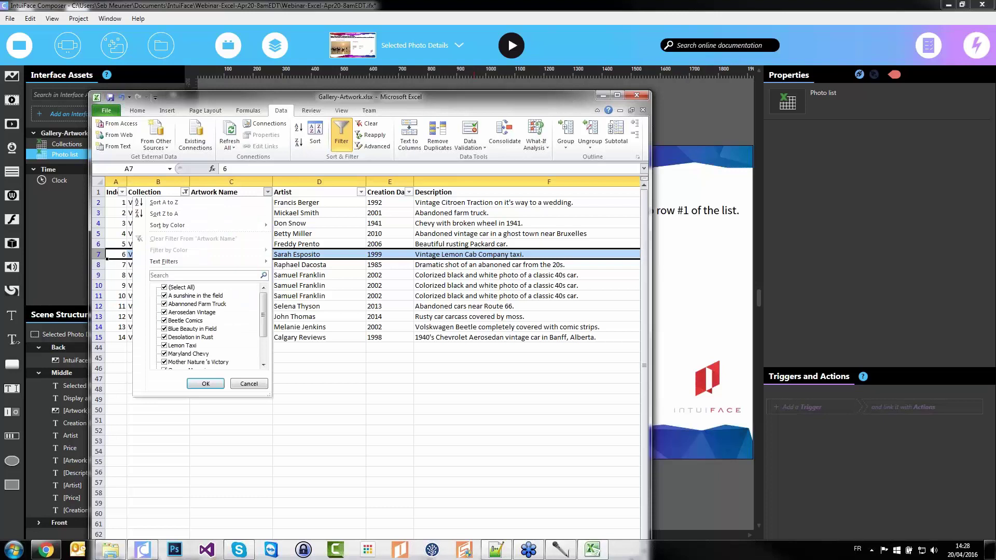
left_click(165, 288)
left_click(207, 275)
type("lemo")
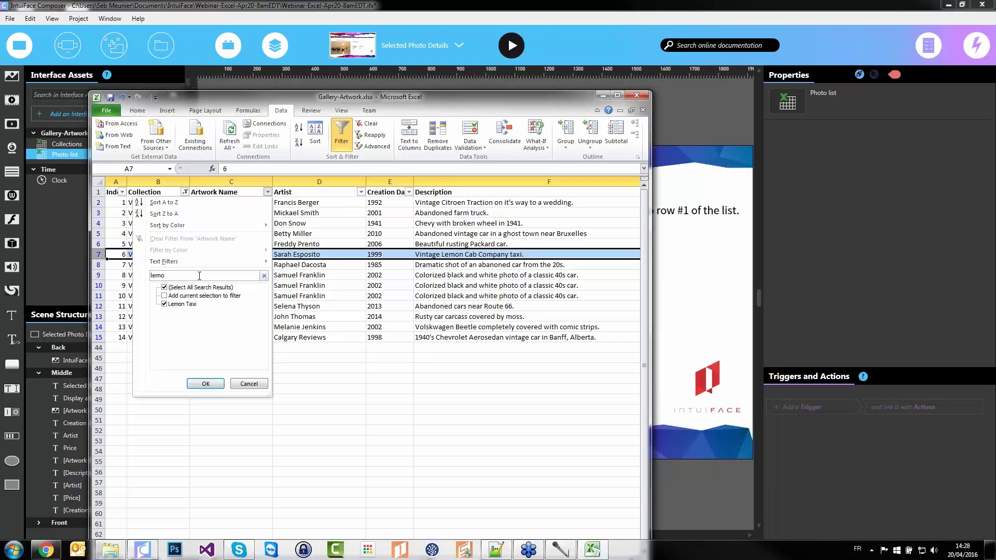
left_click(204, 384)
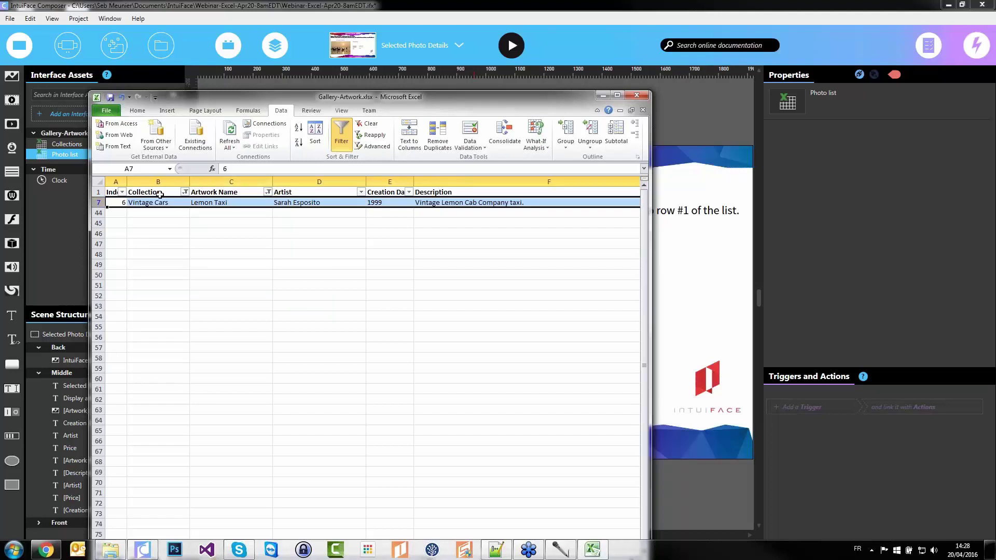
Check the Collection and Artwork Name headers and Lemon Taxi row, then return to Composer
left_click(170, 193)
left_click(222, 194)
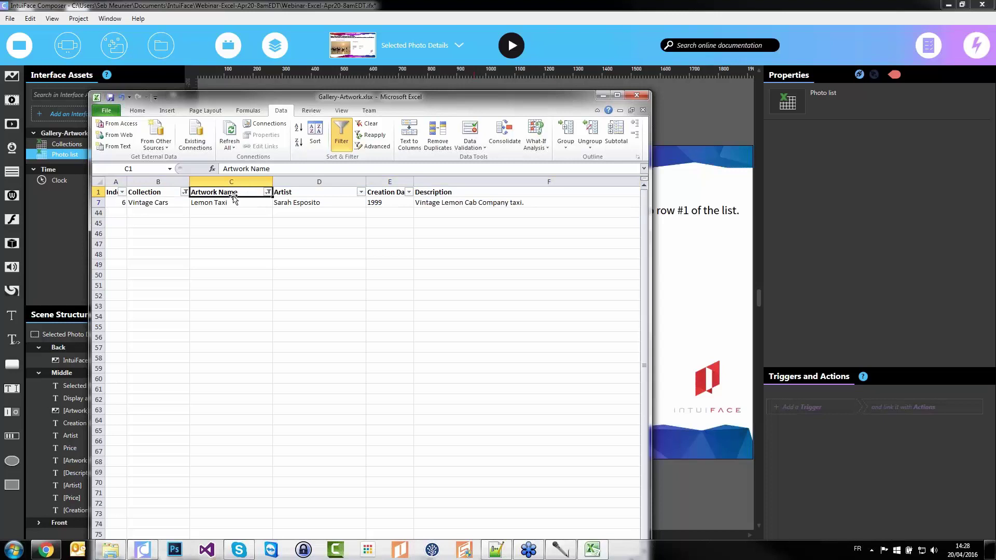
left_click(99, 204)
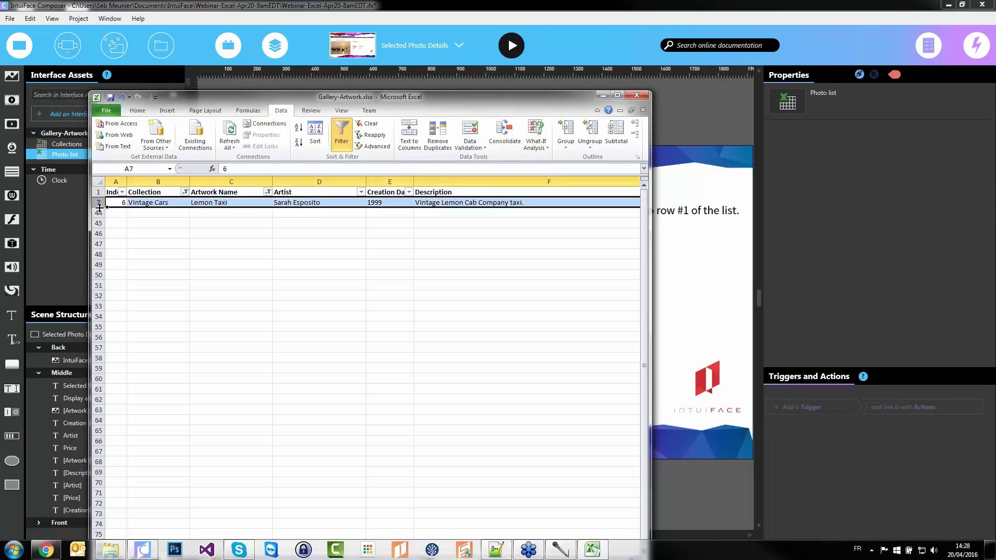
left_click(574, 63)
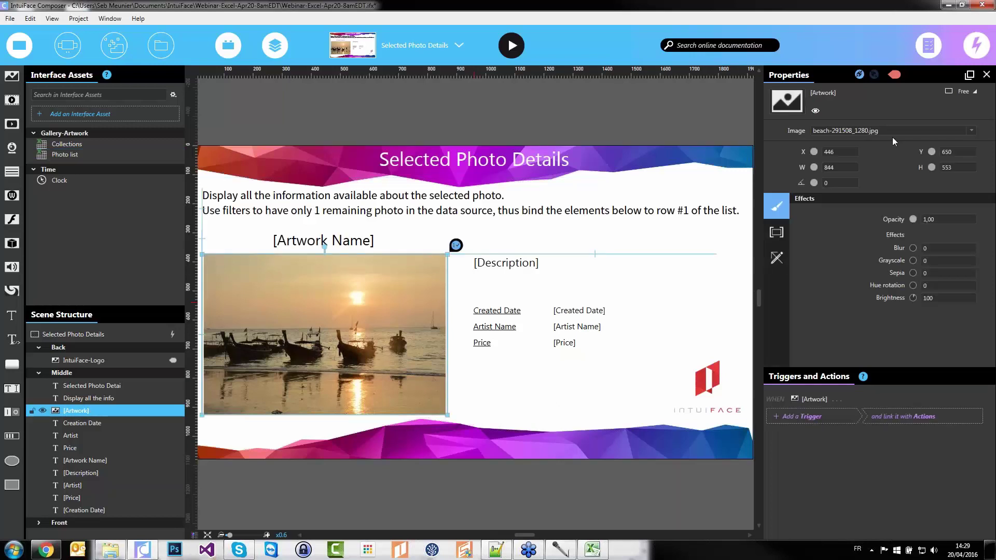
Bind the artwork image to the Photo list's row 1 Photo Location, showing the vintage car photo
left_click(984, 131)
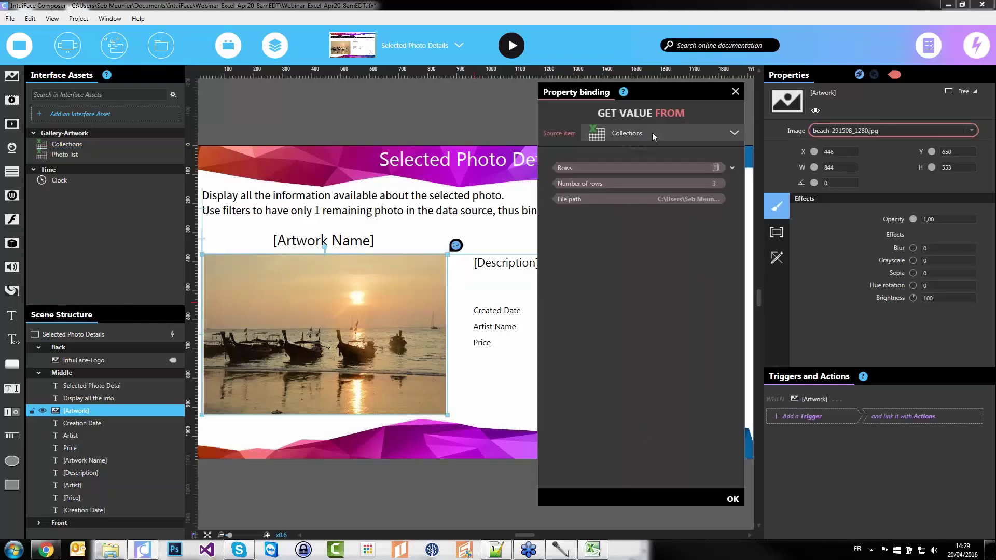
left_click(732, 167)
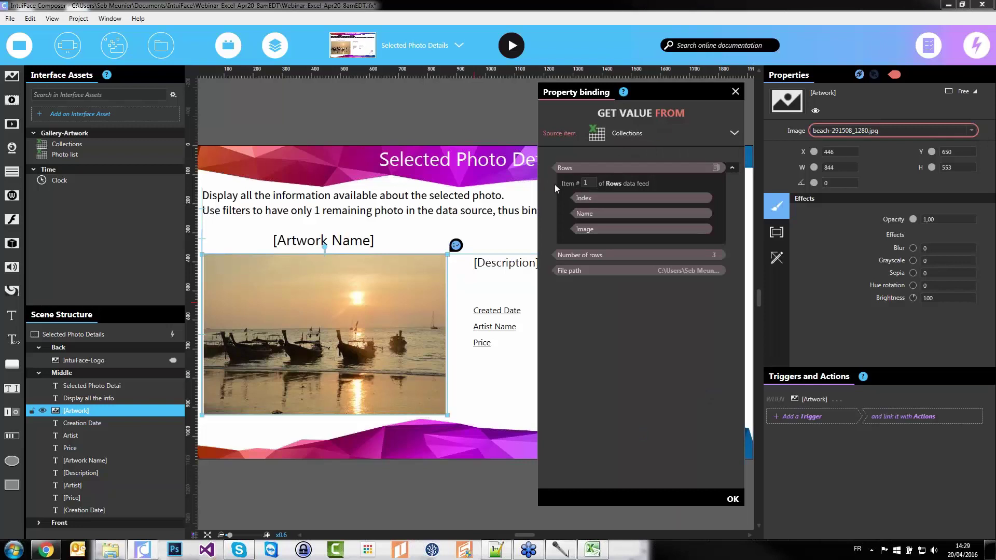
left_click(624, 130)
left_click(575, 196)
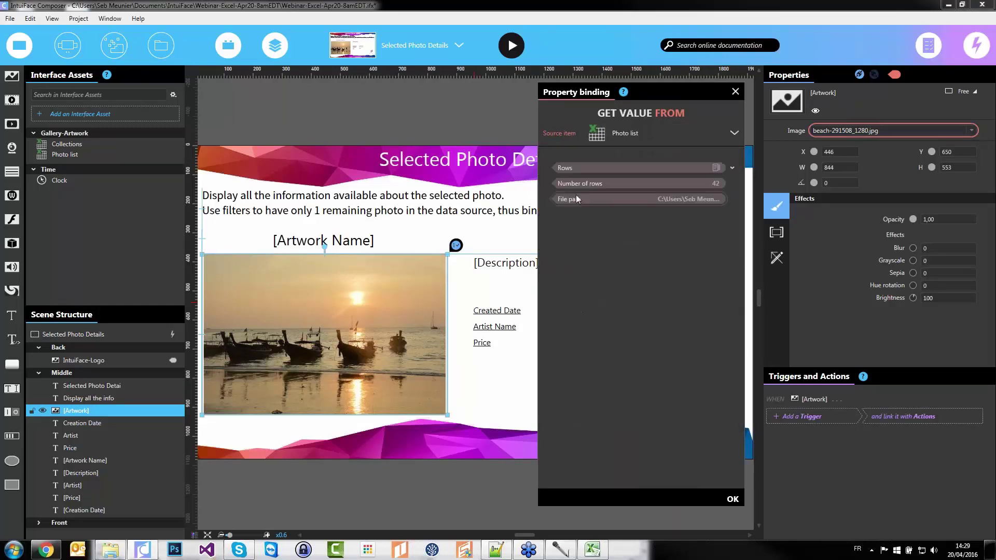
left_click(732, 168)
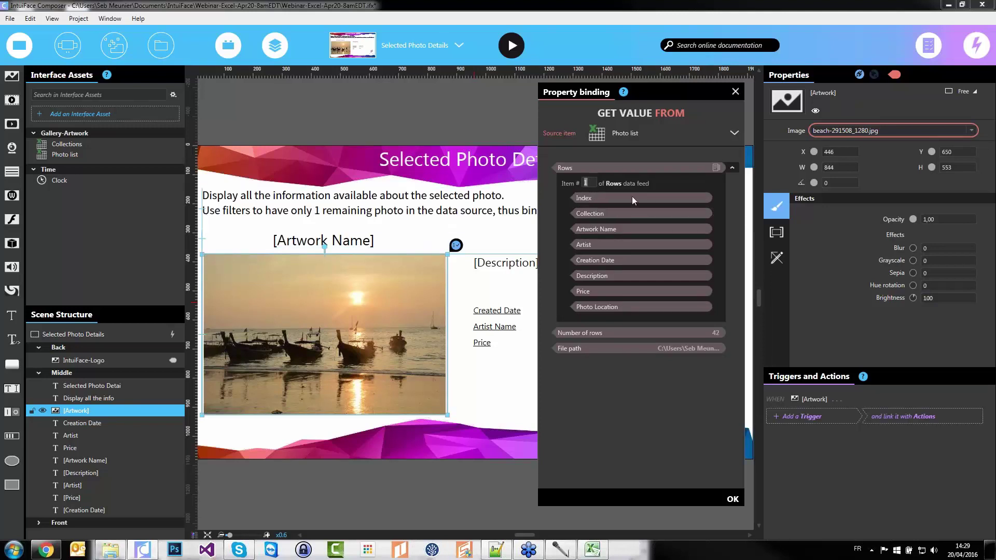
left_click(612, 230)
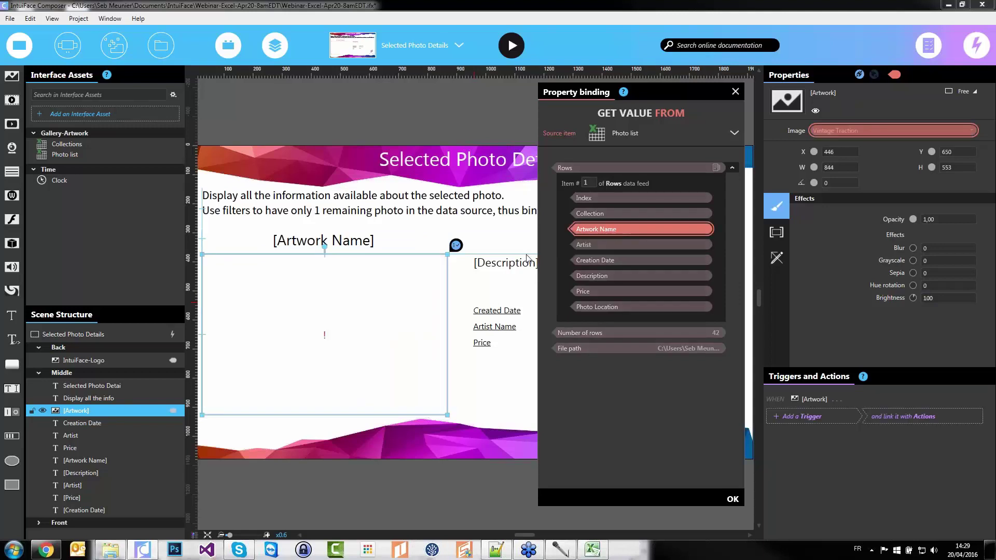
left_click(601, 309)
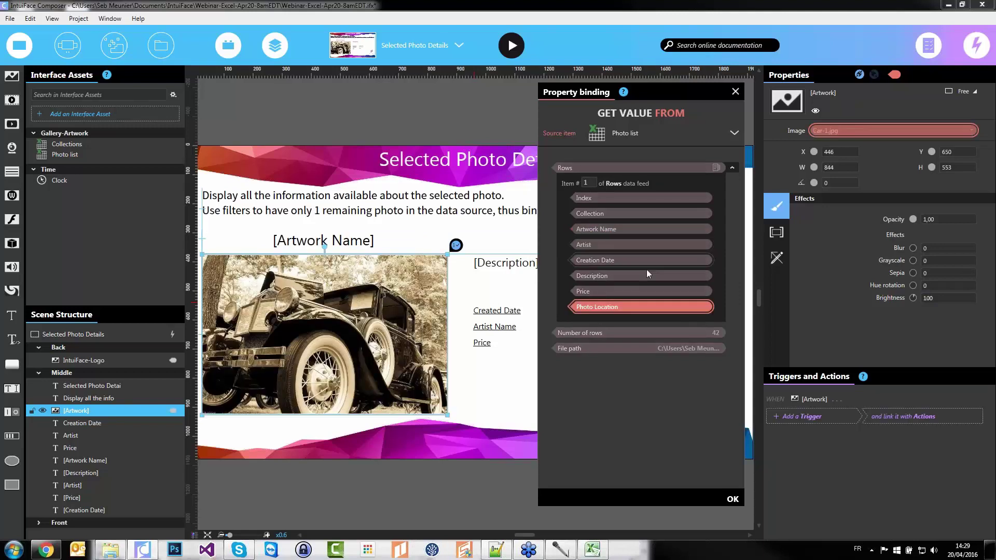
left_click(732, 499)
left_click(324, 240)
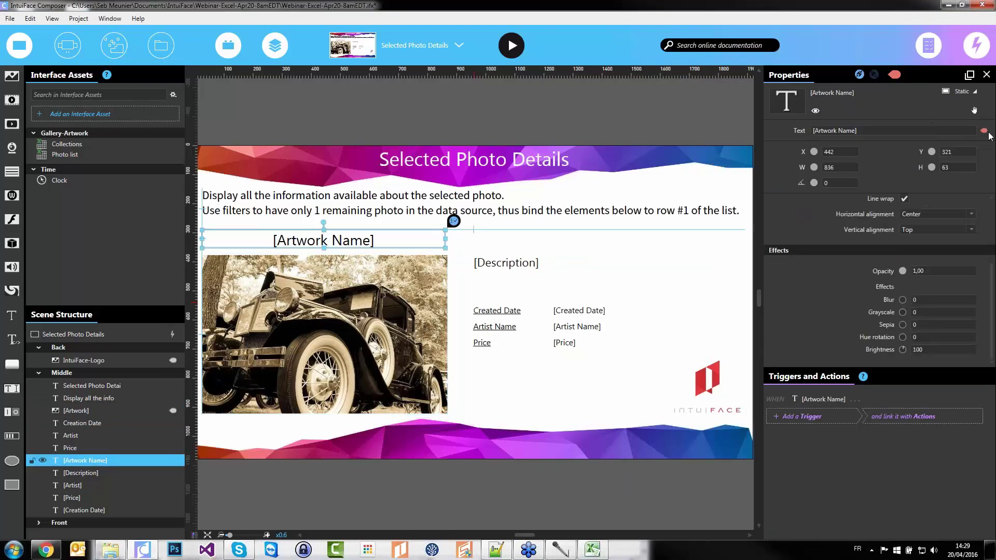
Bind the title text to Artwork Name and the description text to Description
left_click(799, 130)
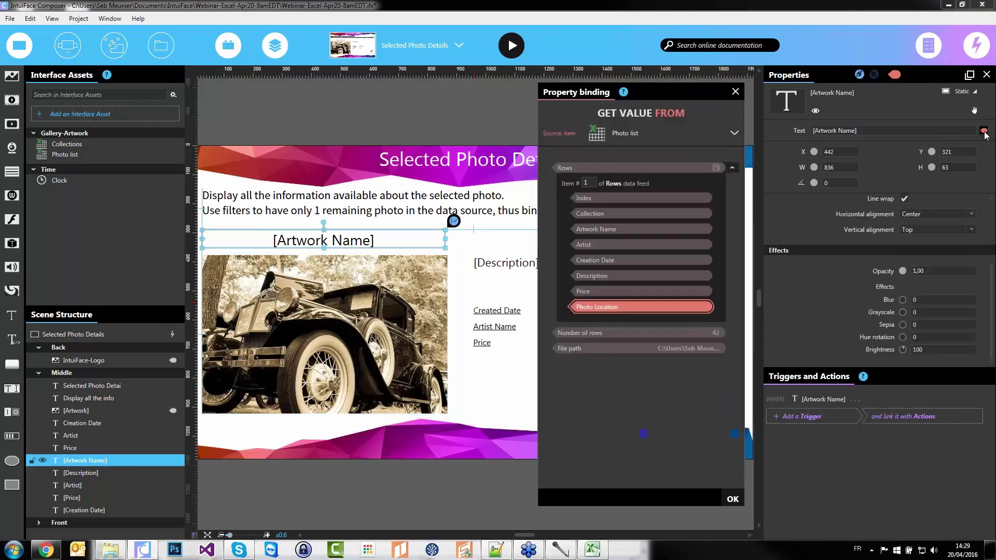
left_click(602, 231)
left_click(732, 499)
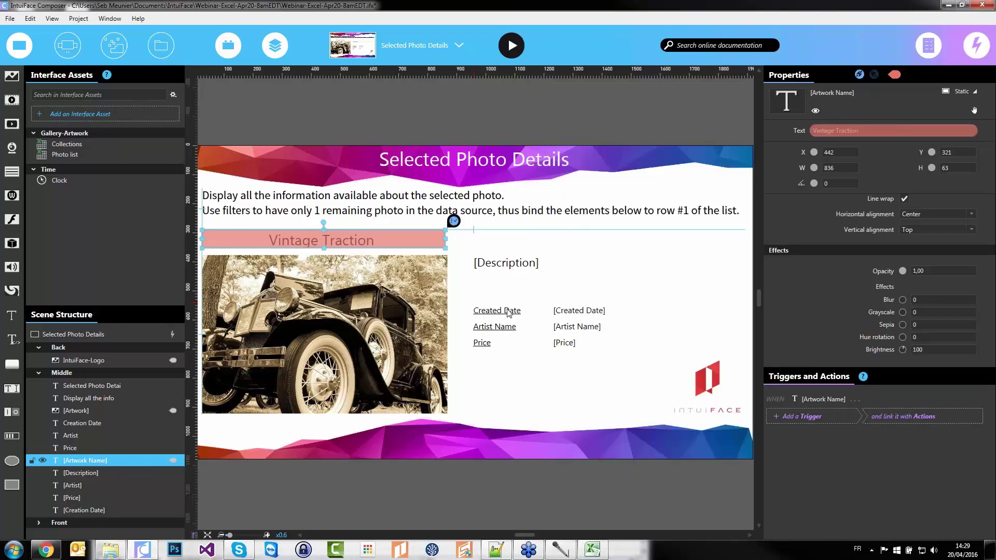
left_click(506, 269)
left_click(800, 130)
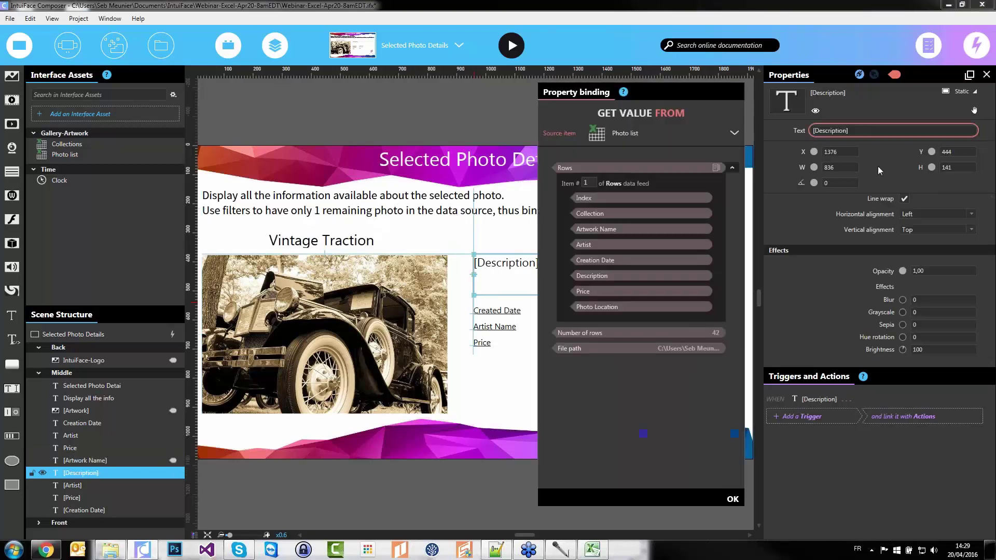
left_click(592, 276)
left_click(732, 499)
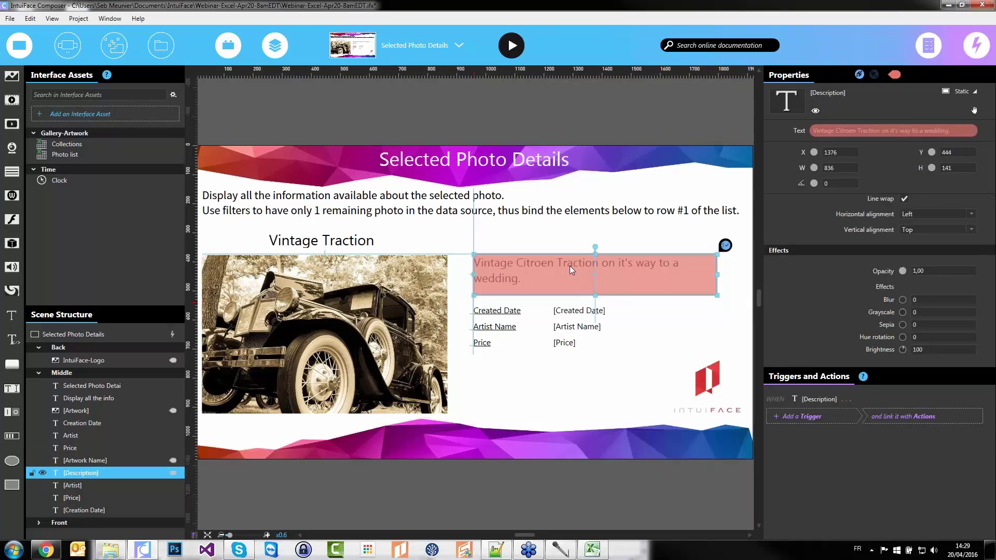
Bind the date text to Creation Date and the artist text to Artist
left_click(576, 310)
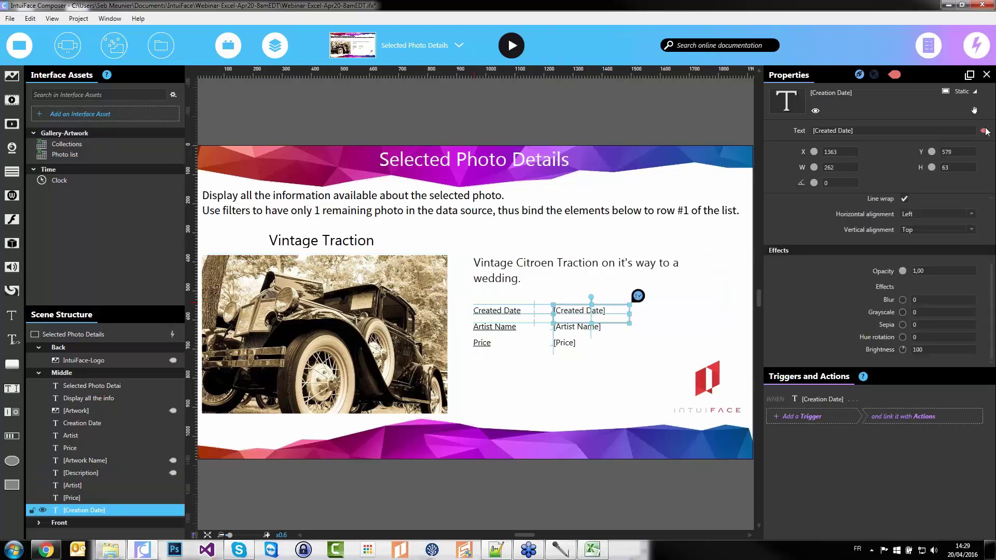
left_click(985, 131)
left_click(733, 168)
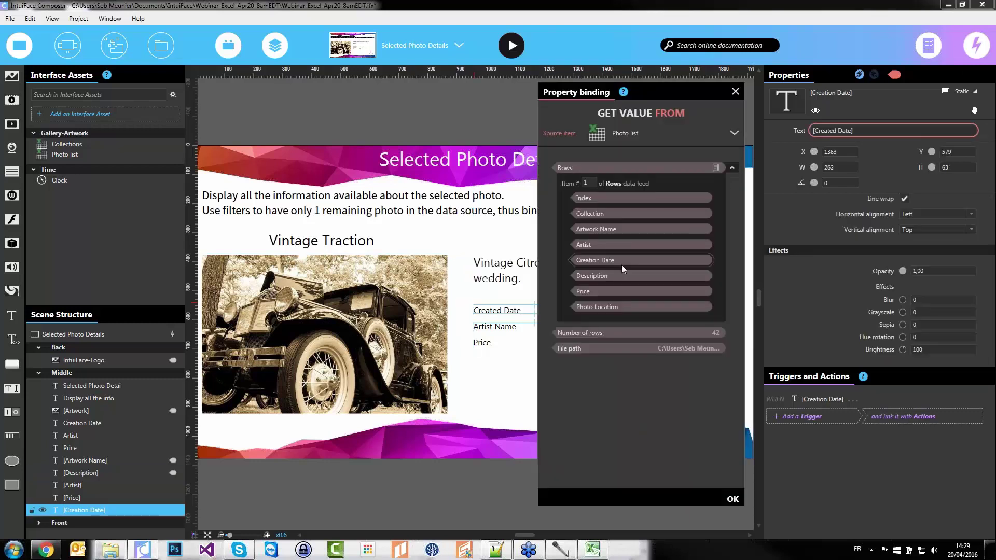
double_click(610, 262)
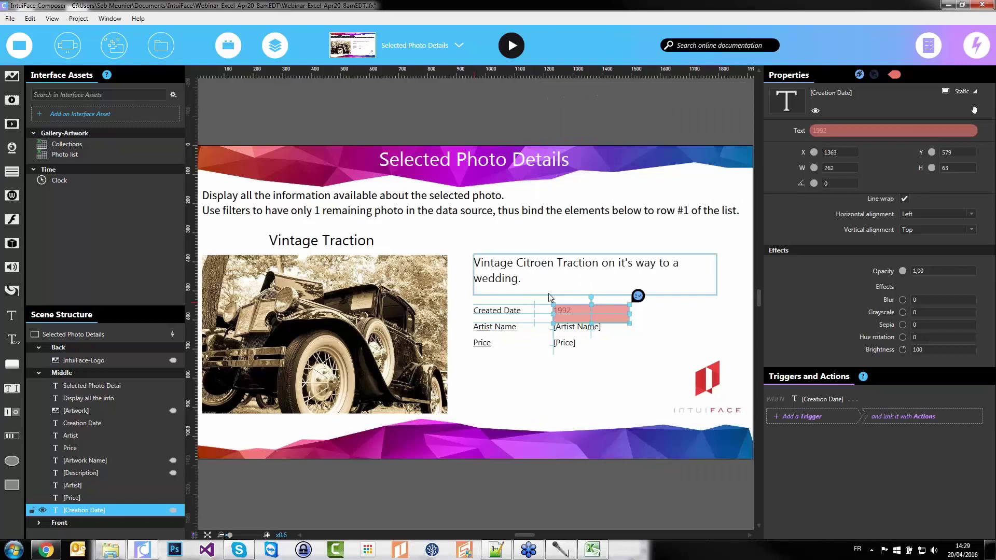
left_click(577, 328)
left_click(639, 311)
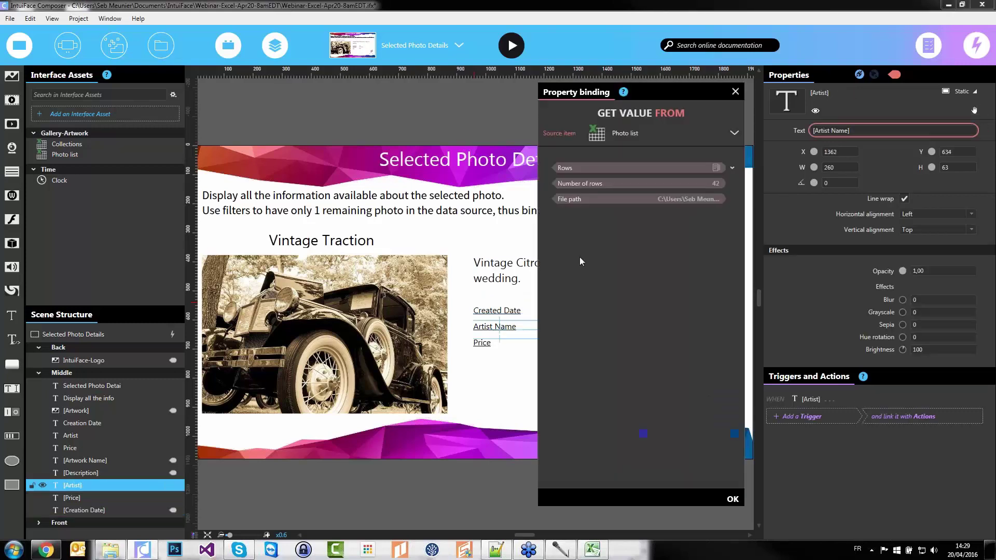
left_click(732, 168)
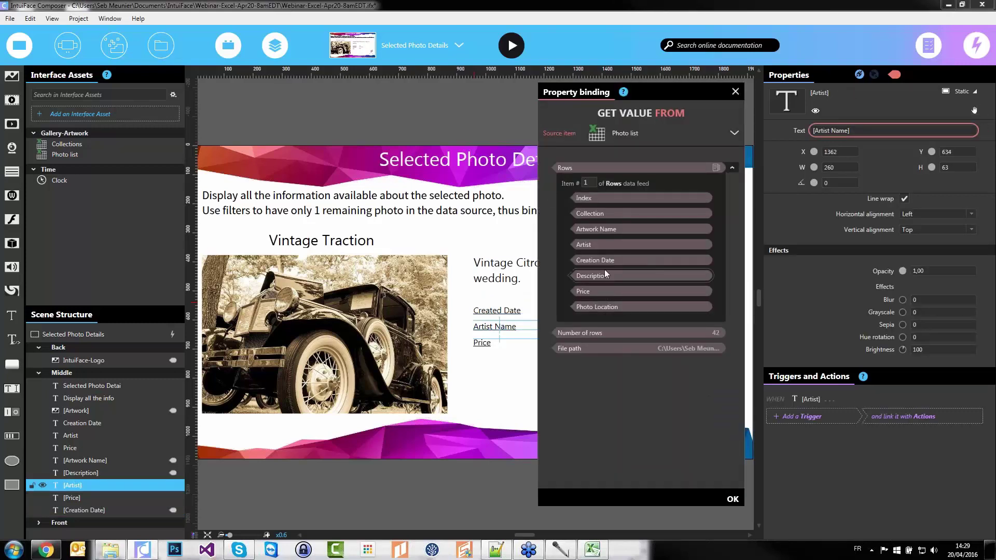
left_click(601, 245)
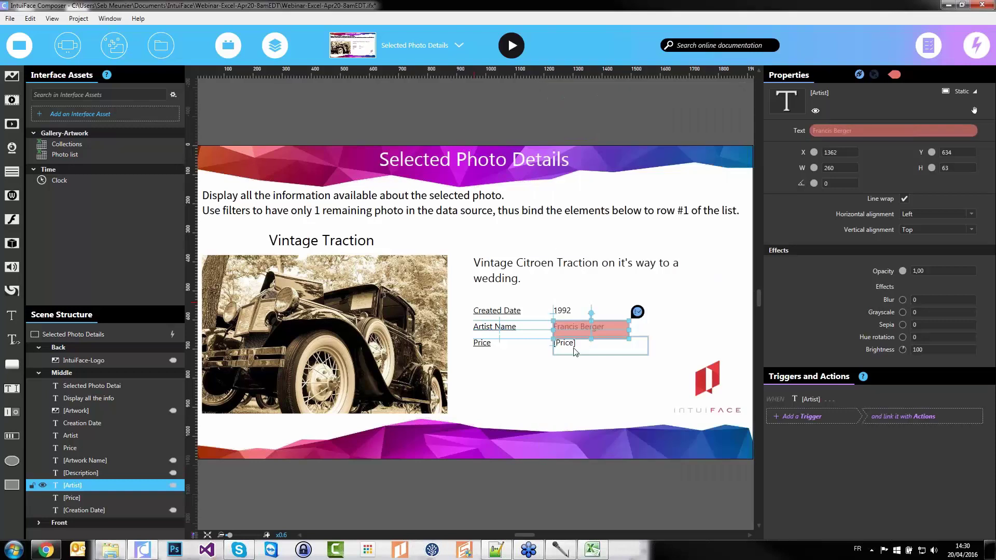
Bind the price text to the Price field, showing $580
left_click(587, 344)
left_click(960, 125)
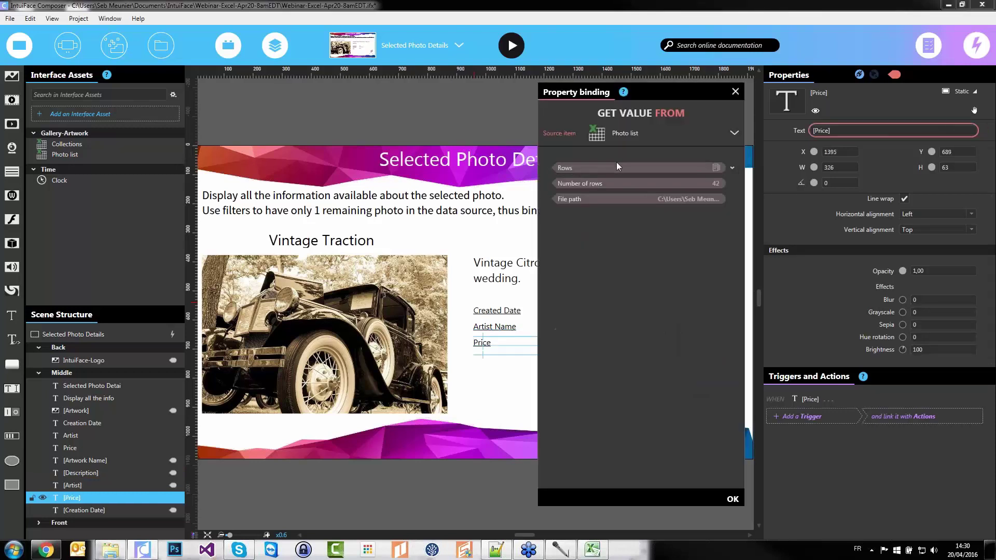
left_click(732, 168)
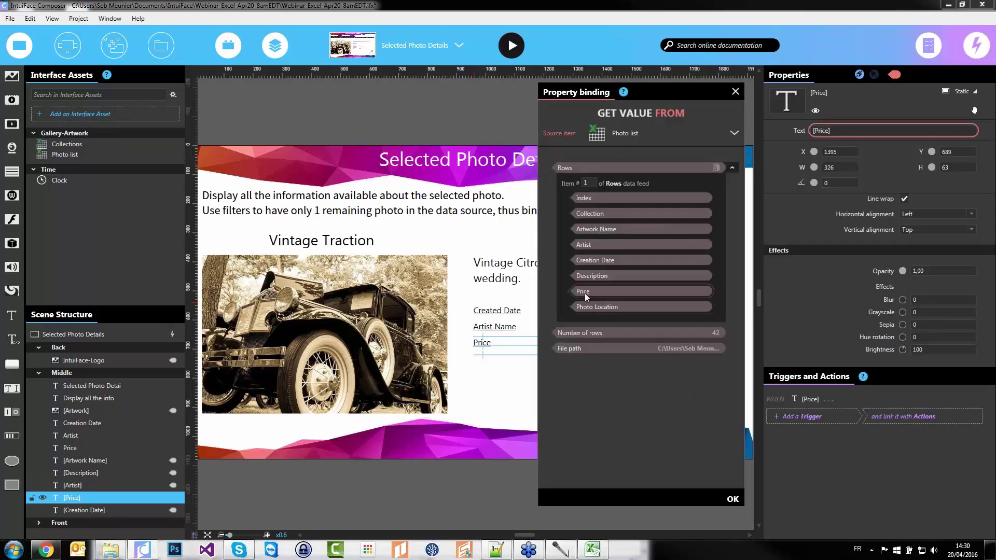
left_click(584, 294)
left_click(539, 416)
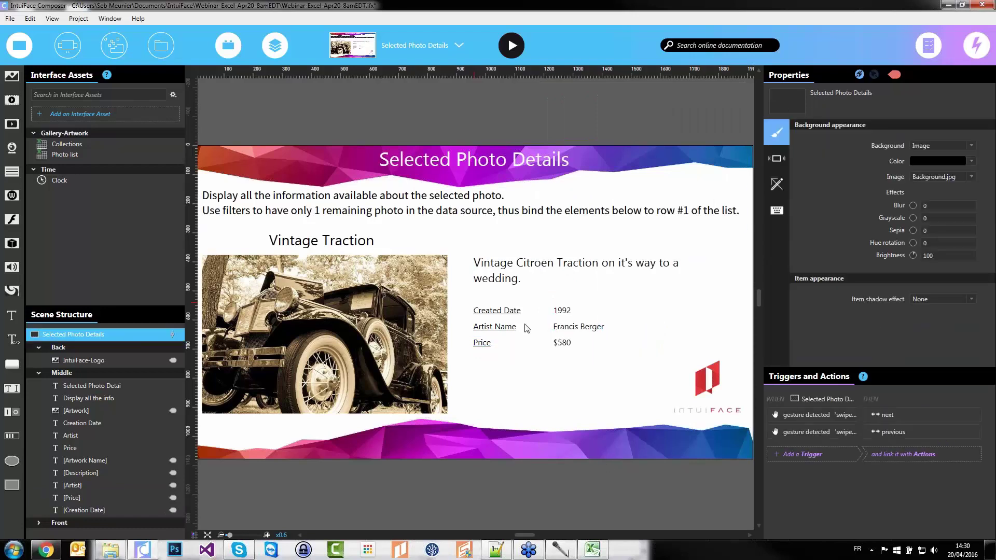
Reset the Collection filter in Gallery-Artwork.xlsx so all collections are selected
left_click(603, 555)
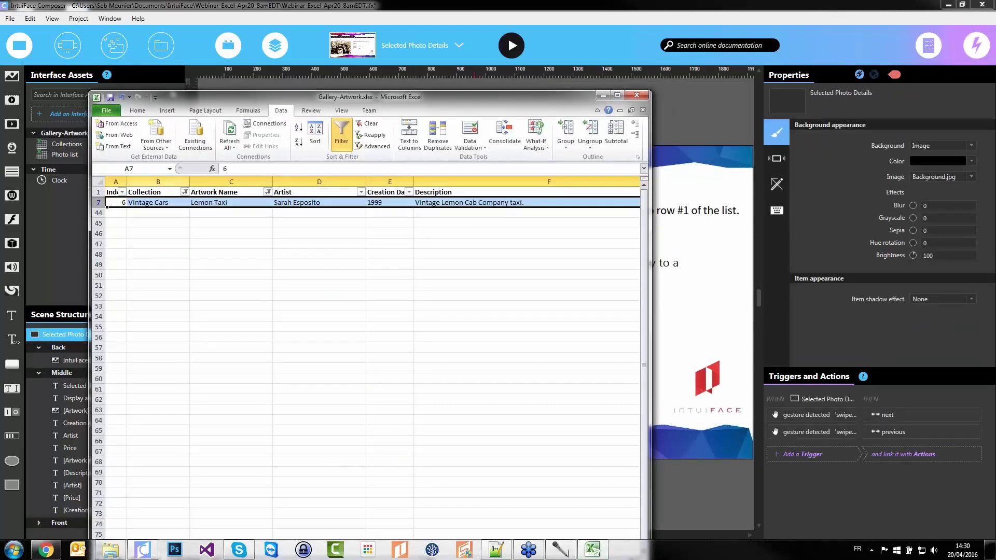
left_click(184, 192)
left_click(83, 287)
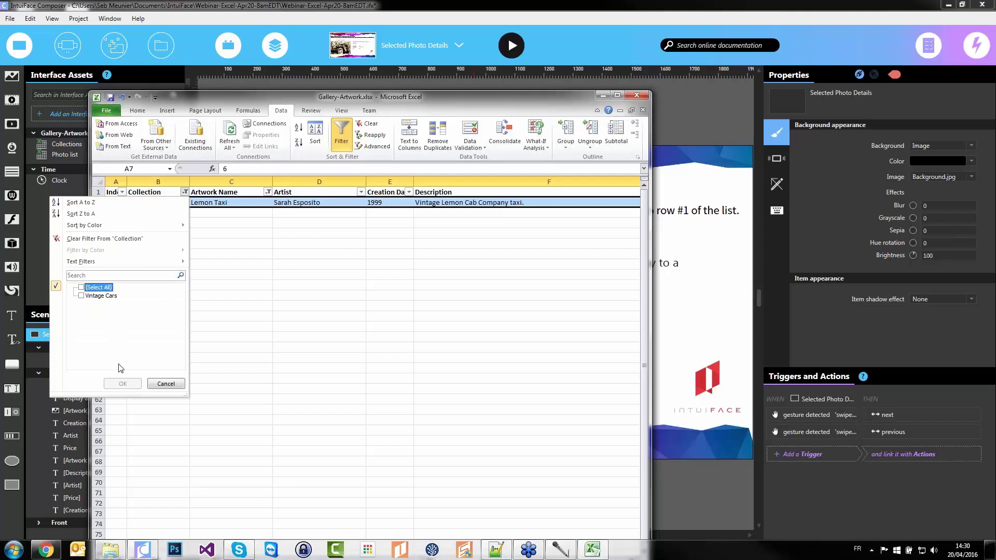
left_click(82, 287)
key("Return")
Clear the Artwork Name filter, then close the workbook without saving
left_click(268, 192)
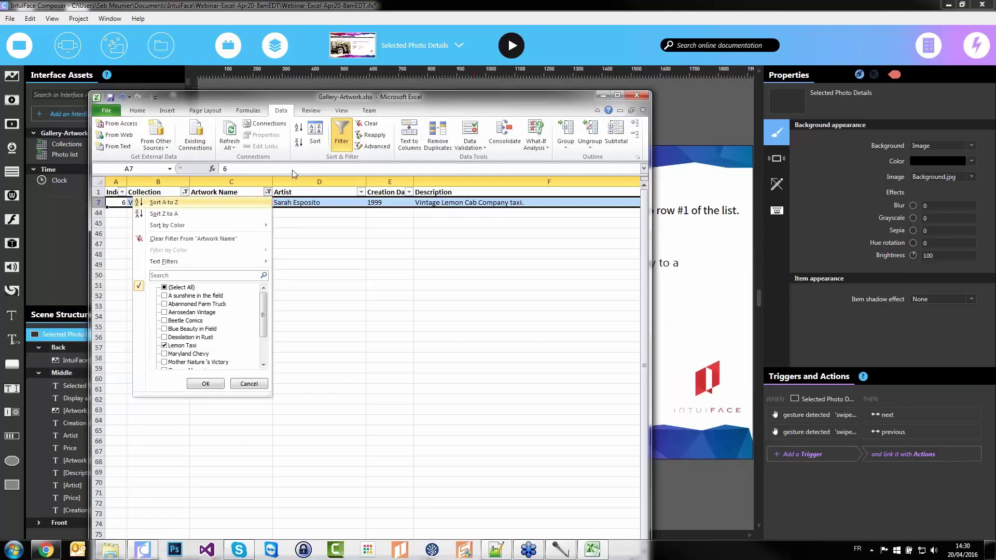
left_click(193, 239)
left_click_drag(231, 255, 231, 243)
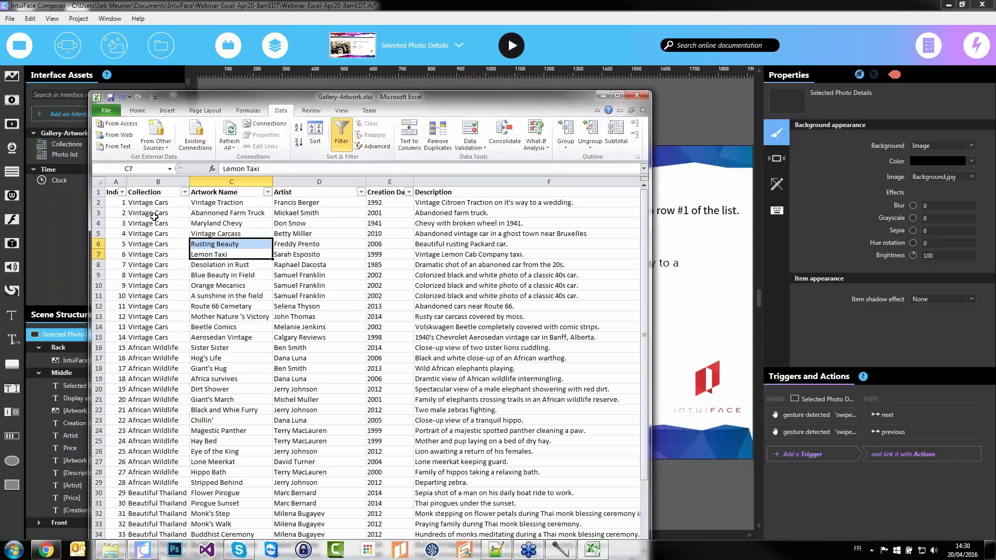
left_click(97, 202)
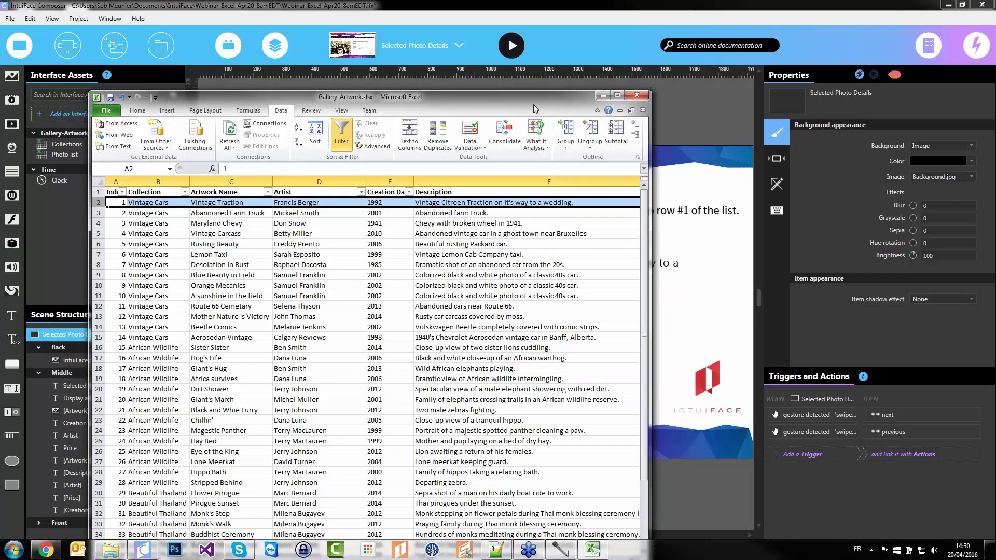
left_click(637, 97)
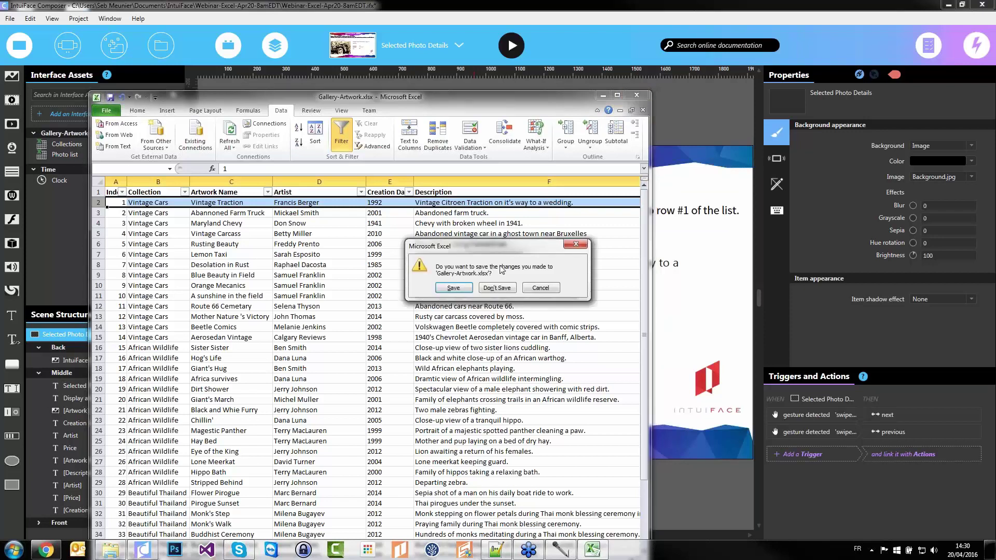
left_click(497, 288)
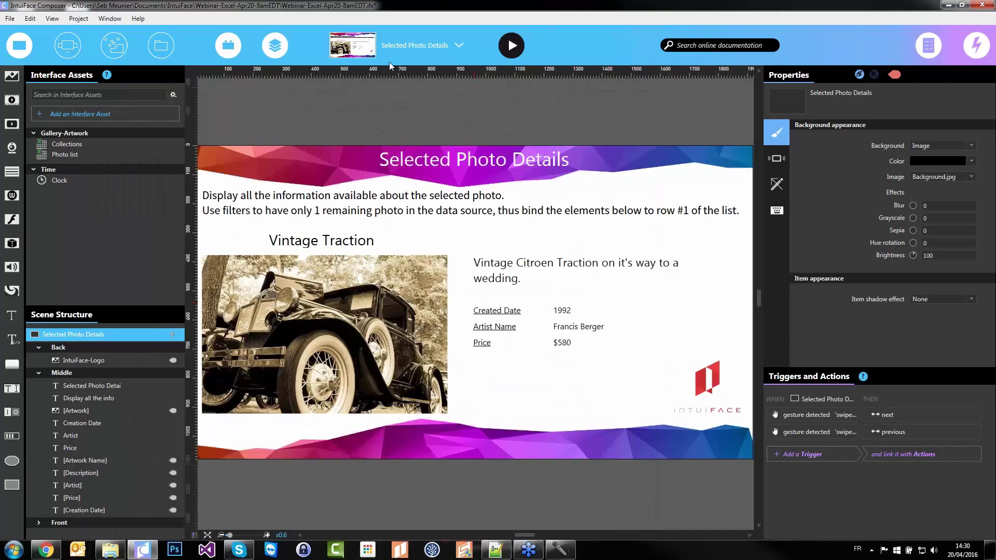
On Main Menu, add a tap trigger to collection items that filters the Photo list by Collection
left_click(397, 48)
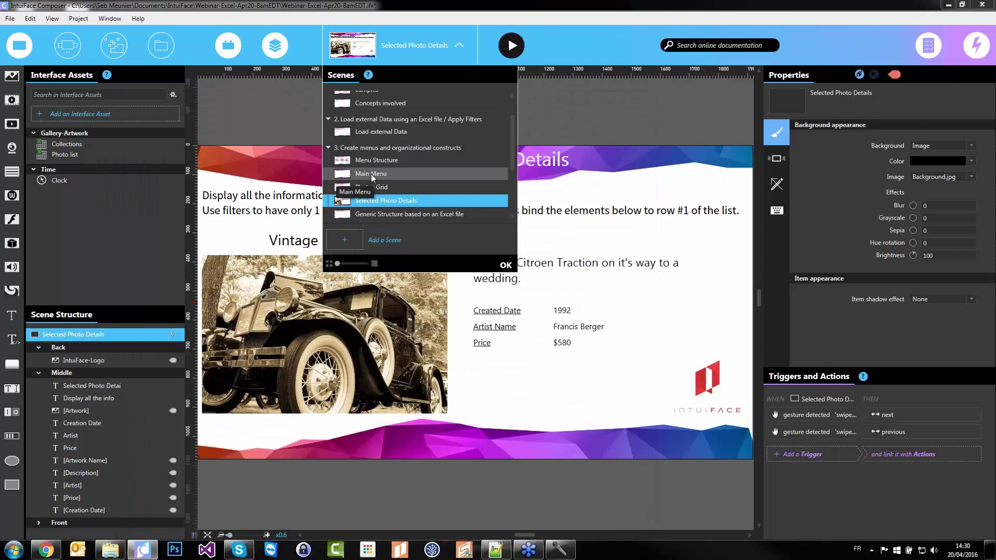
left_click(372, 173)
left_click(303, 110)
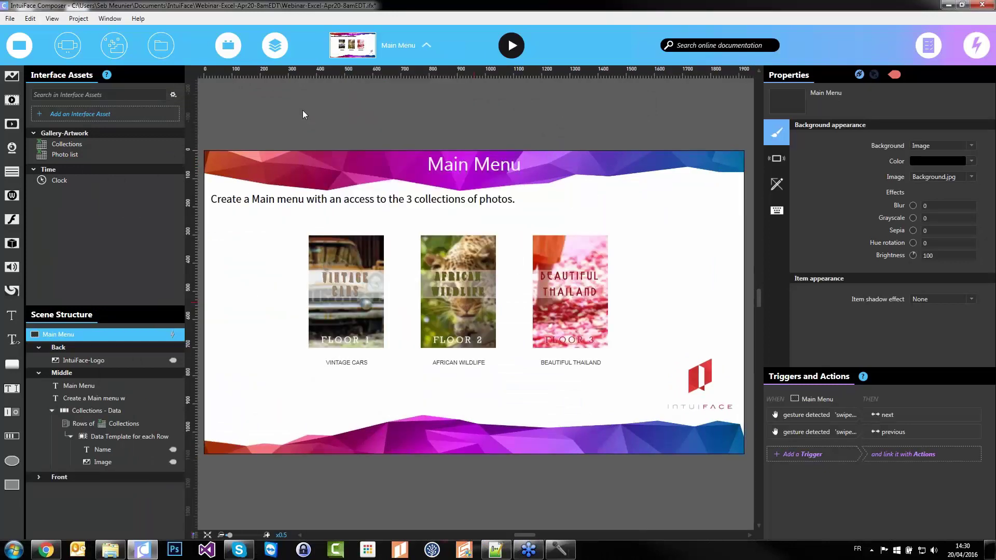
left_click(319, 300)
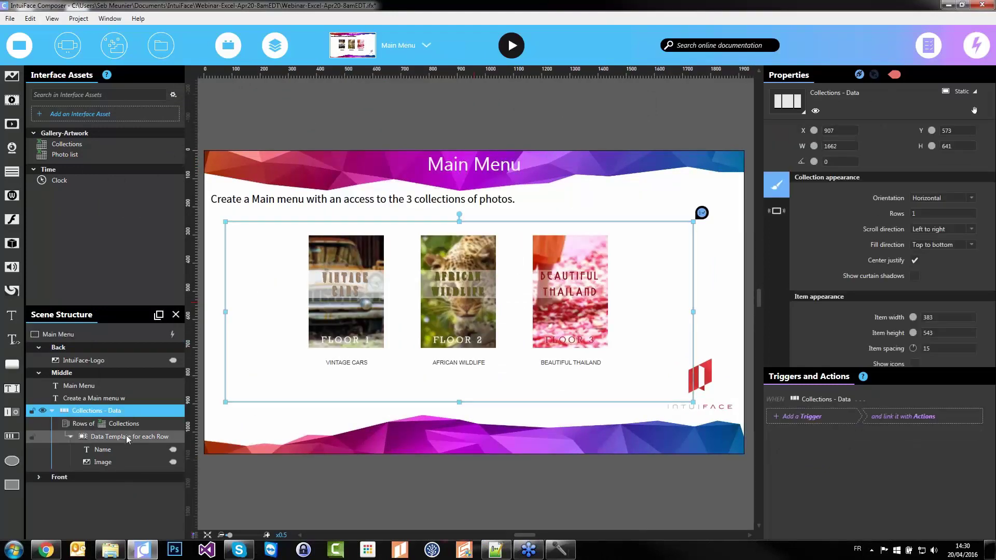
left_click(128, 440)
left_click(817, 417)
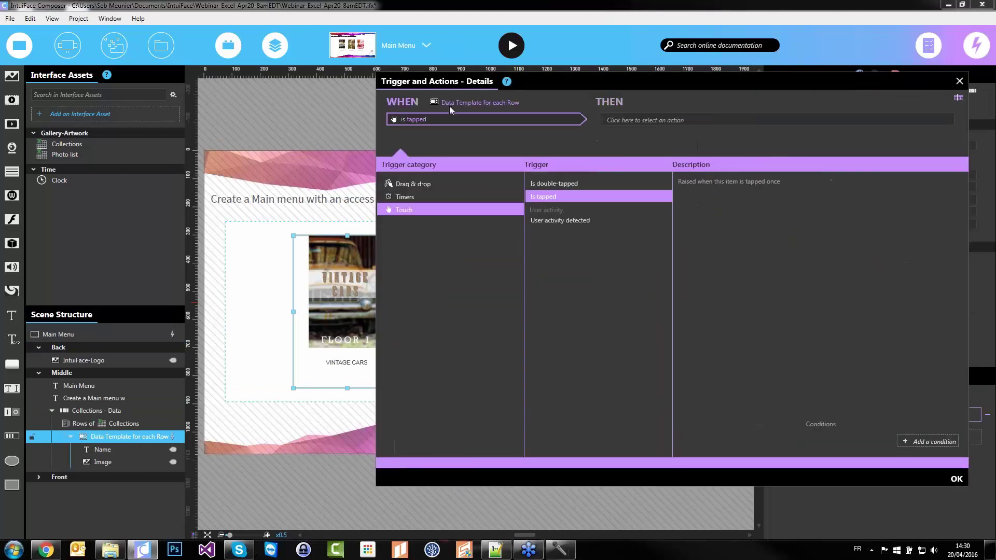
left_click(700, 119)
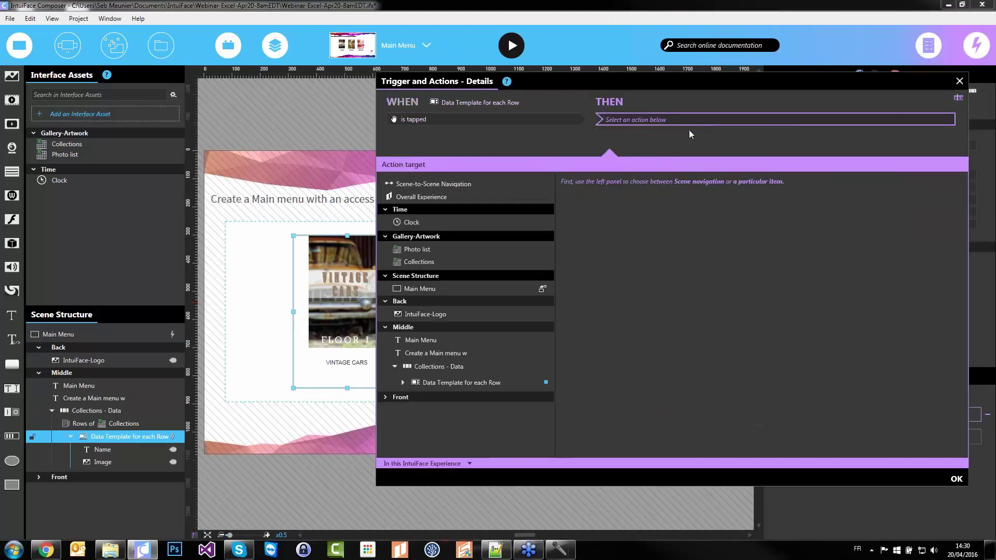
left_click(424, 250)
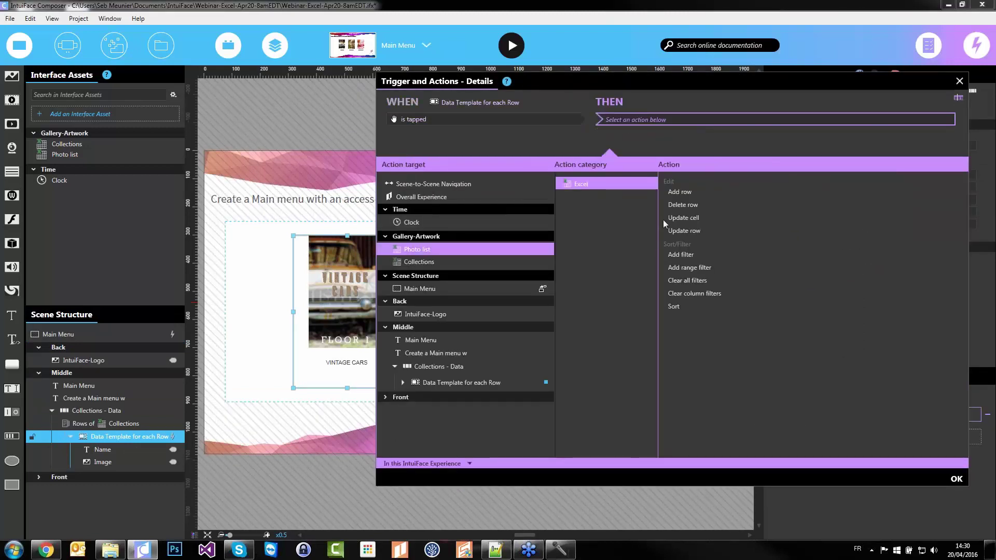
left_click(681, 255)
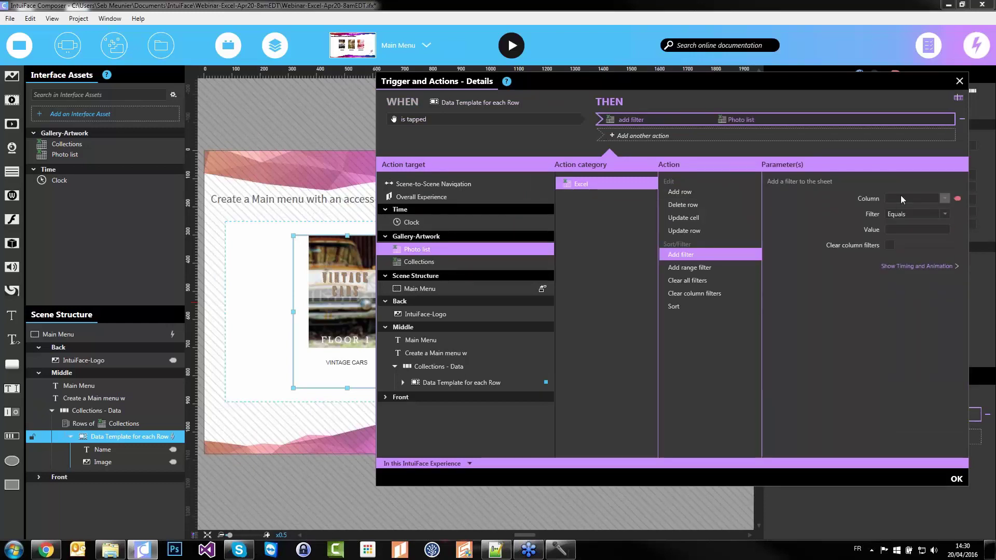
left_click(901, 196)
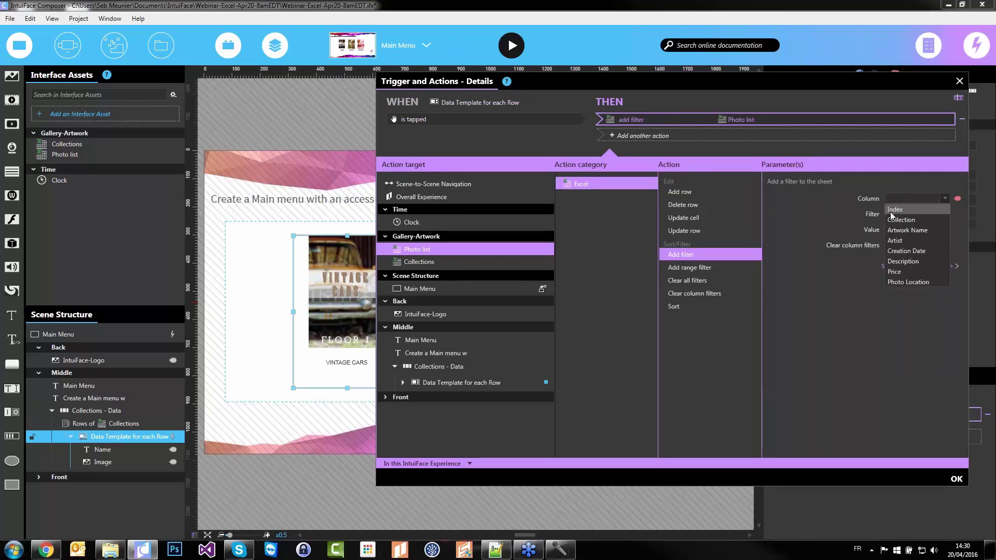
left_click(921, 218)
Replace the typed Vintage filter value with a binding to the tapped collection's Name
left_click_drag(755, 86, 625, 90)
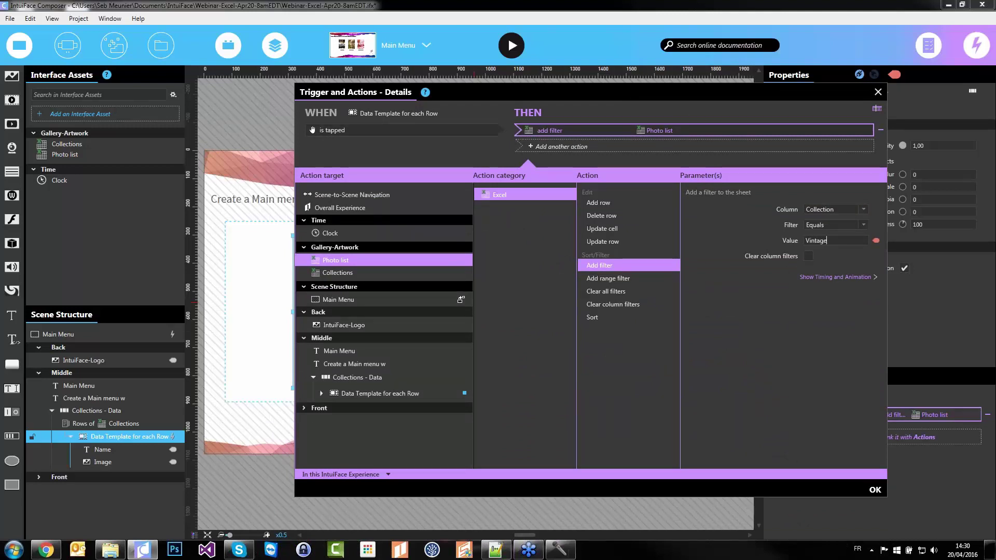
key("ctrl+a")
key("BackSpace")
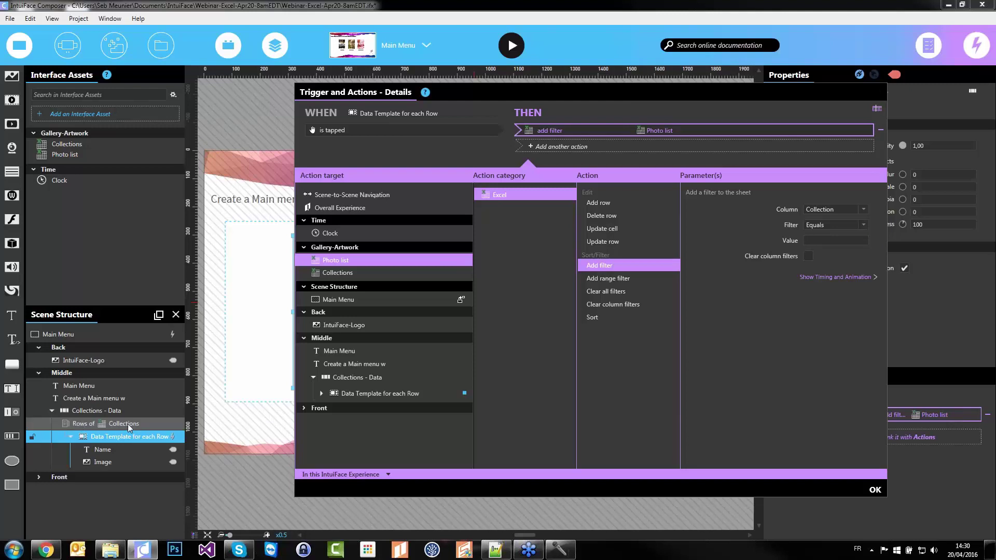
left_click(875, 241)
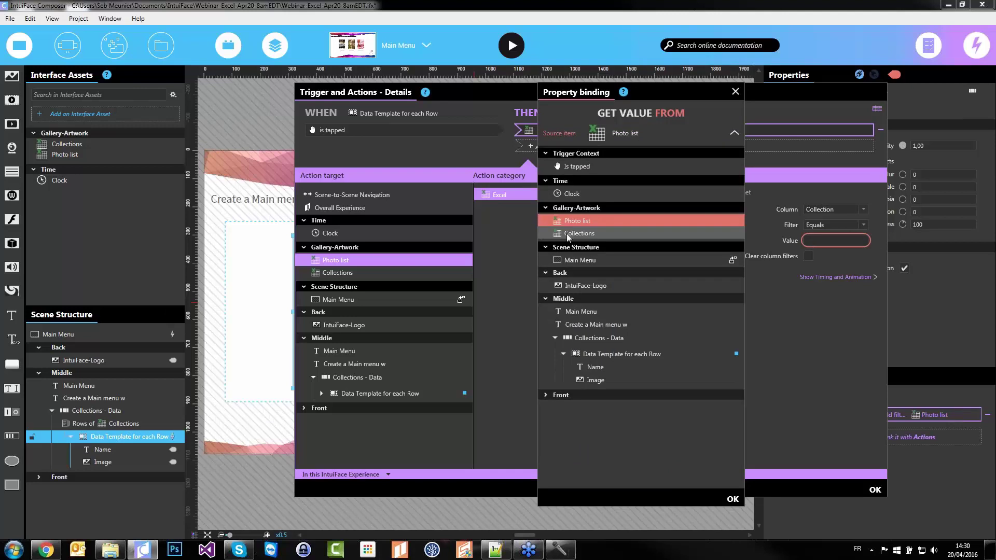
left_click(579, 233)
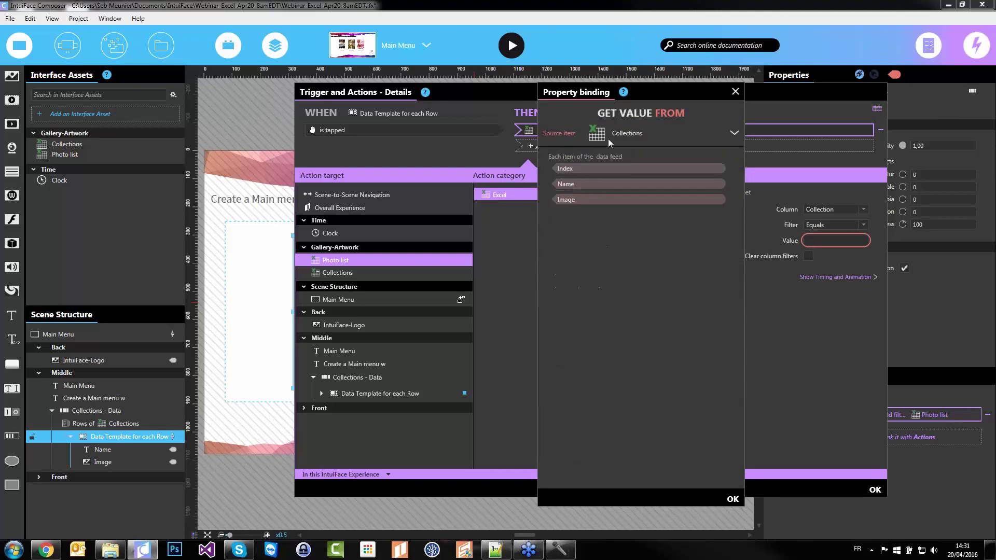
left_click(597, 184)
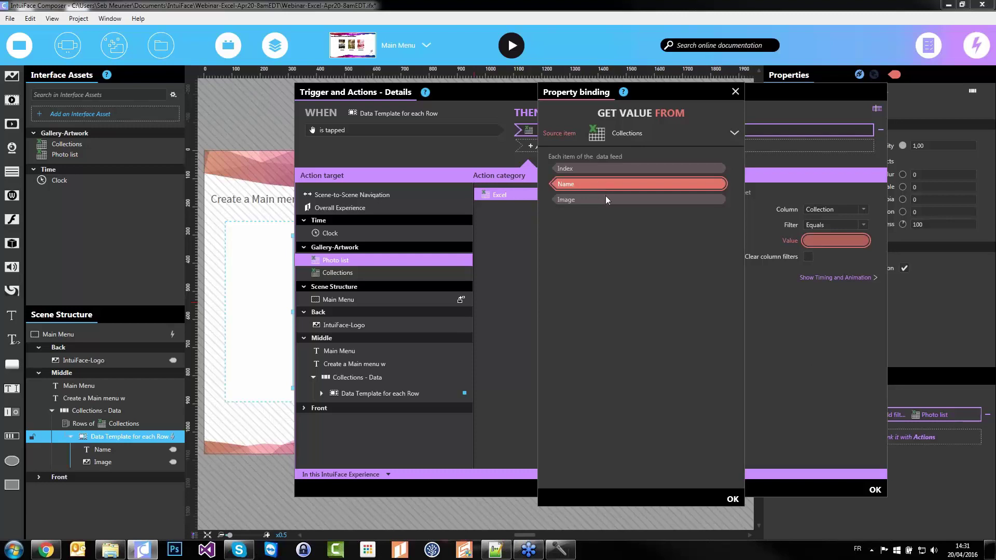
left_click(732, 500)
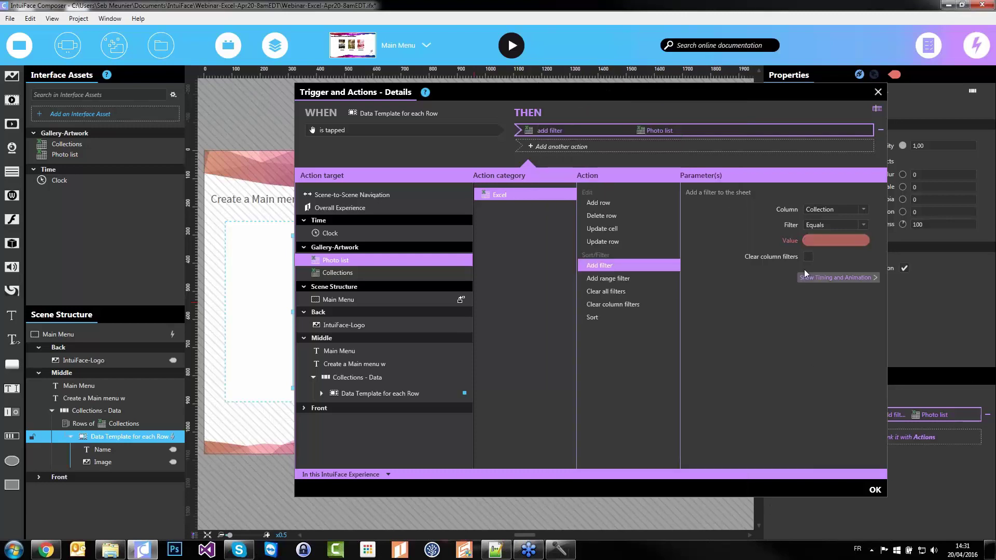
Add a Scene-to-Scene Navigation Next action to the trigger and confirm it
left_click(609, 146)
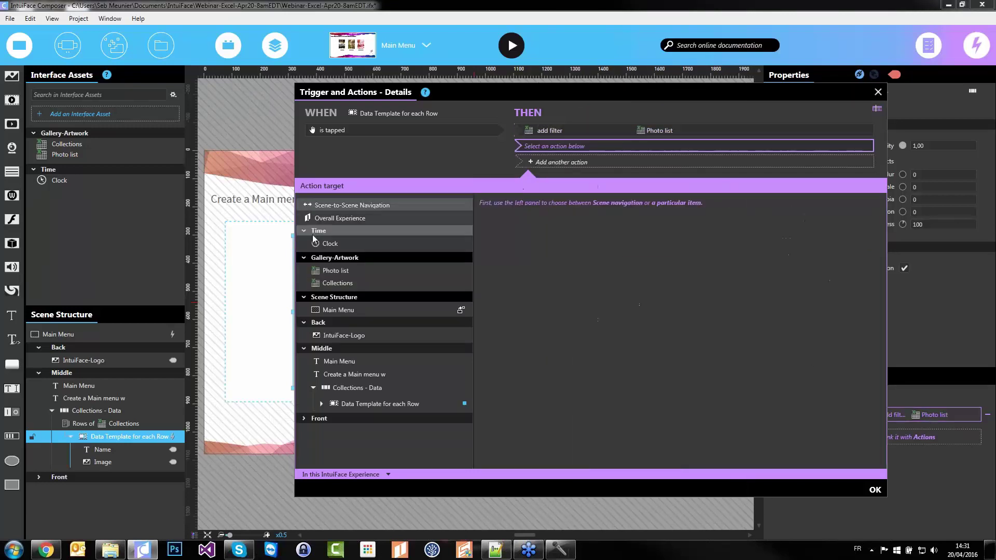
left_click(346, 206)
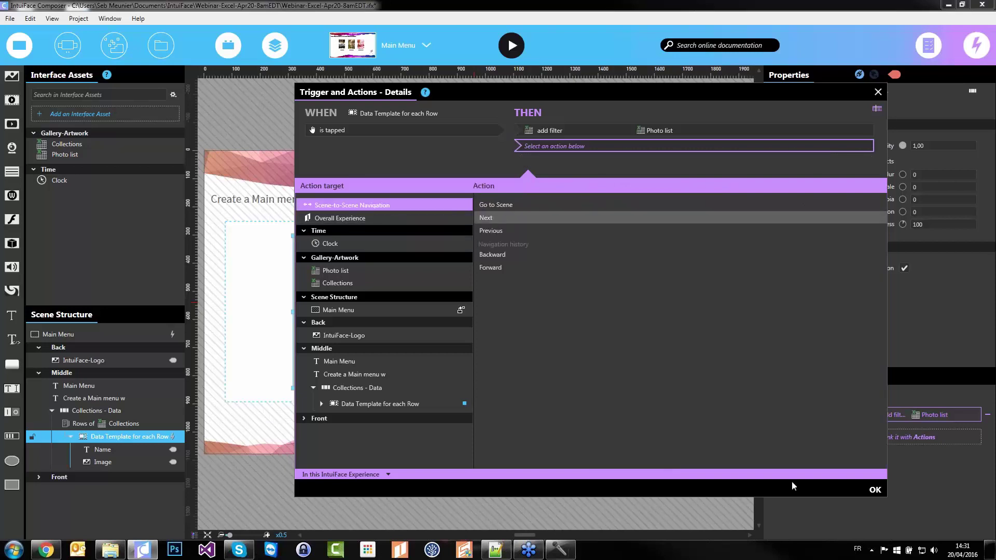
left_click(492, 217)
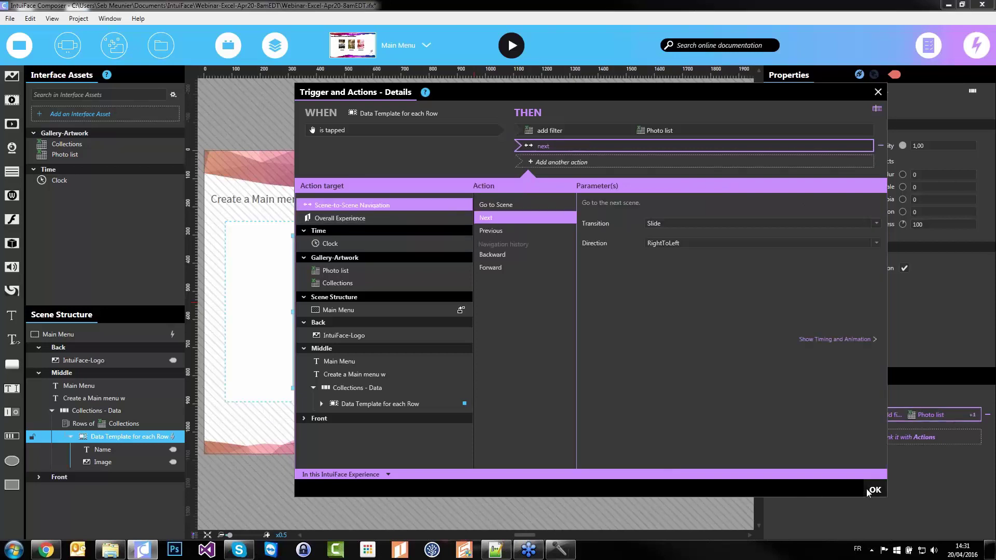
left_click(873, 491)
key("Escape")
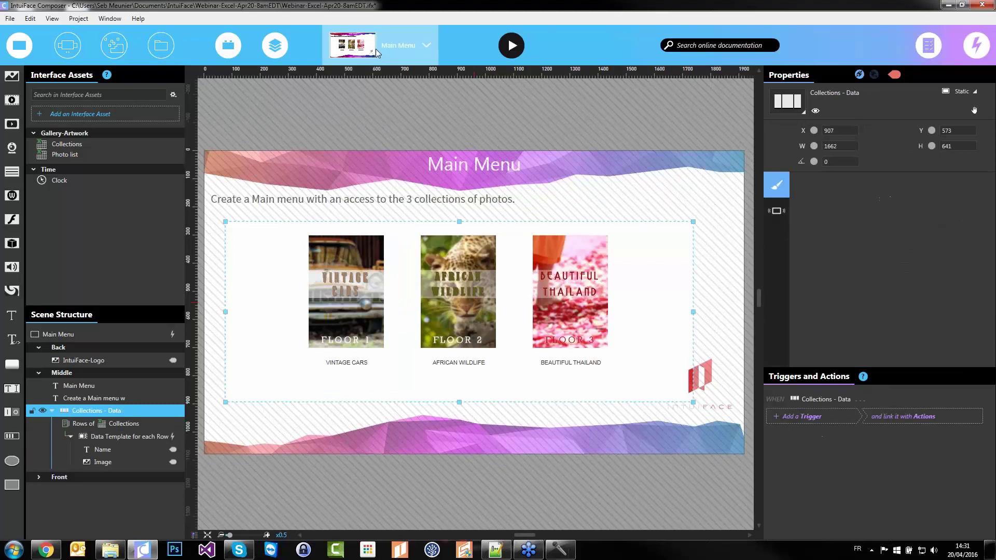
In Photos Grid, add a tap trigger on Photo Location filtering the Photo list by Artwork Name
left_click(378, 54)
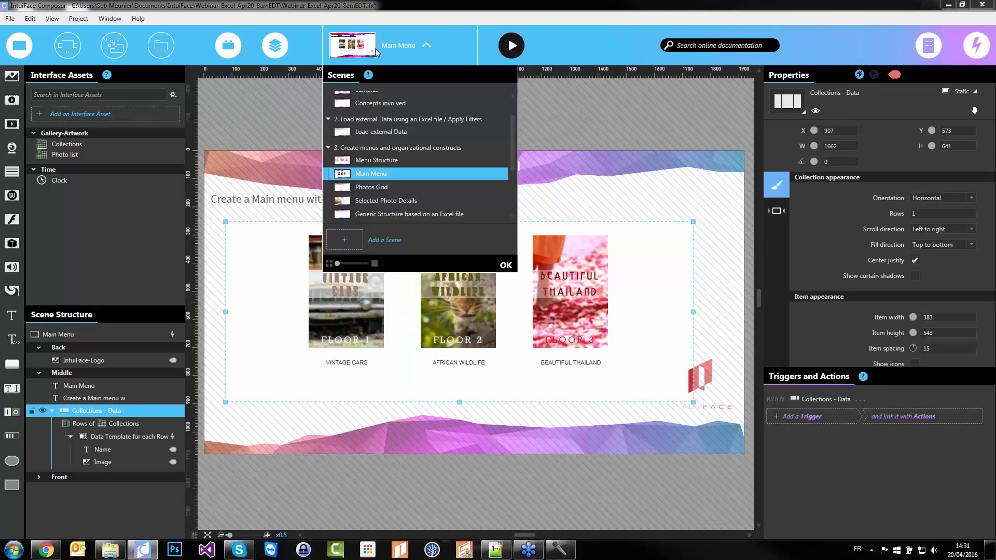
left_click(370, 187)
left_click(264, 131)
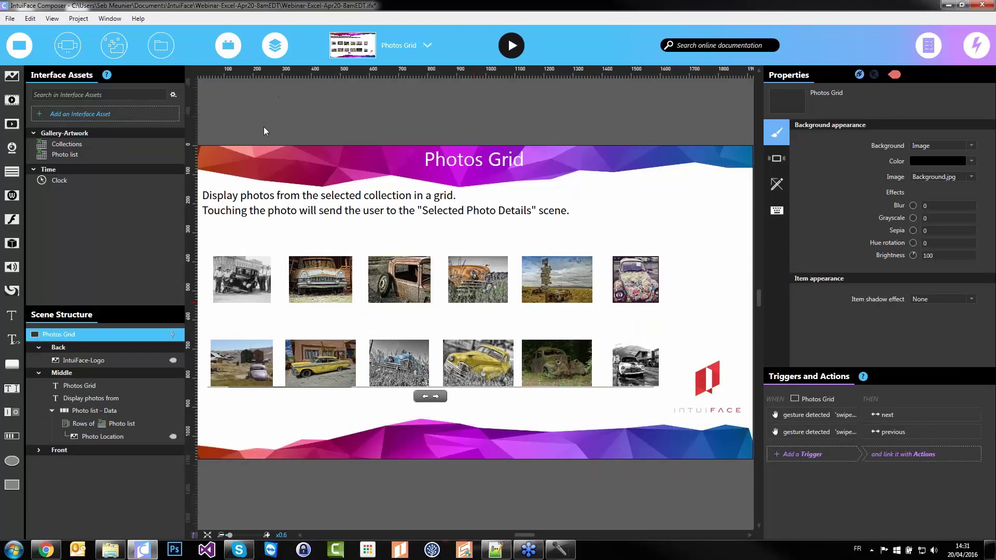
left_click(122, 437)
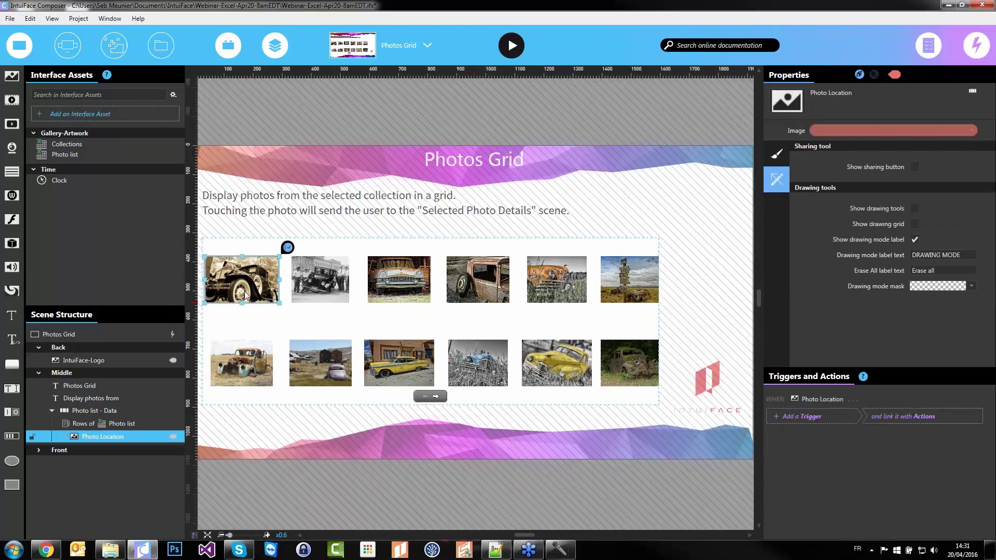
left_click(851, 416)
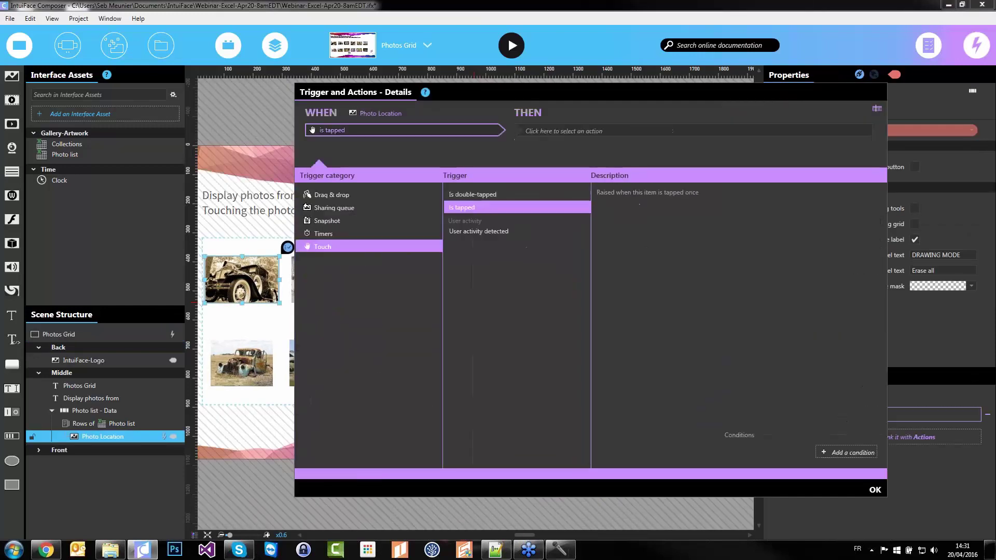
left_click(570, 128)
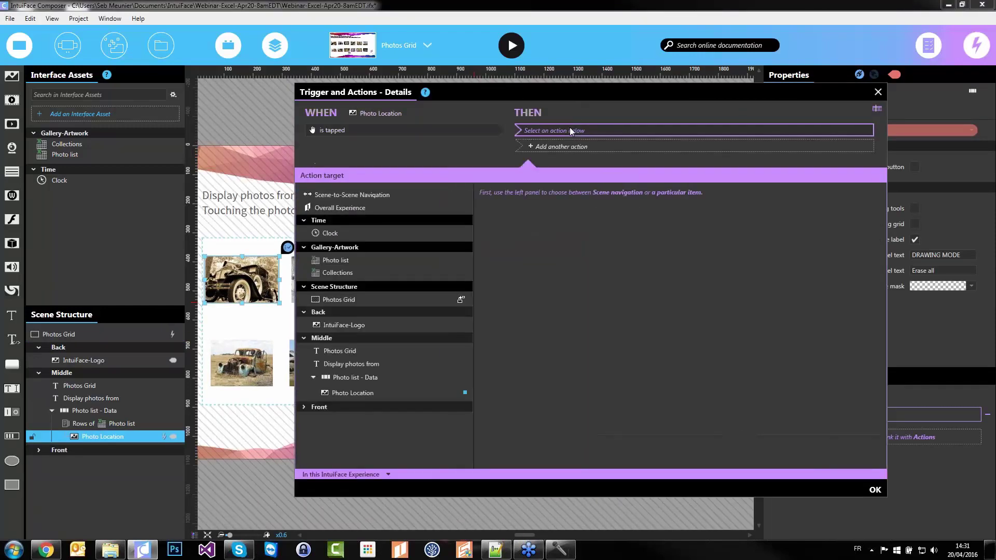
left_click(359, 261)
left_click(598, 267)
left_click(829, 207)
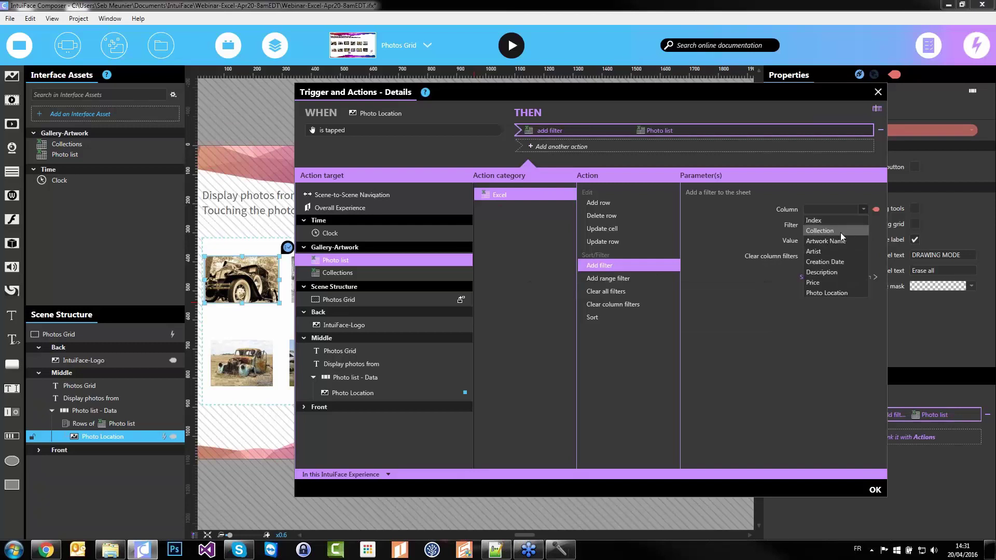
left_click(811, 242)
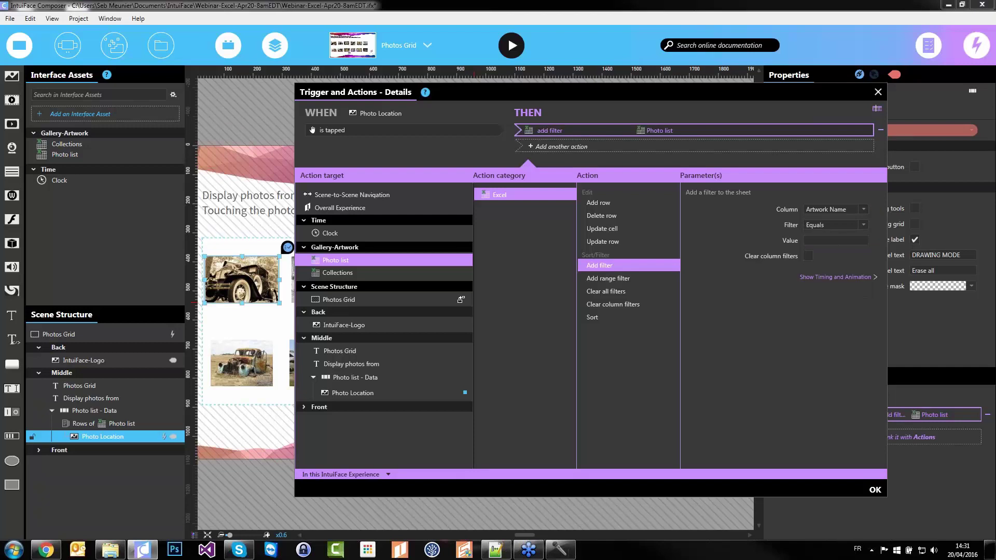
Bind the filter value to the tapped photo's Photo list field and clear earlier filters first
left_click(877, 242)
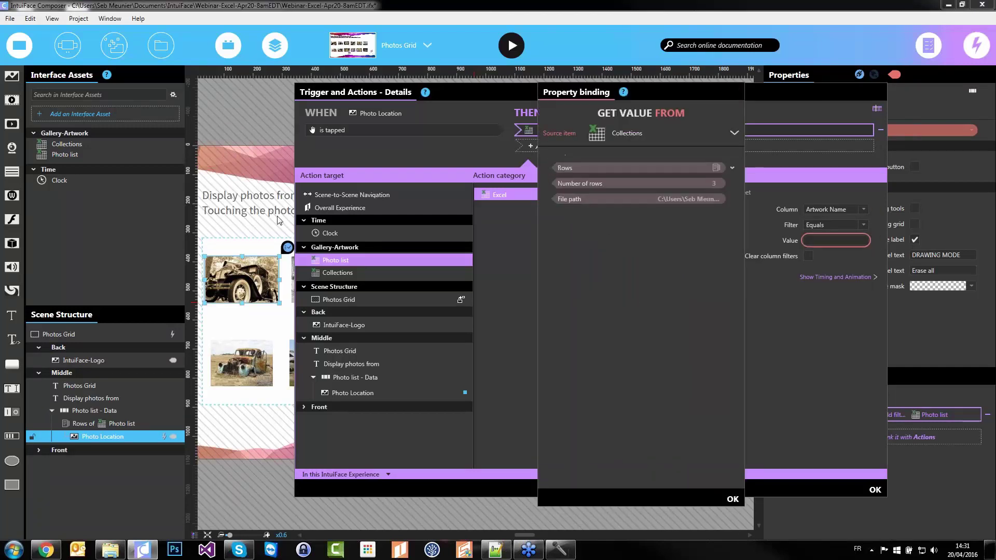
left_click(727, 130)
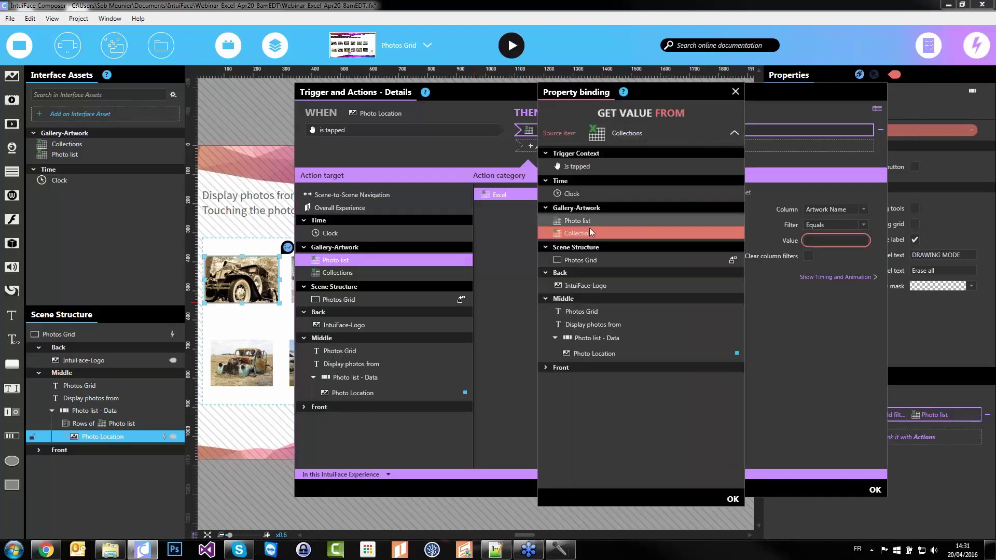
left_click(584, 222)
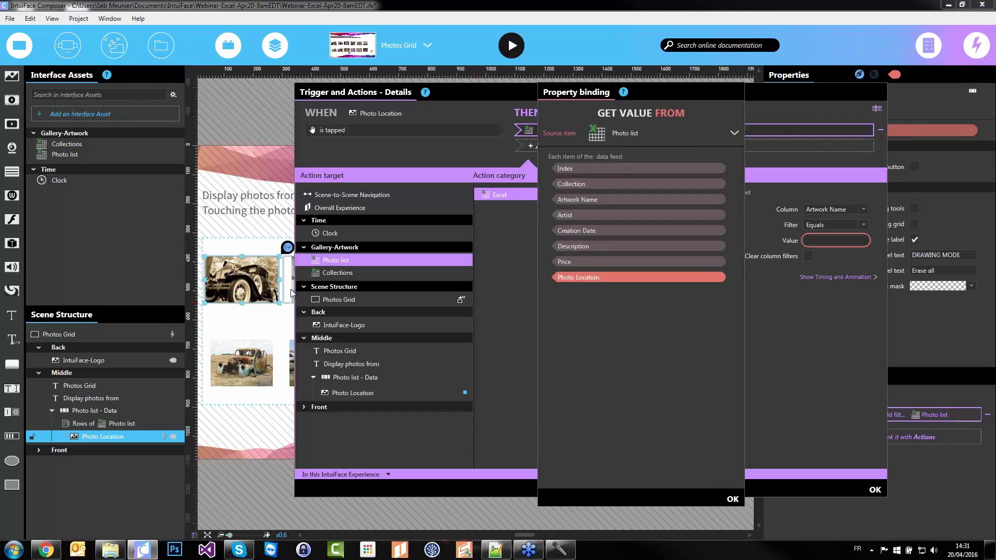
left_click(606, 199)
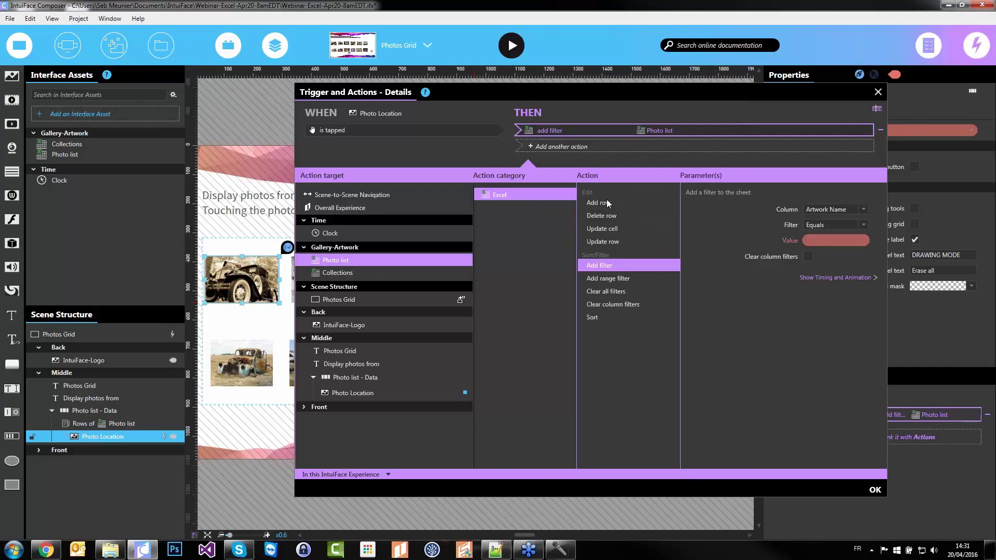
left_click(809, 257)
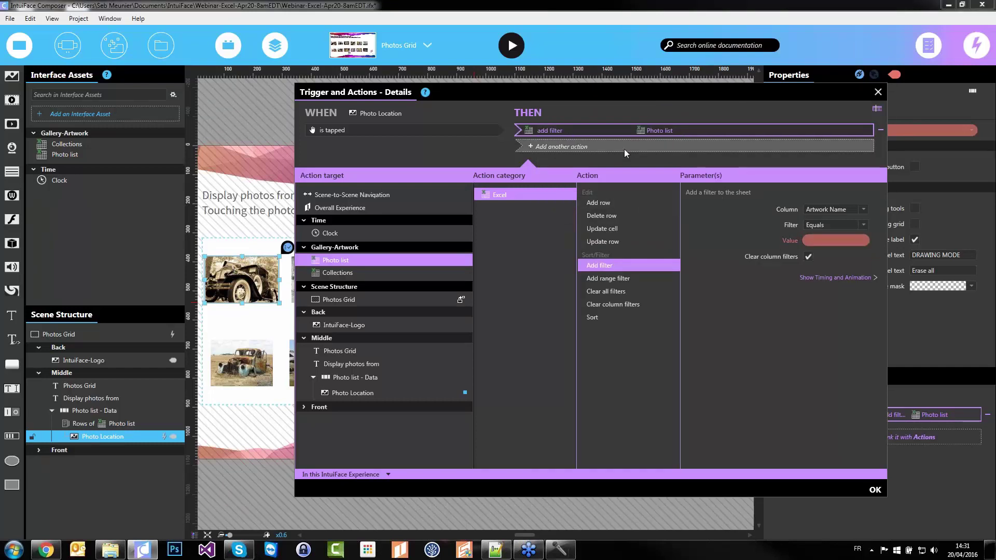
Add a Scene-to-Scene Navigation Next action and confirm the trigger
left_click(625, 147)
left_click(376, 206)
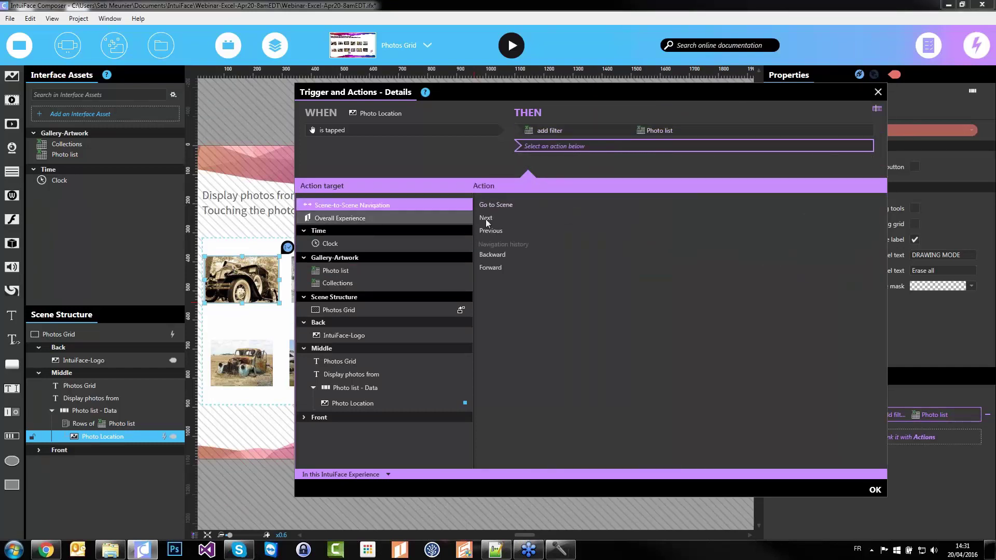
left_click(487, 218)
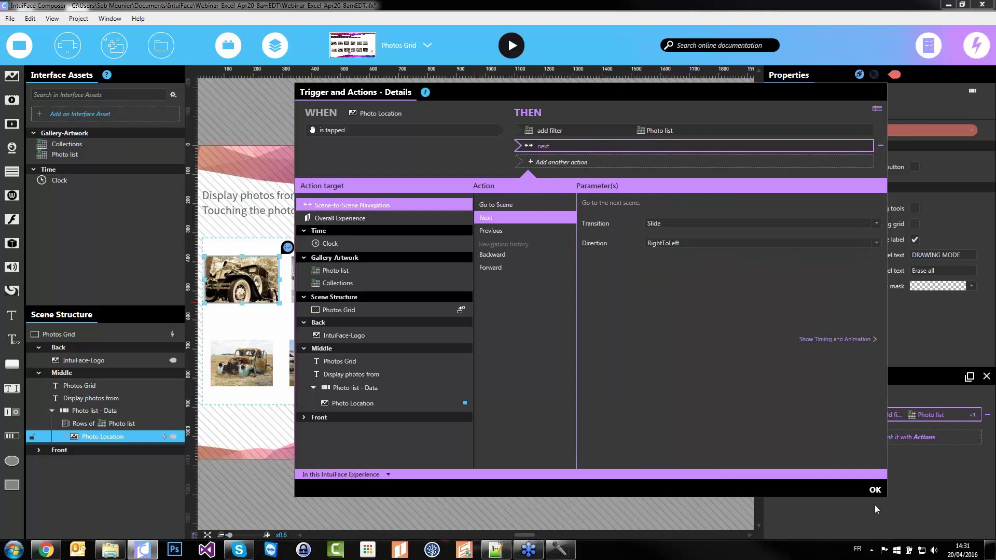
left_click(874, 491)
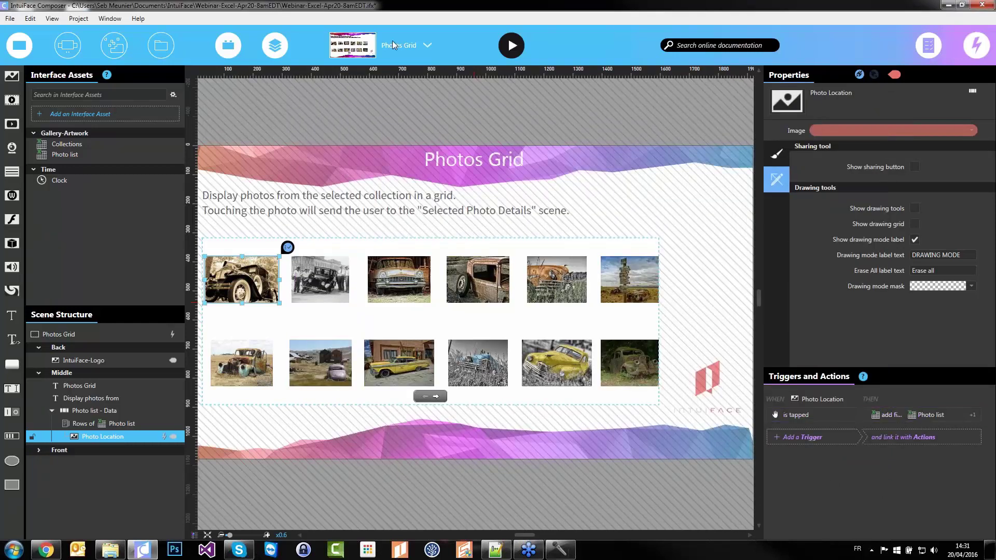
Return to the Main Menu scene and start Play Mode to test the experience
left_click(394, 45)
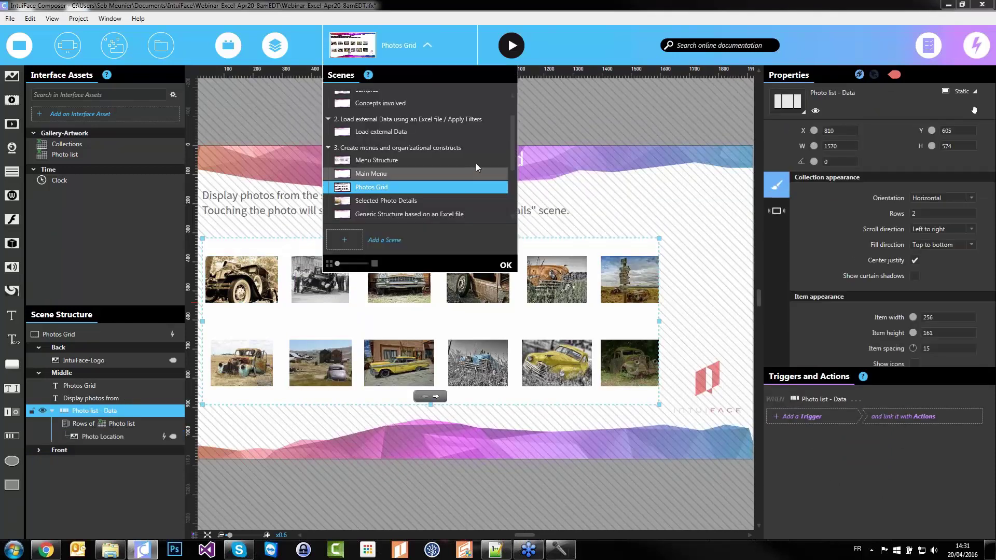
left_click(478, 172)
left_click(551, 104)
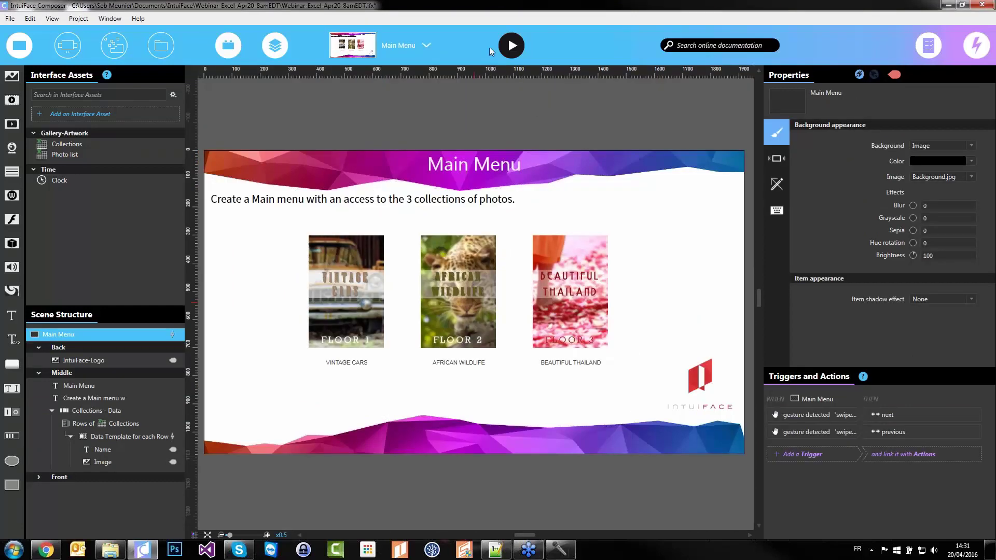
left_click(510, 46)
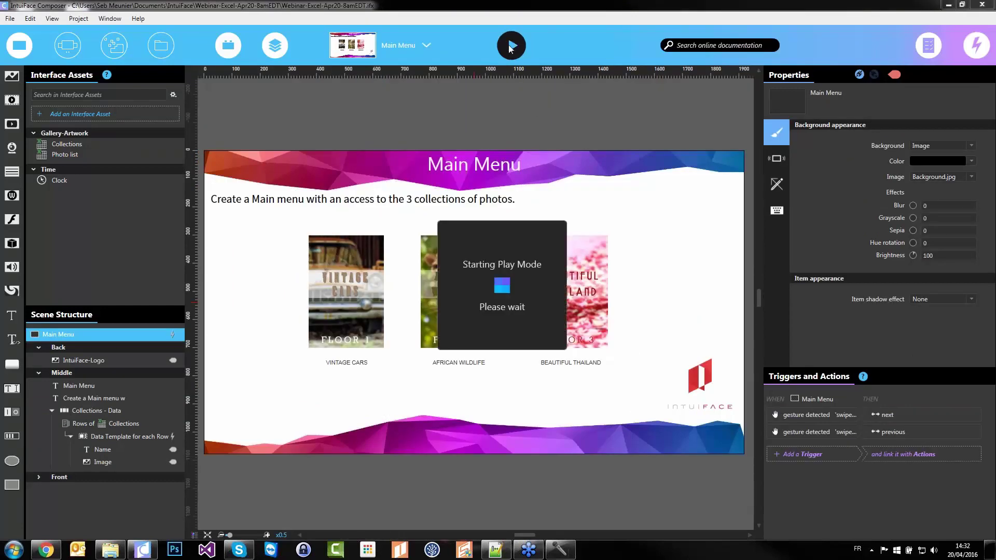
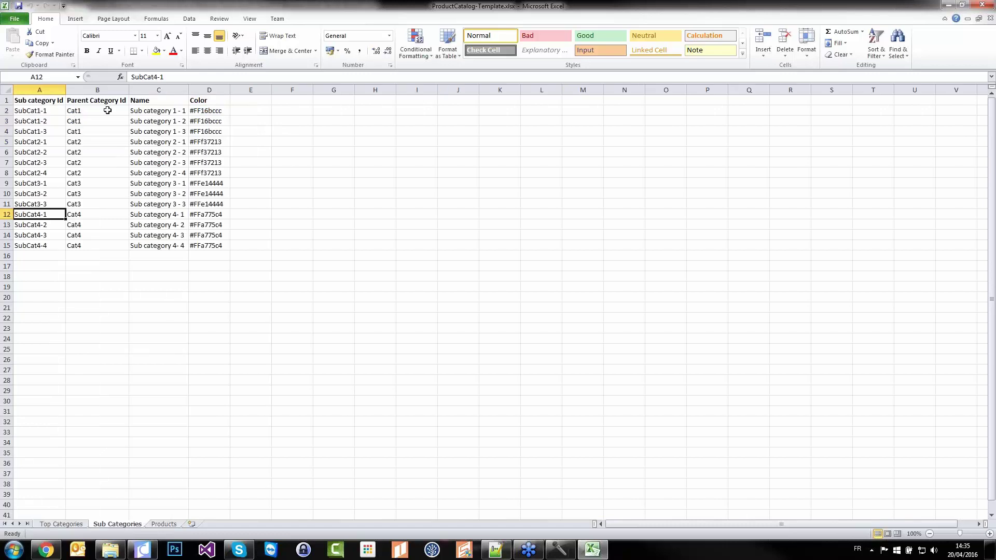
On the Sub Categories sheet, select the Cat1 and Cat2 sub-category rows to see their parent ids
left_click_drag(107, 111, 105, 132)
left_click_drag(40, 110, 83, 172)
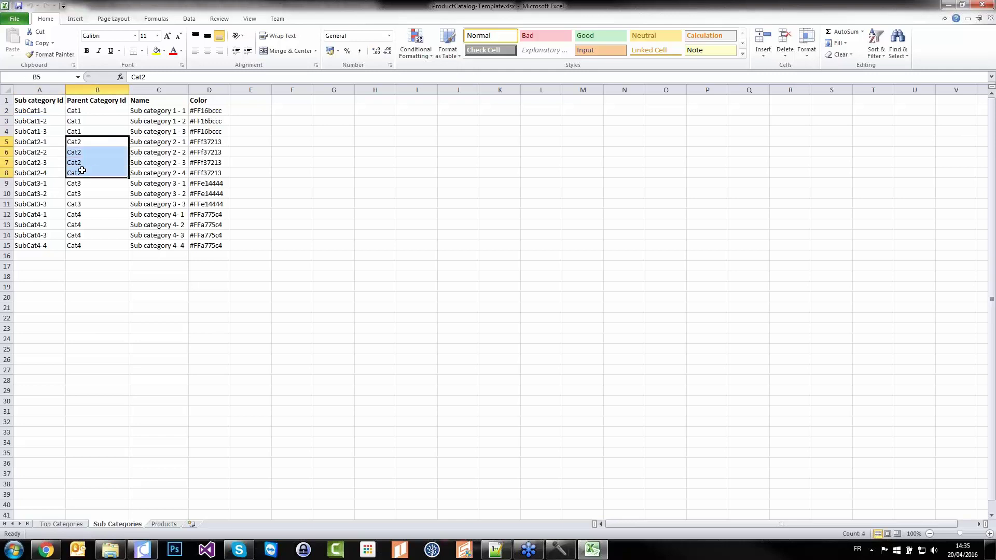
left_click_drag(35, 143, 35, 175)
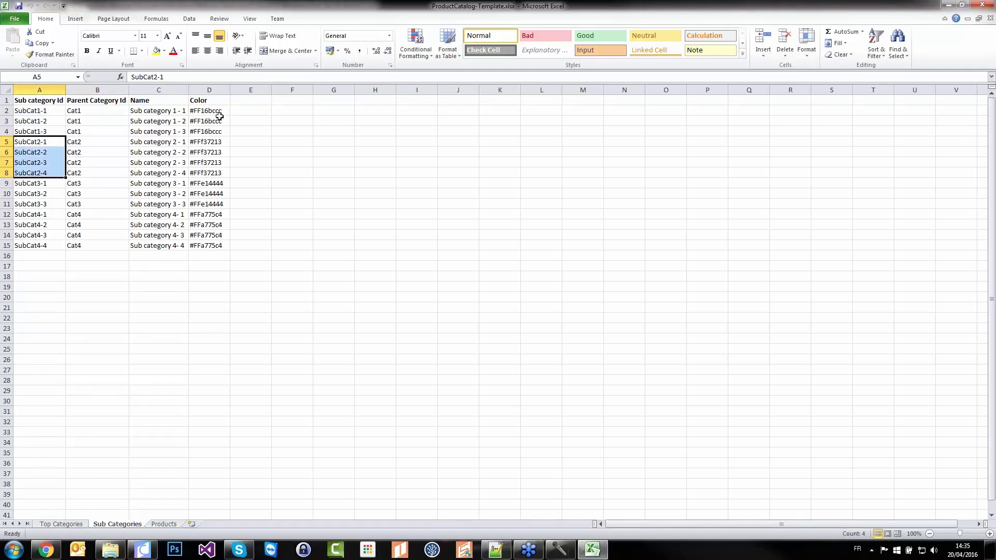
Check Prod-ID1's name, image path and price on the Products sheet, then close Excel
left_click(163, 525)
scroll(112, 248, "up", 13)
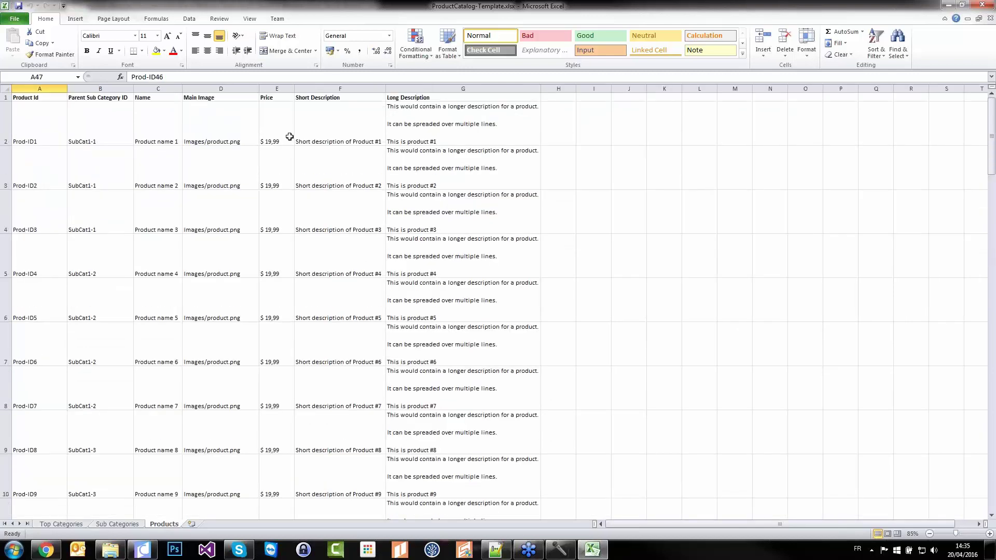
left_click(42, 125)
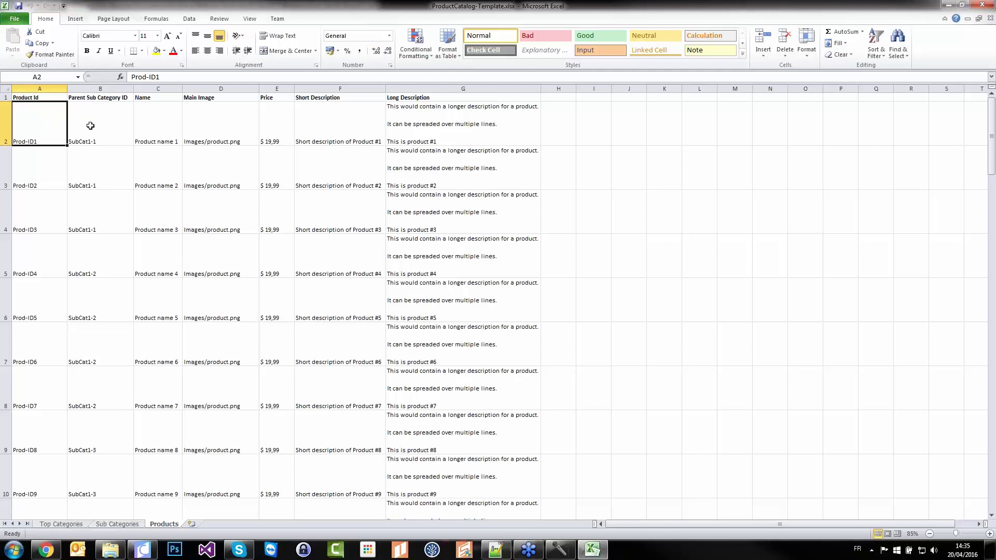
left_click(160, 124)
left_click(232, 122)
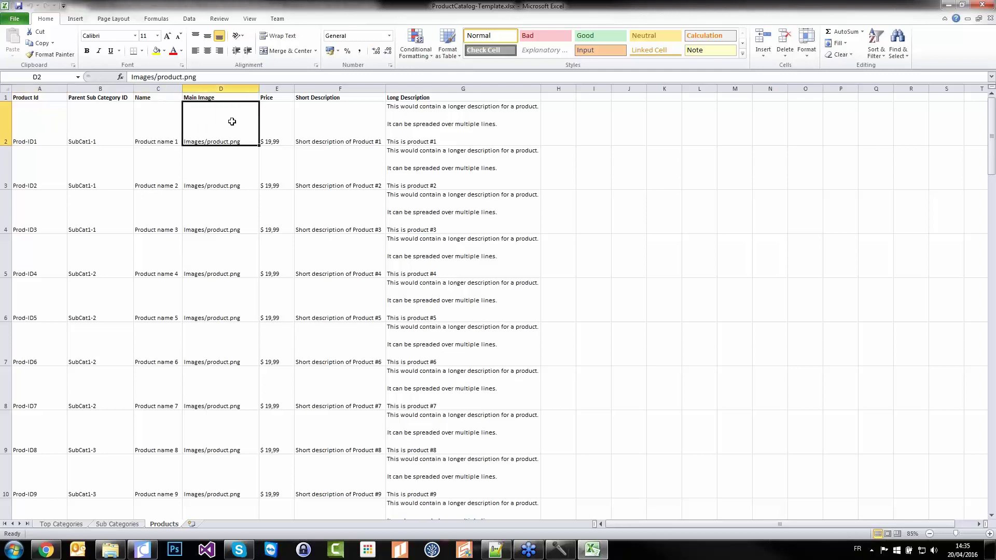
left_click(277, 122)
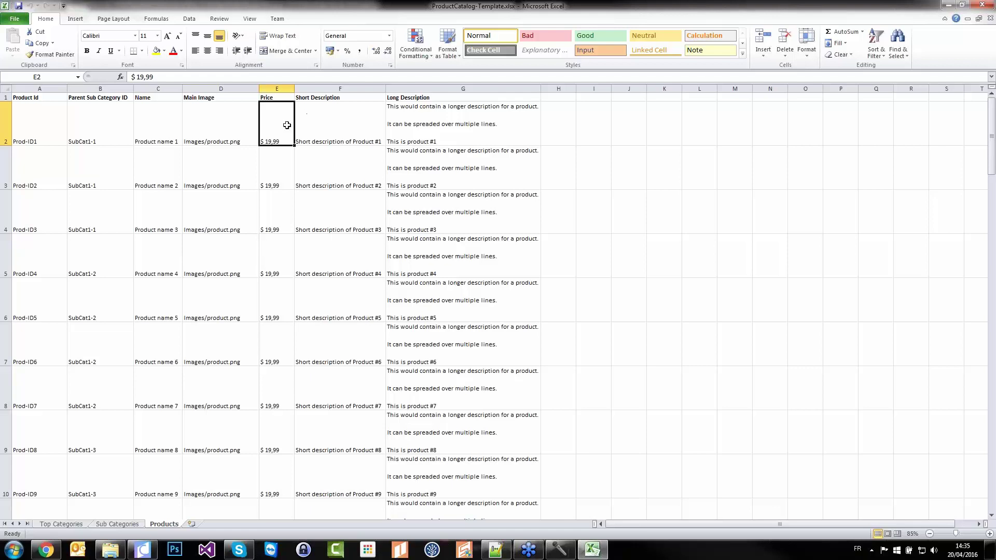
left_click(983, 5)
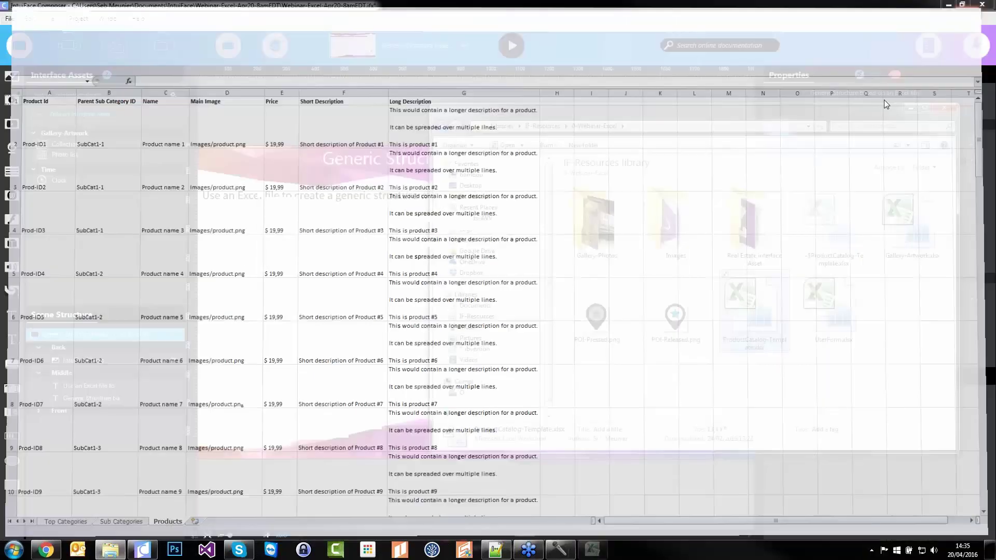
Look inside the Images folder at the product.png placeholder, then return to 0-Webinar-Excel
double_click(674, 240)
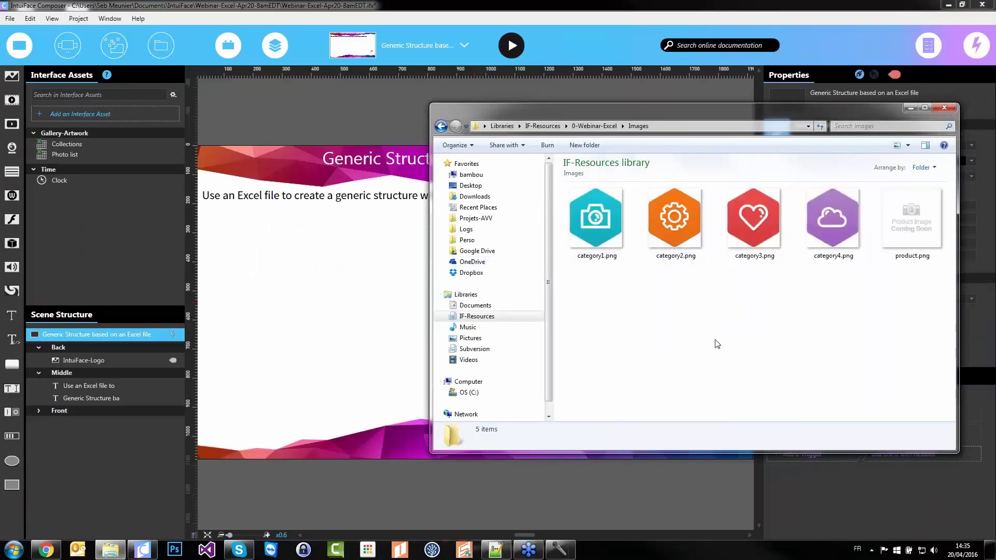
left_click(914, 223)
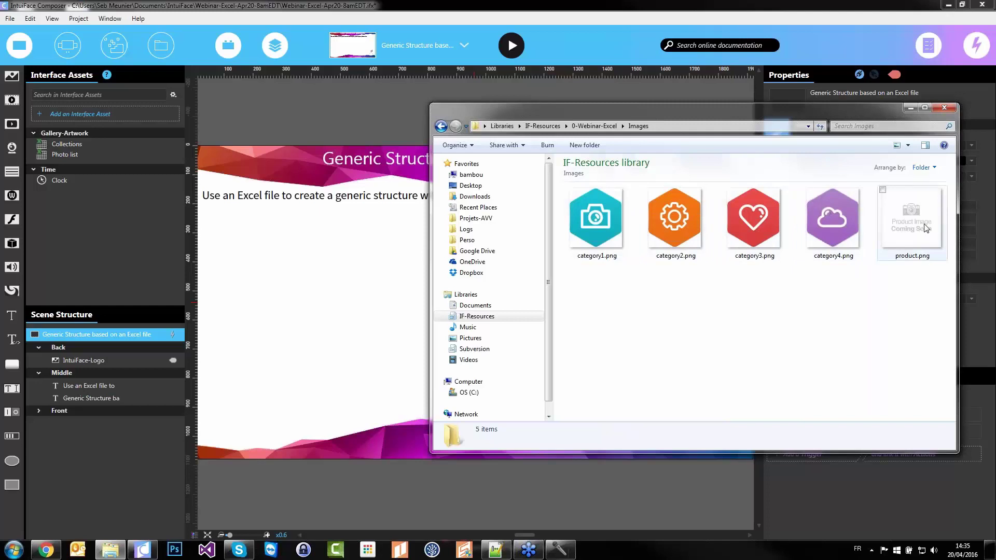
key("BackSpace")
Select the Images folder with ProductCatalog-Template.xlsx and drag both onto the Composer scene
left_click(659, 398)
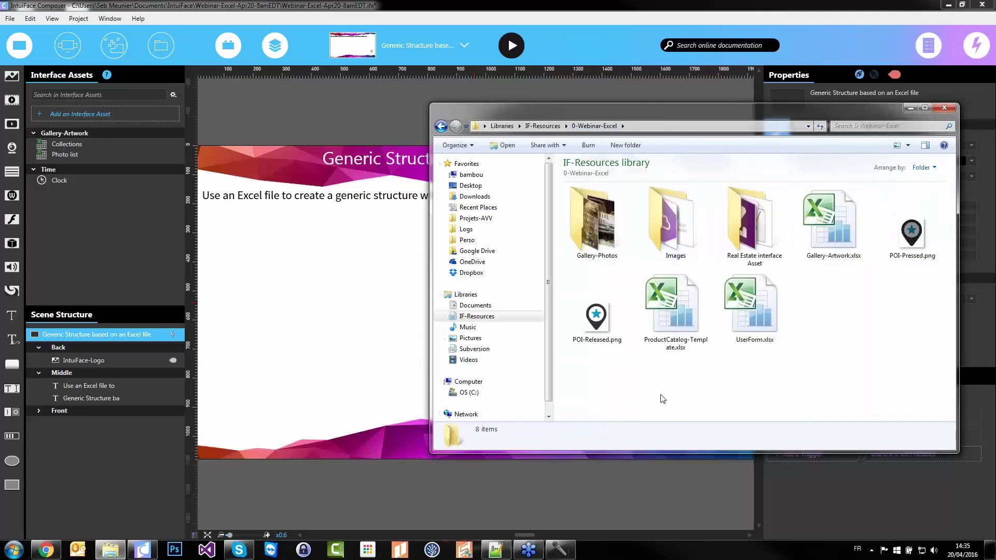
left_click(680, 331)
left_click(674, 223, "ctrl")
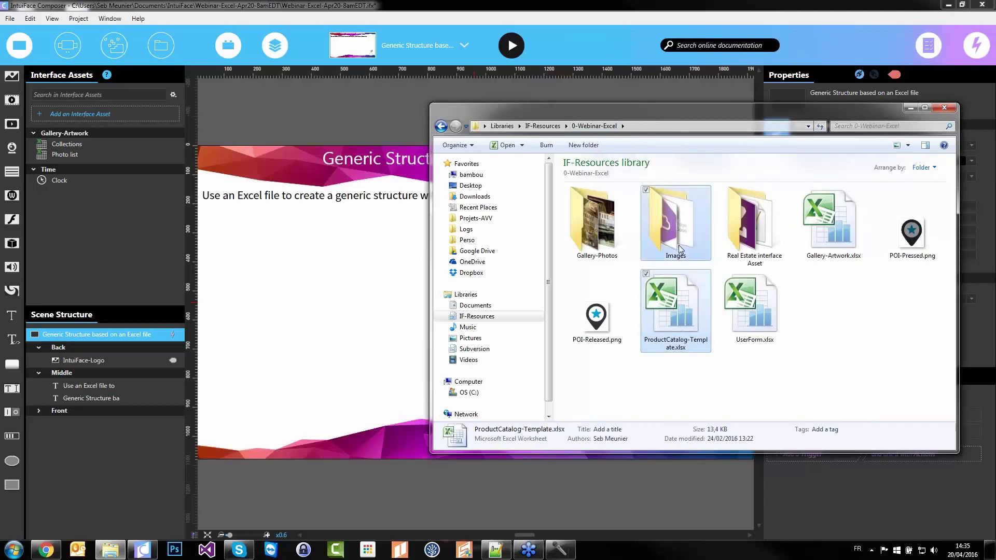
left_click_drag(679, 336, 214, 314)
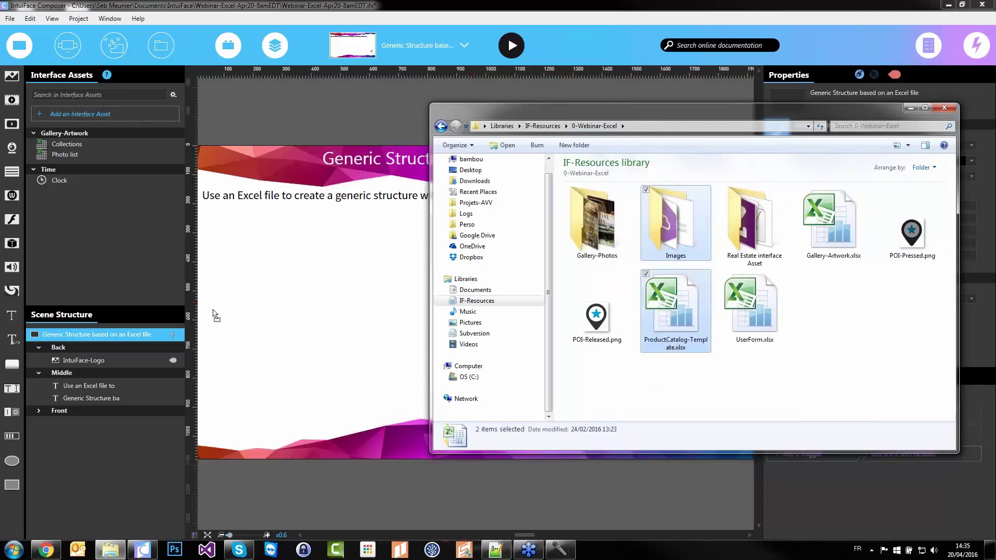
left_click_drag(117, 185, 348, 330)
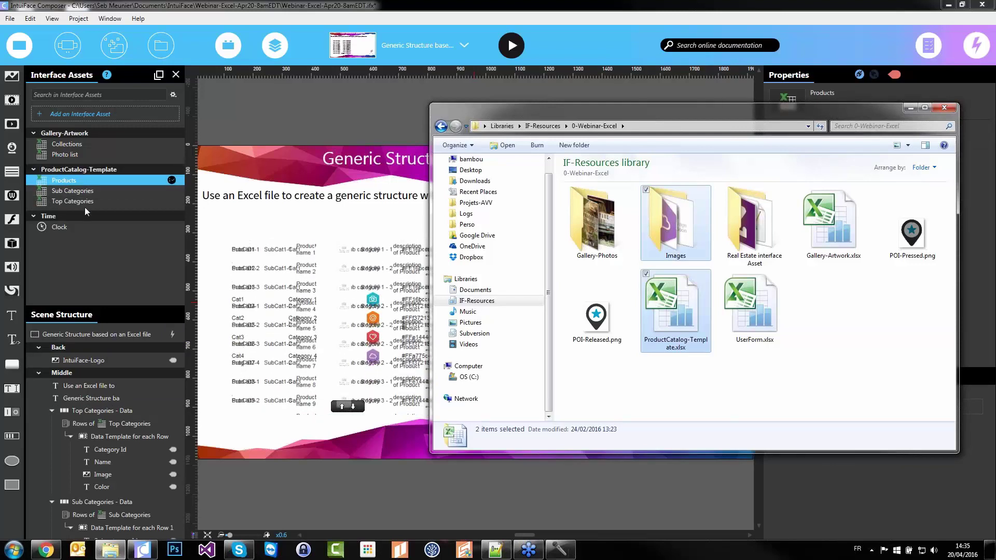
Place Products on the right, Sub Categories at the bottom, and Top Categories upper-left at X 452, Y 550
left_click(245, 218)
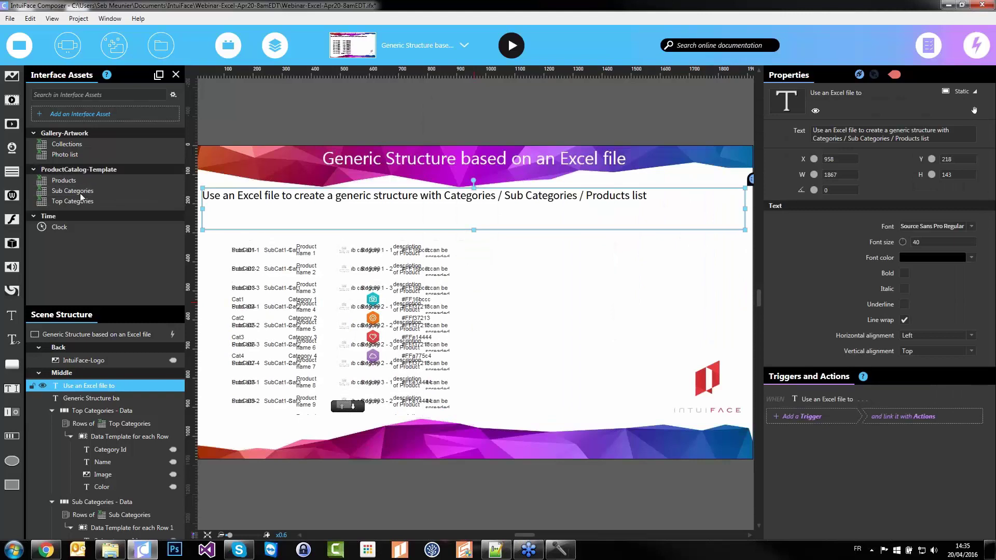
left_click(349, 365)
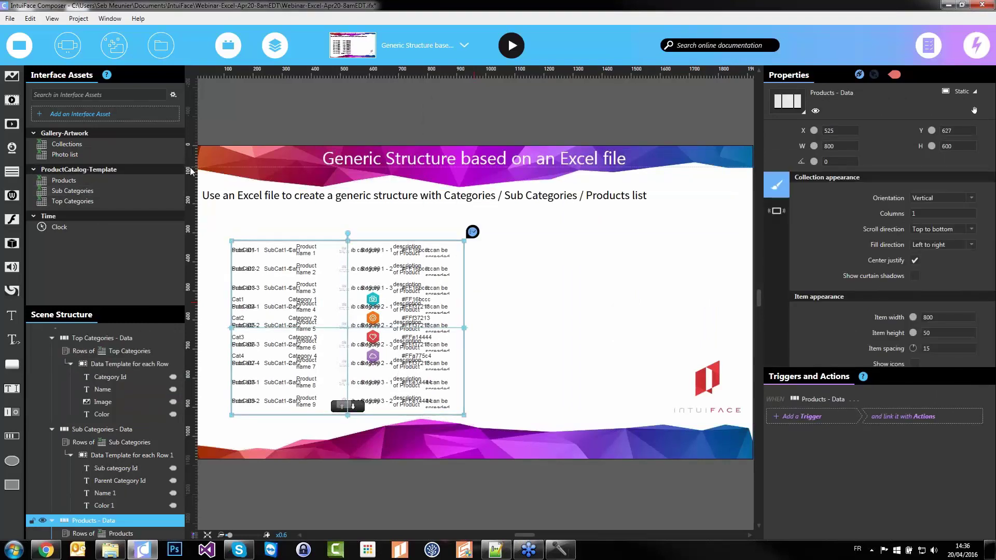
left_click_drag(121, 309, 120, 216)
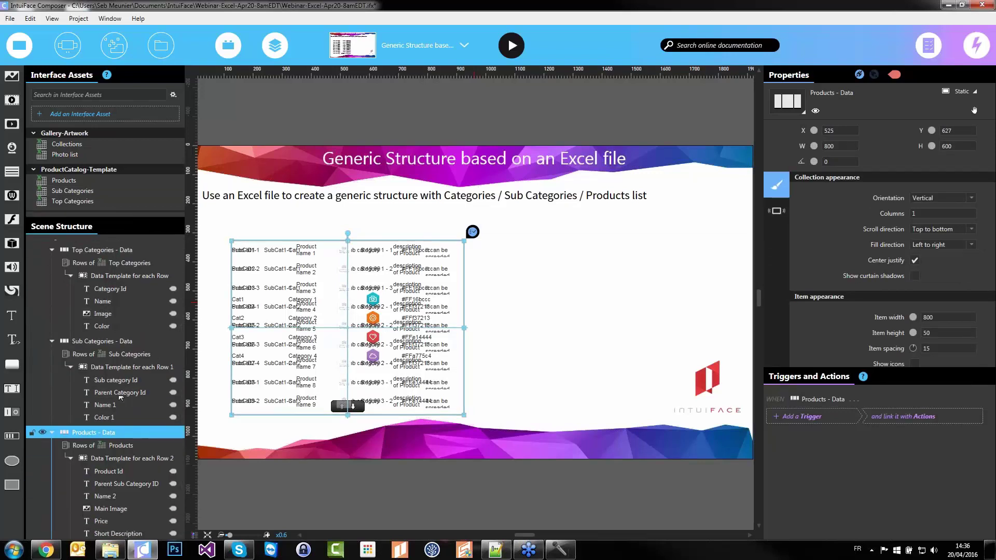
left_click_drag(370, 343, 633, 327)
left_click_drag(374, 358, 486, 530)
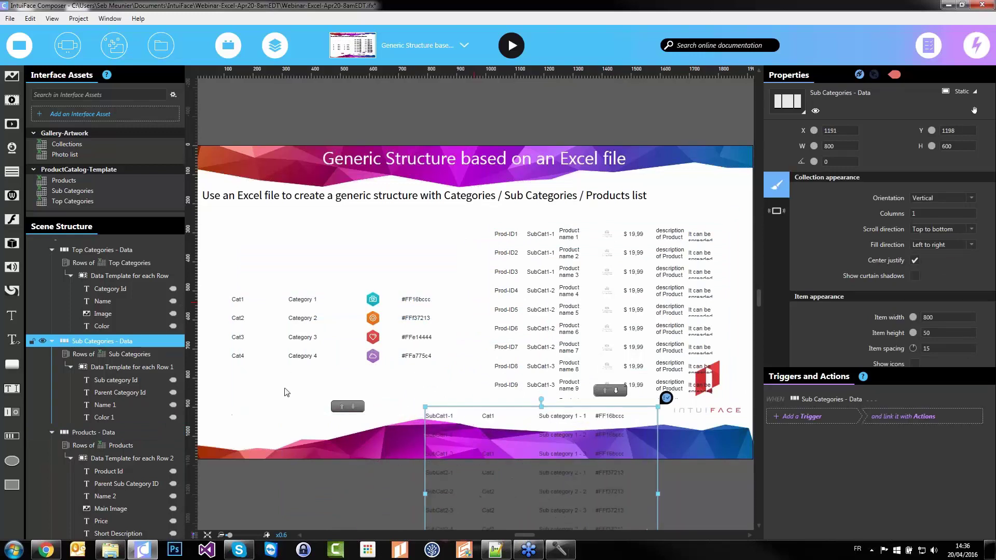
left_click_drag(351, 330, 332, 319)
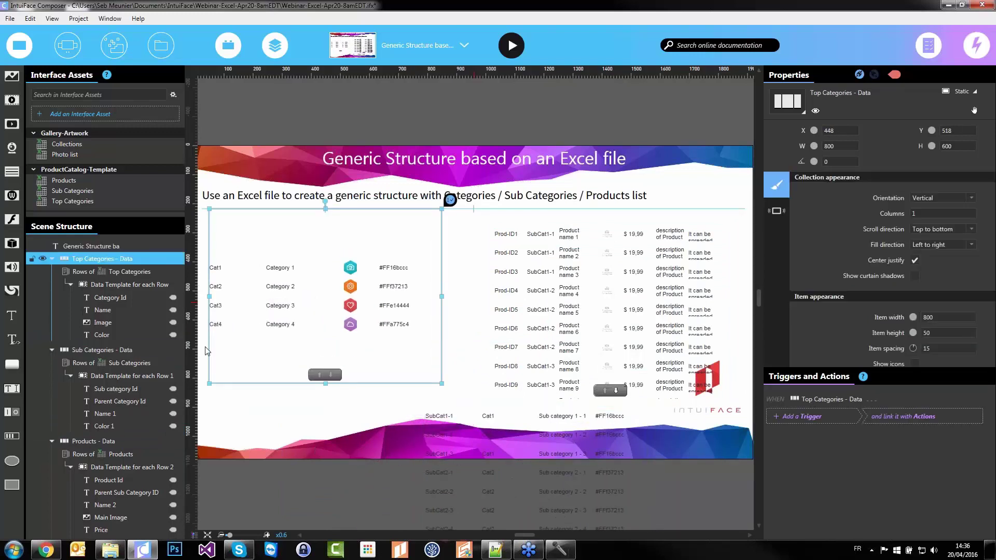
left_click_drag(361, 286, 363, 294)
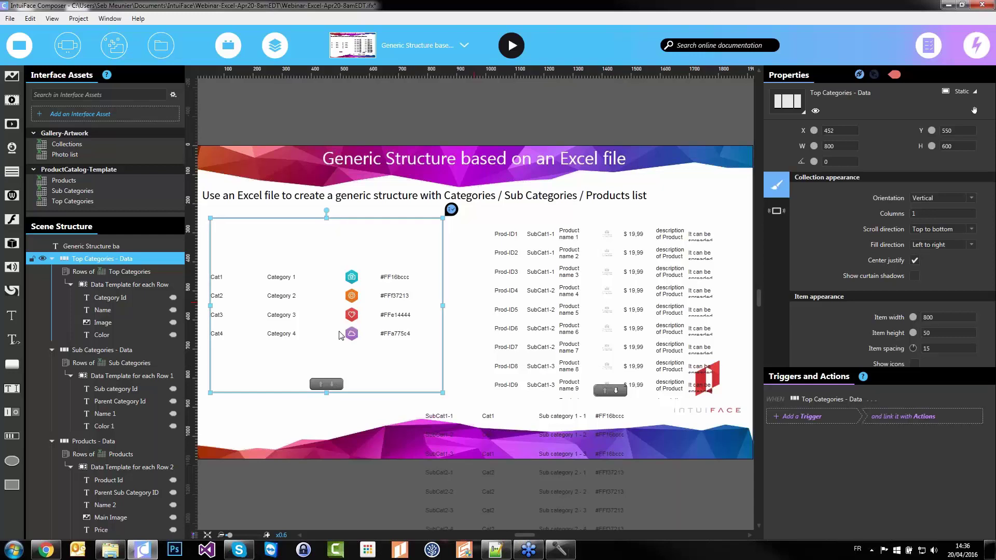
left_click(218, 413)
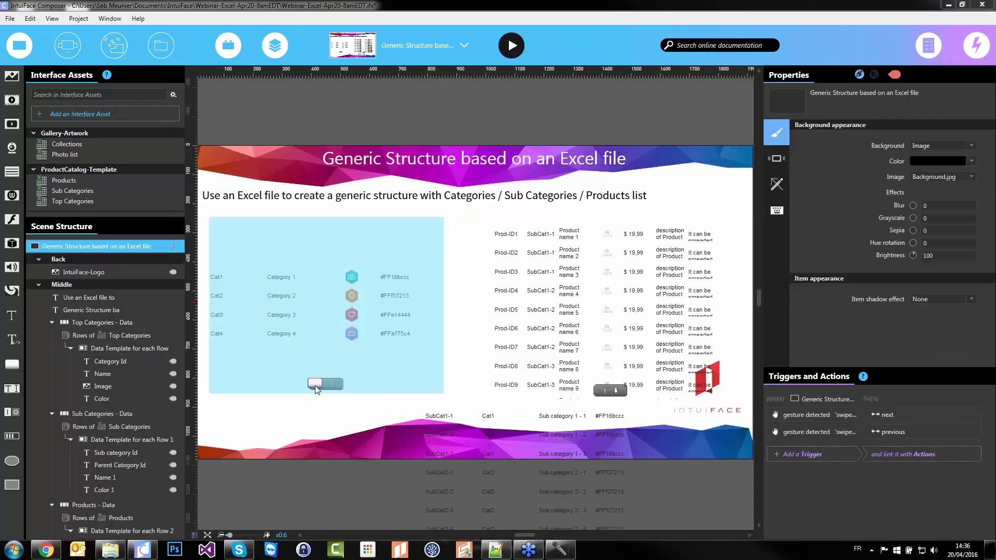
Add a button and bind its text to the Top Categories Name field
left_click_drag(292, 434, 311, 419)
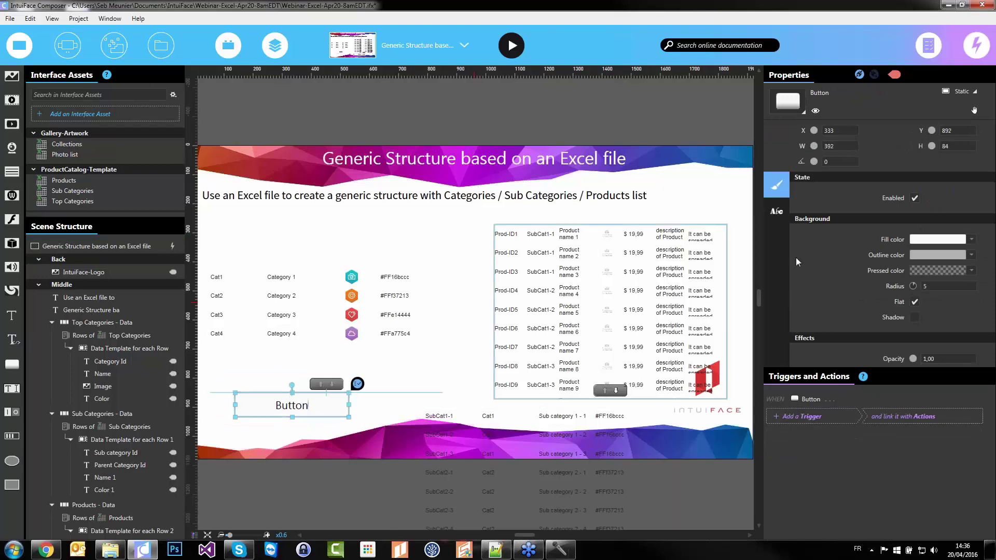
left_click(777, 213)
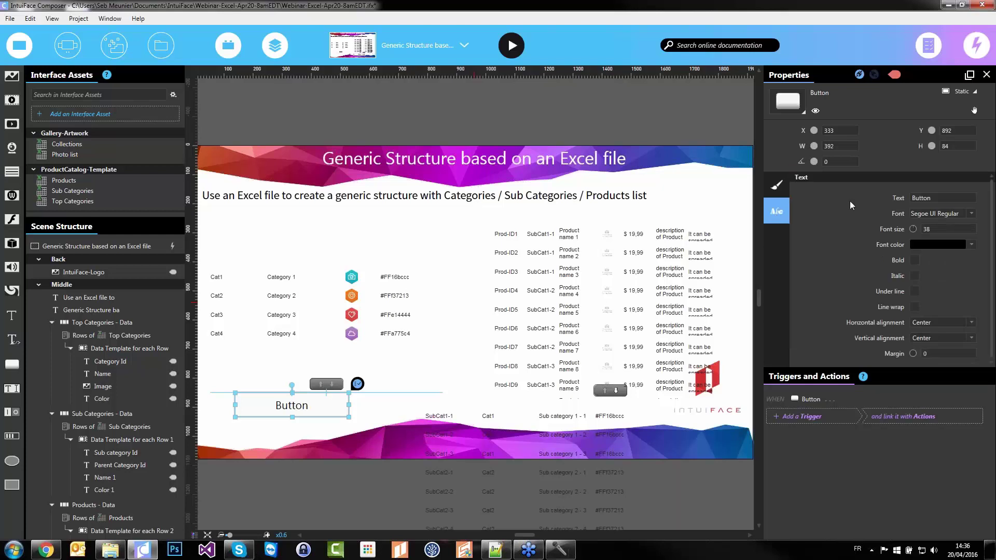
left_click(984, 198)
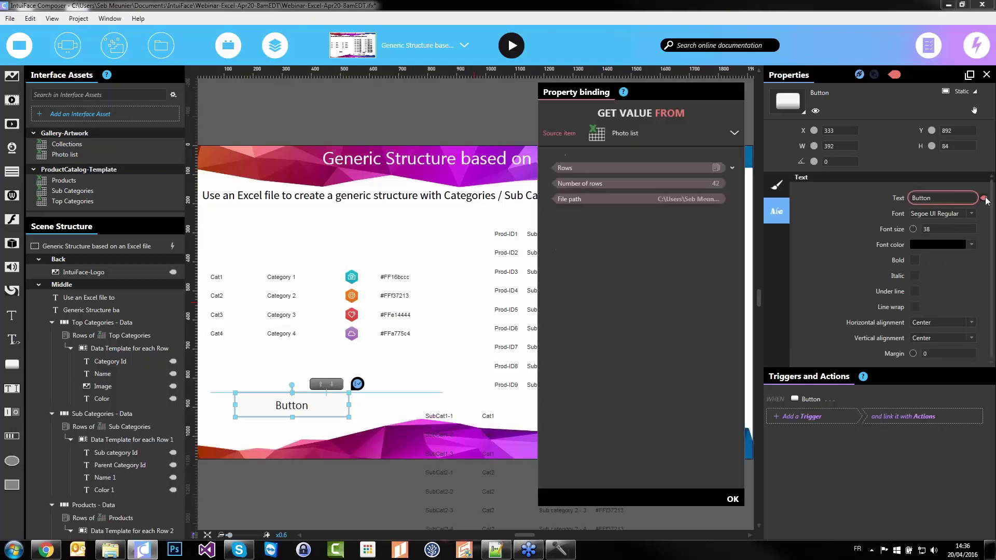
left_click(671, 133)
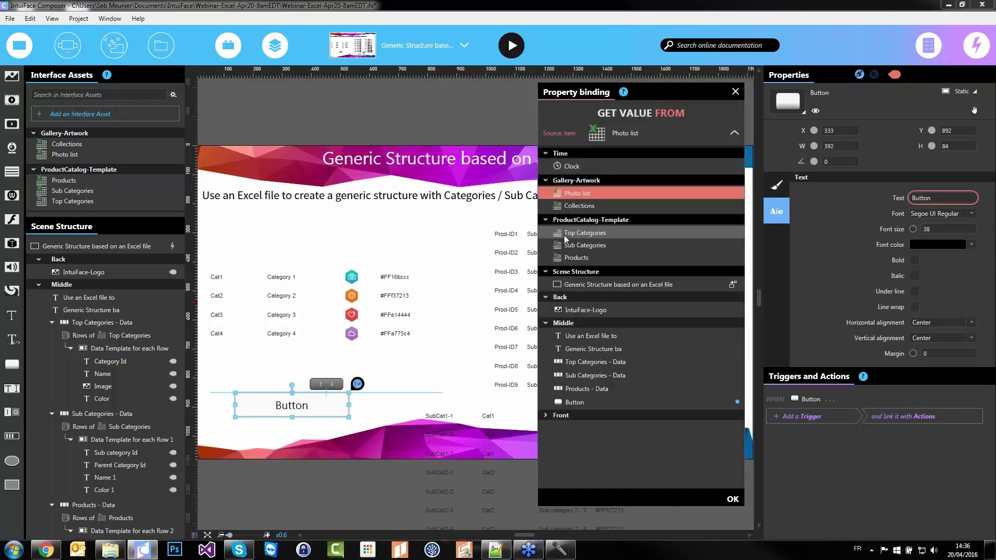
left_click(566, 234)
left_click(732, 169)
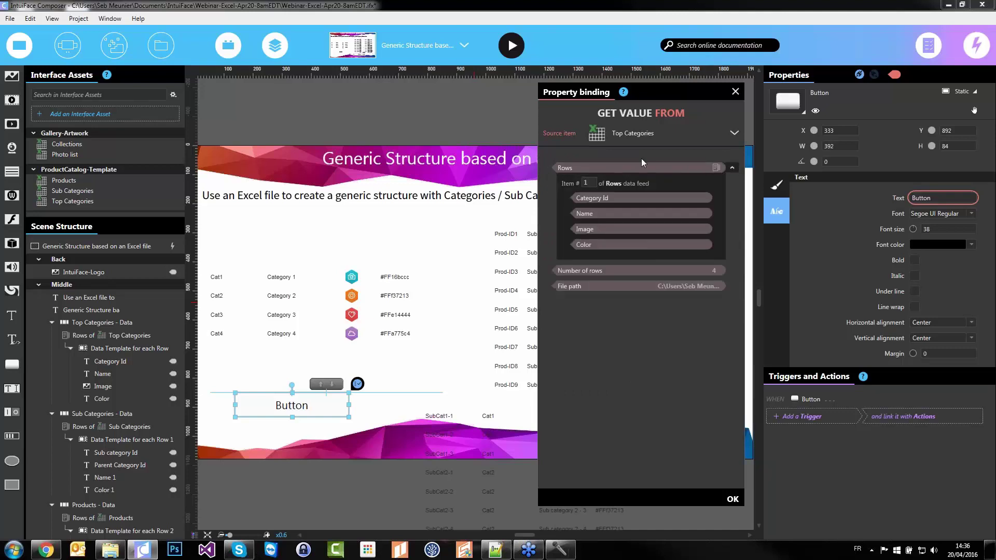
left_click(604, 214)
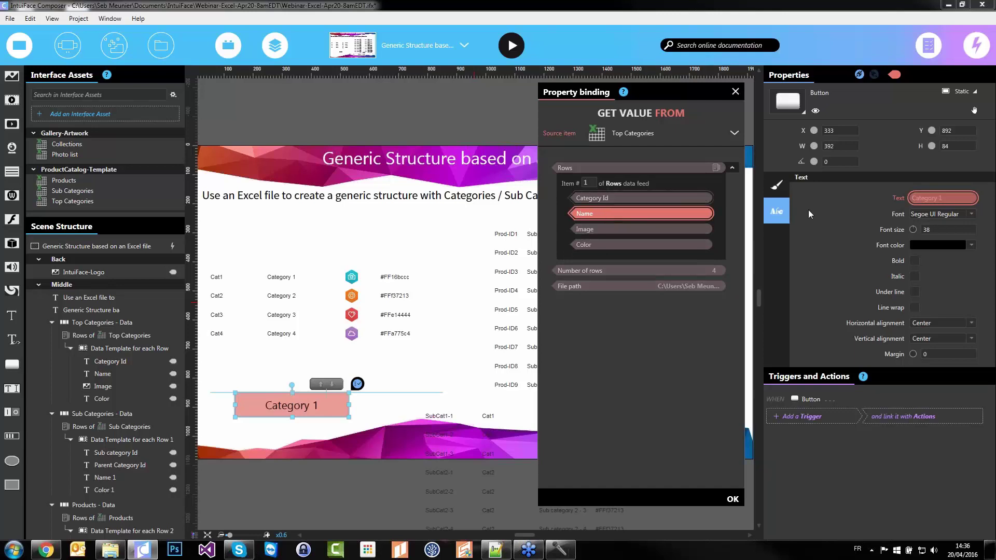
left_click(862, 227)
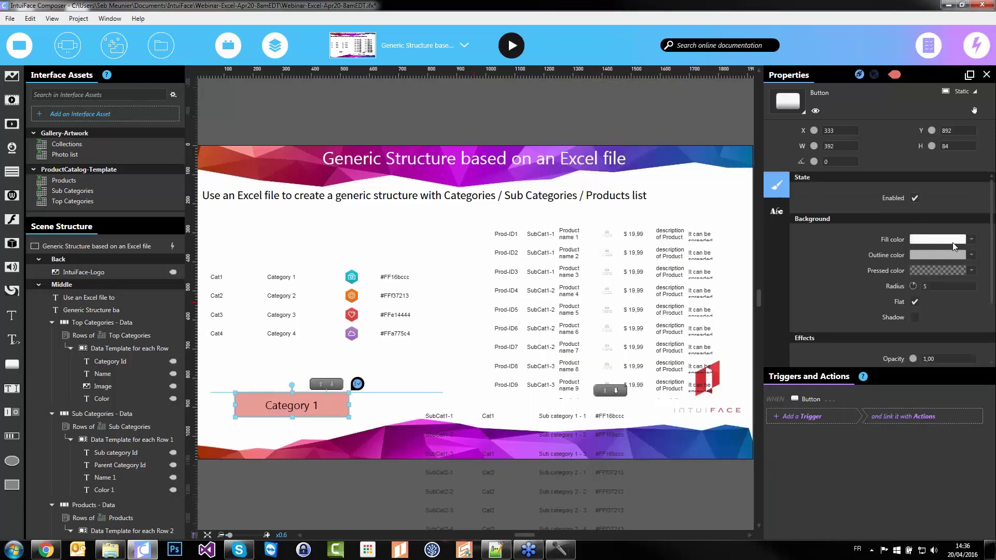
Bind the button's fill to the Color column and make its outline fully transparent
left_click(971, 240)
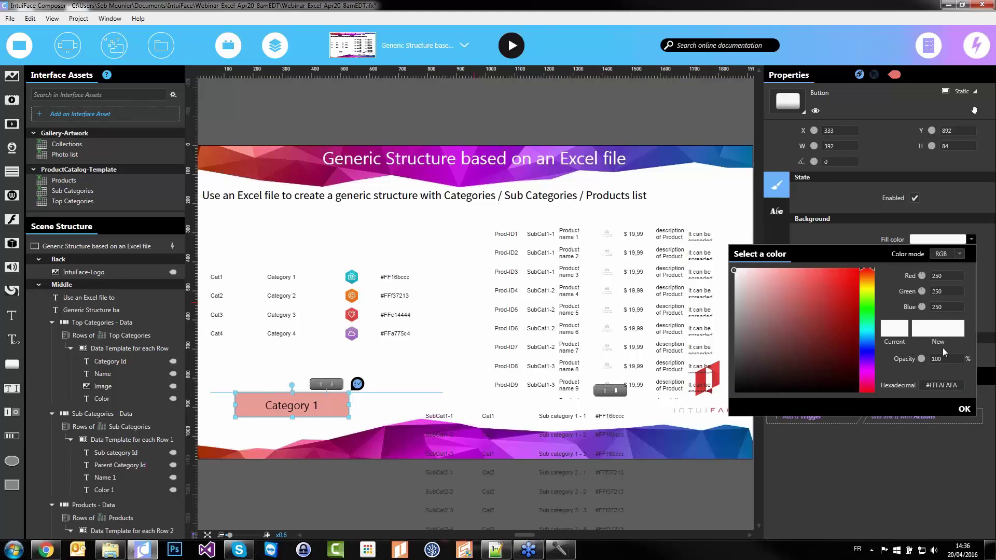
left_click(989, 241)
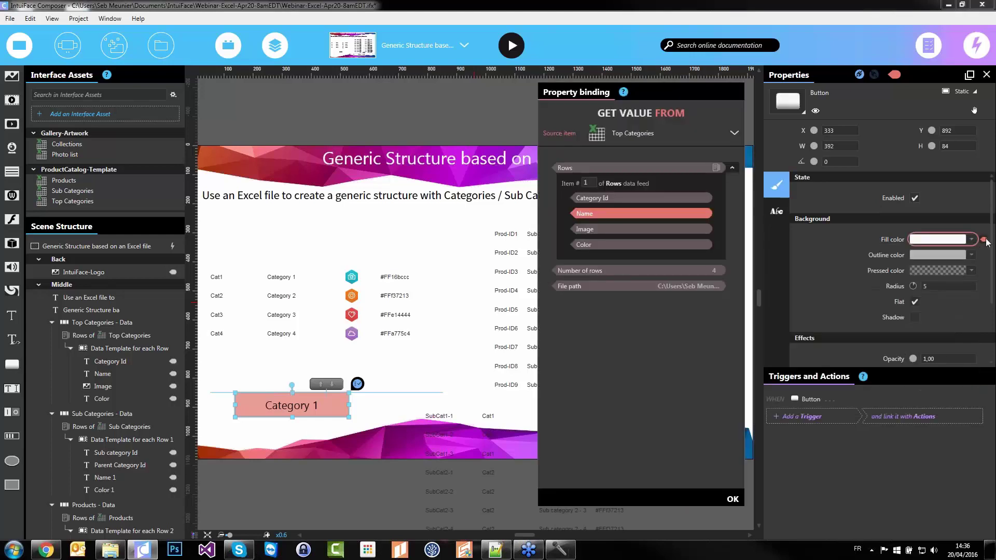
left_click(642, 252)
left_click(949, 260)
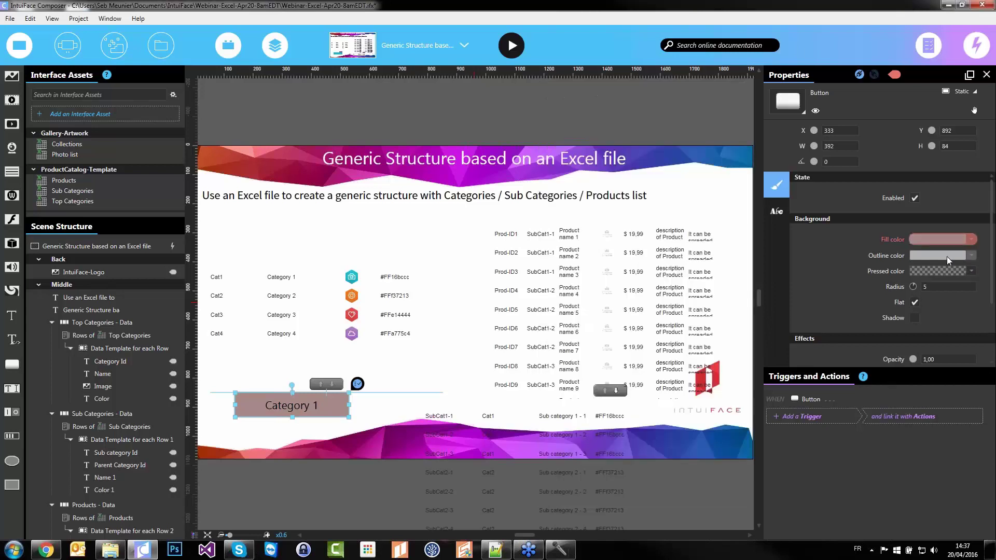
left_click(924, 256)
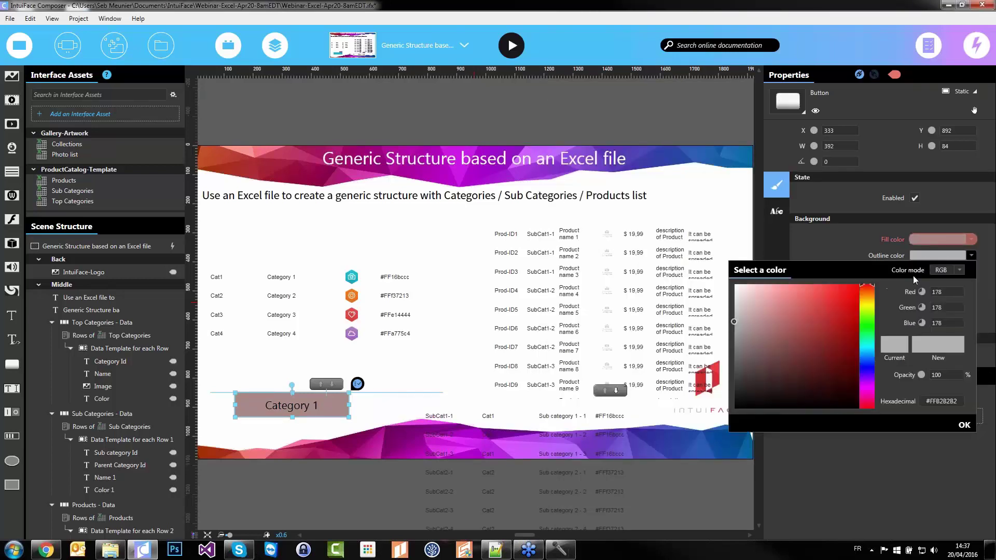
left_click_drag(922, 375, 882, 374)
left_click(964, 425)
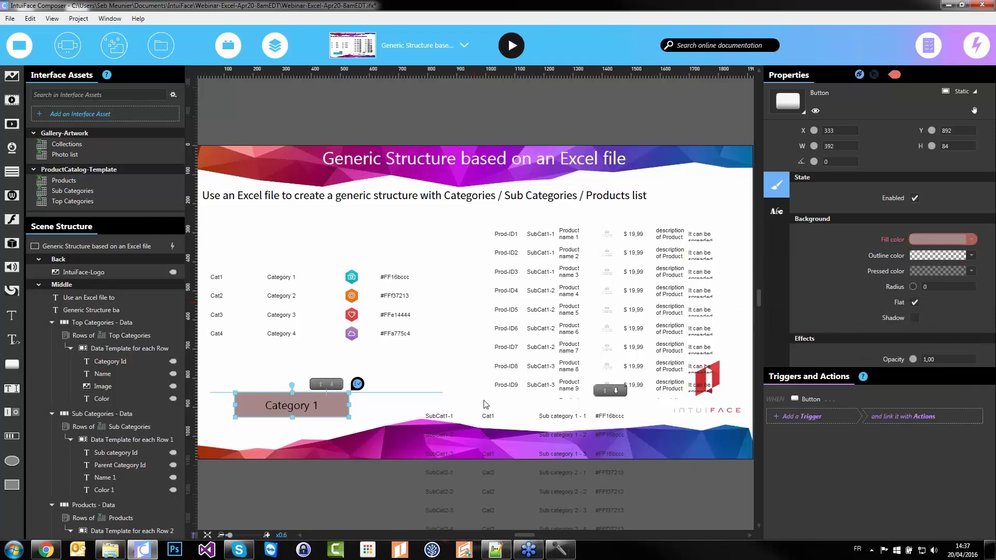
Make the button text white and add a To uppercase converter to it
left_click(363, 414)
left_click(328, 414)
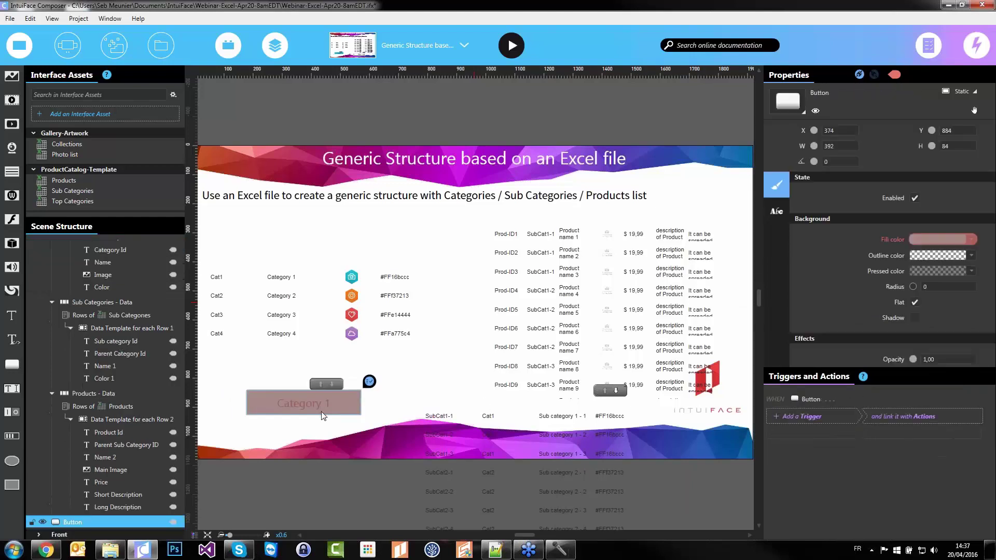
left_click(365, 432)
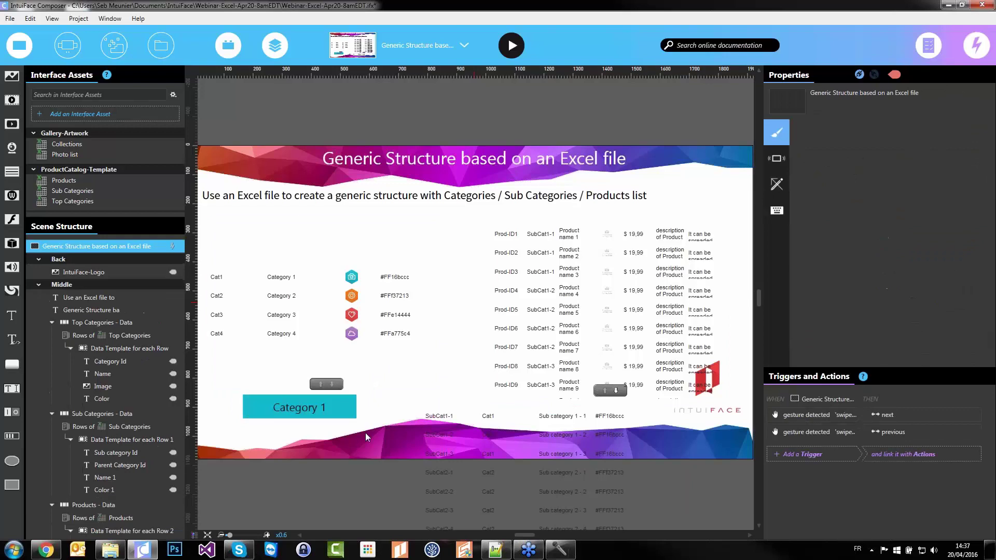
left_click(336, 415)
left_click(776, 211)
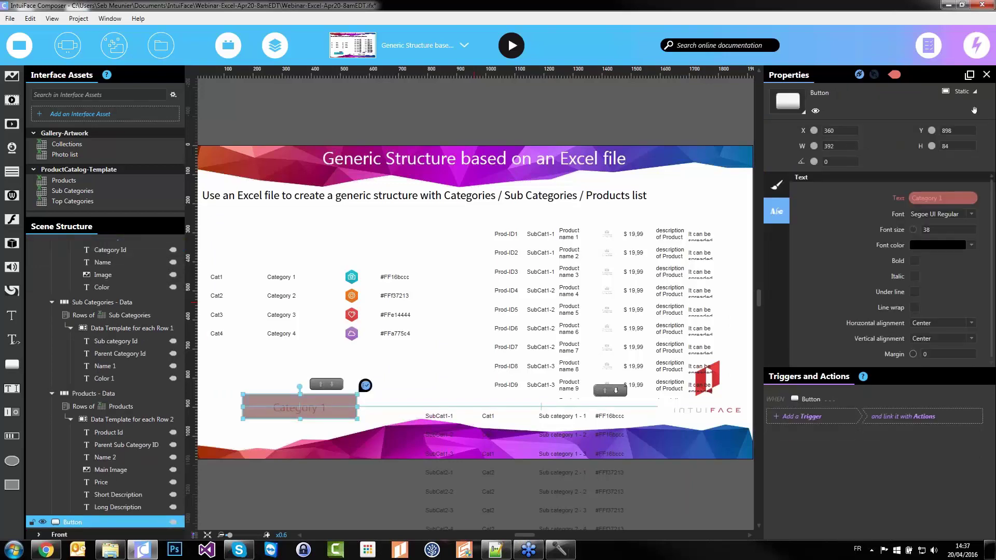
left_click(938, 245)
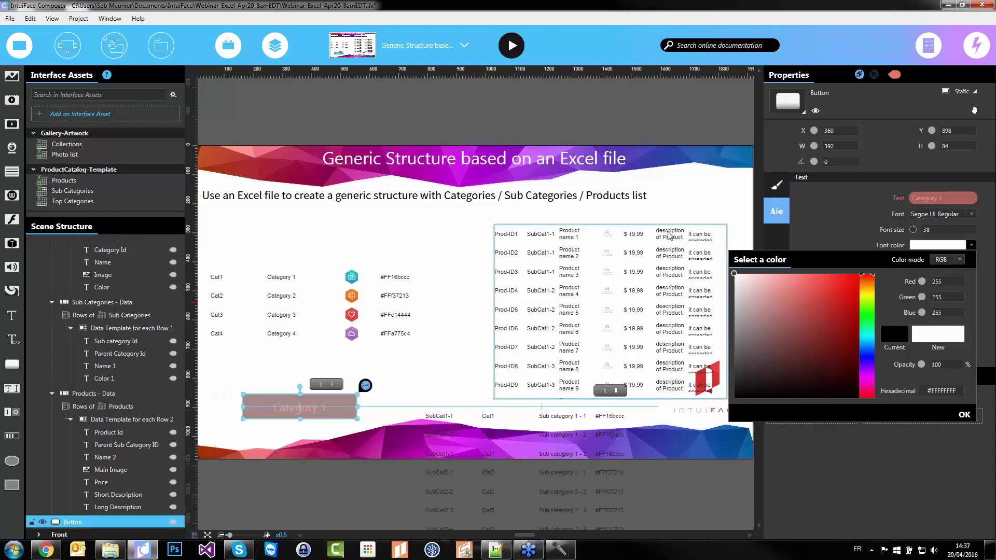
left_click(964, 415)
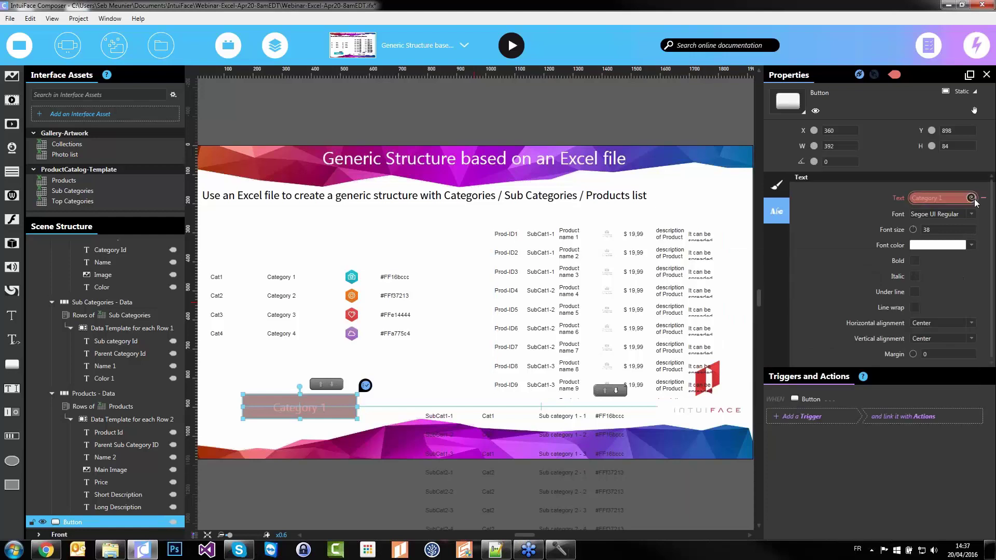
left_click(971, 198)
left_click(824, 364)
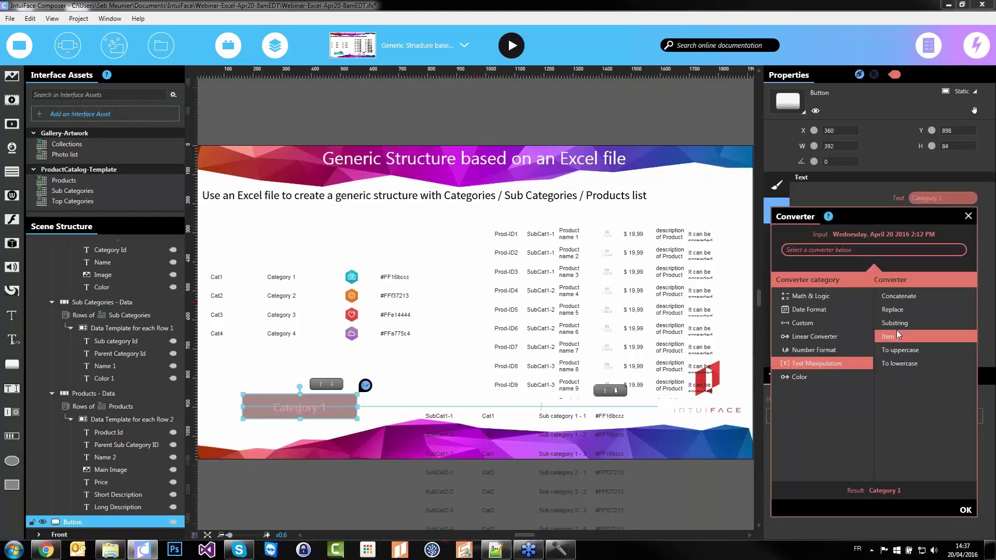
left_click(906, 357)
left_click(964, 510)
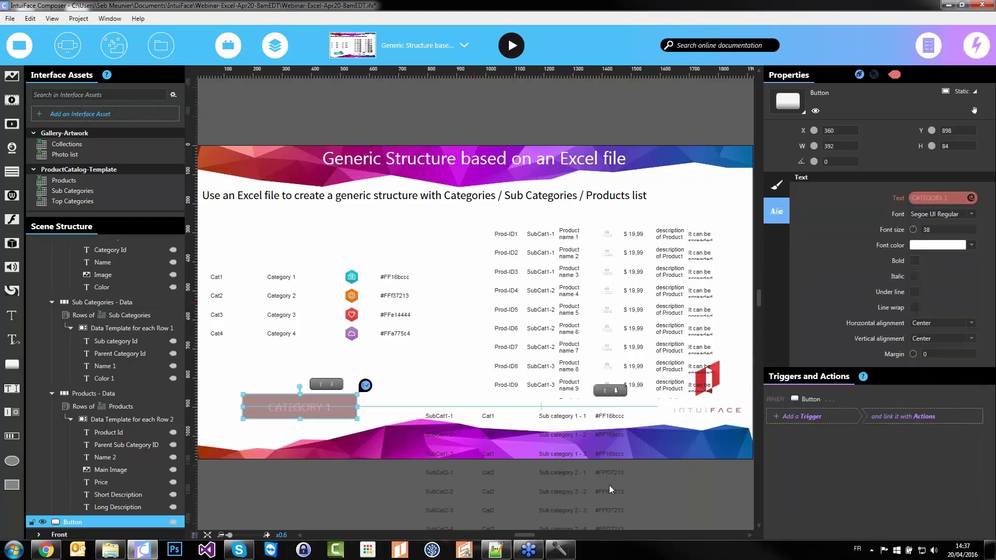
left_click(313, 466)
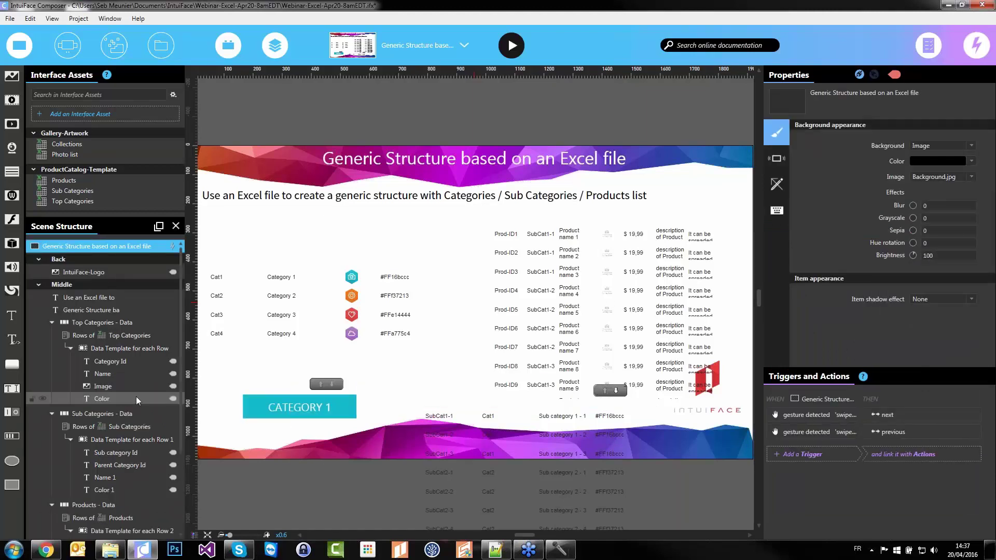
Move the category image out of the data template, beside the button, sized 60×60
left_click(102, 386)
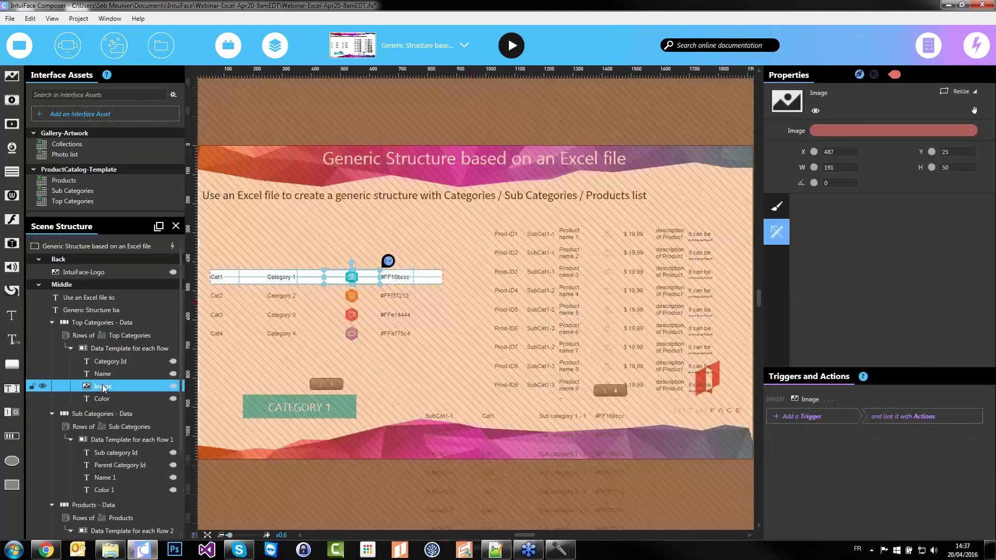
left_click_drag(105, 392, 78, 291)
left_click_drag(352, 277, 229, 408)
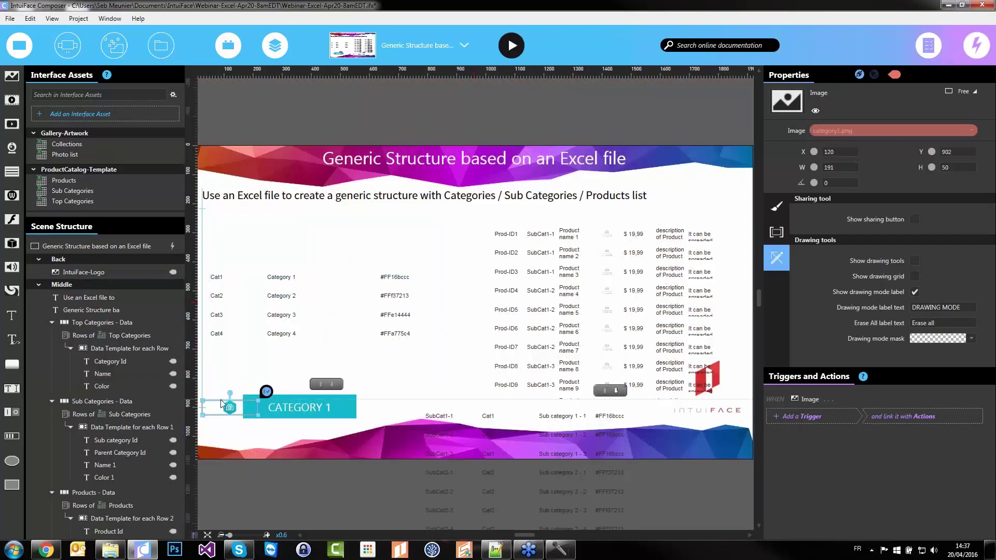
double_click(863, 167)
key("Tab")
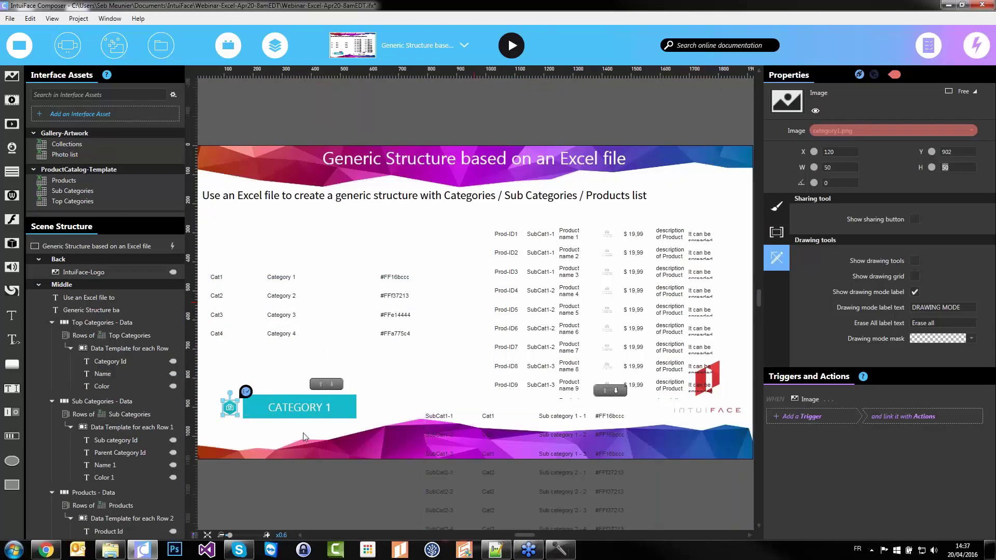
left_click(263, 445)
scroll(262, 435, "up", 4)
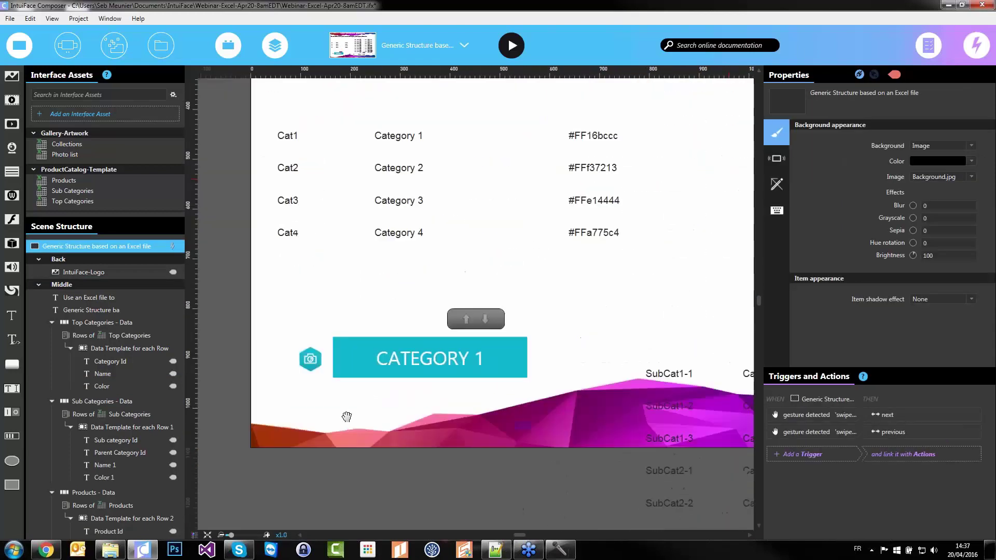
left_click(294, 396)
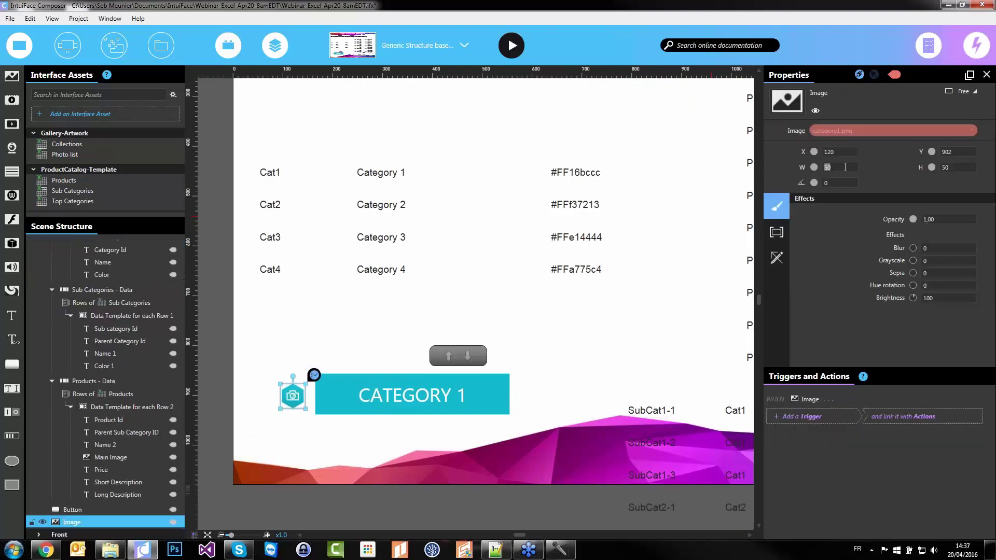
type("60")
key("Tab")
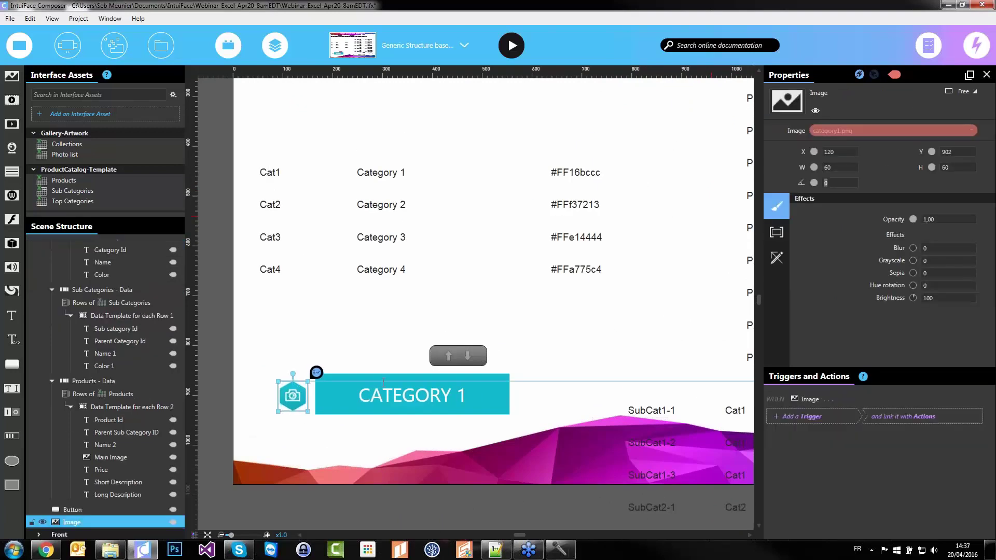
Set the CATEGORY 1 button to 60 high, narrow it to 315, and select both elements
left_click(383, 382)
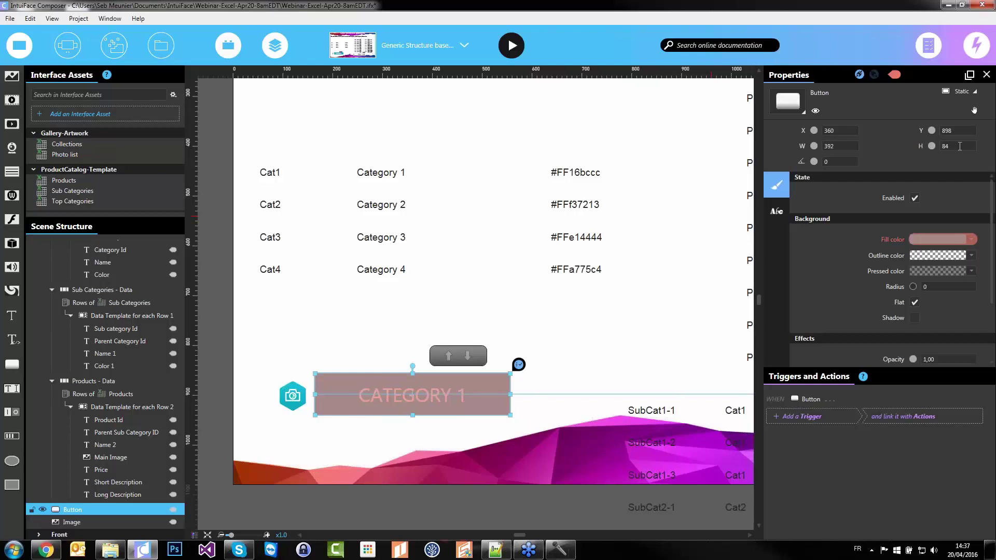
key("Tab")
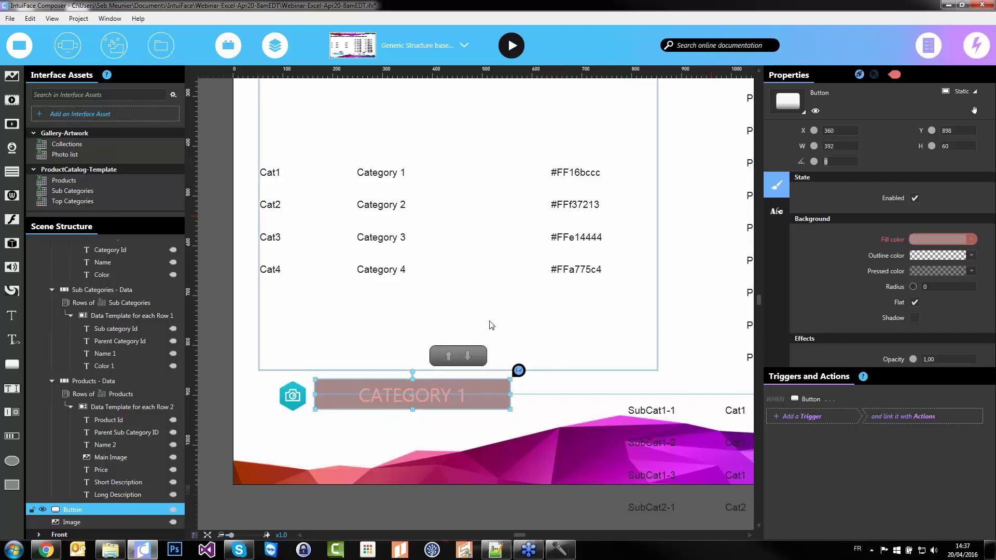
left_click_drag(509, 396, 472, 397)
left_click_drag(352, 399, 353, 401)
left_click(318, 458)
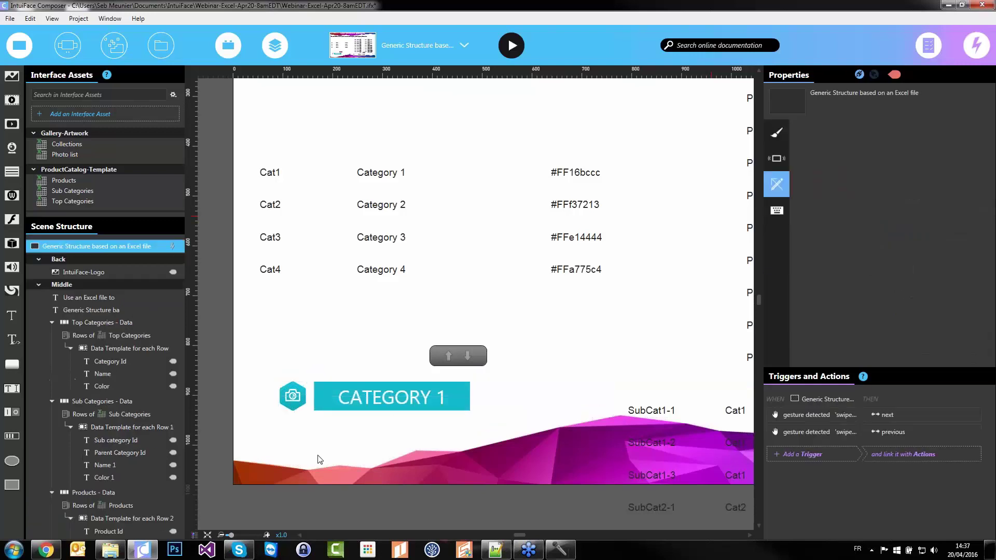
left_click_drag(333, 417, 341, 401)
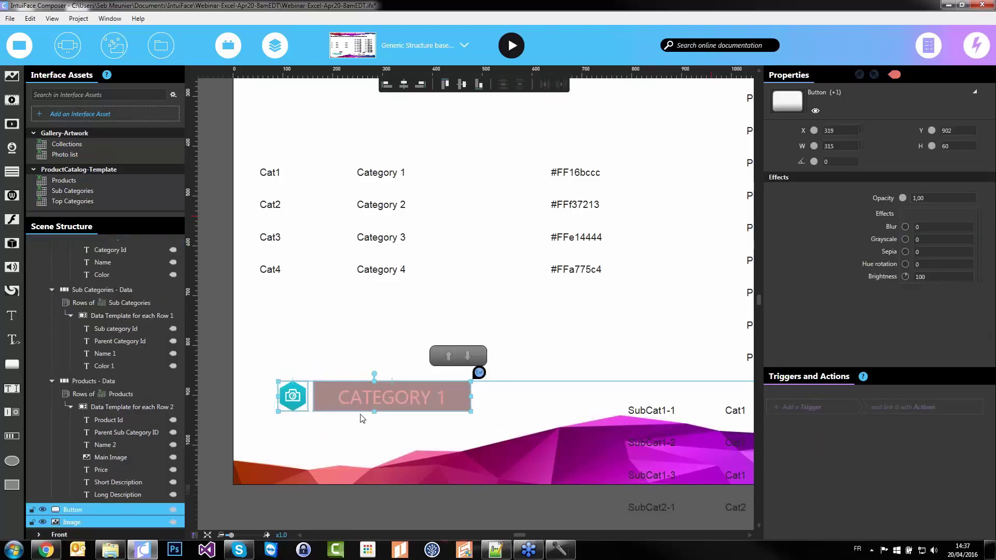
Group the icon and button and name the group 'Top category template'
right_click(358, 403)
left_click(254, 297)
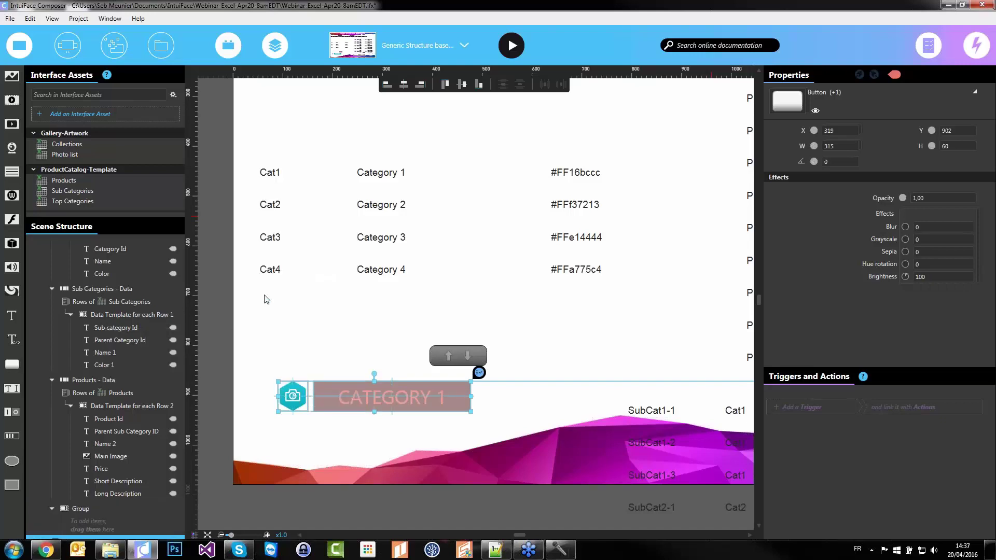
scroll(471, 267, "down", 3)
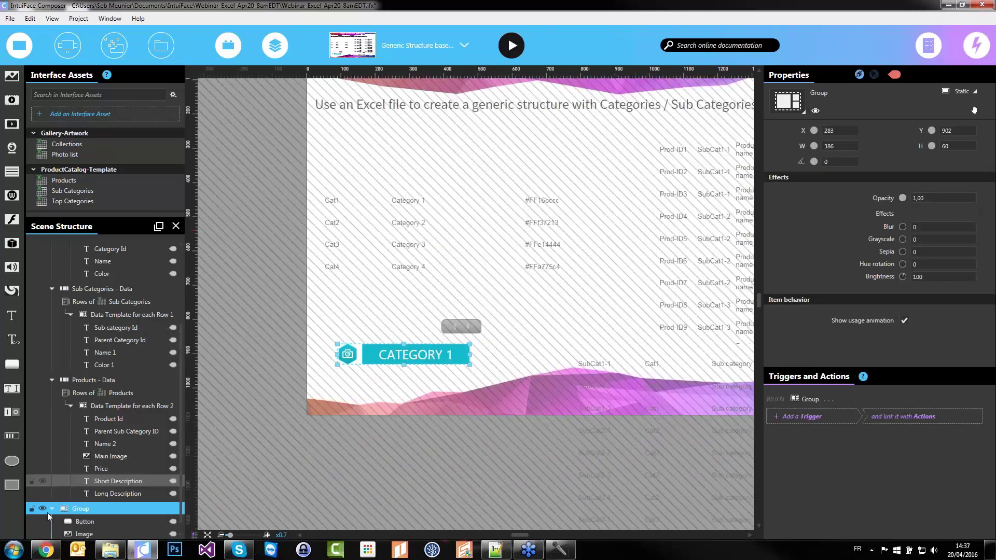
key("F2")
type("Top category template")
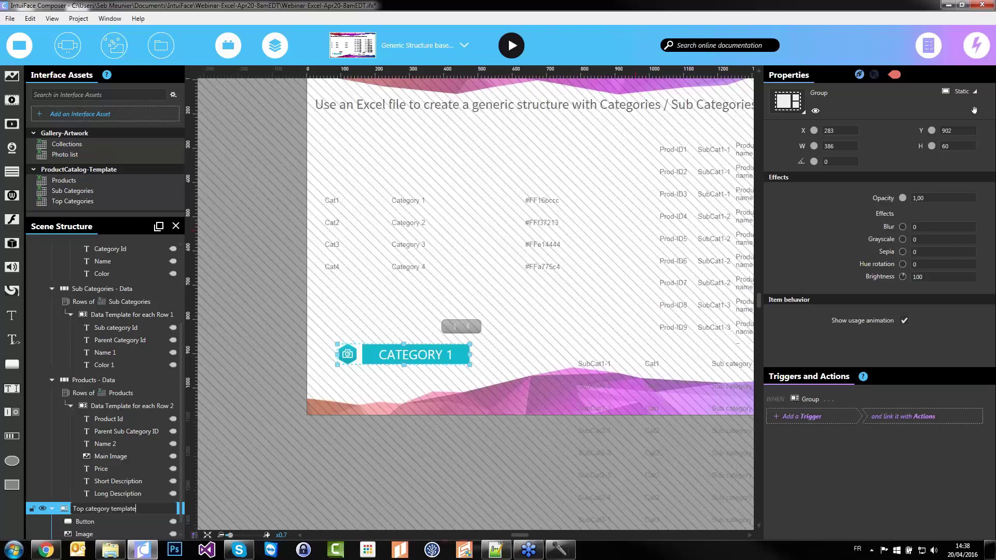
key("Return")
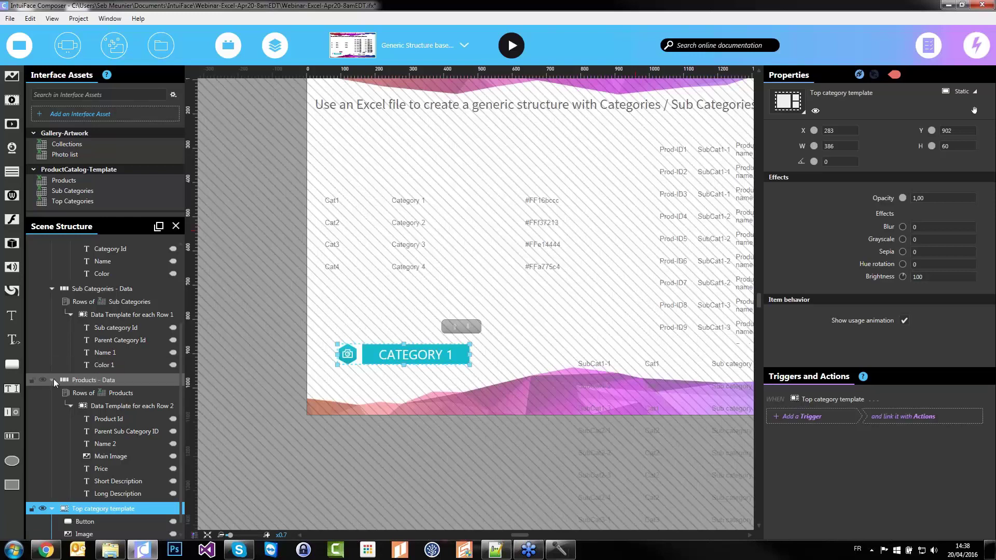
Make Top category template the item template of the Top Categories - Data collection
left_click(54, 383)
left_click(53, 401)
left_click(52, 402)
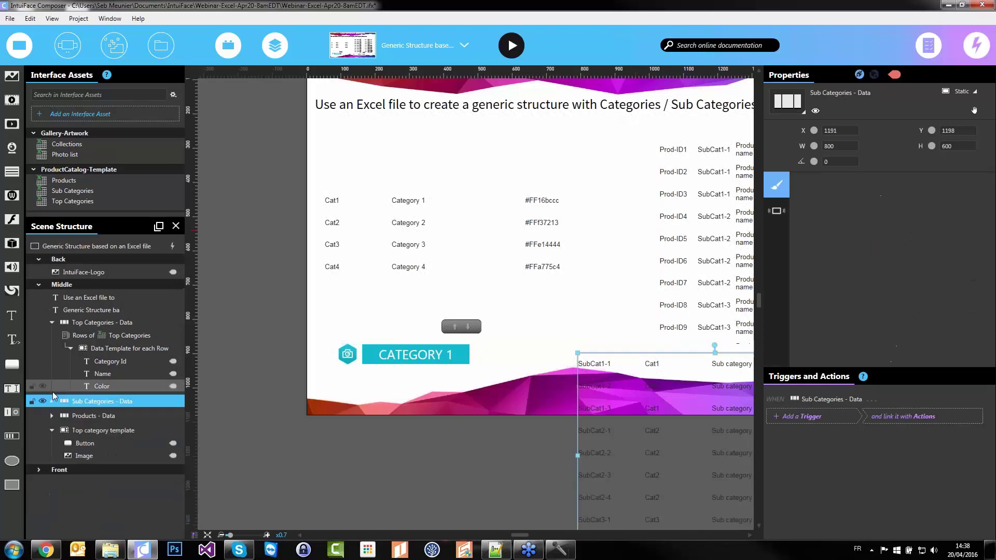
left_click(87, 431)
left_click_drag(95, 433, 110, 337)
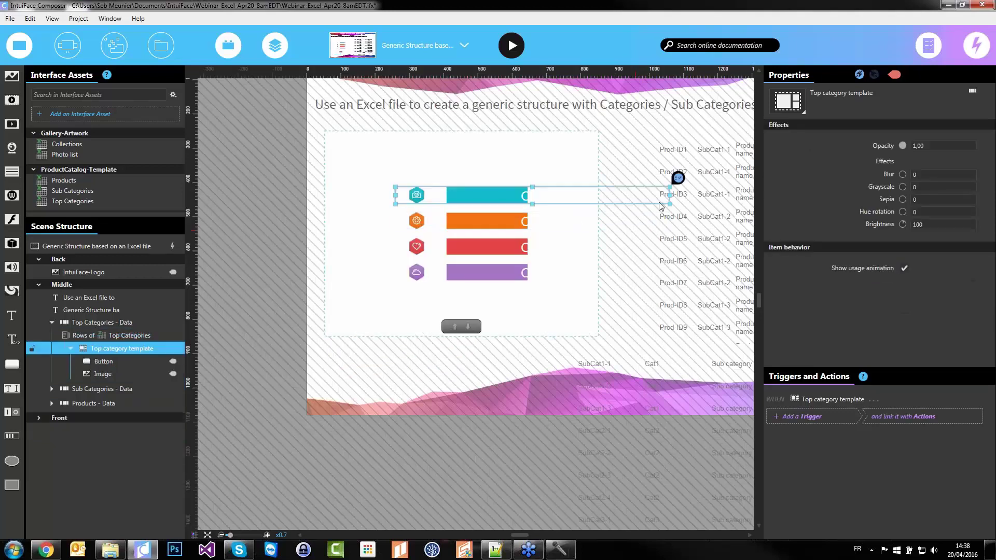
Narrow the Top Categories collection to 452 wide and shift it left
left_click(249, 231)
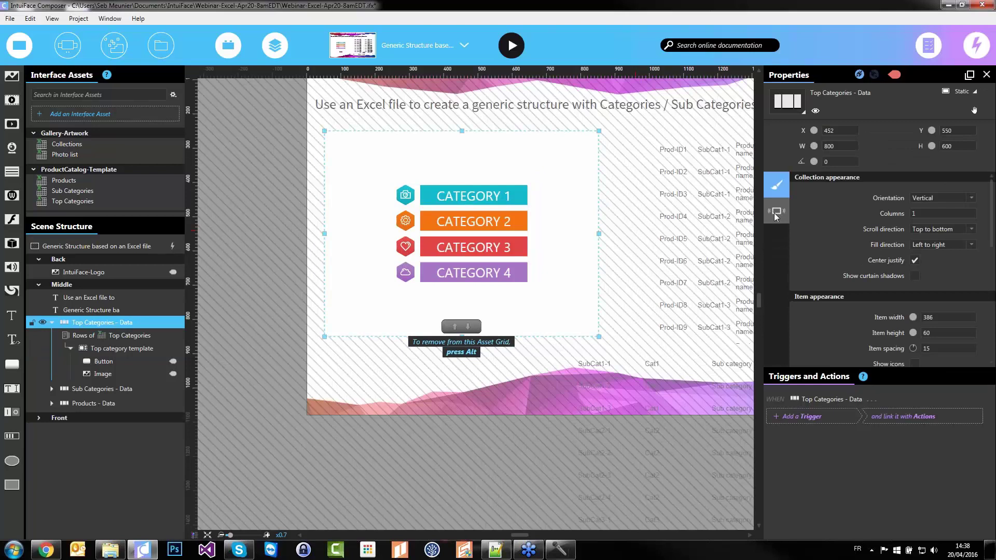
scroll(862, 267, "down", 2)
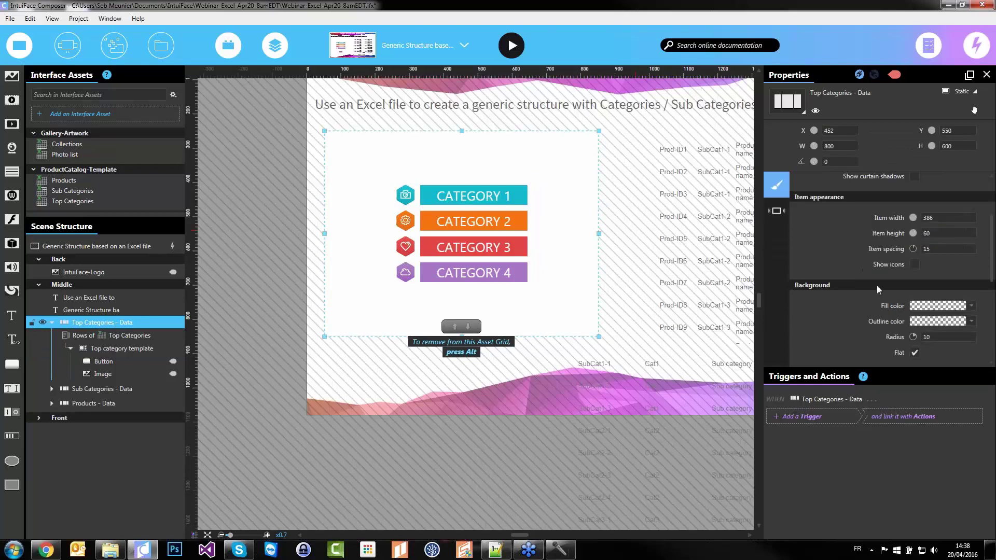
scroll(875, 288, "down", 3)
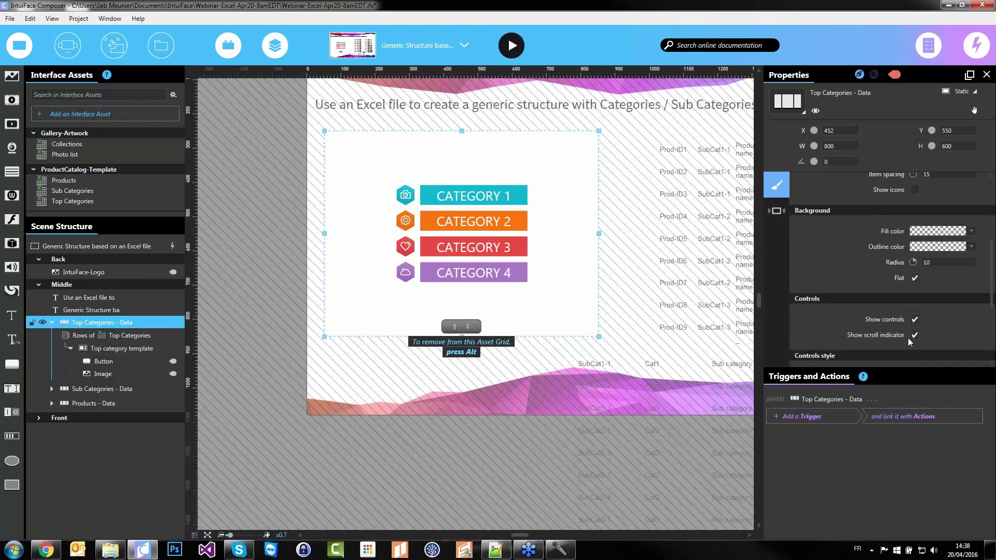
scroll(855, 292, "up", 3)
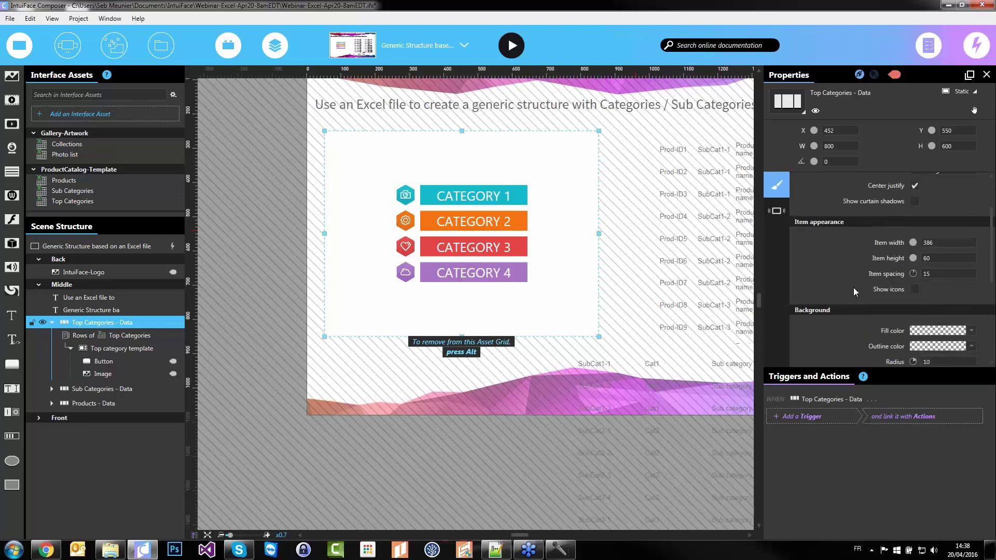
scroll(855, 292, "up", 2)
left_click_drag(598, 233, 480, 233)
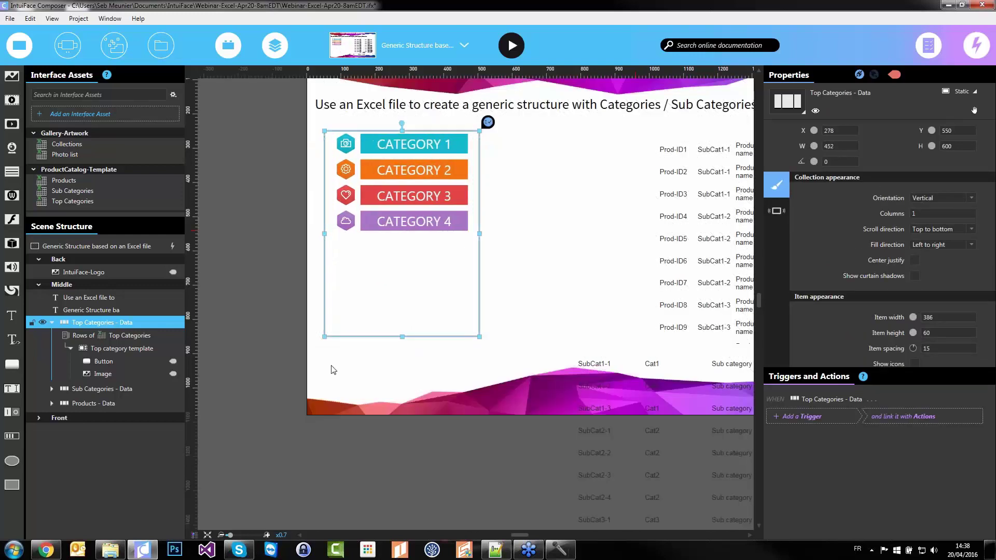
left_click(333, 370)
left_click(379, 295)
left_click_drag(378, 296, 368, 303)
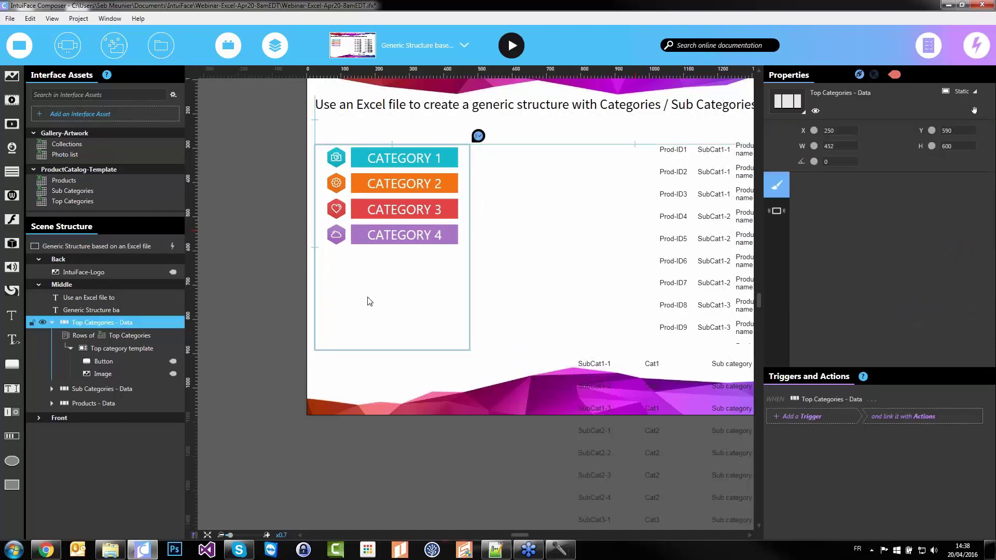
Move the Sub Categories collection up and left, then check the category template
left_click(182, 301)
left_click(201, 300)
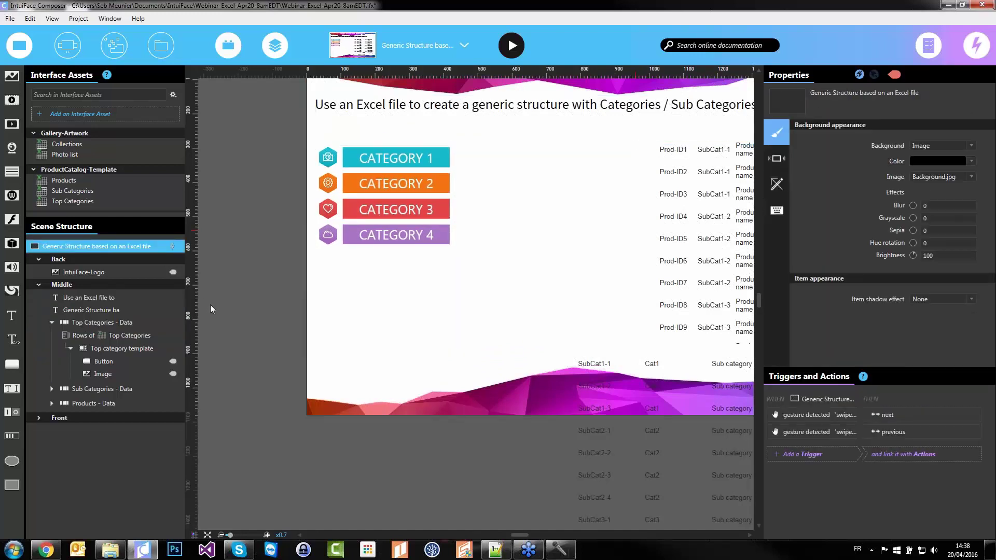
scroll(239, 252, "up", 1)
left_click_drag(567, 444, 487, 353)
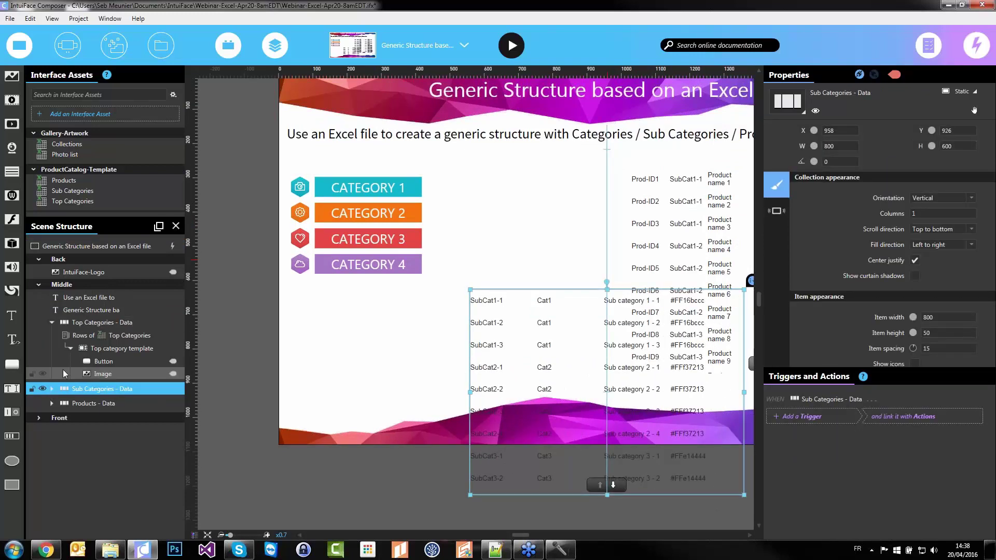
left_click(97, 363)
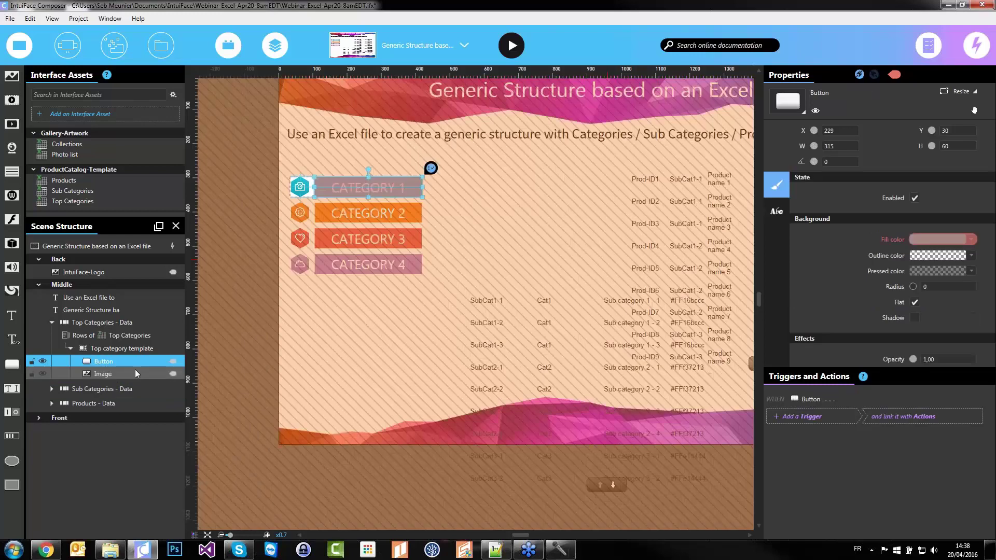
left_click(373, 363)
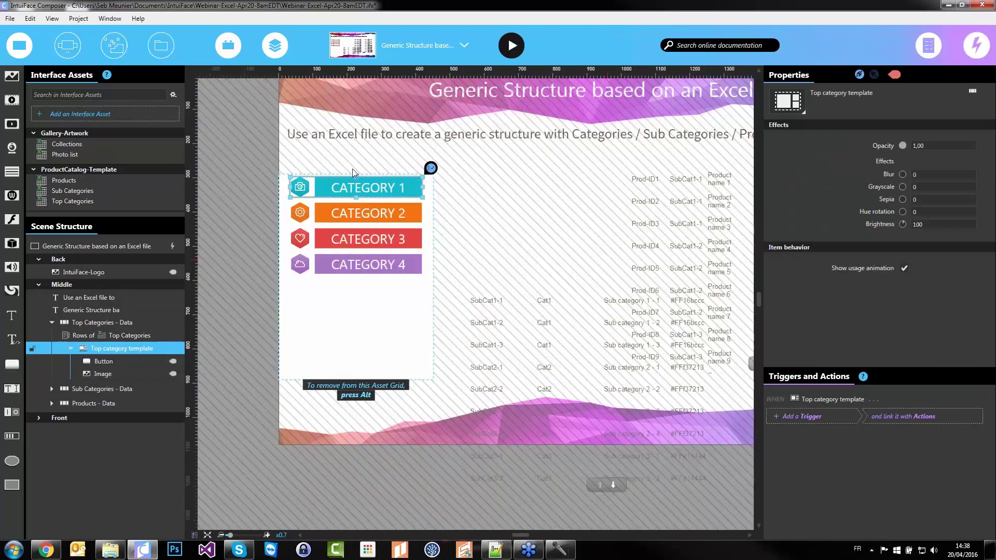
left_click(493, 261)
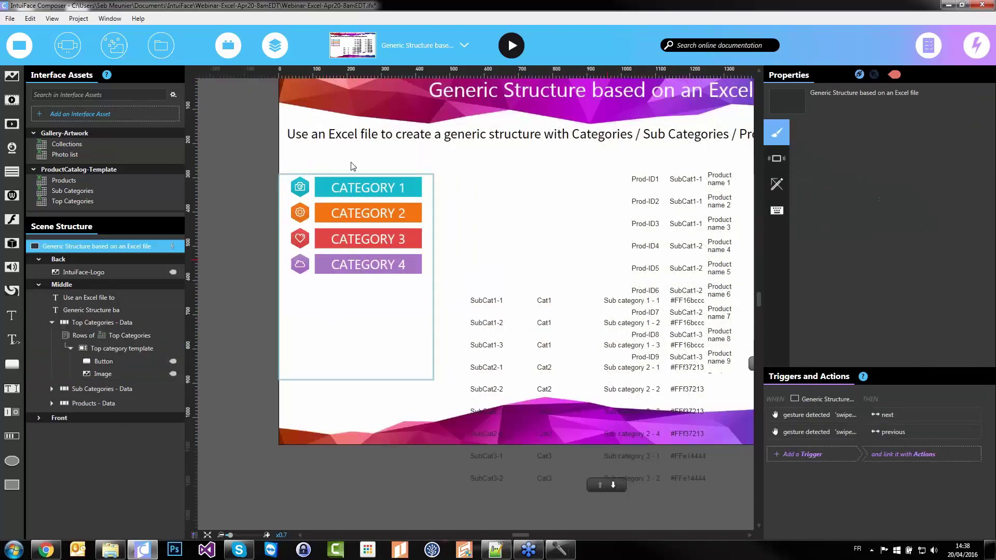
Paste a copy of the button and bind its text to the Sub Categories Name field
key("ctrl+v")
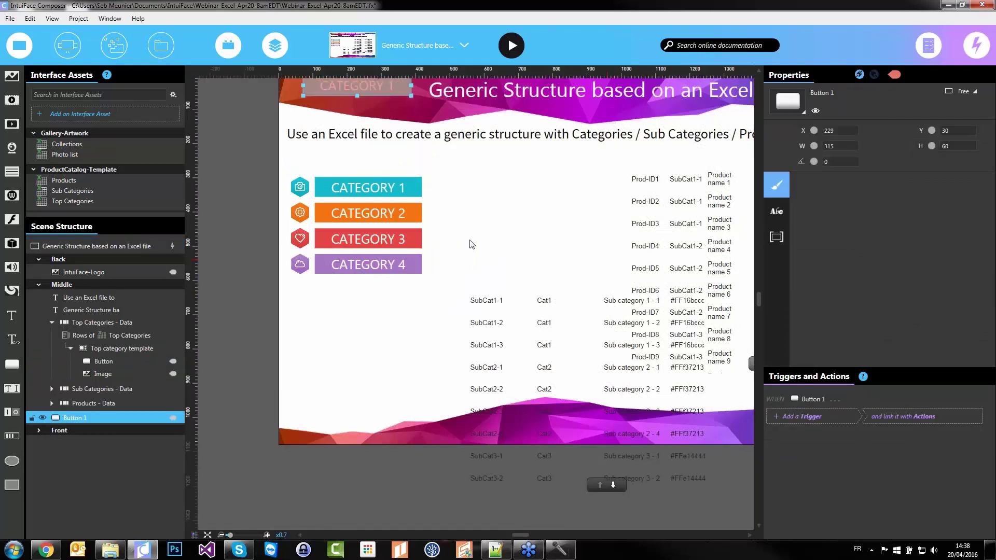
left_click_drag(636, 309, 523, 242)
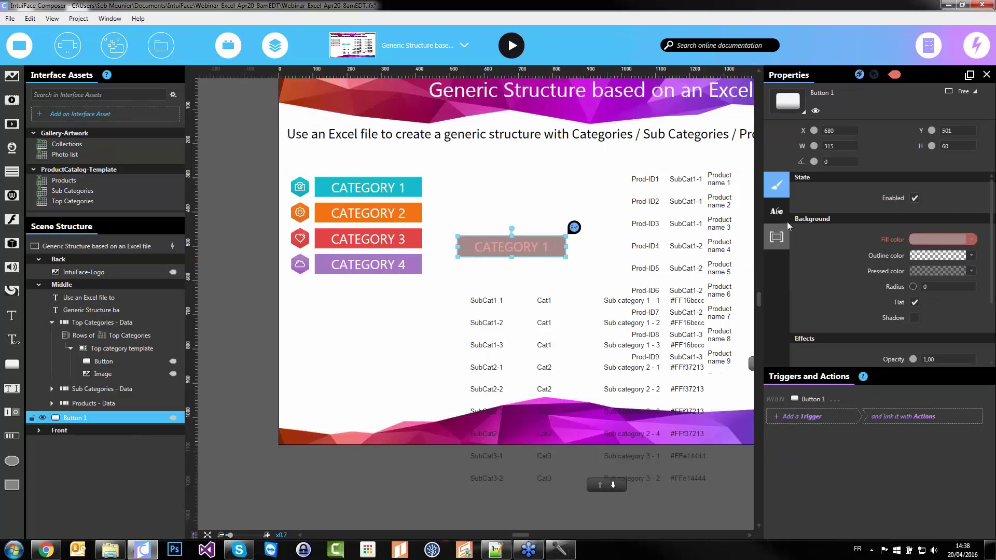
left_click(778, 211)
left_click(931, 200)
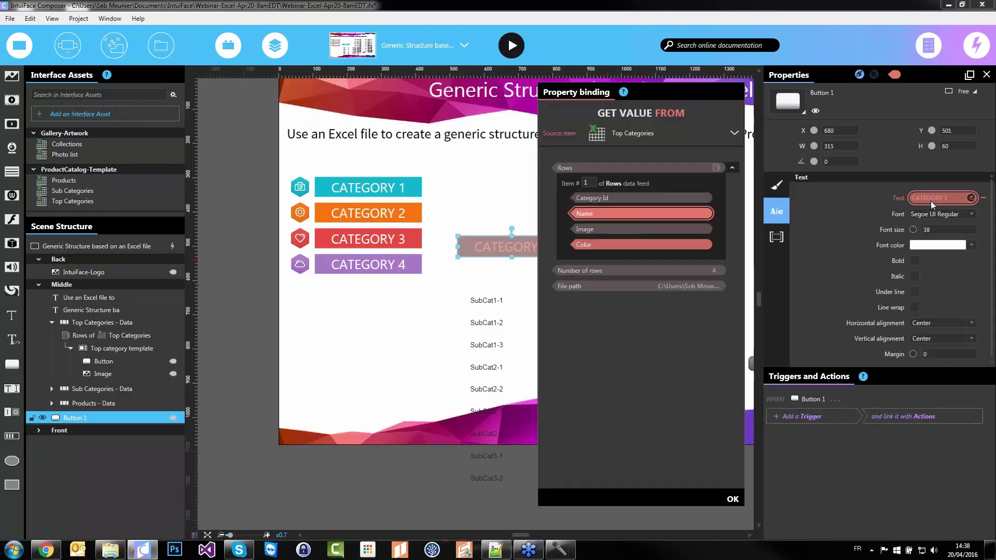
left_click(625, 136)
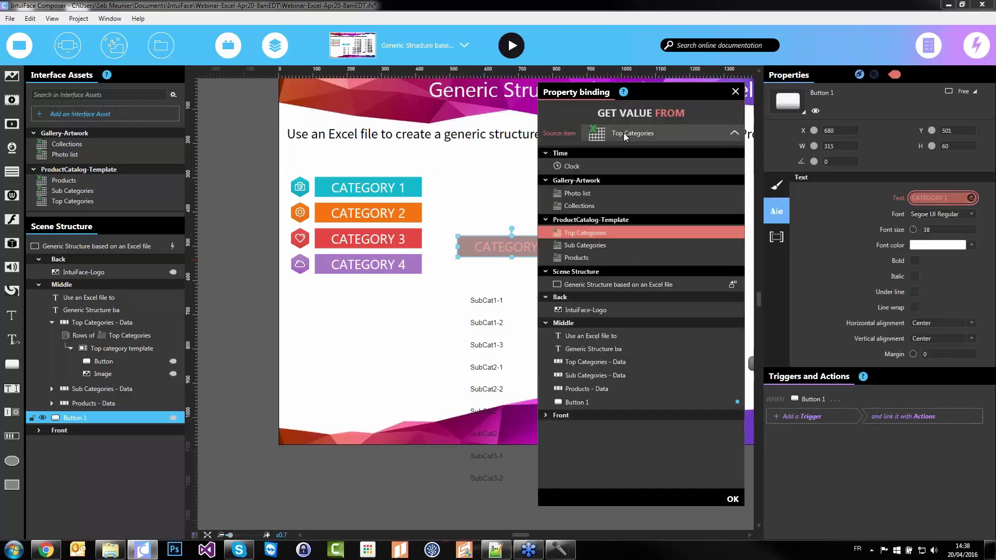
left_click(580, 246)
left_click(733, 168)
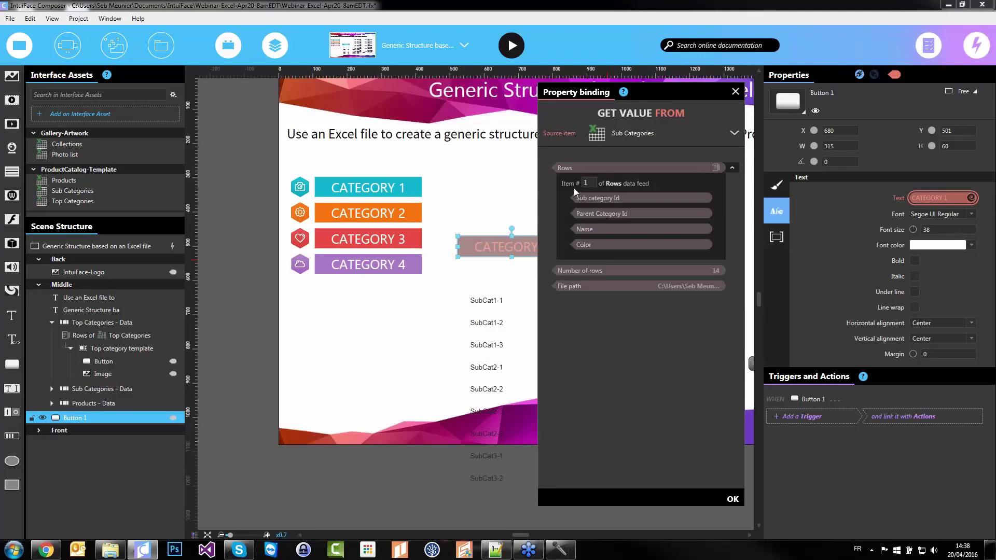
left_click(592, 231)
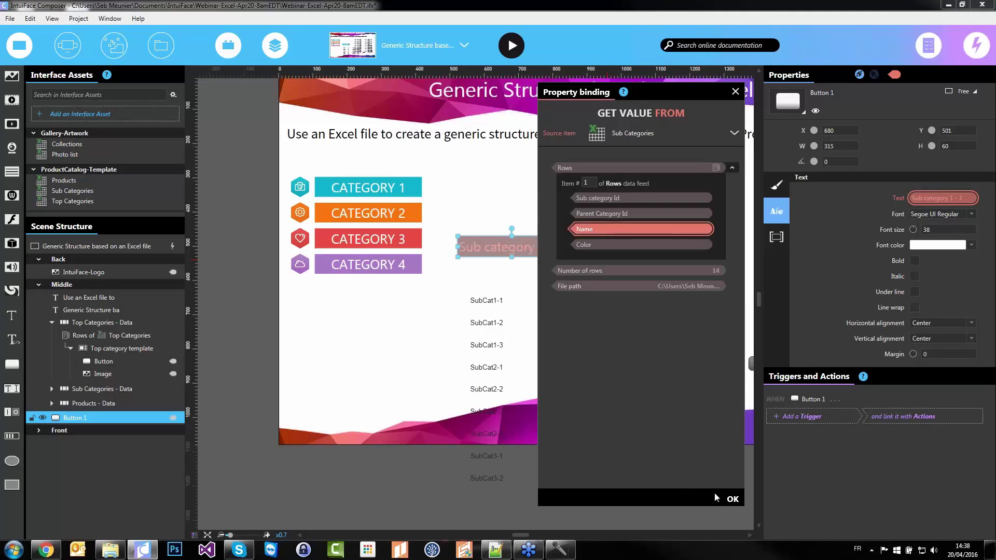
left_click(731, 500)
Add a To uppercase converter to the text and set its font size to 30
left_click(971, 197)
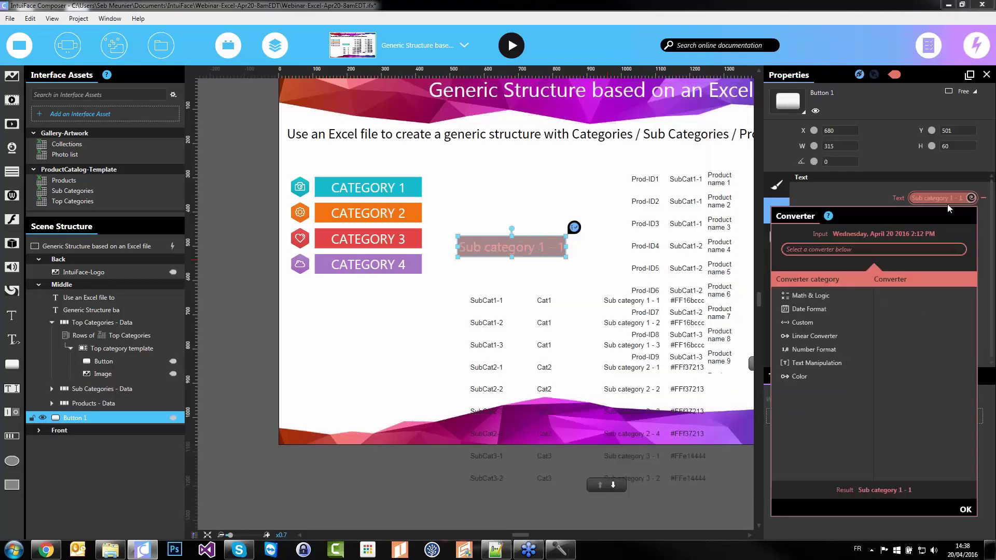
left_click(826, 361)
left_click(912, 351)
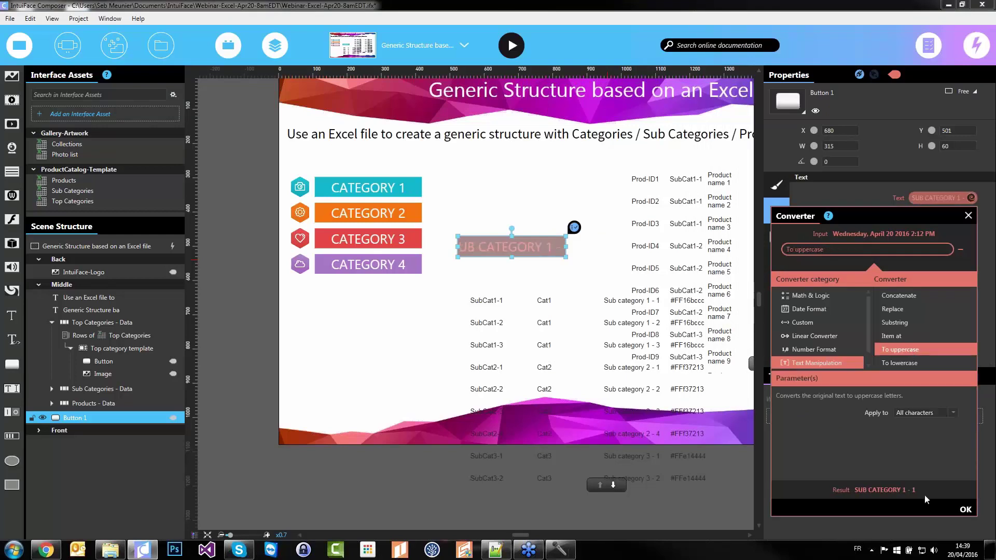
left_click(964, 510)
left_click(942, 229)
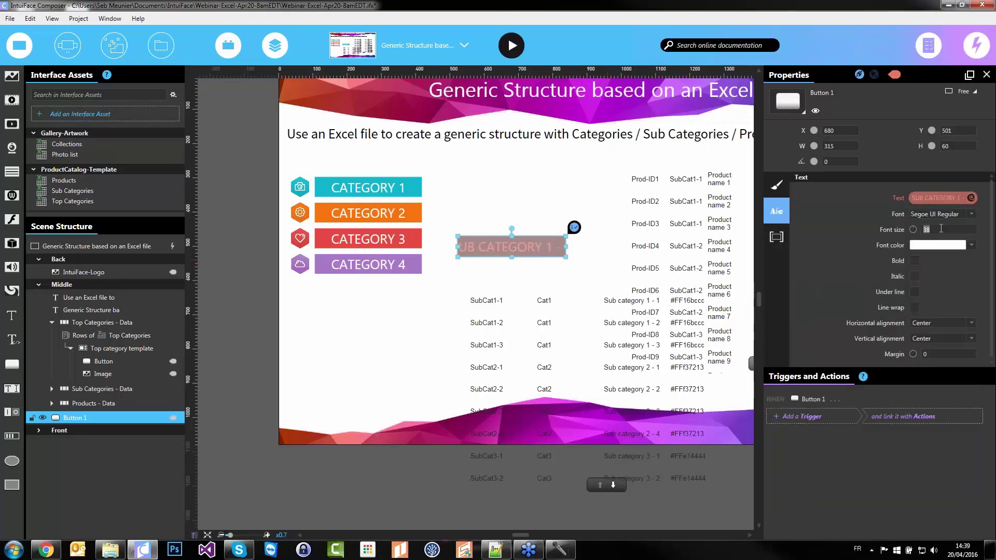
type("30")
key("Return")
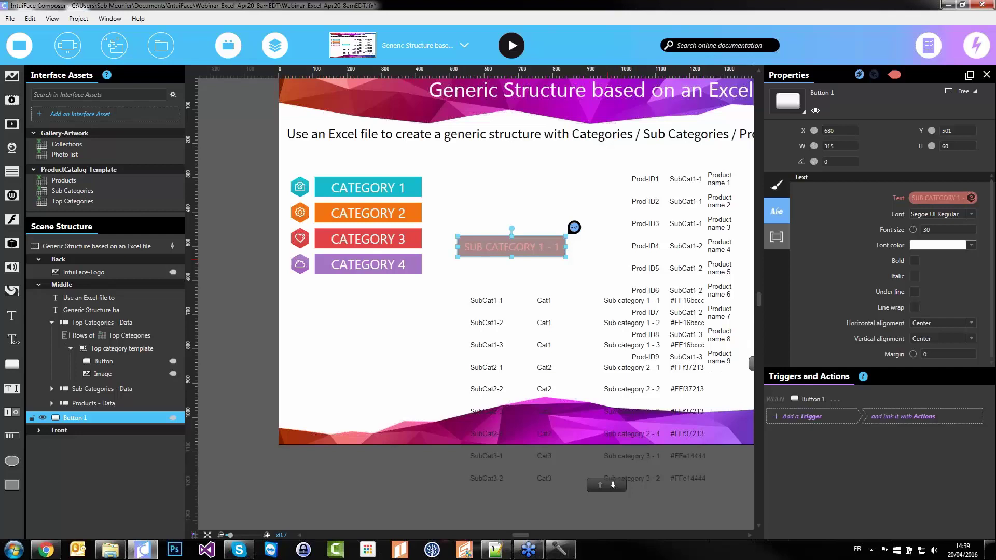
left_click(776, 185)
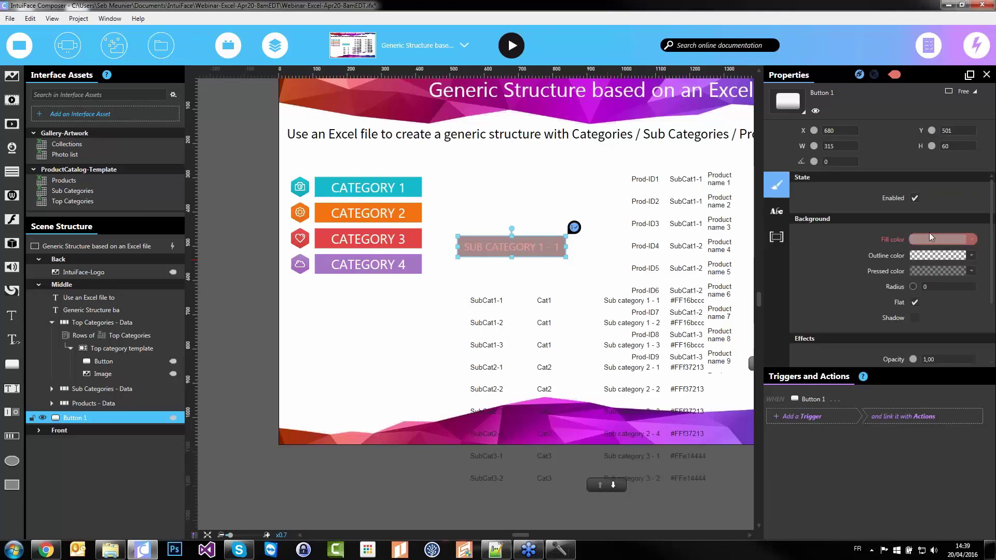
Bind the sub-category button's fill colour to the Sub Categories > Rows > Color field
left_click(932, 240)
left_click(638, 133)
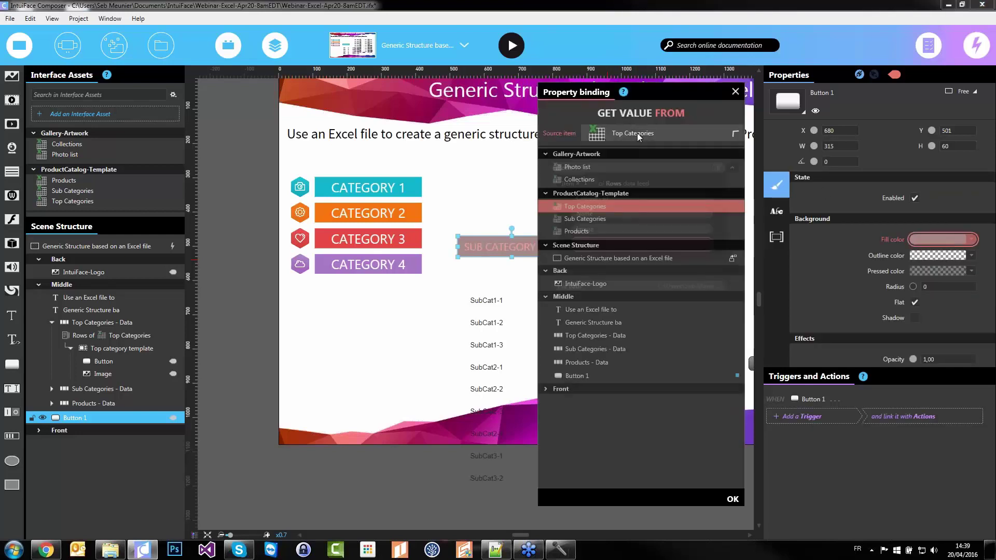
left_click(603, 247)
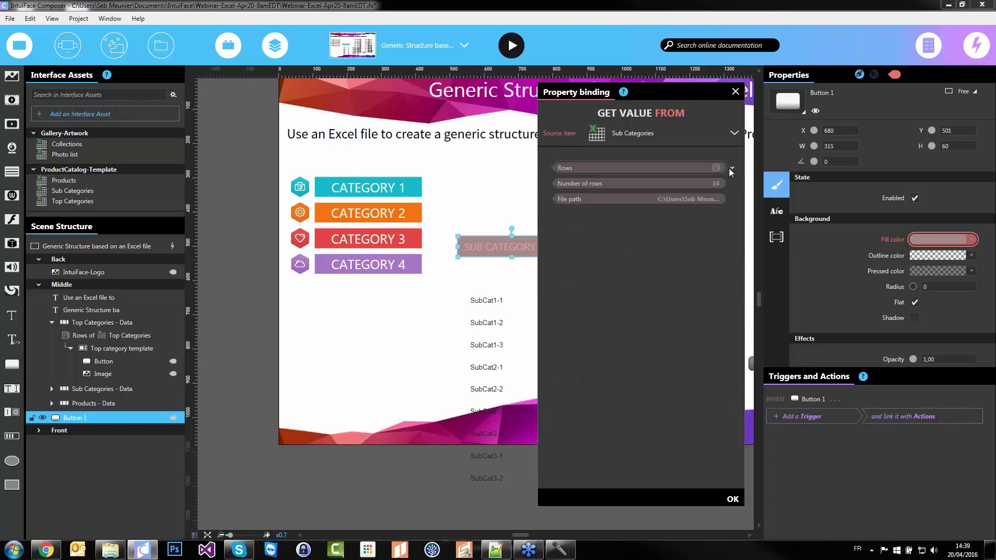
left_click(731, 167)
left_click(574, 244)
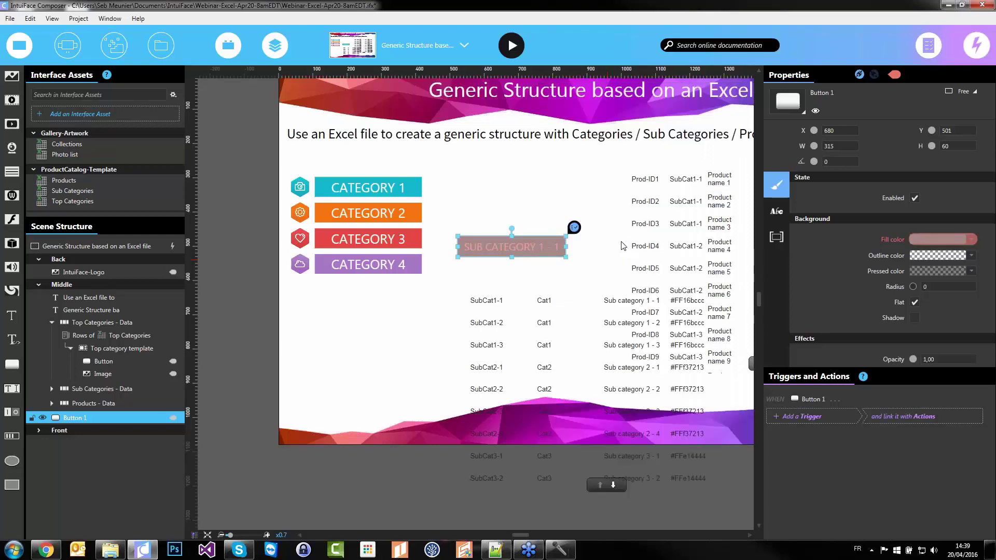
left_click(521, 210)
left_click(516, 247)
key("F2")
Name the button 'Sub category template', nest it in Sub Categories - Data, and narrow it
type("Sub category")
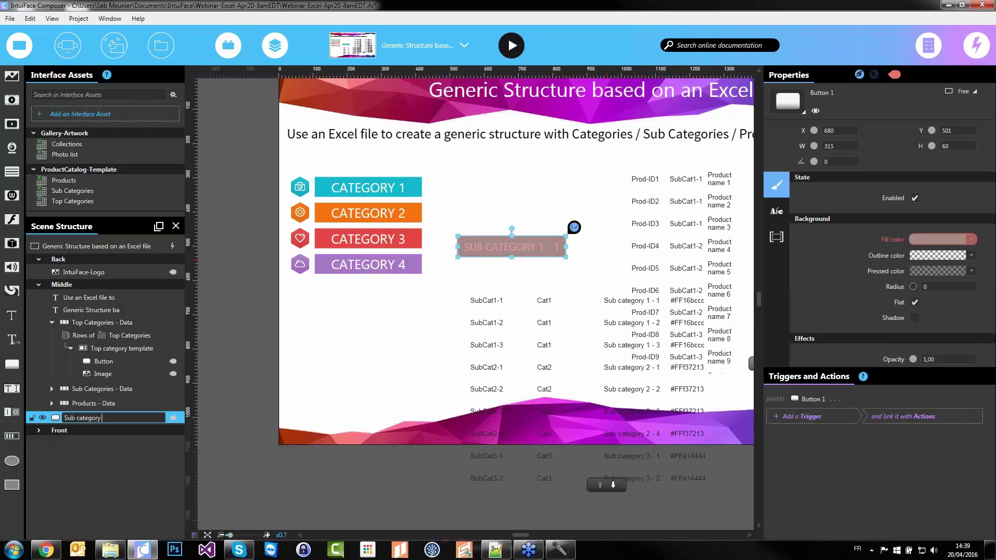
type(" template")
key("Return")
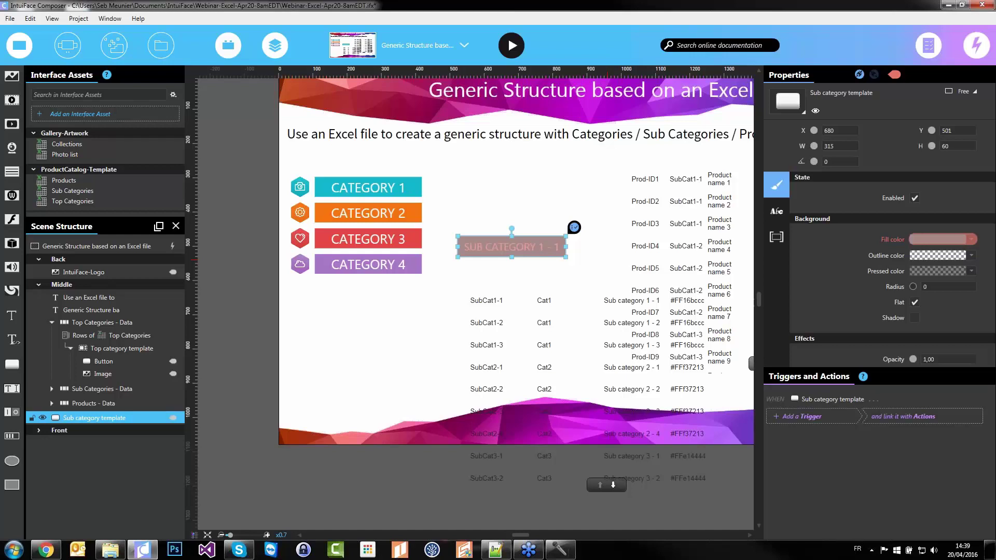
left_click(51, 390)
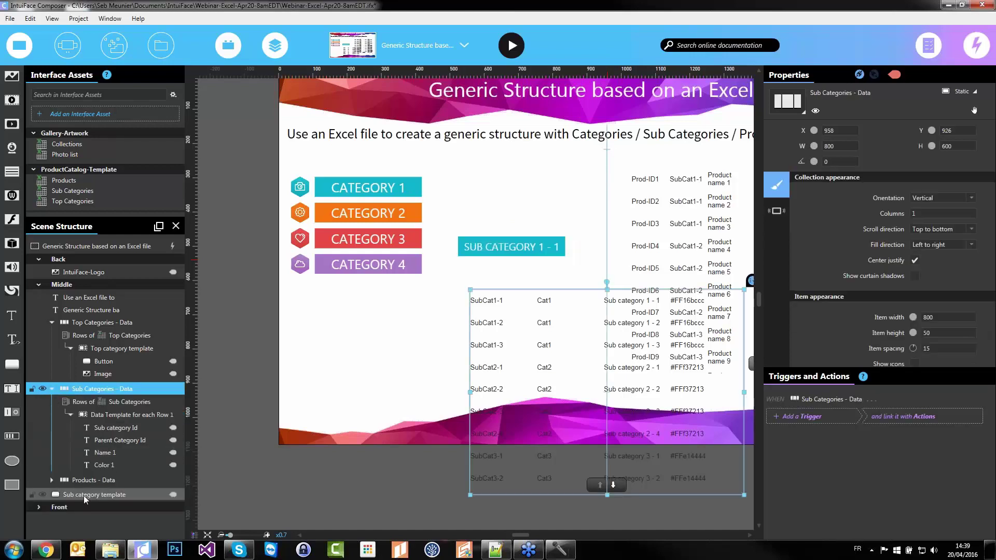
left_click(83, 496)
left_click_drag(65, 496, 114, 409)
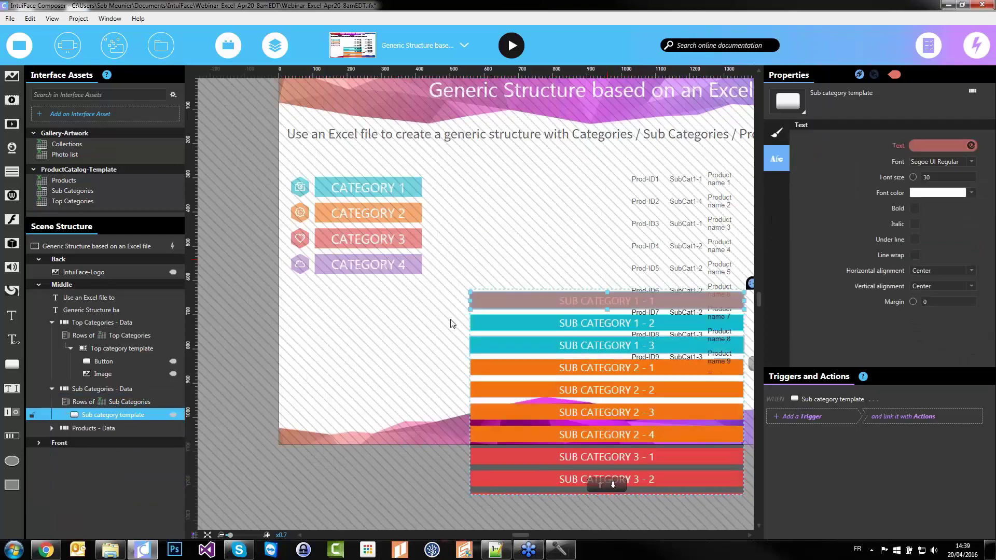
left_click_drag(519, 300, 625, 303)
left_click(491, 335)
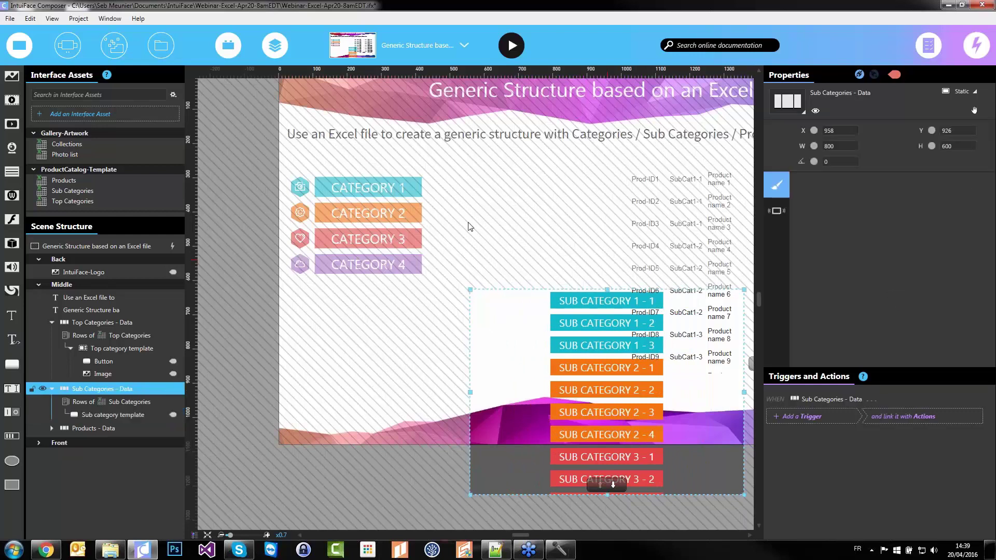
Move the Sub Categories list to X 613, Y 590, size 370×600, and hide its scroll controls
left_click_drag(743, 393, 661, 277)
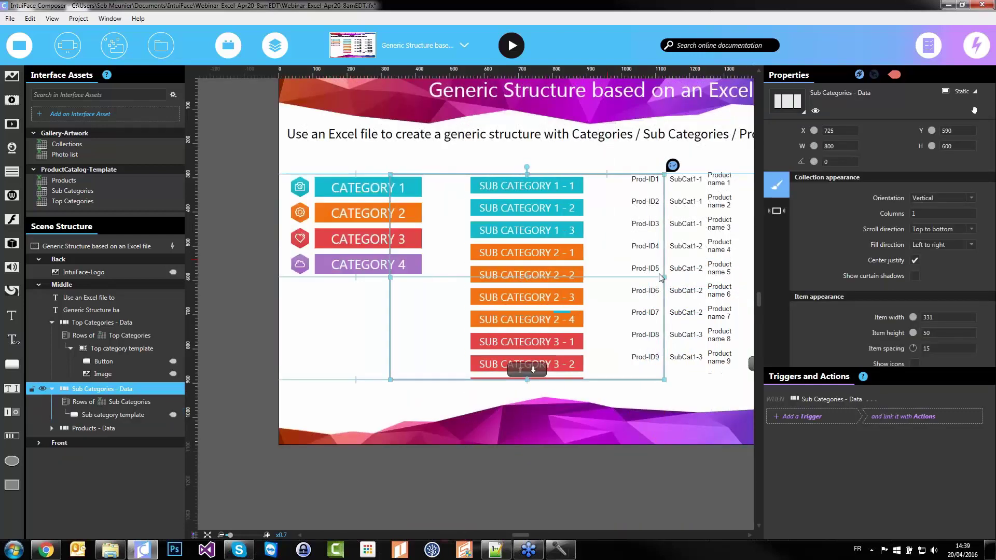
scroll(888, 335, "down", 3)
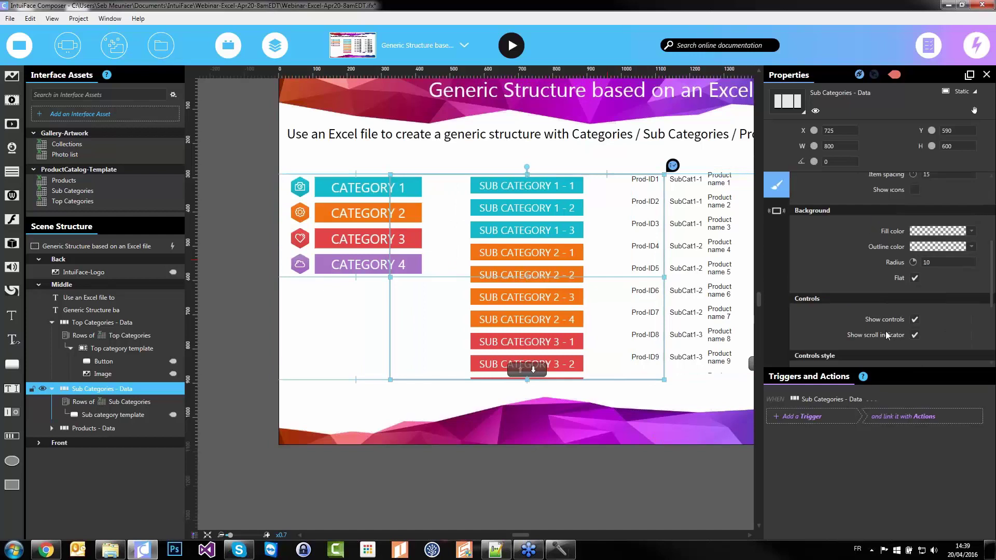
left_click(916, 321)
left_click_drag(664, 278, 537, 280)
left_click_drag(525, 285, 564, 288)
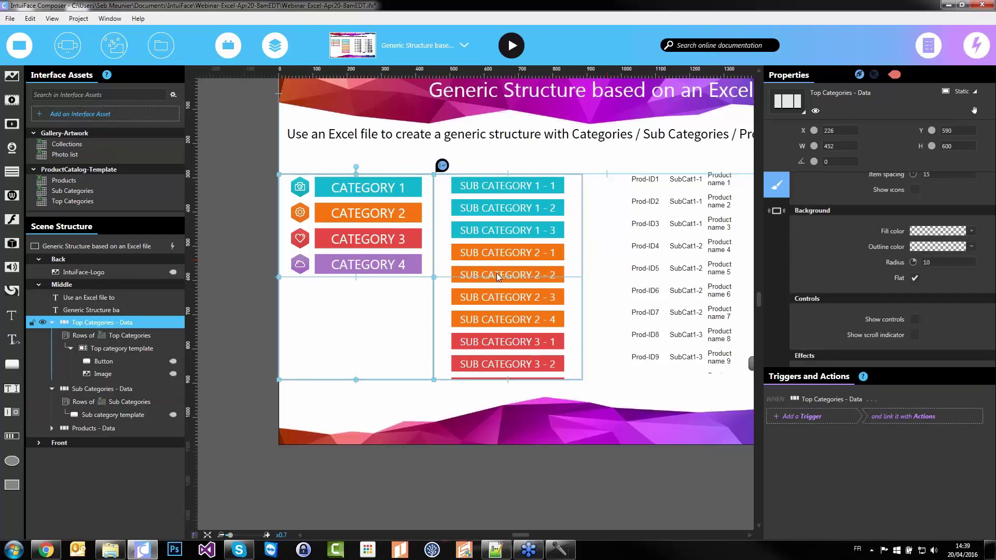
left_click_drag(582, 277, 481, 280)
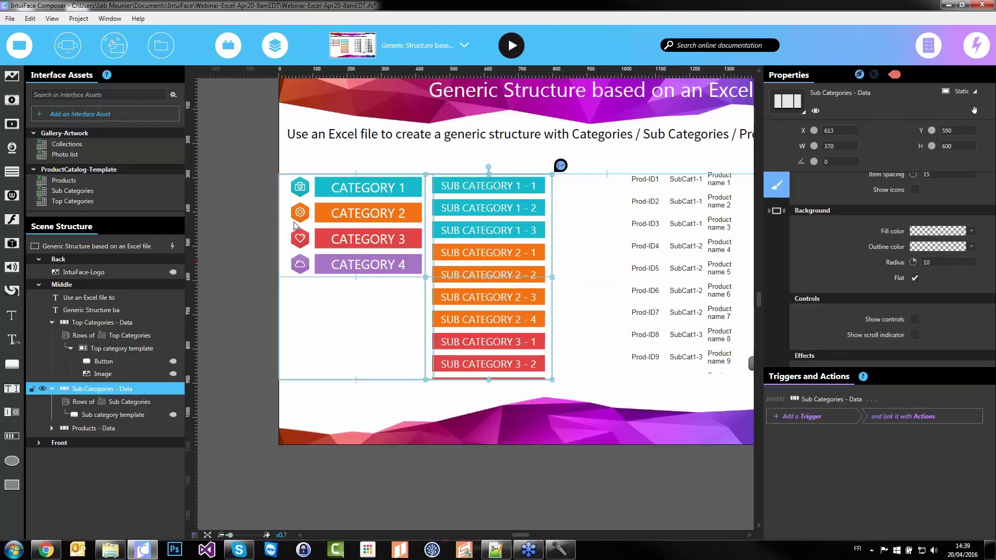
Nudge the Top Categories list slightly left to line up with the sub-categories
left_click(337, 224)
left_click_drag(344, 226, 339, 226)
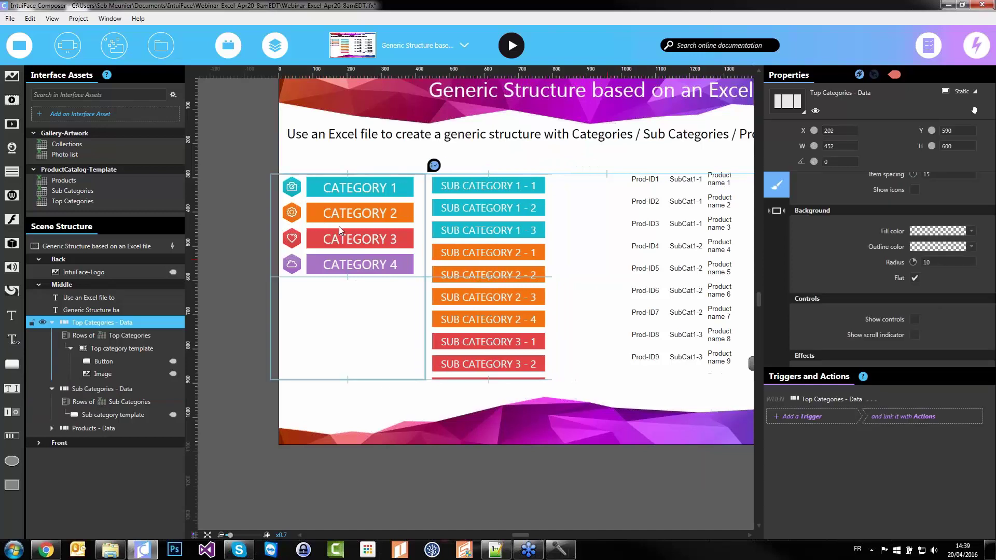
left_click(529, 447)
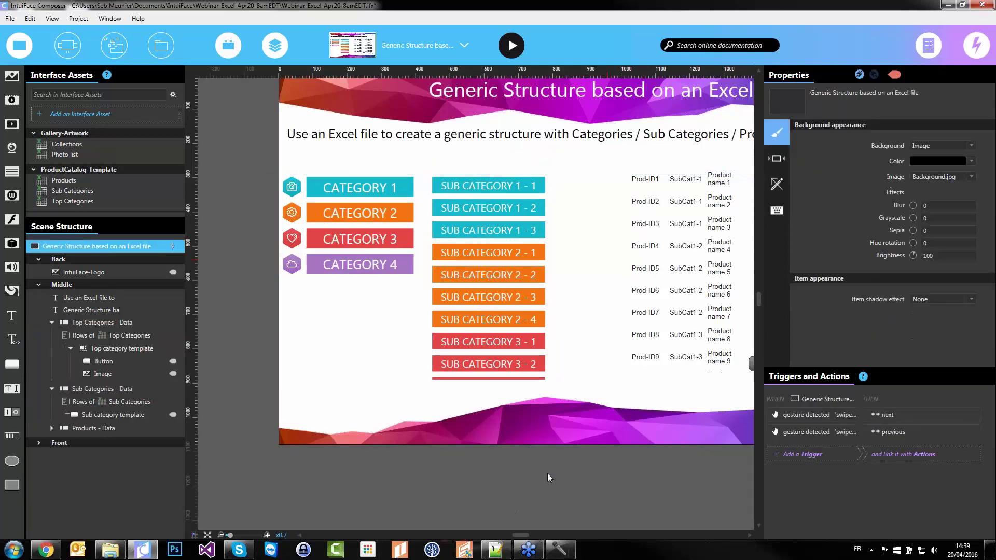
left_click(463, 349)
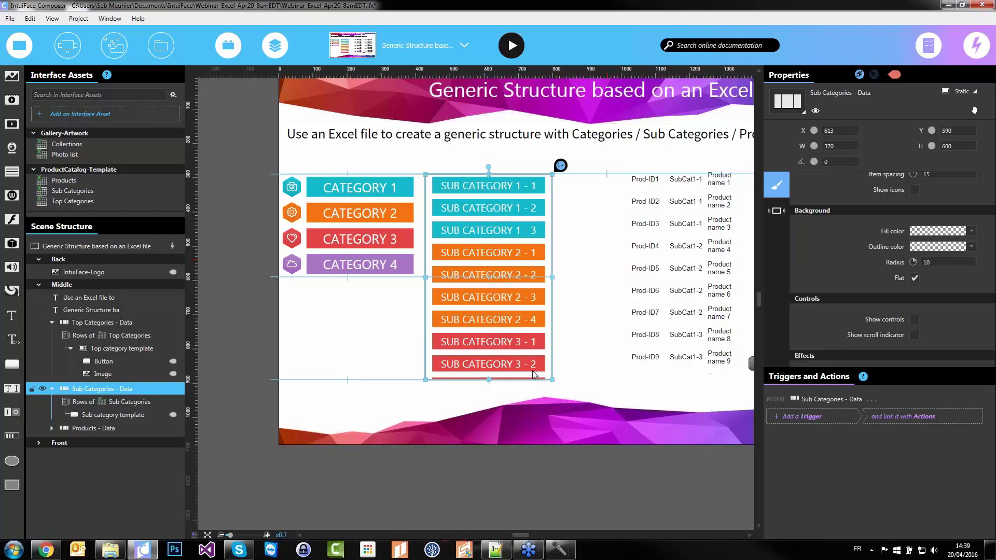
left_click(673, 438)
scroll(576, 328, "right", 5)
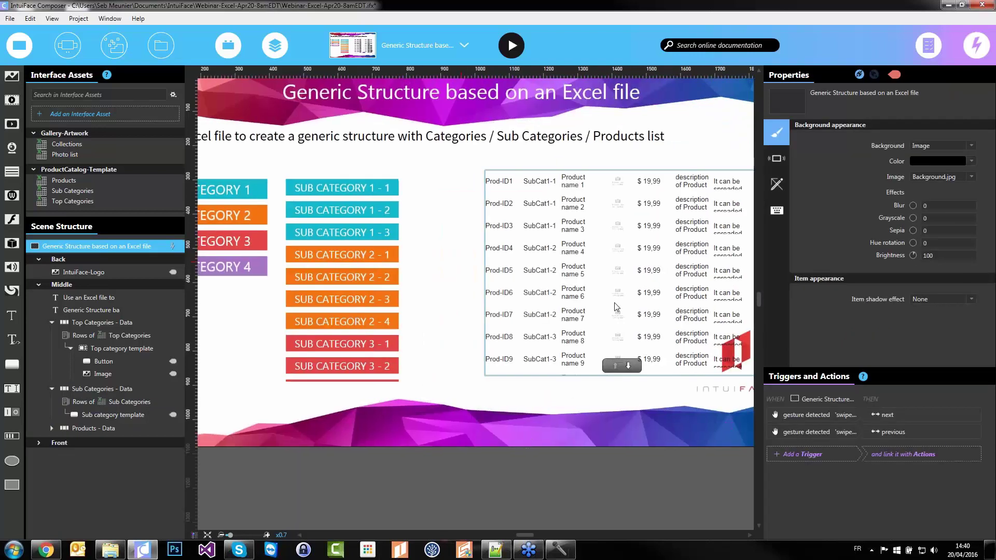
Widen Products - Data slightly and drag its item template into a narrow, tall card
left_click(576, 329)
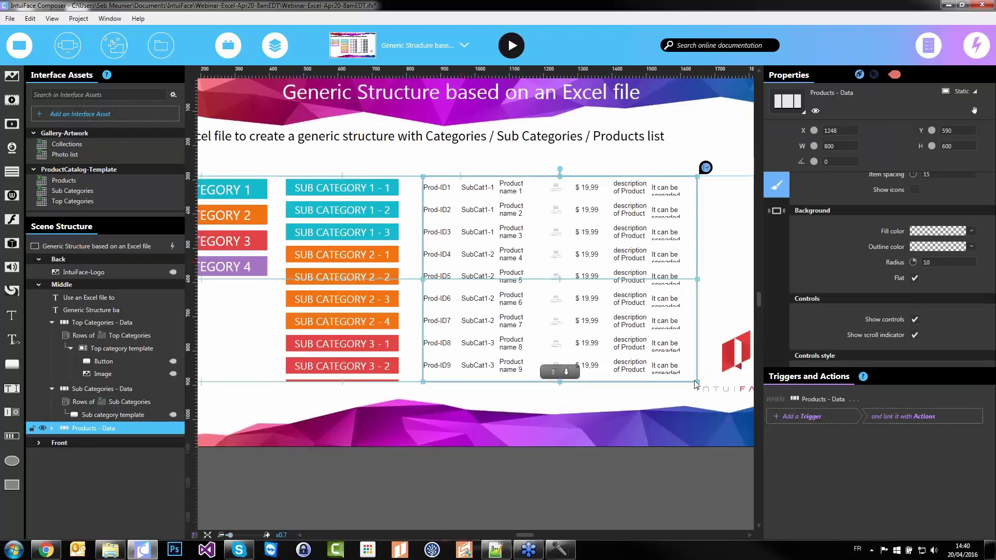
left_click_drag(709, 382, 716, 383)
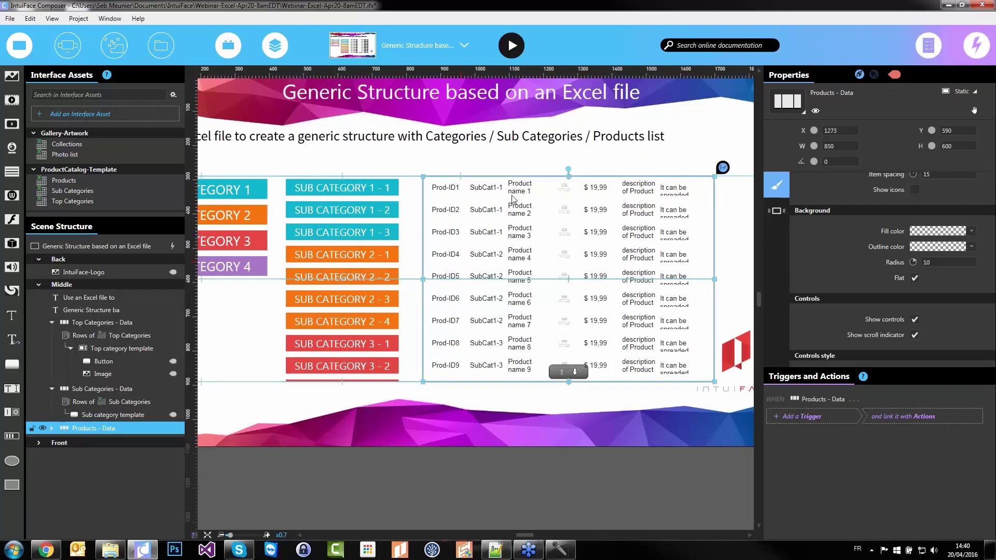
double_click(515, 197)
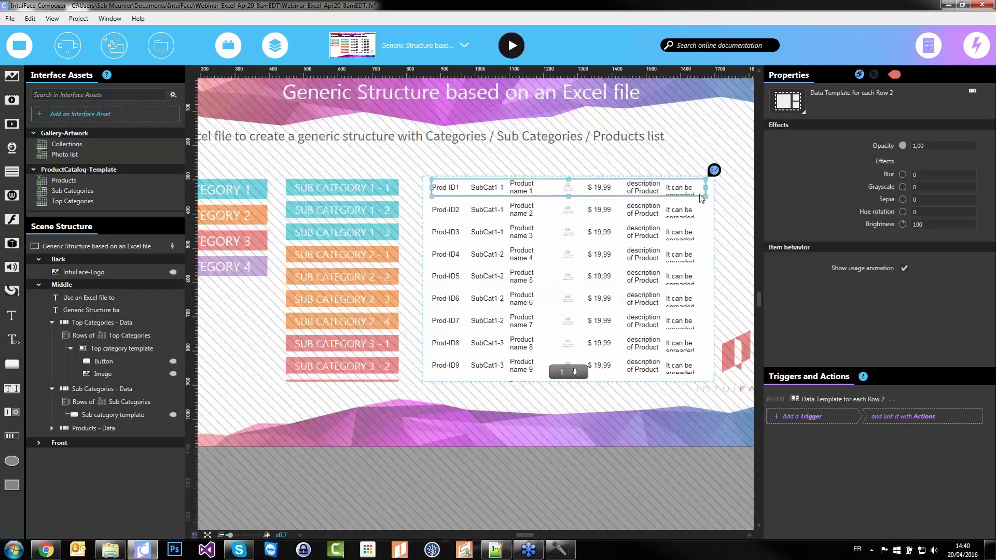
left_click_drag(674, 203, 576, 267)
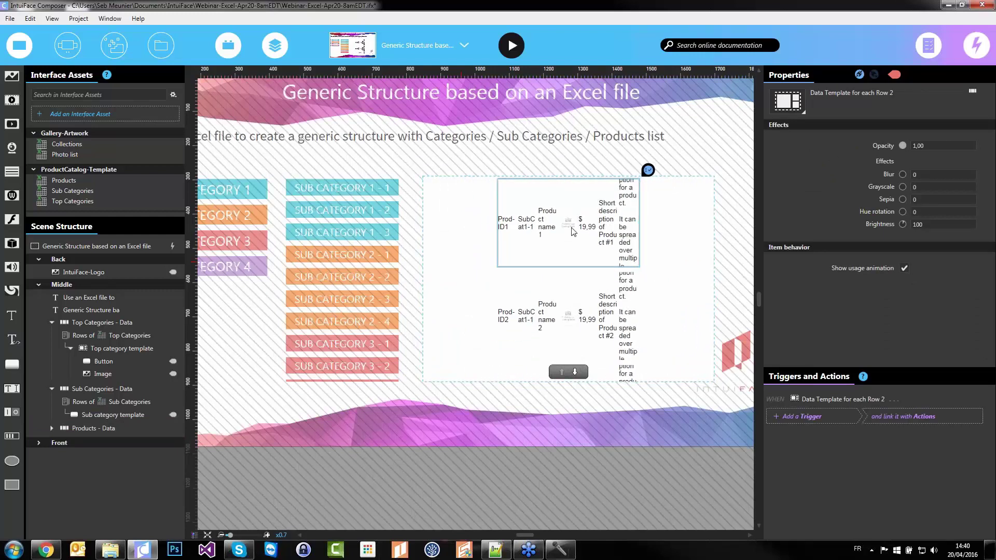
Select the product template's ID and description fields, excluding Main Image, Name 2 and Price
left_click(51, 428)
left_click_drag(108, 440, 102, 521)
left_click(119, 482, "ctrl")
left_click(104, 469, "ctrl")
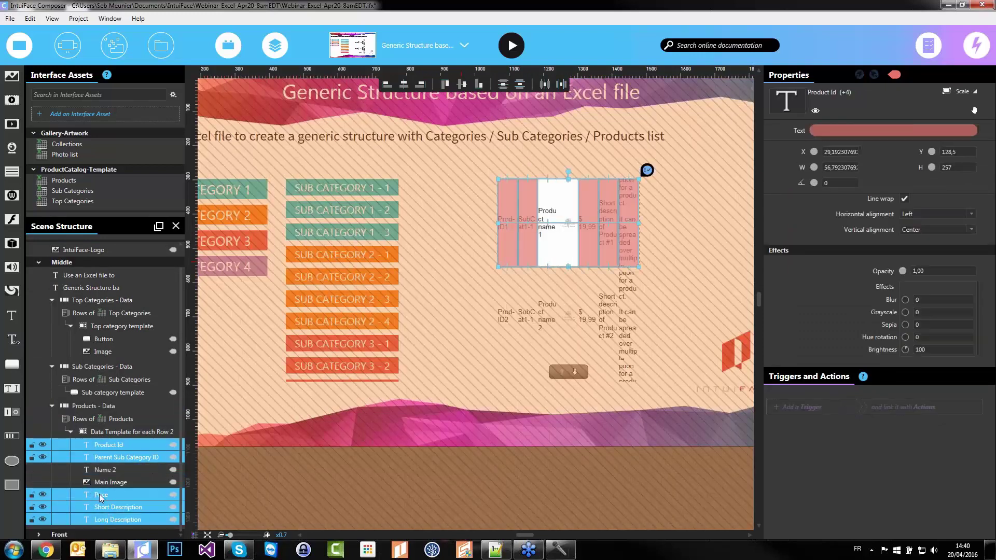
left_click(102, 495, "ctrl")
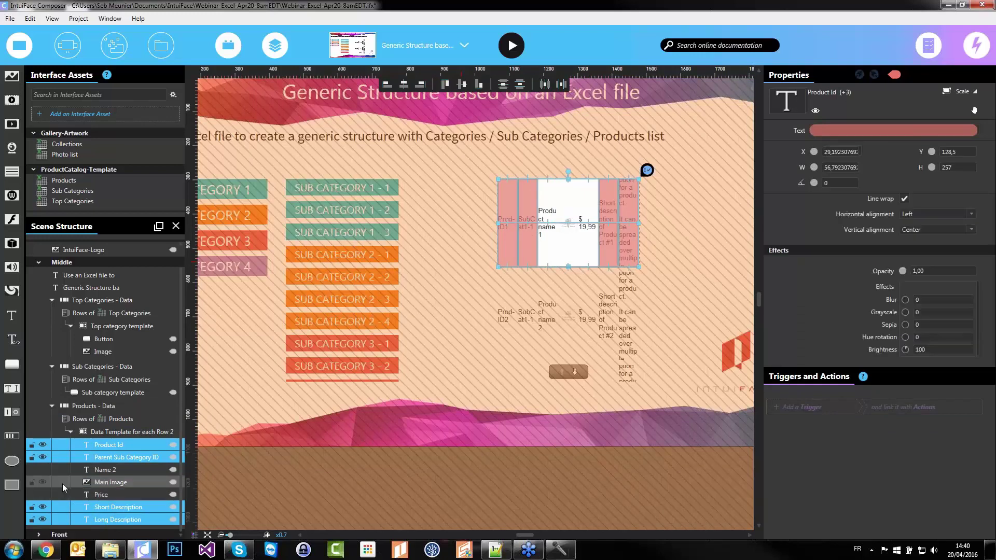
Delete the ID and description fields, and resize the product name and price boxes
key("Delete")
left_click(547, 184)
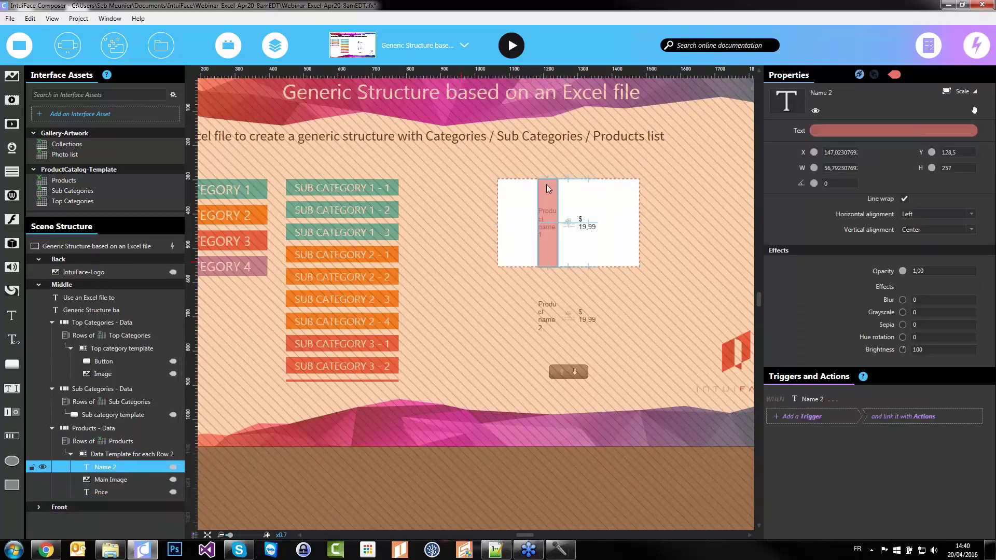
left_click_drag(558, 180, 639, 223)
left_click(596, 185)
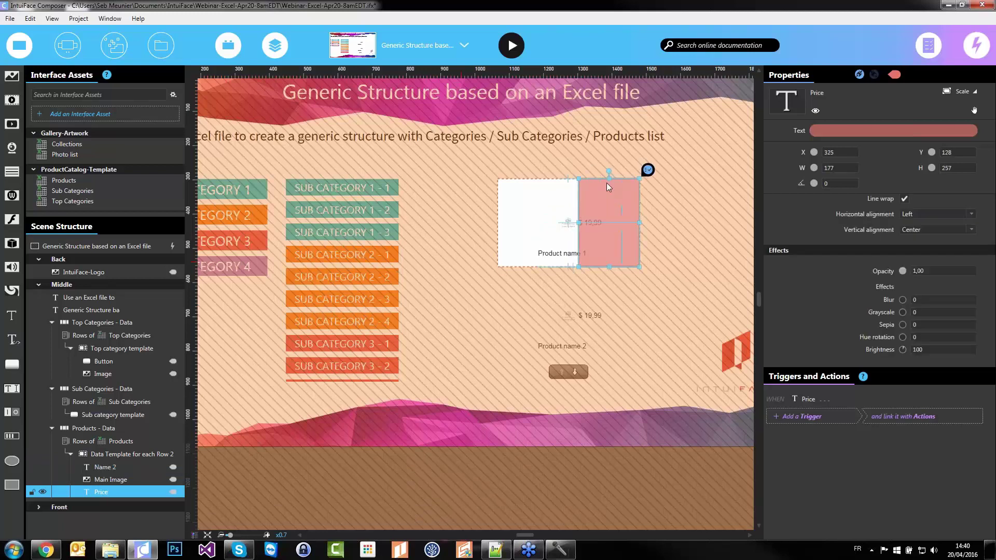
left_click_drag(611, 189, 611, 244)
scroll(594, 232, "up", 3)
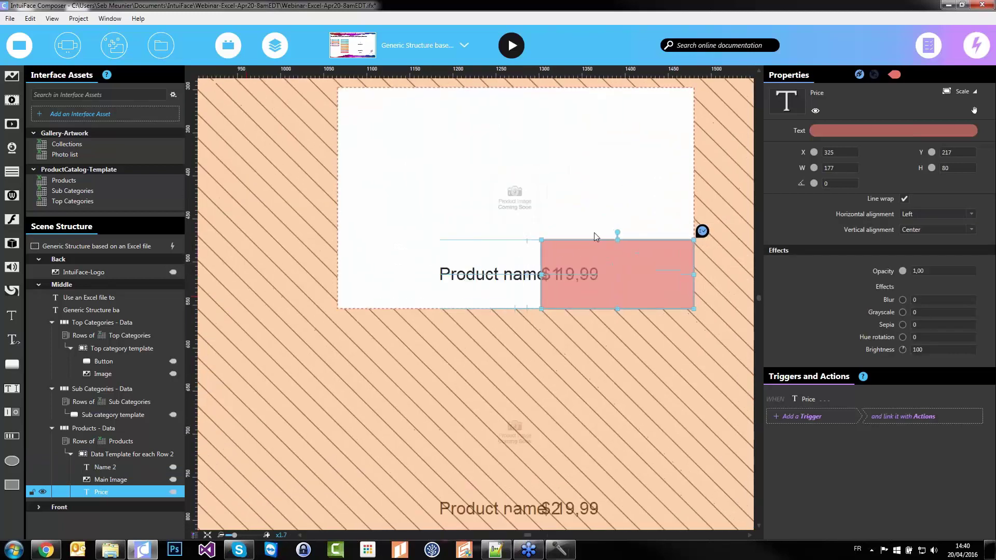
Enlarge the product image at the card's left and move the name out from under the price
left_click(526, 256)
left_click_drag(555, 358, 652, 279)
left_click_drag(584, 245, 441, 245)
left_click_drag(478, 320, 387, 309)
left_click_drag(450, 348, 445, 315)
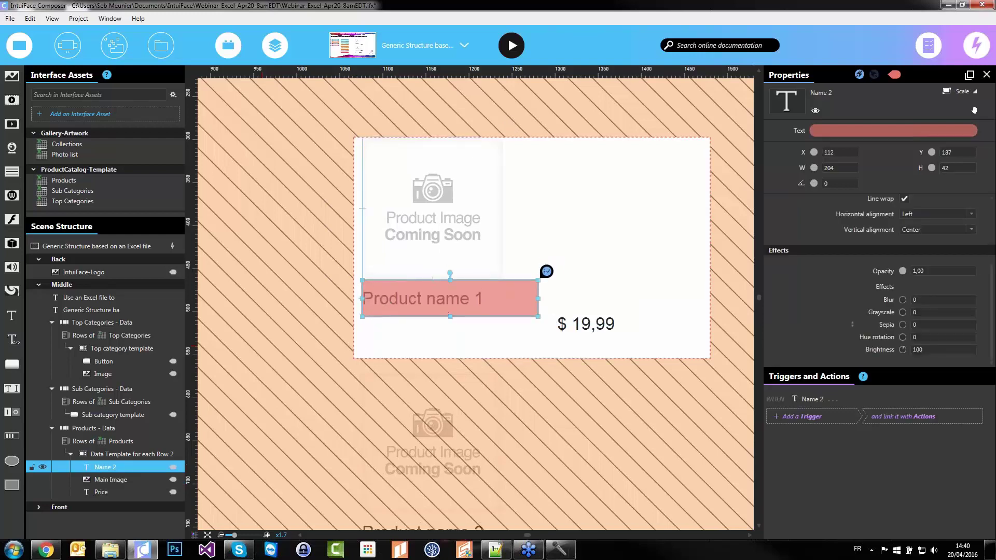
Centre the name text at image width, then place the centred price beneath it
left_click(961, 215)
left_click(937, 237)
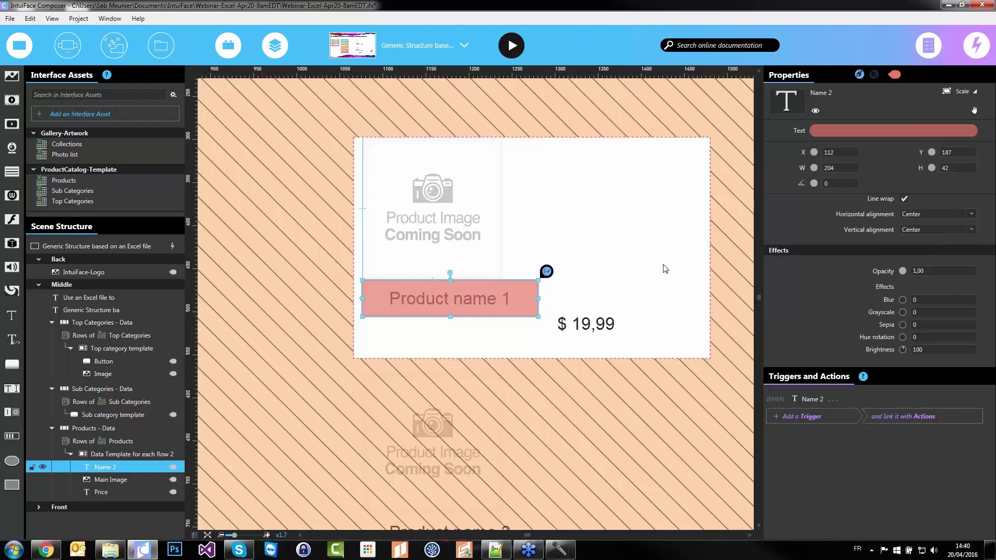
left_click_drag(538, 299, 500, 299)
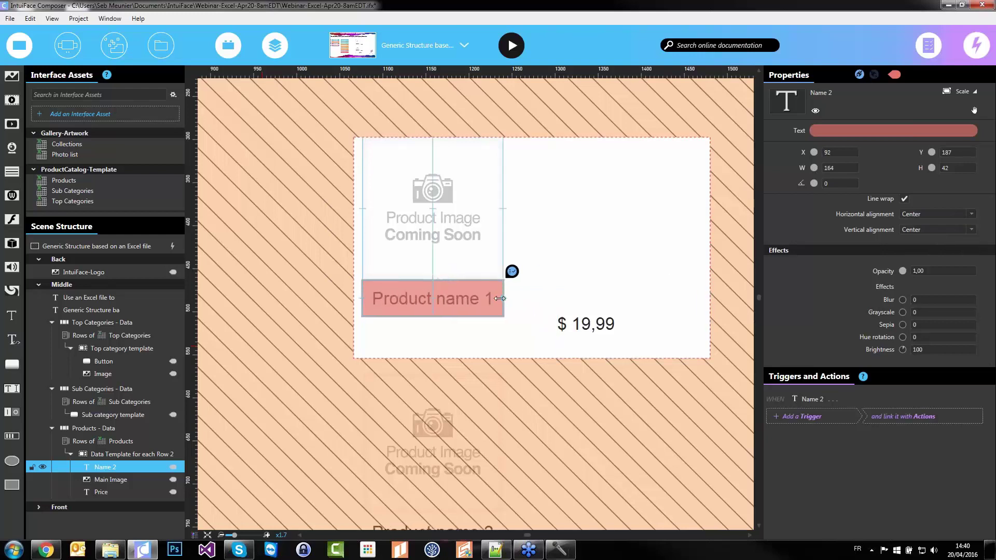
left_click_drag(580, 324, 385, 325)
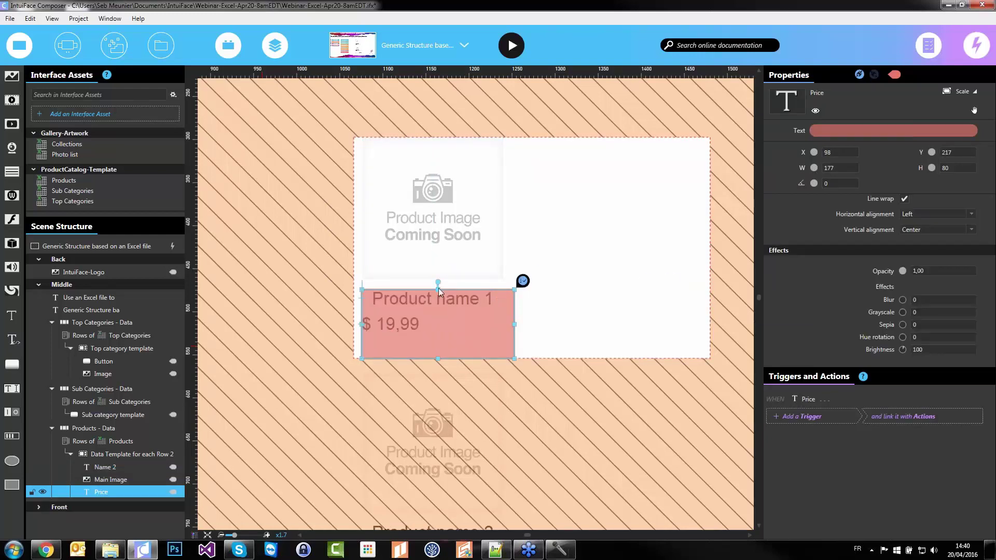
left_click_drag(438, 284, 438, 318)
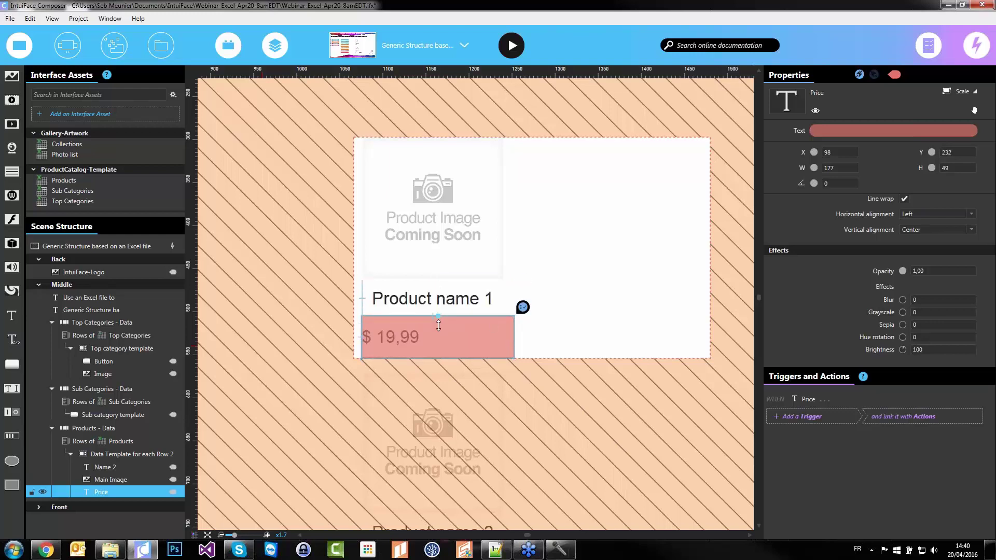
left_click(916, 214)
left_click(914, 234)
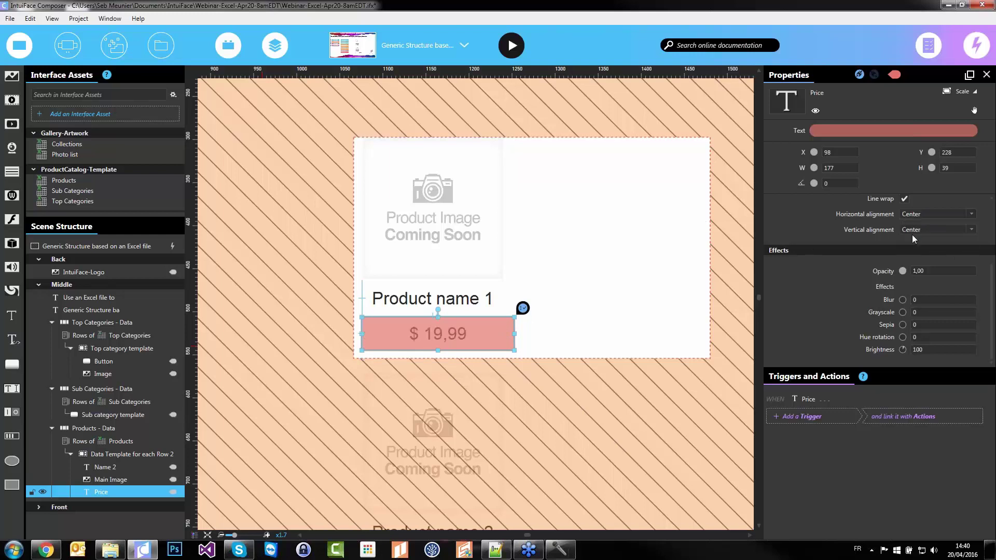
Narrow the item template to card width and centre-align image, name and price
left_click(619, 258)
left_click_drag(710, 248, 511, 248)
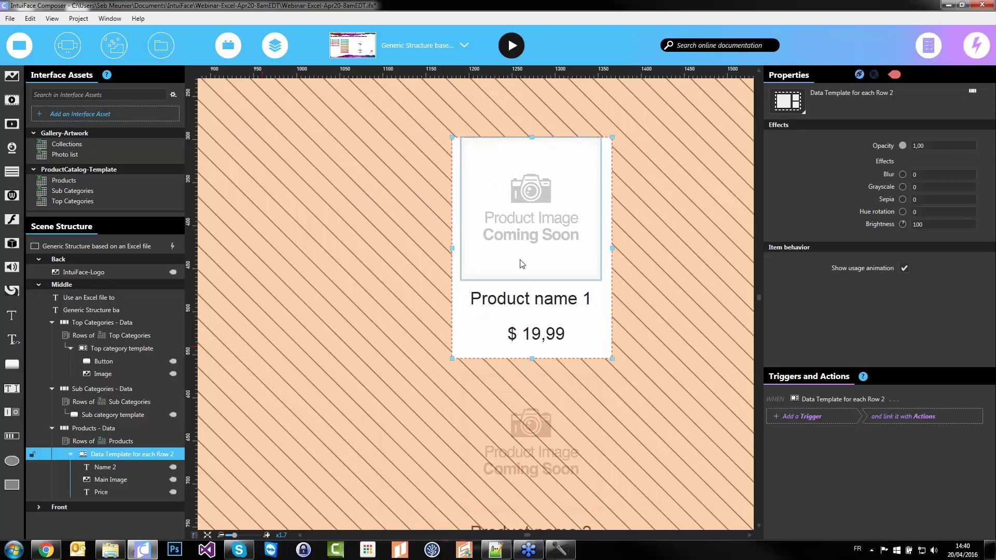
left_click(522, 263)
left_click(525, 298, "ctrl")
left_click(527, 331, "ctrl")
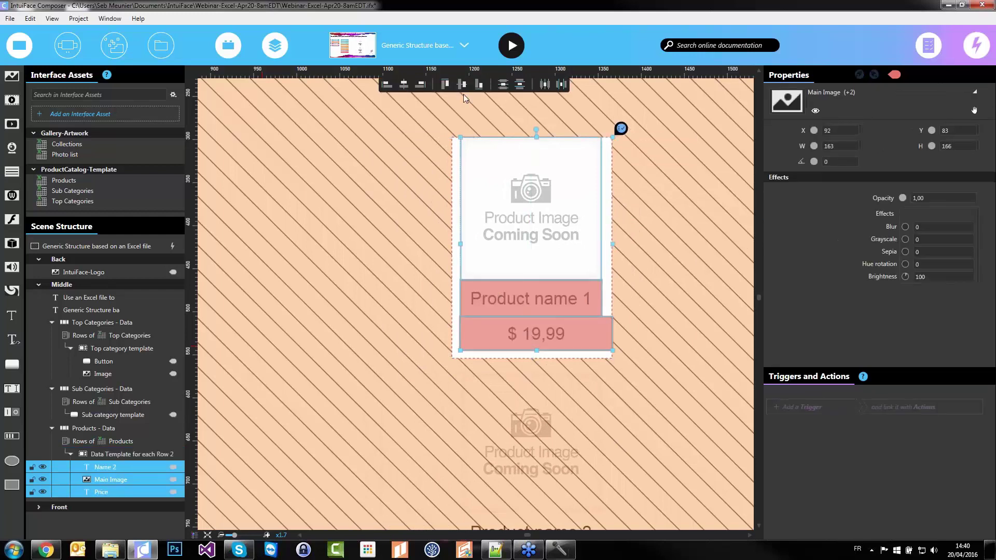
left_click(402, 87)
left_click(373, 225)
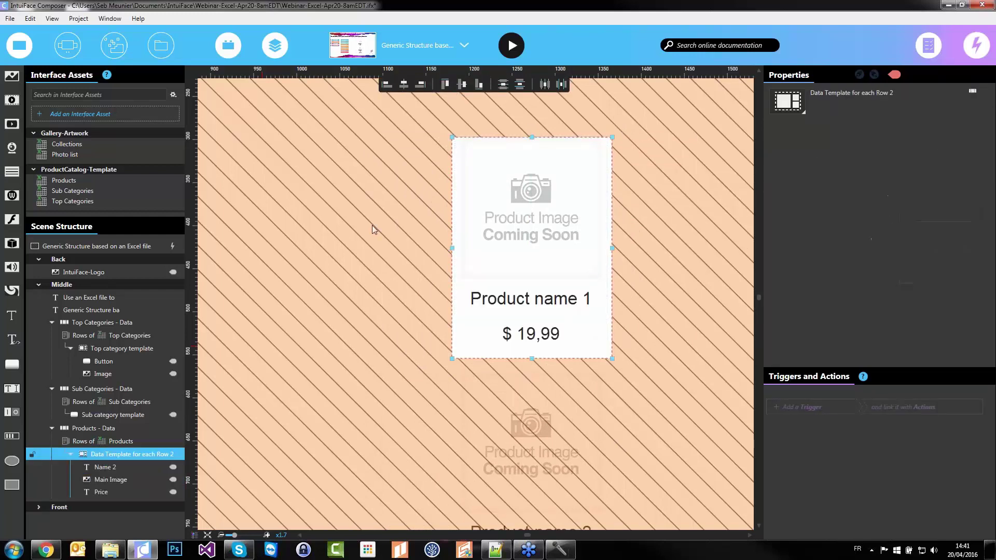
left_click(372, 227)
key("ctrl+0")
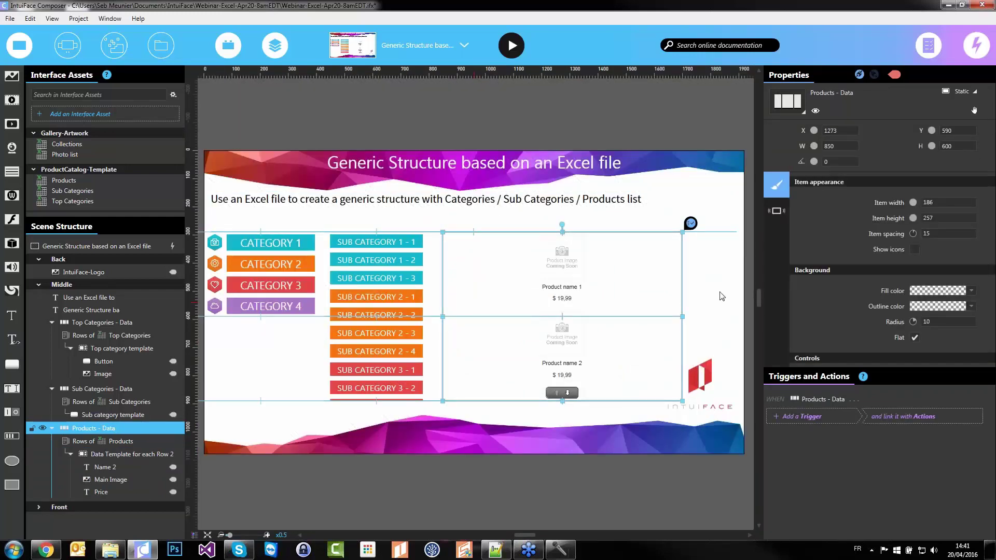
Set the Products - Data collection to 3 columns
left_click(722, 295)
left_click(558, 336)
double_click(924, 213)
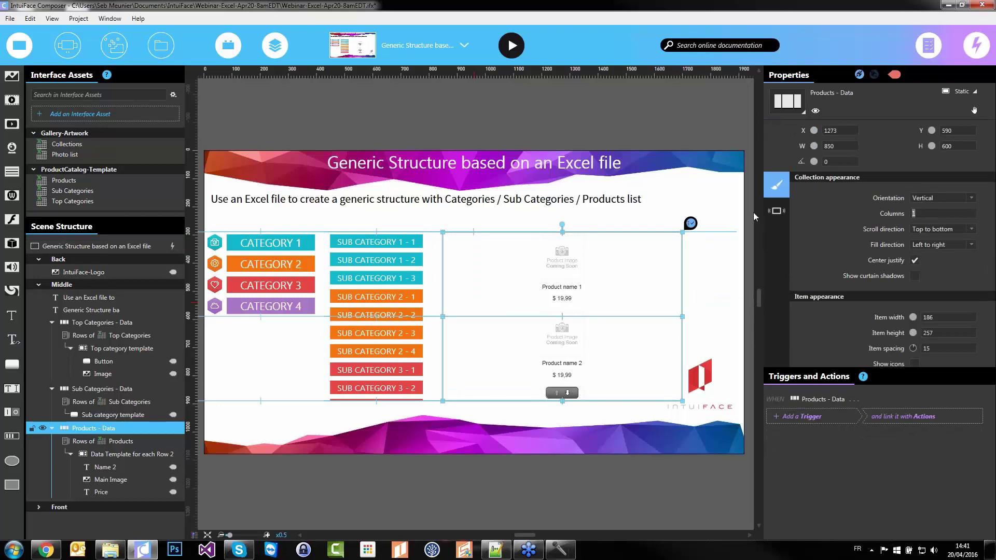
type("3")
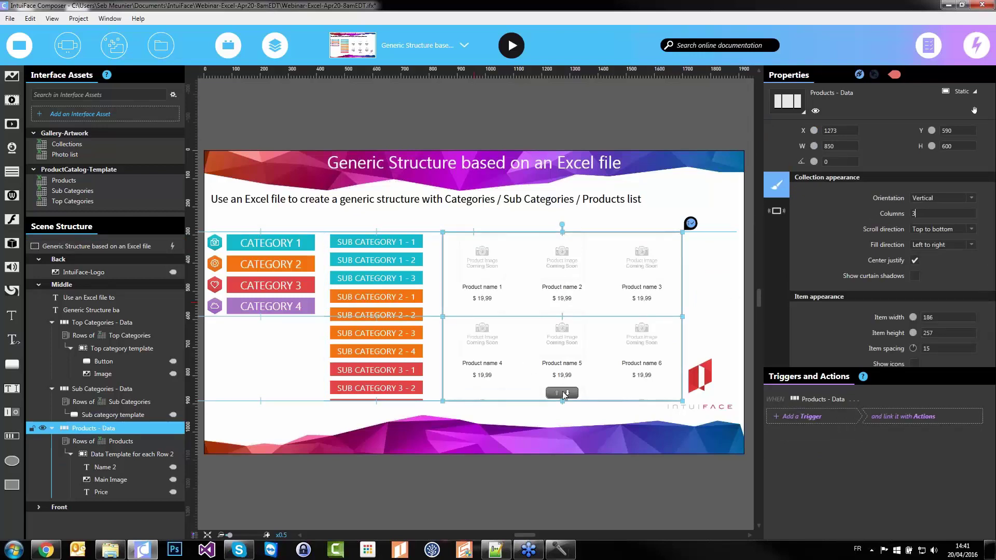
Uncheck Initial scroll effect in the collection's behavior settings
scroll(801, 325, "down", 5)
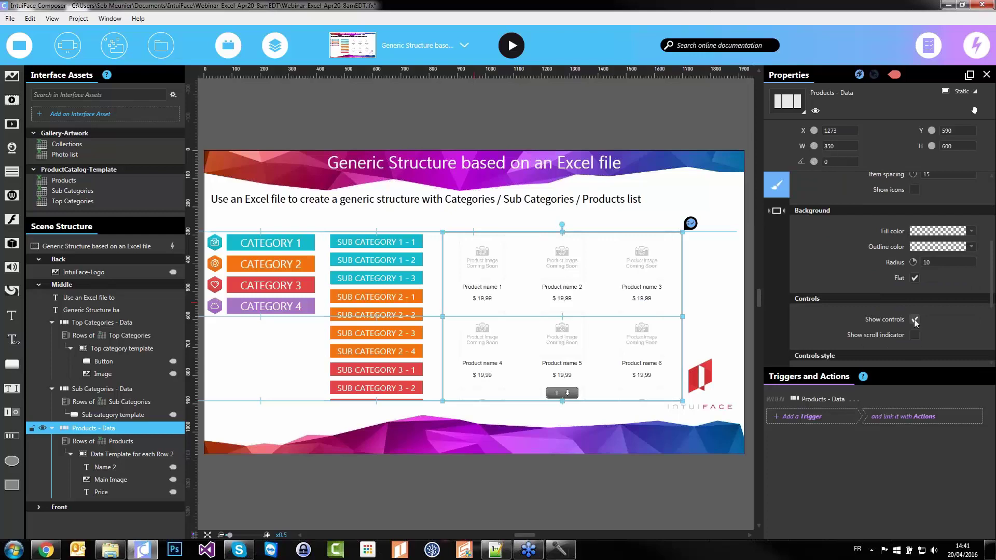
left_click(777, 211)
left_click(910, 214)
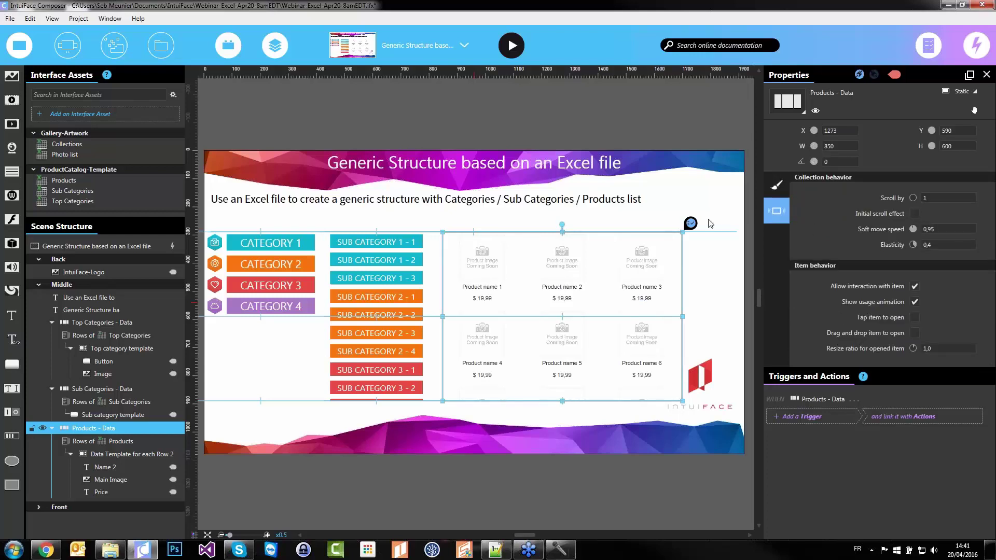
left_click(358, 421)
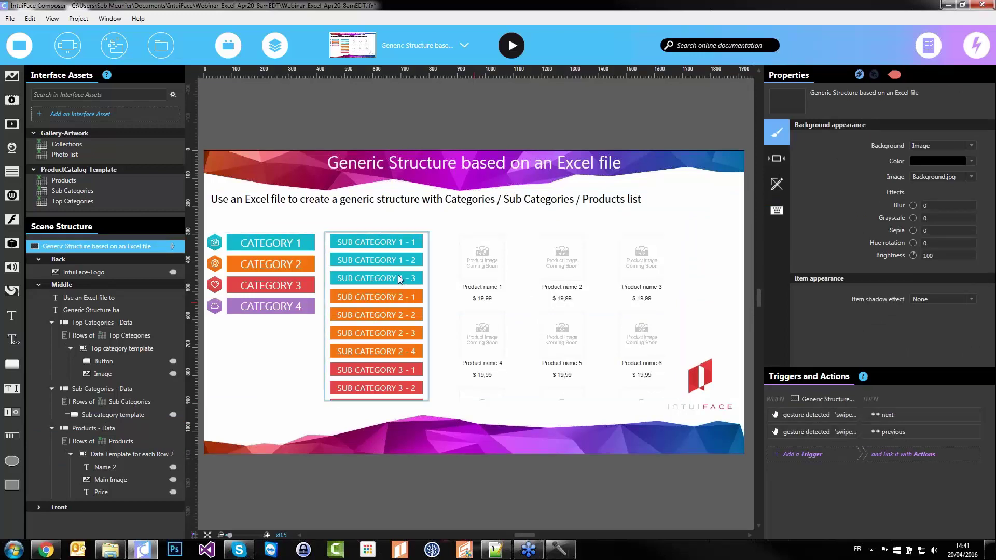
Give the category button an Is released trigger with a Sub Categories Add filter action
left_click(280, 332)
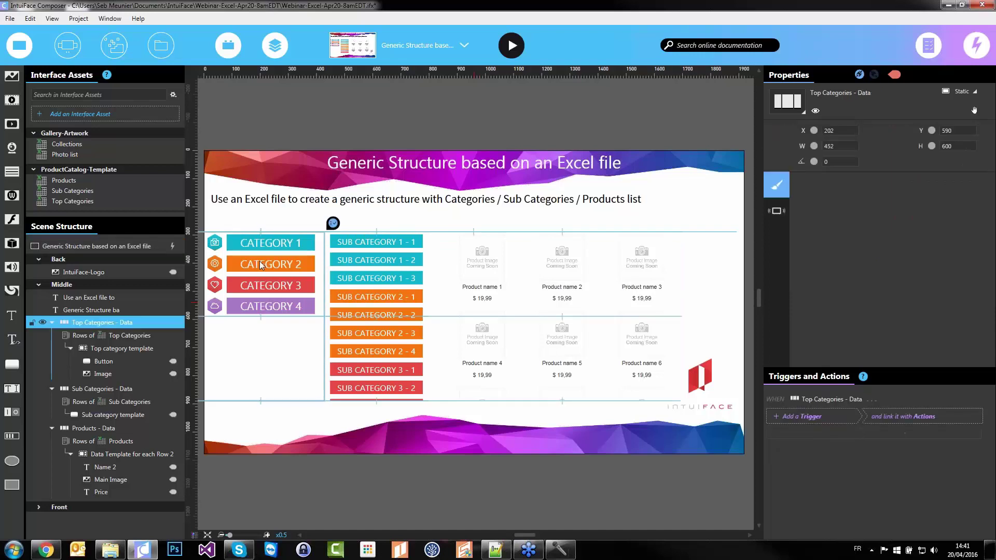
left_click(130, 360)
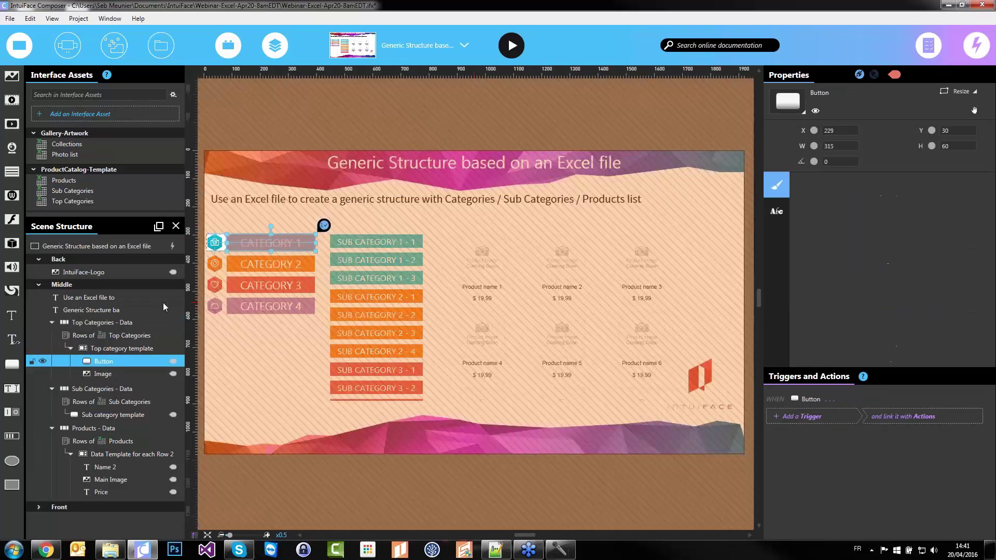
left_click(852, 415)
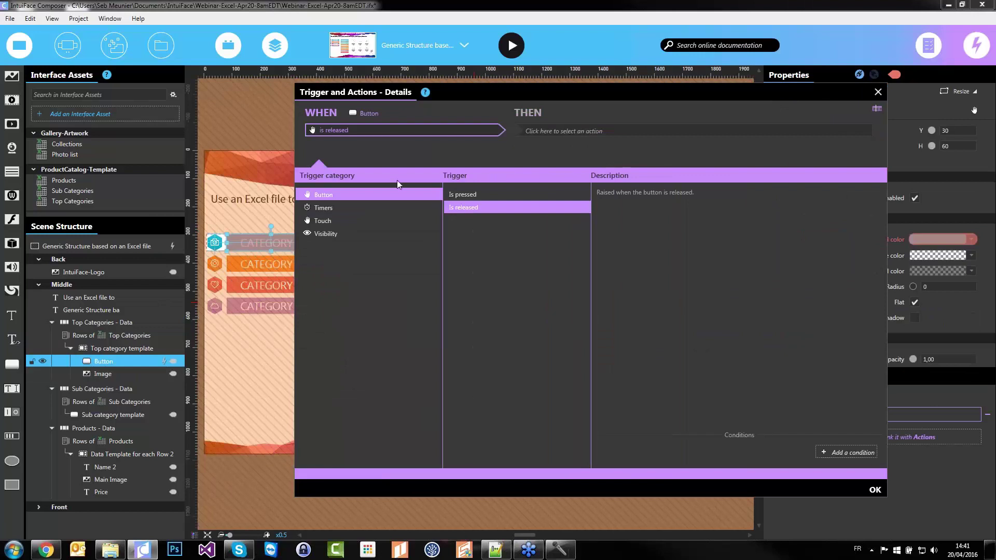
left_click(591, 132)
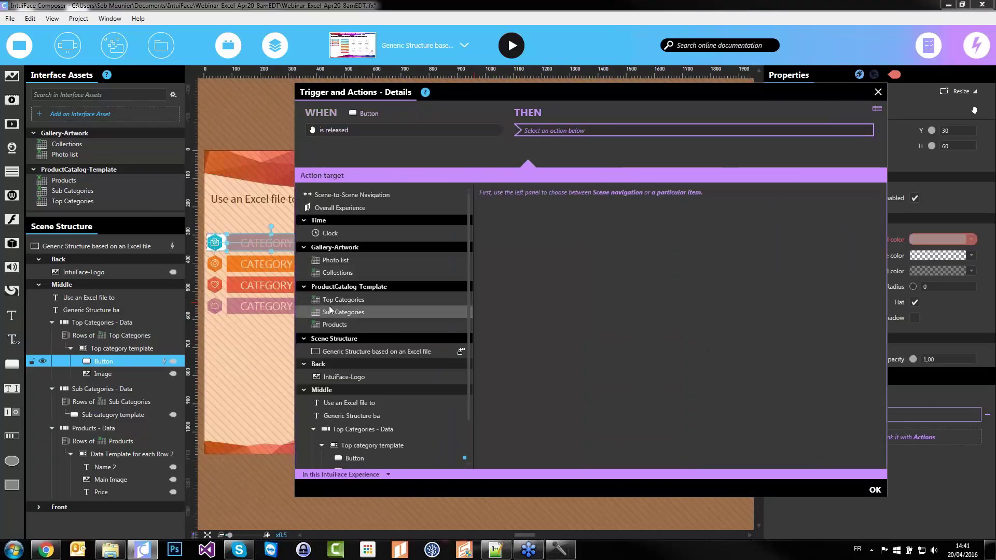
left_click(352, 311)
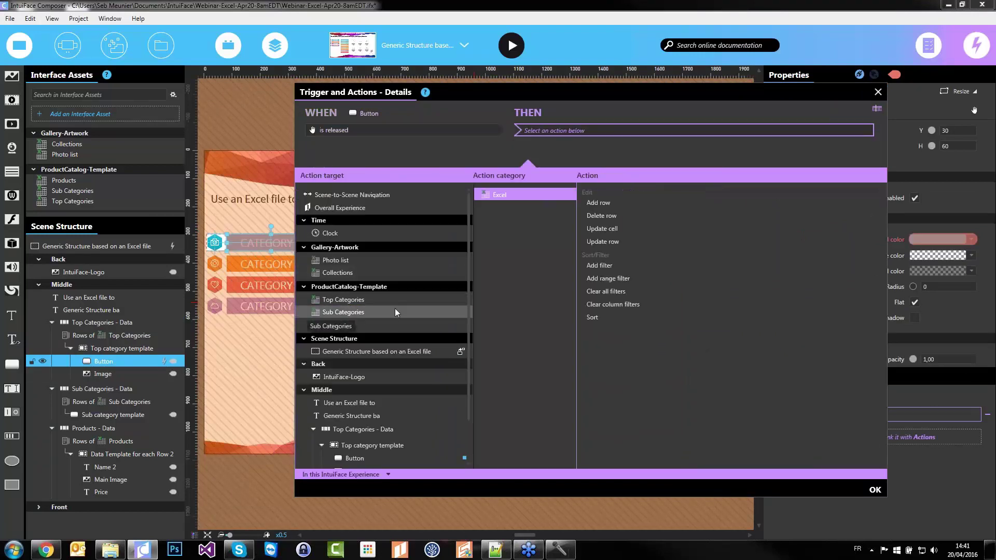
left_click(668, 262)
Filter on Parent Category Id bound to Top Categories' Category Id, clearing previous column filters
left_click(843, 210)
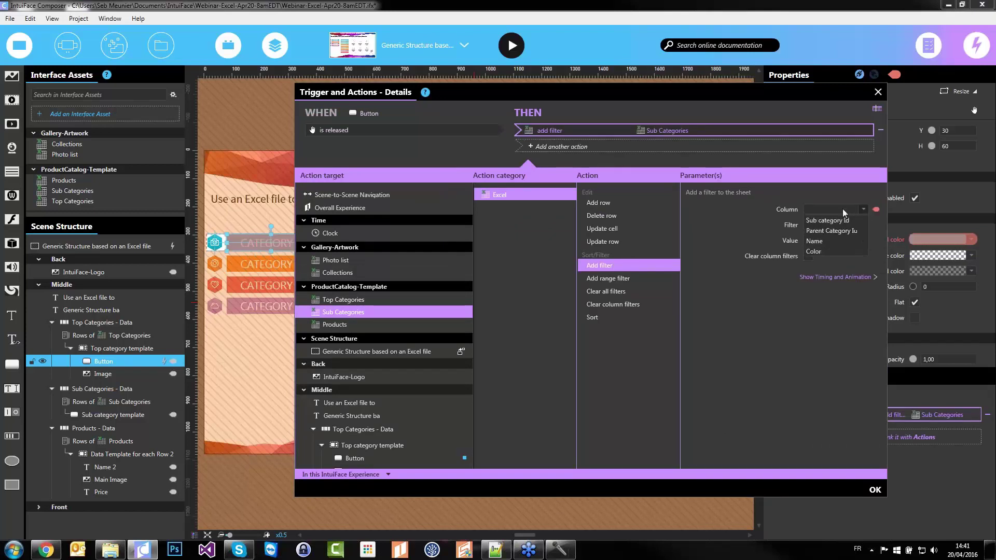
left_click(825, 230)
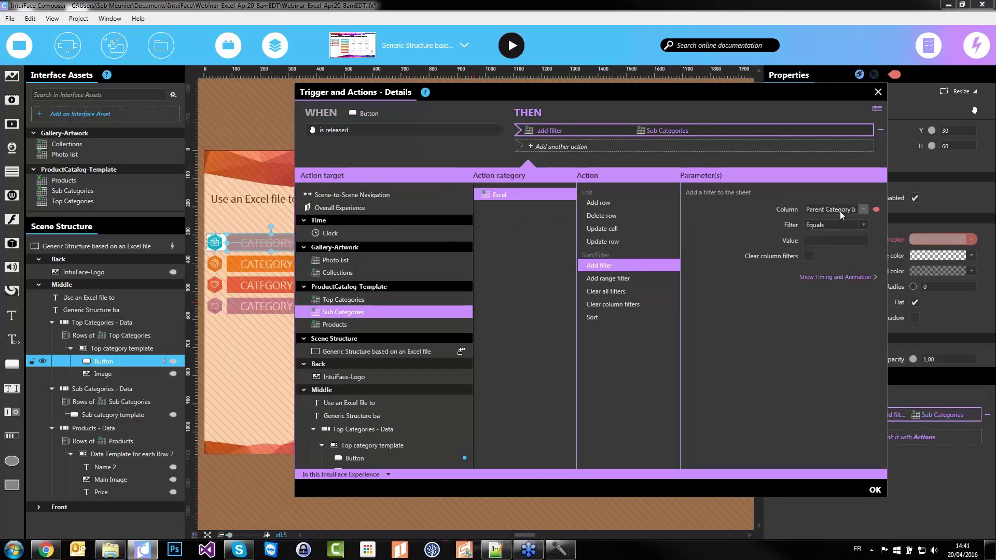
left_click(877, 240)
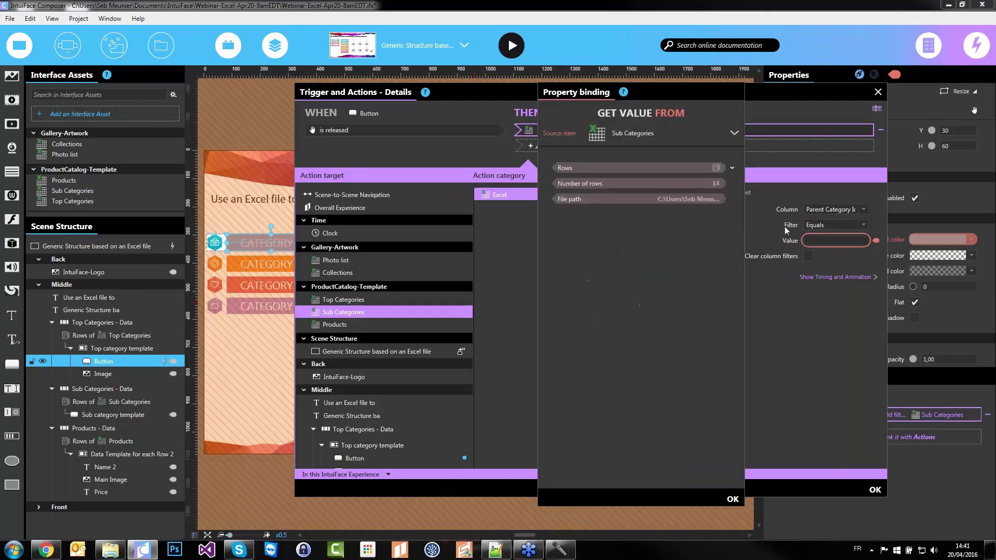
left_click(665, 133)
left_click(611, 229)
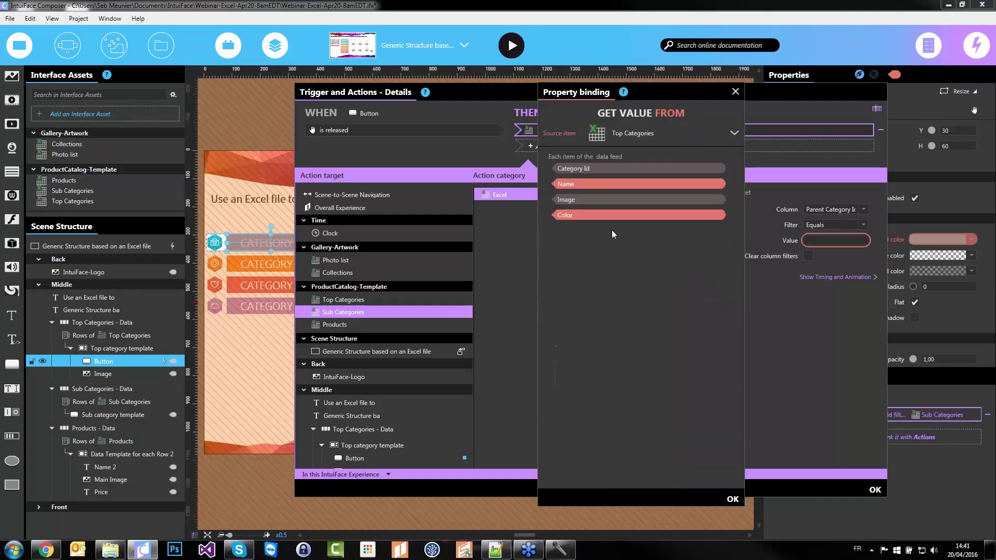
left_click(596, 169)
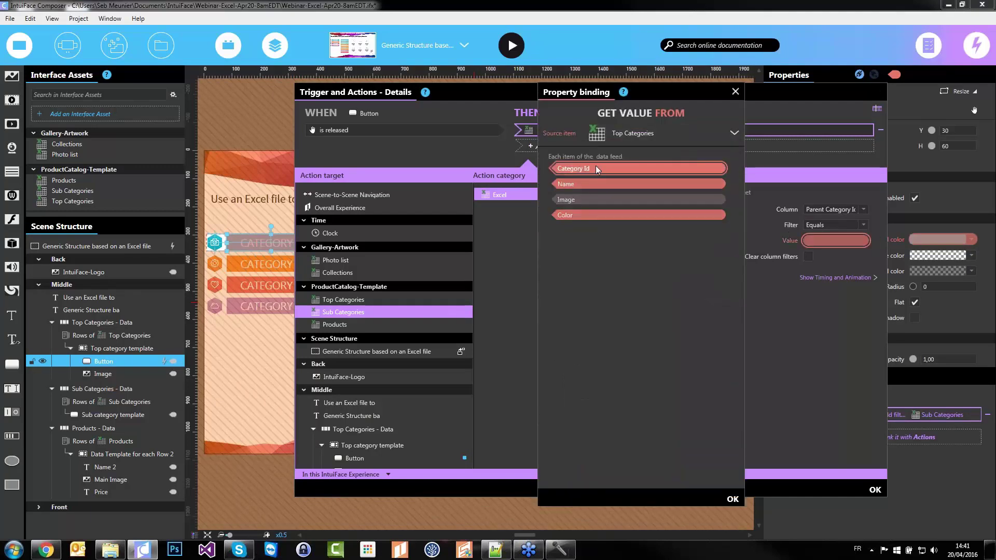
left_click(810, 256)
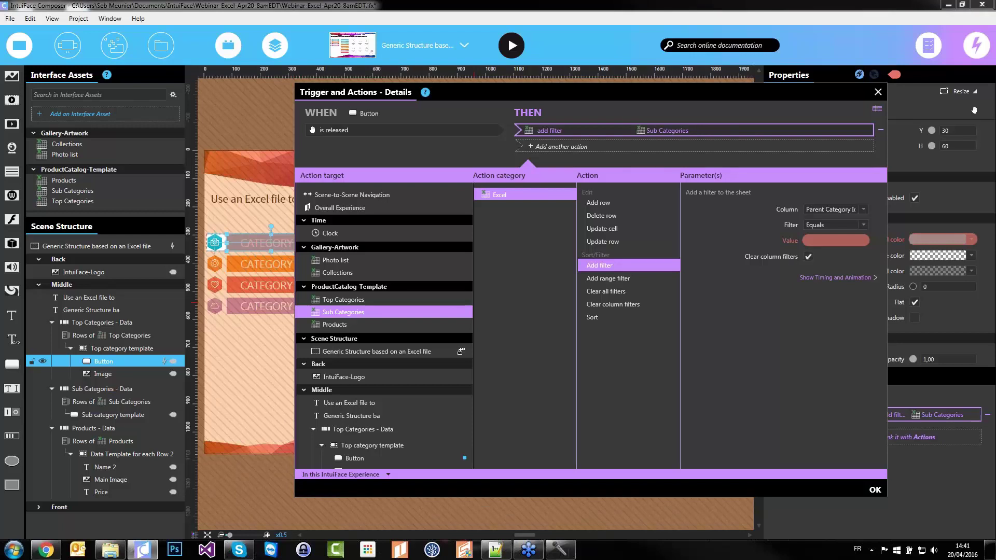
Add a second action showing Sub Categories - Data and confirm the trigger
left_click(615, 148)
scroll(387, 353, "down", 2)
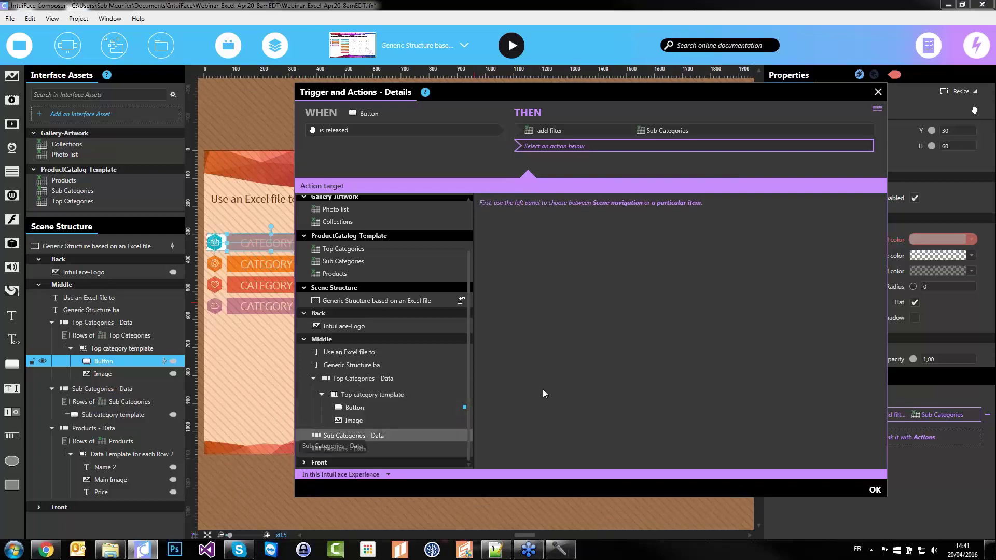
left_click(519, 258)
left_click(602, 264)
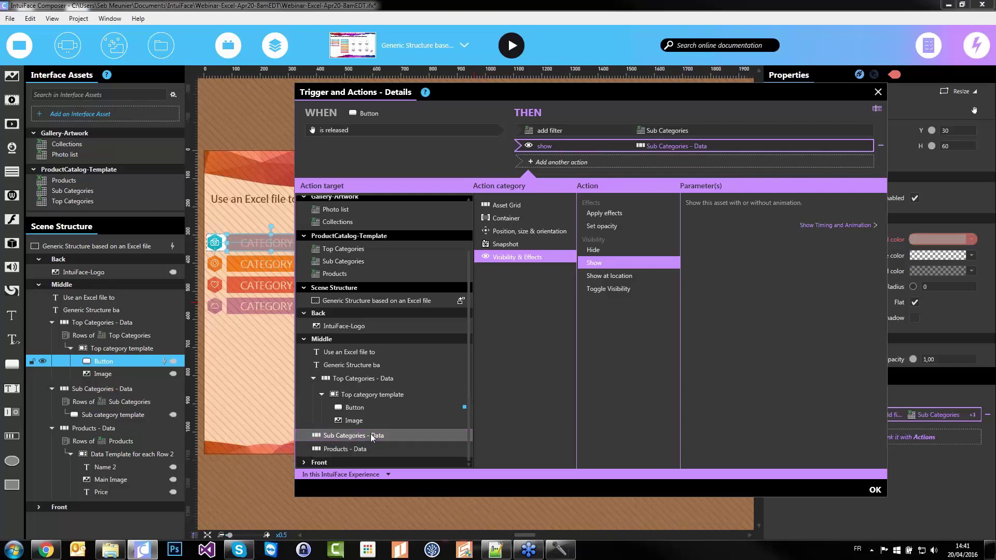
left_click(876, 490)
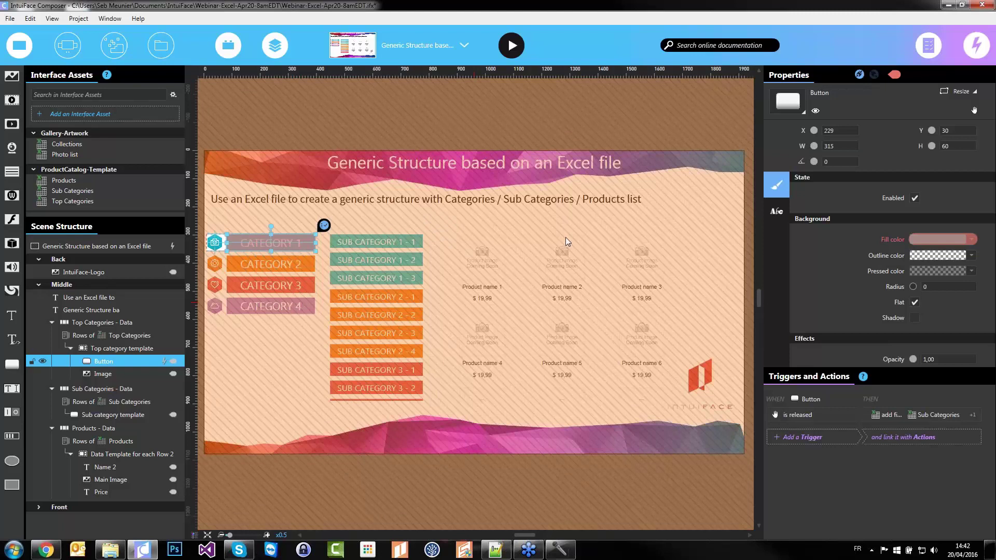
left_click(112, 415)
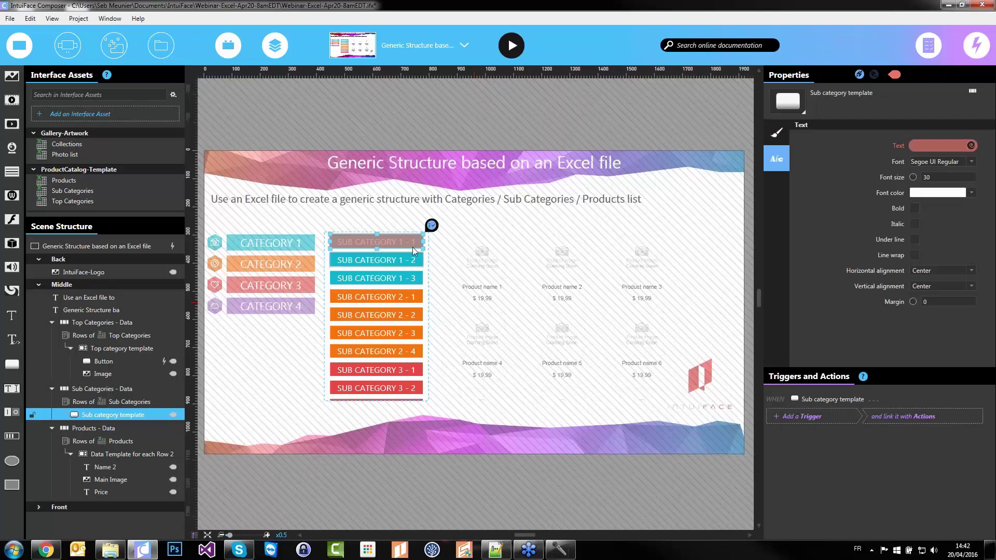
Add an Is released trigger filtering Products on Parent Sub Category ID by Sub category Id
left_click(808, 421)
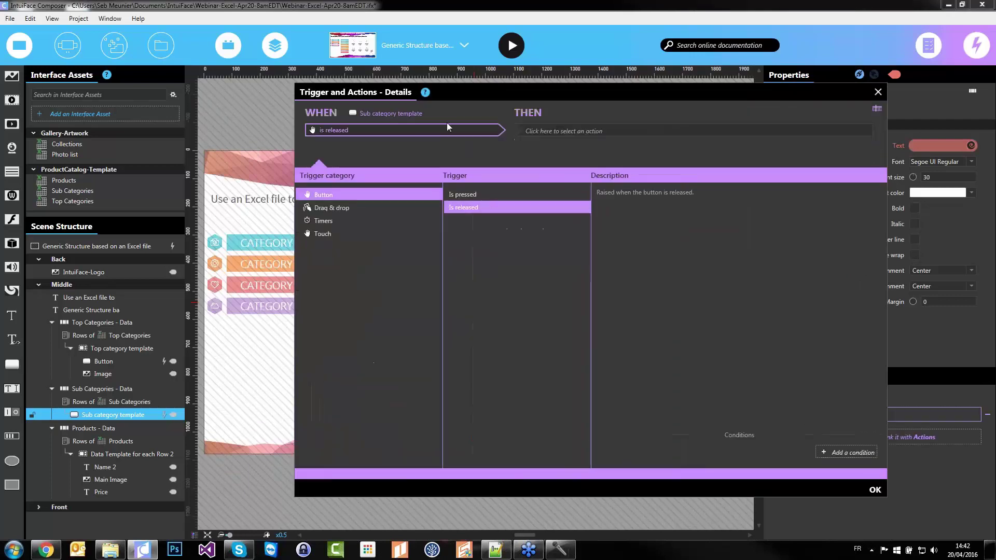
left_click(578, 132)
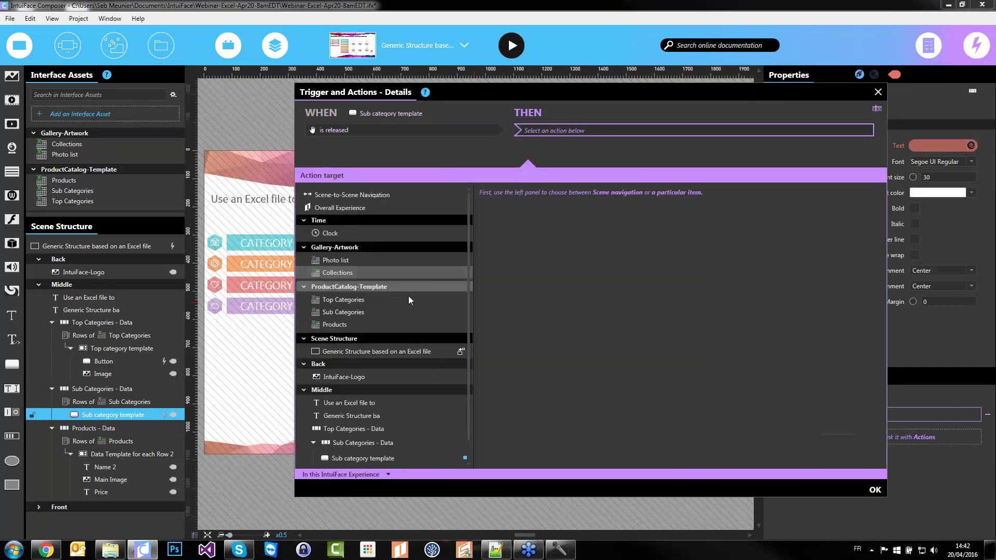
left_click(383, 325)
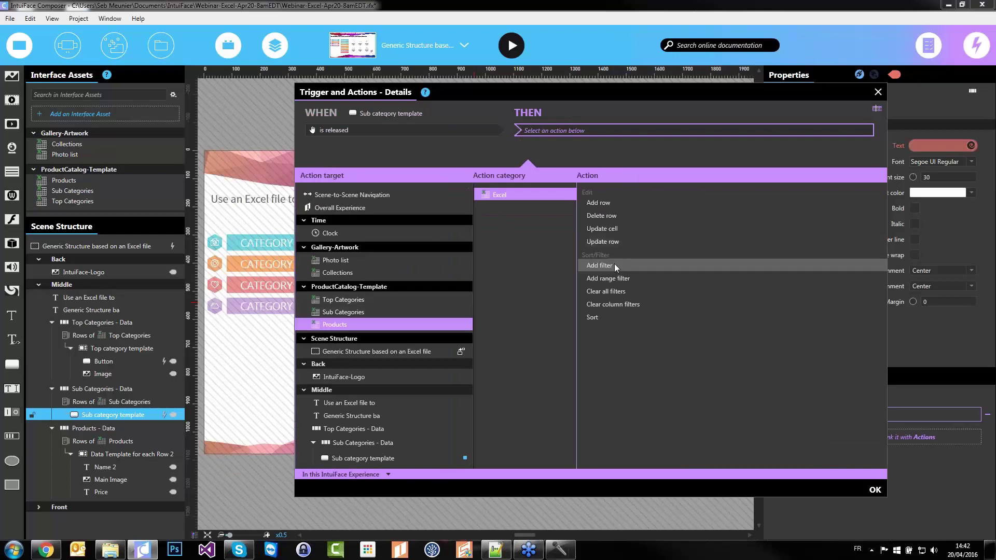
left_click(743, 264)
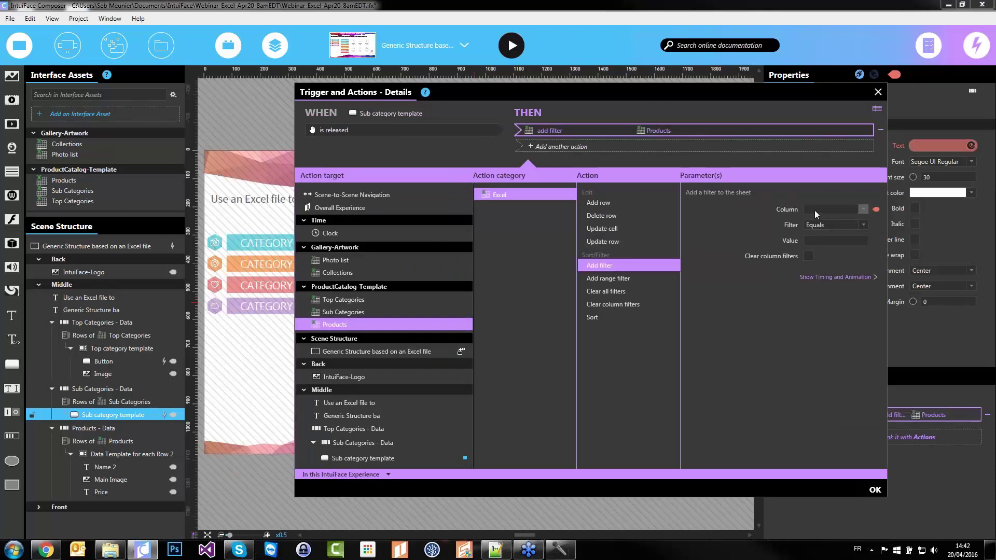
left_click(819, 209)
left_click(861, 231)
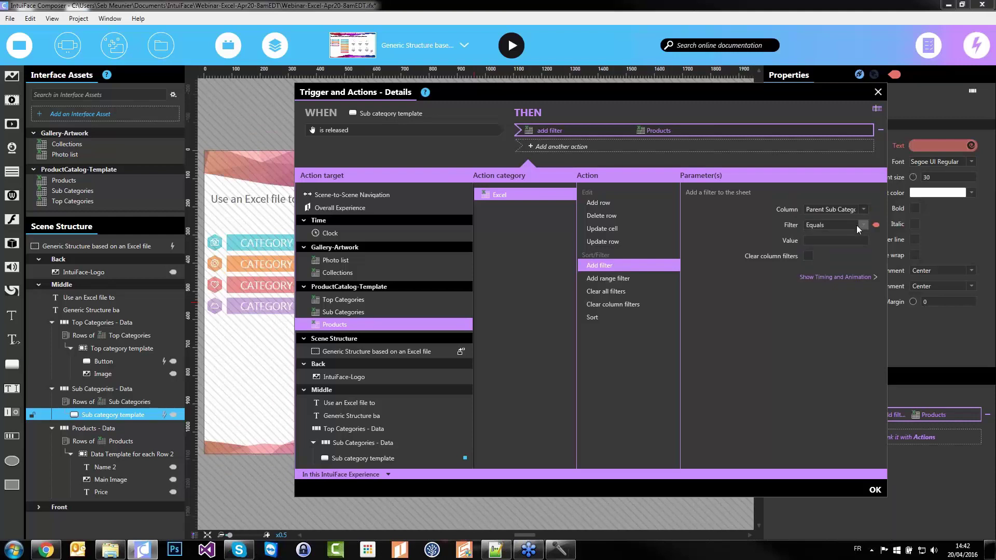
left_click(877, 240)
left_click(660, 135)
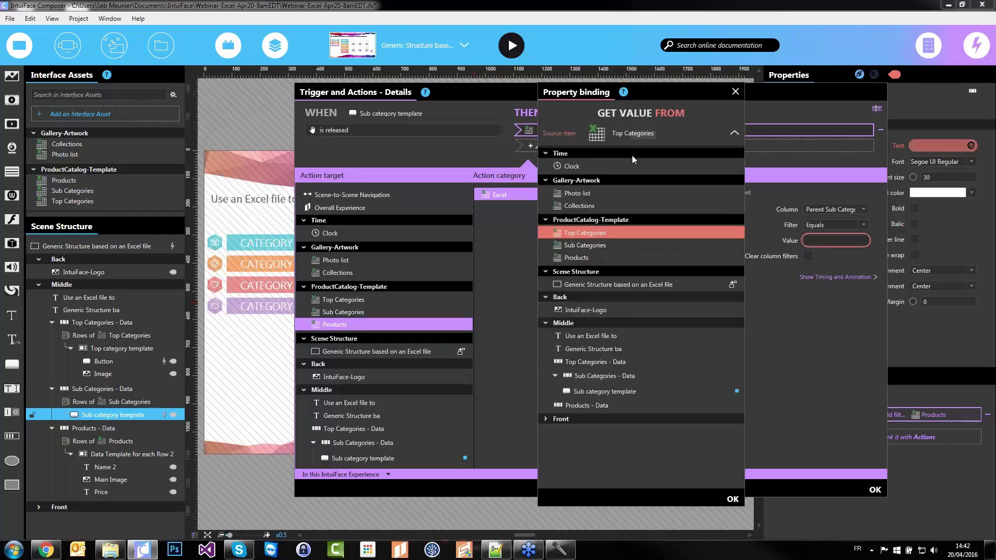
left_click(590, 245)
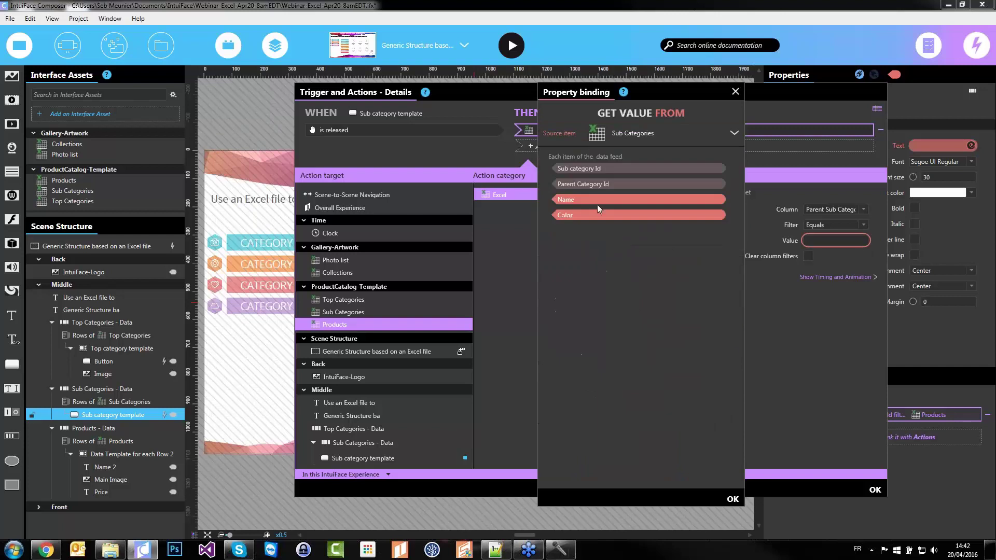
left_click(597, 170)
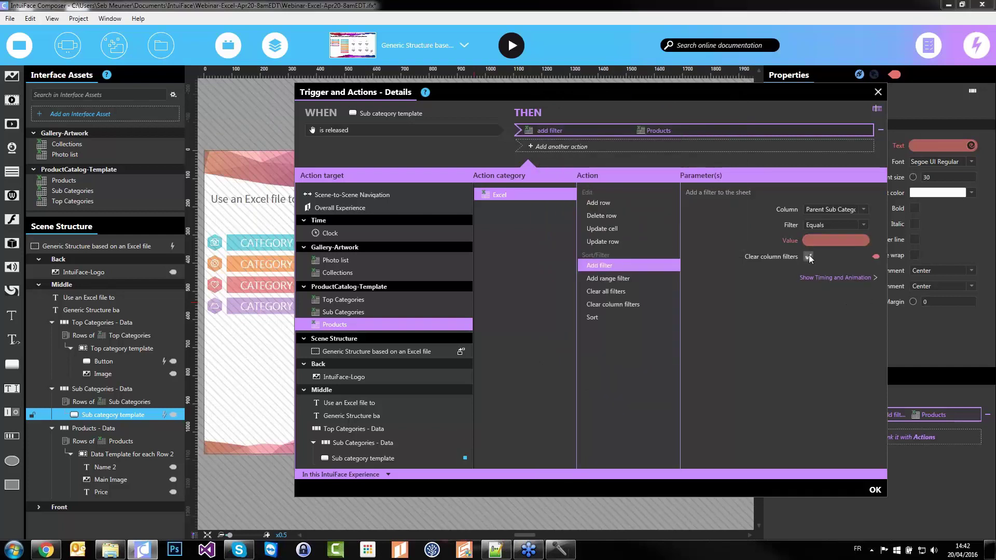
Add a Show Products - Data action, then hide both Sub Categories and Products lists
left_click(652, 148)
scroll(389, 394, "down", 1)
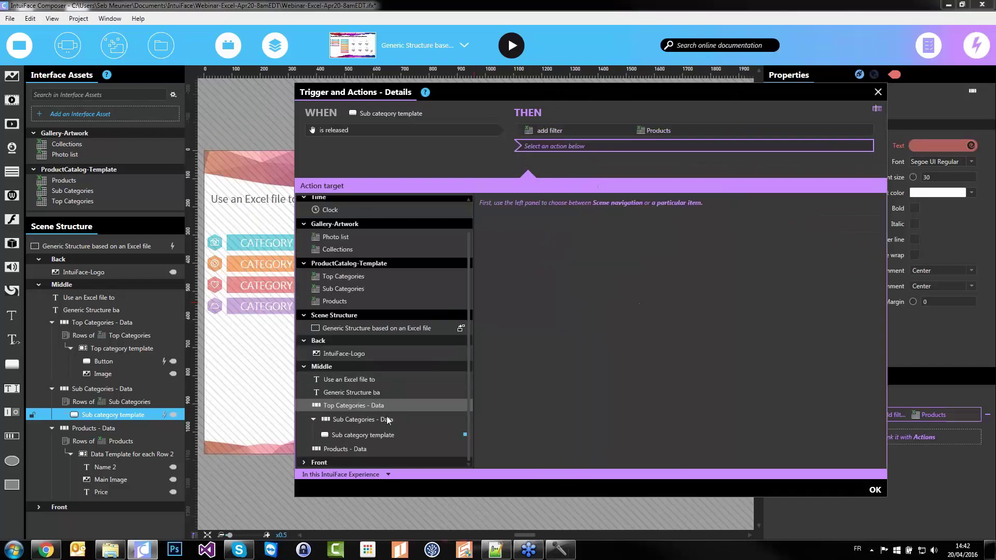
left_click(347, 449)
left_click(513, 257)
left_click(595, 263)
left_click(874, 490)
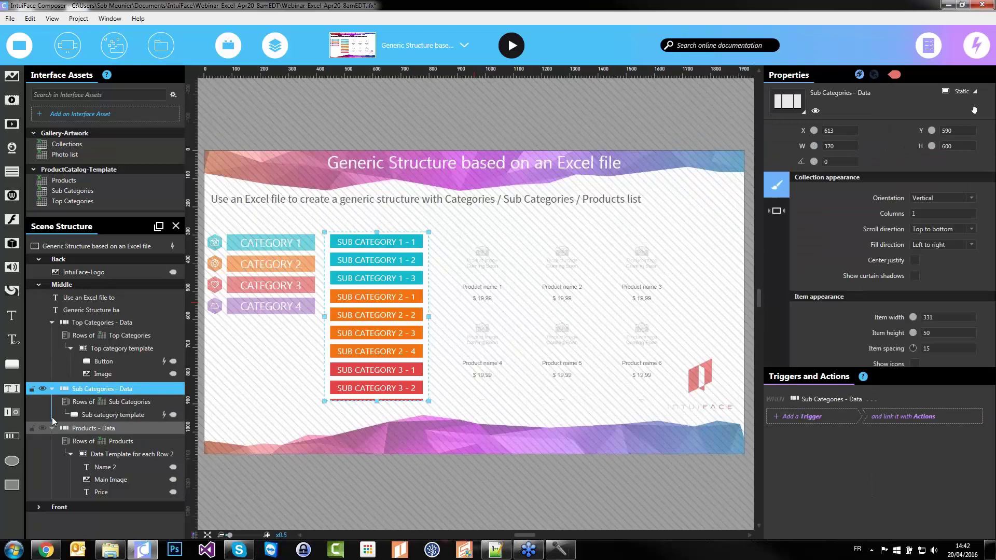
left_click(42, 389)
left_click(43, 427)
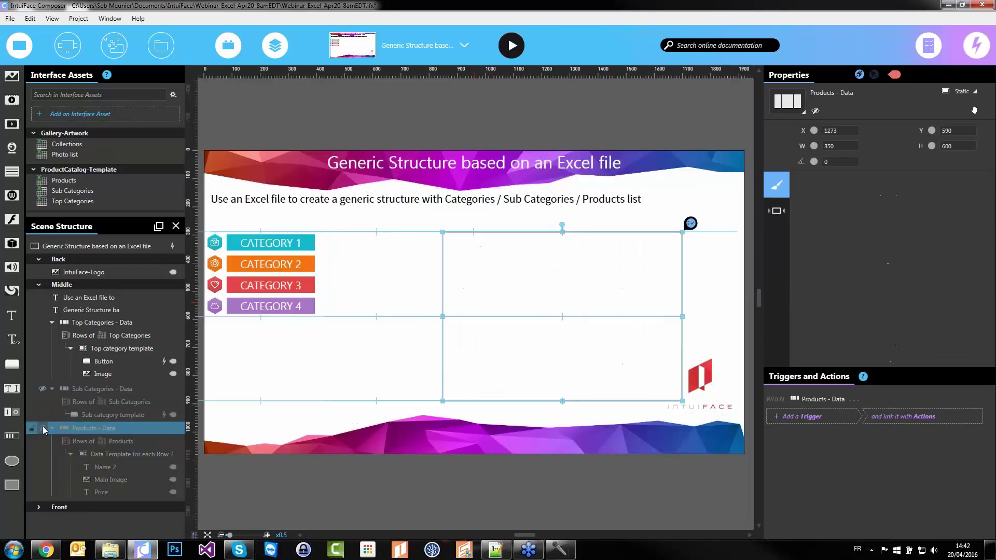
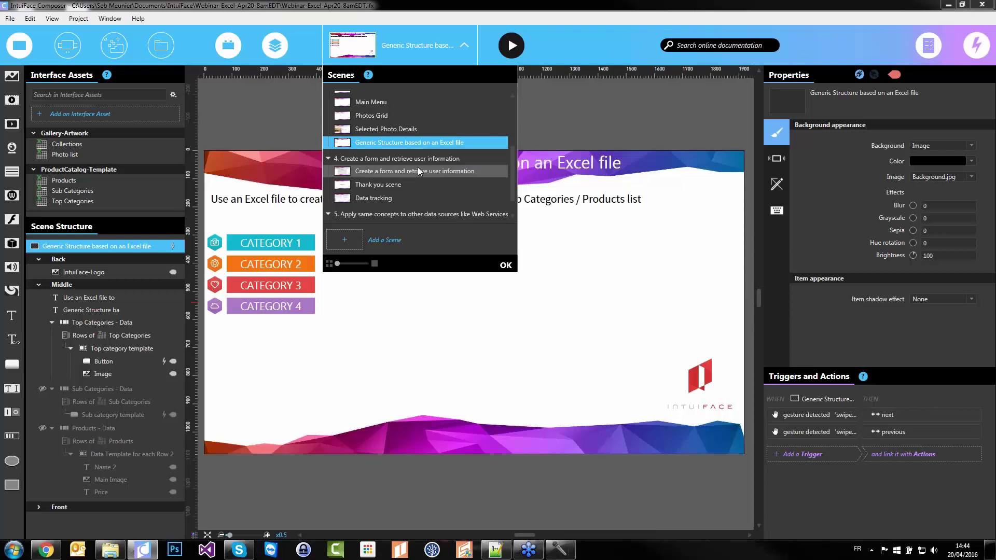
Switch to the 'Create a form and retrieve user information' scene and close the scene list
scroll(418, 167, "down", 2)
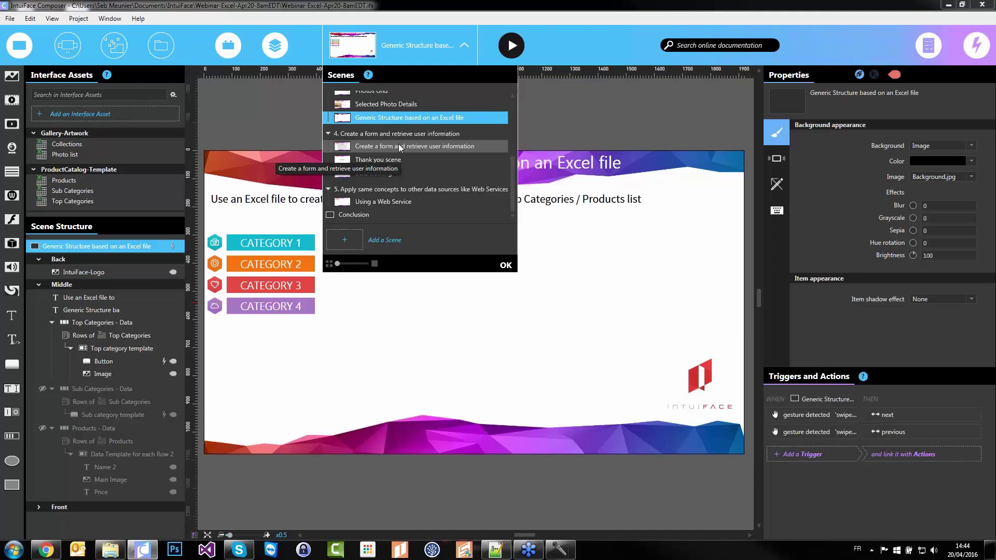
left_click(380, 149)
left_click(261, 316)
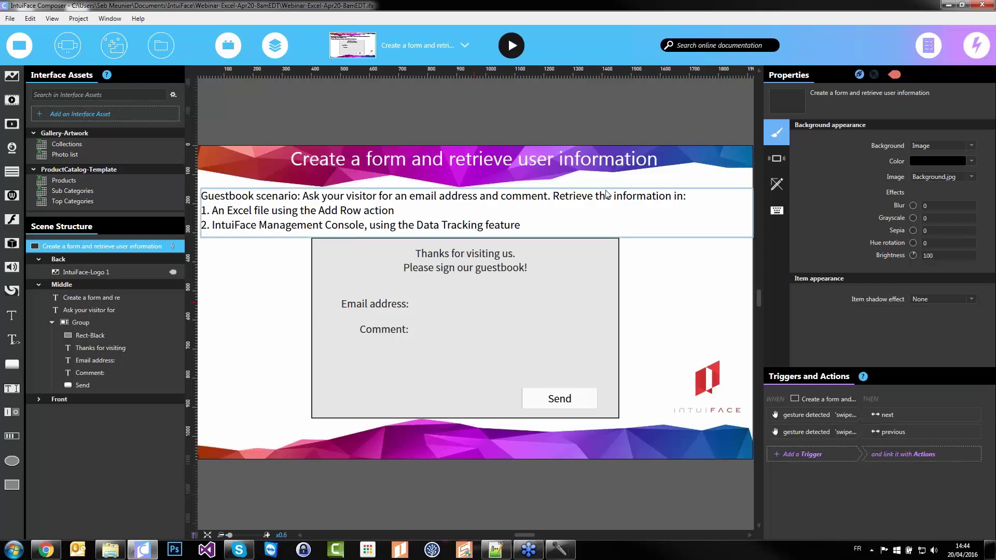
Read the guestbook scenario text block, then bring the 0-Webinar-Excel folder window forward
left_click(283, 202)
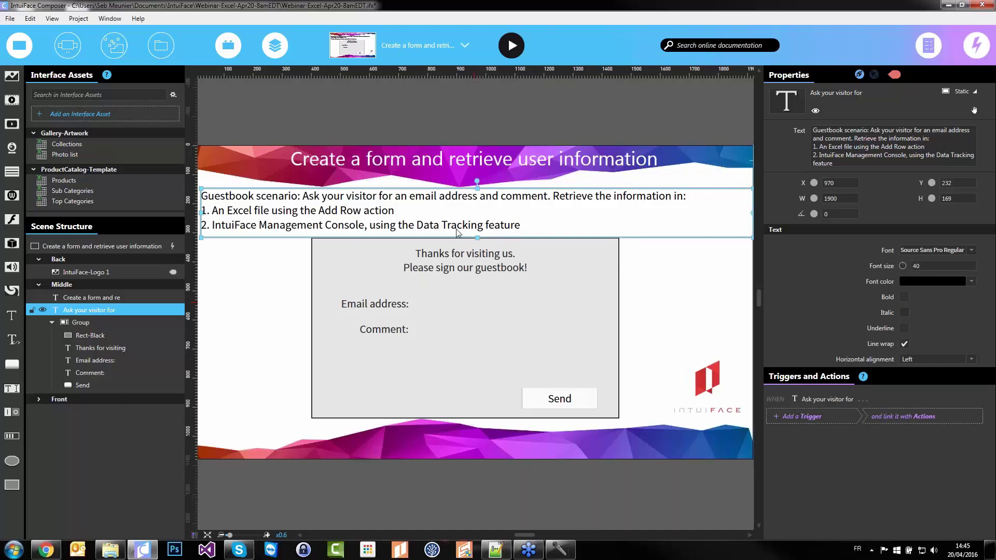
left_click(248, 297)
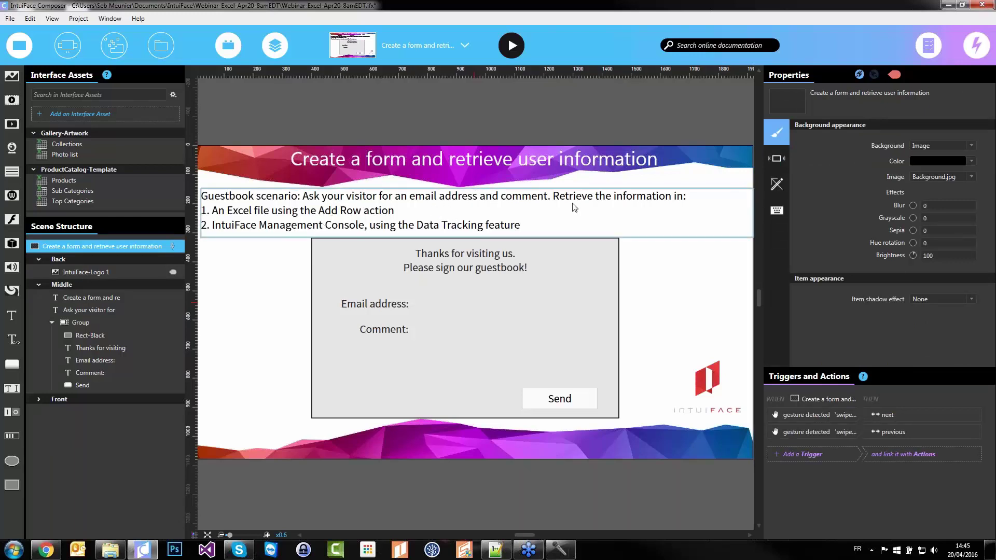
left_click(111, 551)
Open UserForm.xlsx in Excel and inspect its Email and Comment header row
left_click(755, 311)
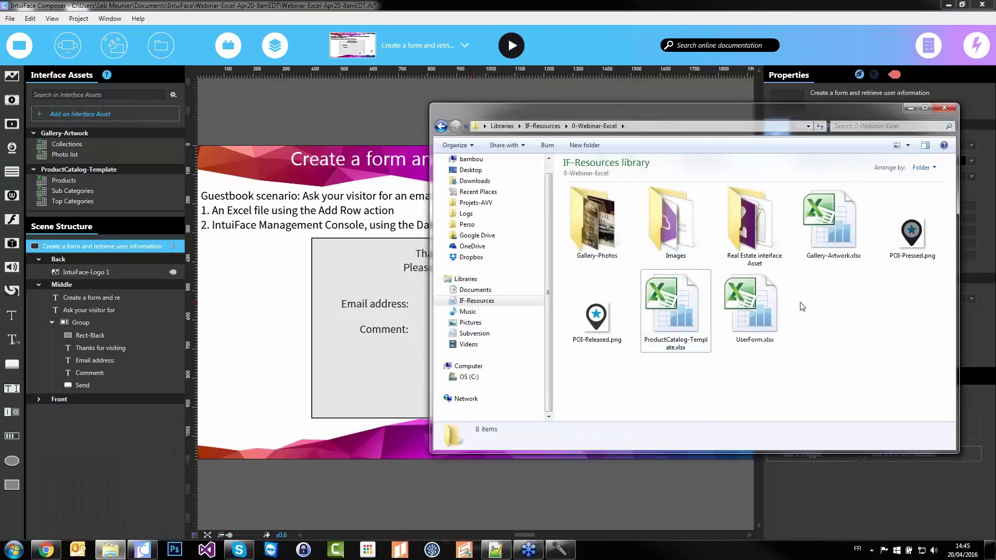
double_click(759, 306)
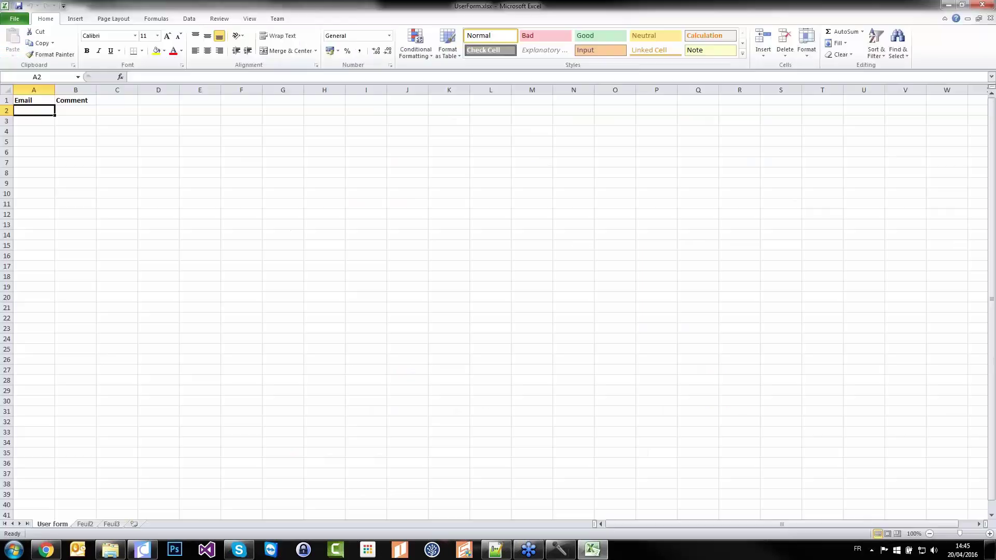
scroll(104, 150, "up", 5, "ctrl")
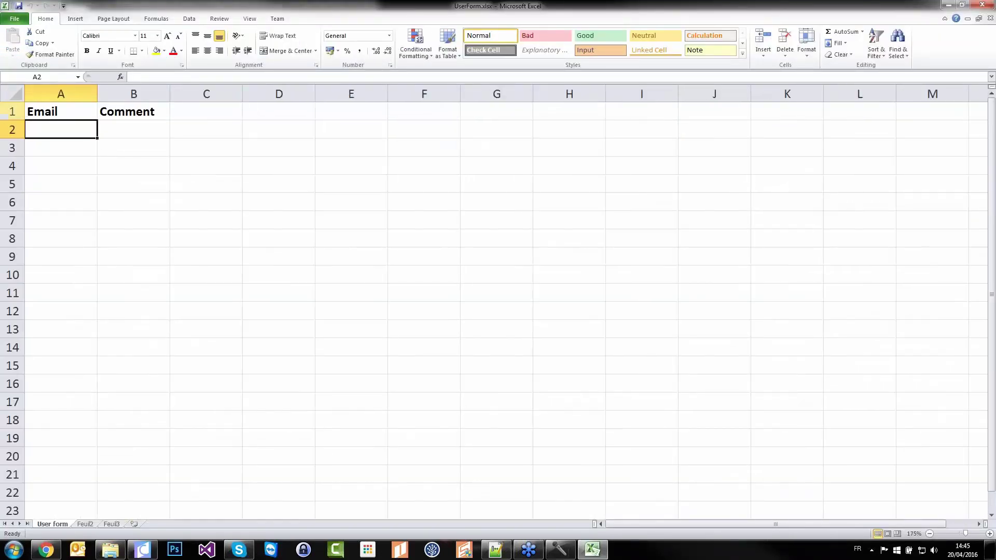
left_click(12, 112)
left_click(41, 112)
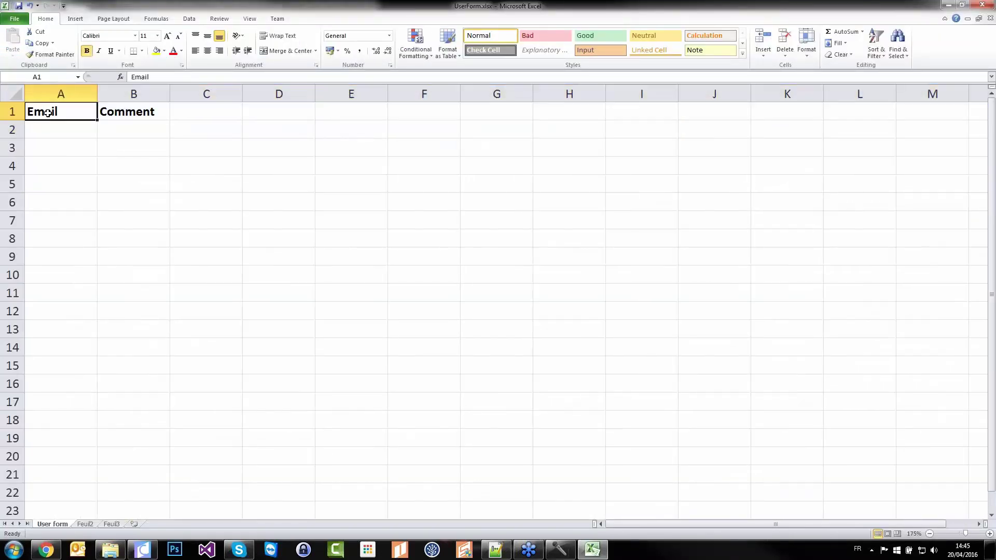
left_click(149, 113)
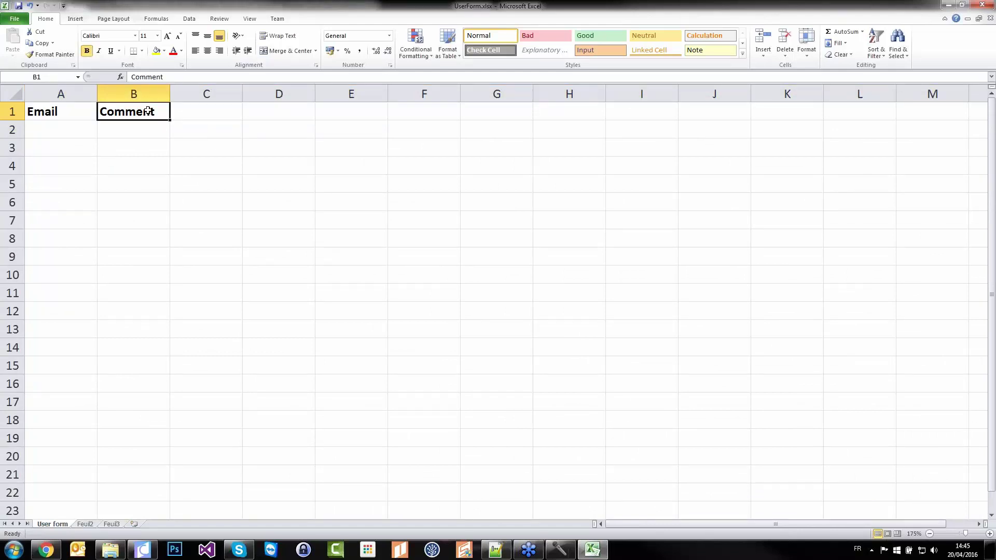
Highlight the empty rows below the headers, then close the workbook
left_click_drag(66, 127, 152, 152)
left_click_drag(54, 170, 160, 167)
left_click(36, 202)
left_click_drag(57, 185, 132, 187)
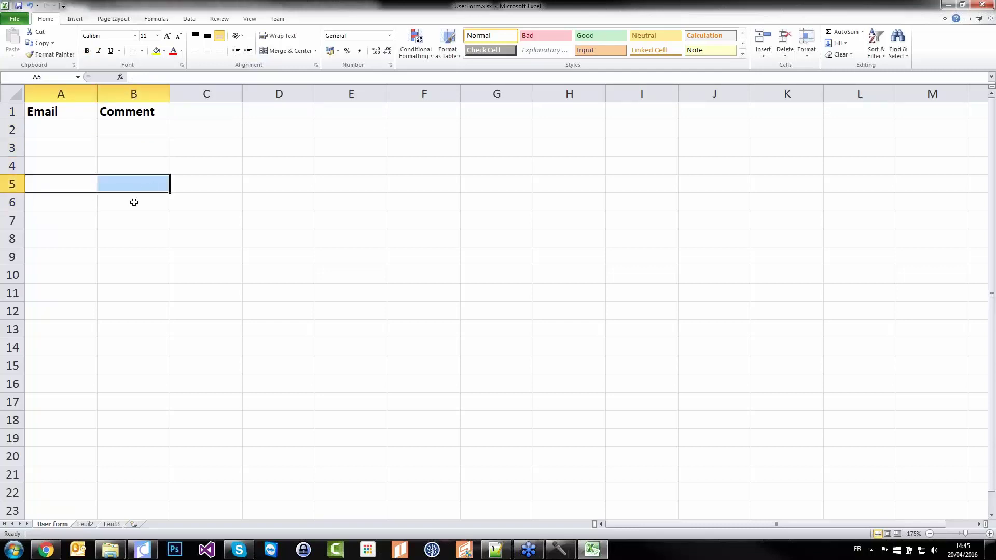
left_click(983, 5)
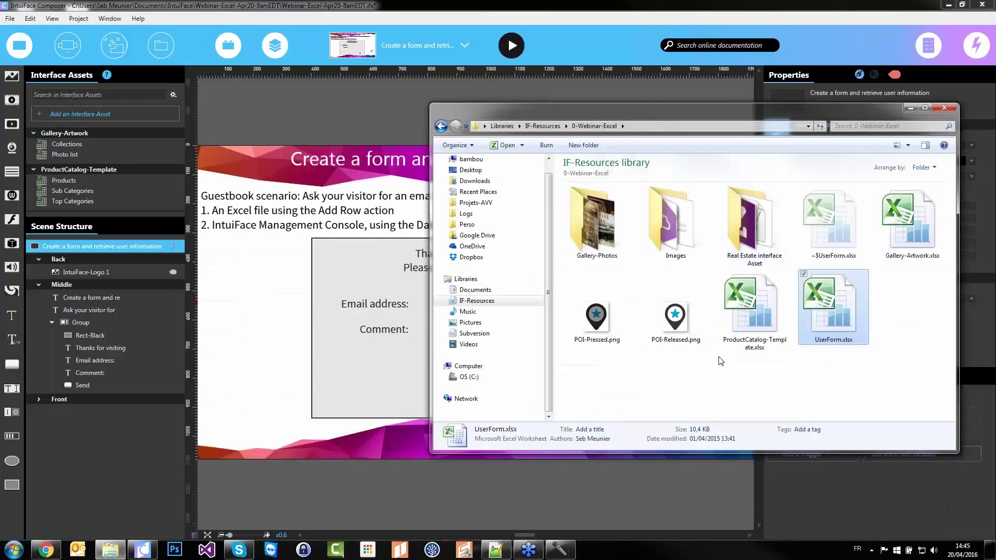
Drag UserForm.xlsx into Interface Assets as the 'User form' asset and reselect the scene
left_click(748, 304)
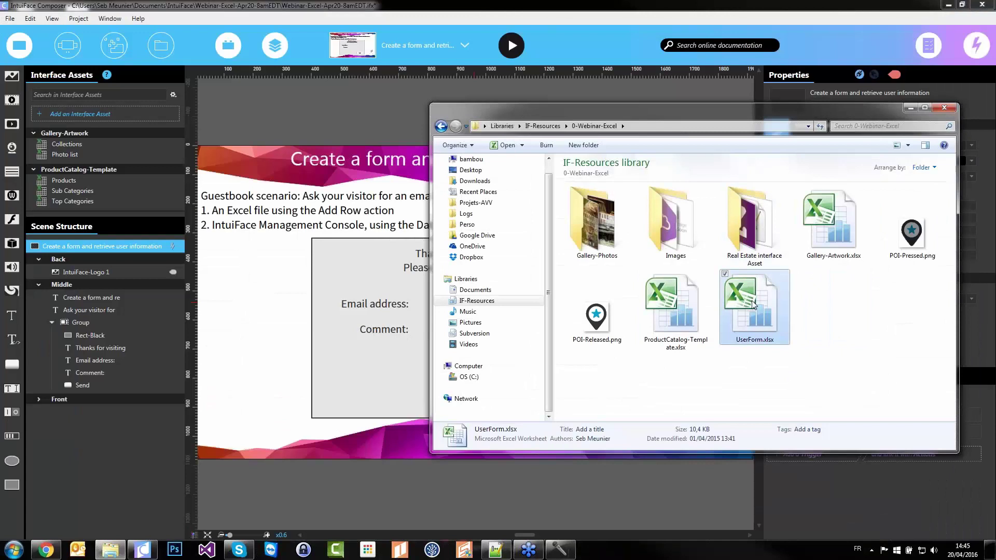
left_click_drag(254, 232, 145, 189)
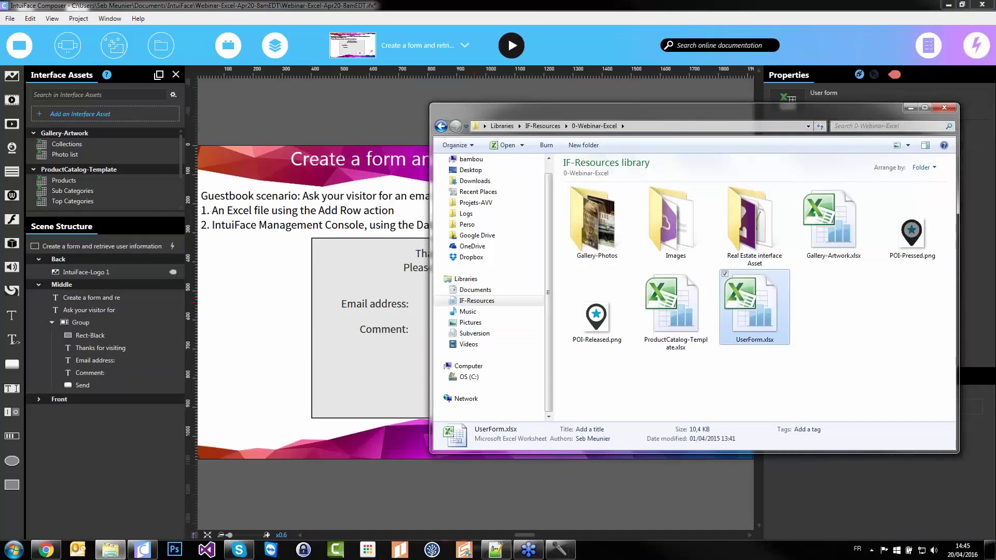
left_click(181, 159)
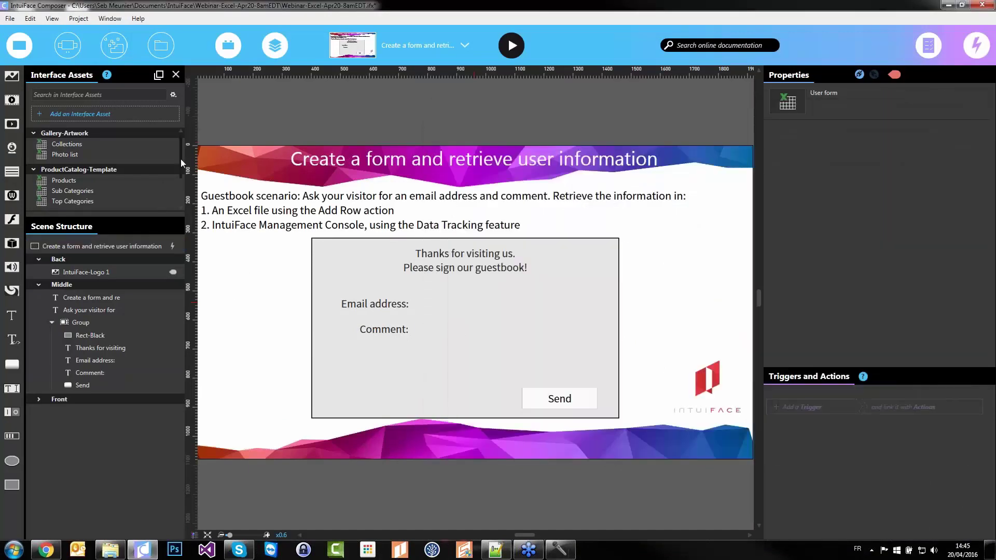
scroll(181, 159, "down", 2)
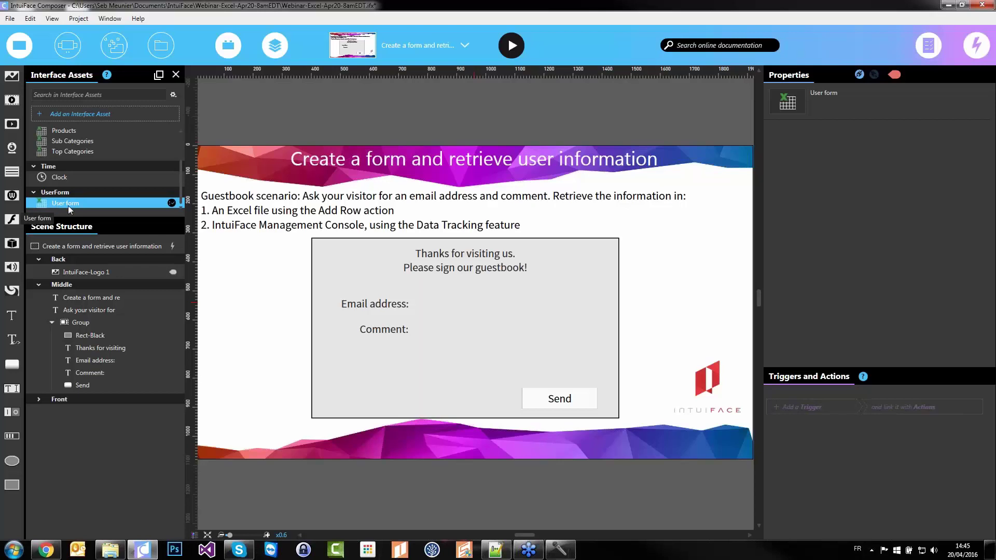
left_click(258, 367)
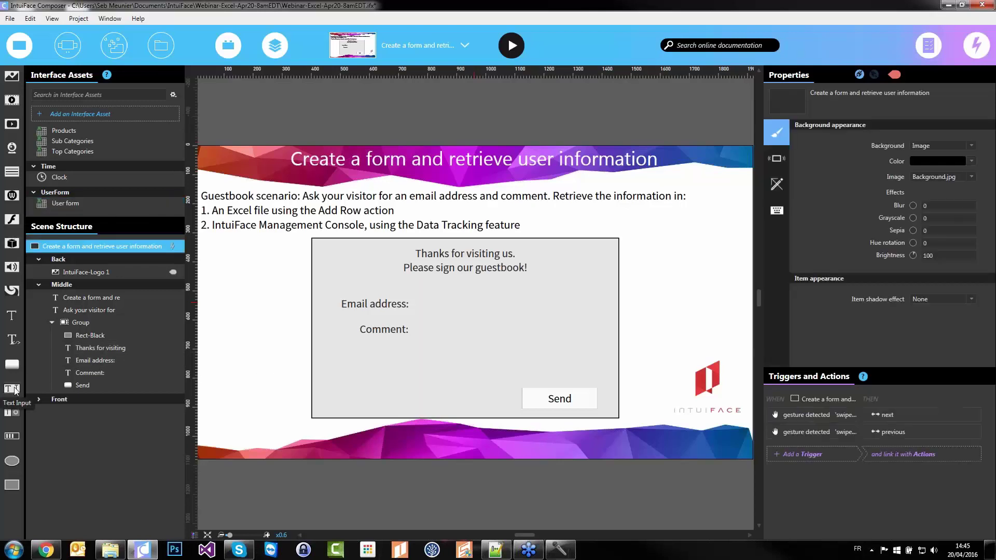
Place a Text Input on the form, duplicate it, and turn on line wrap for the copy
left_click_drag(13, 390, 496, 377)
key("ctrl+d")
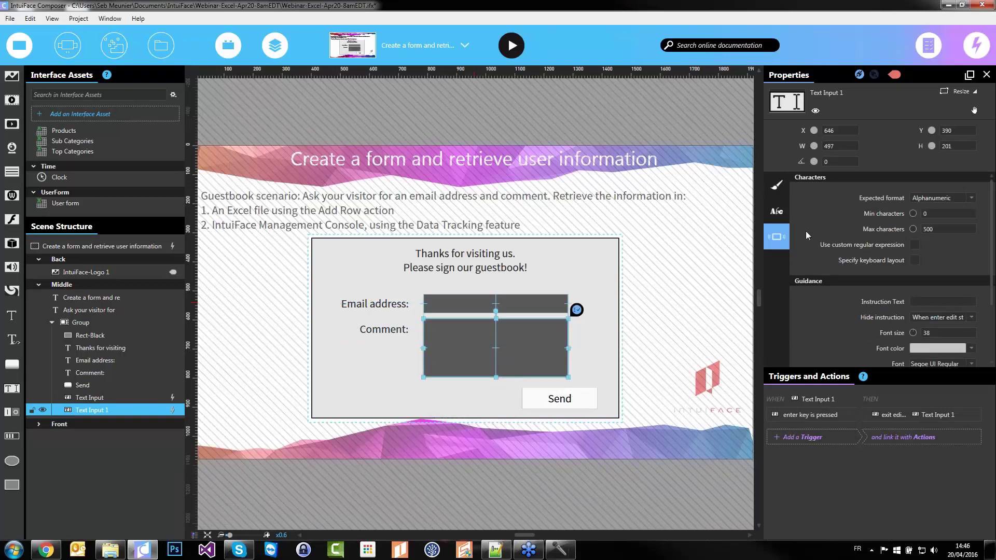
left_click(777, 211)
left_click(916, 292)
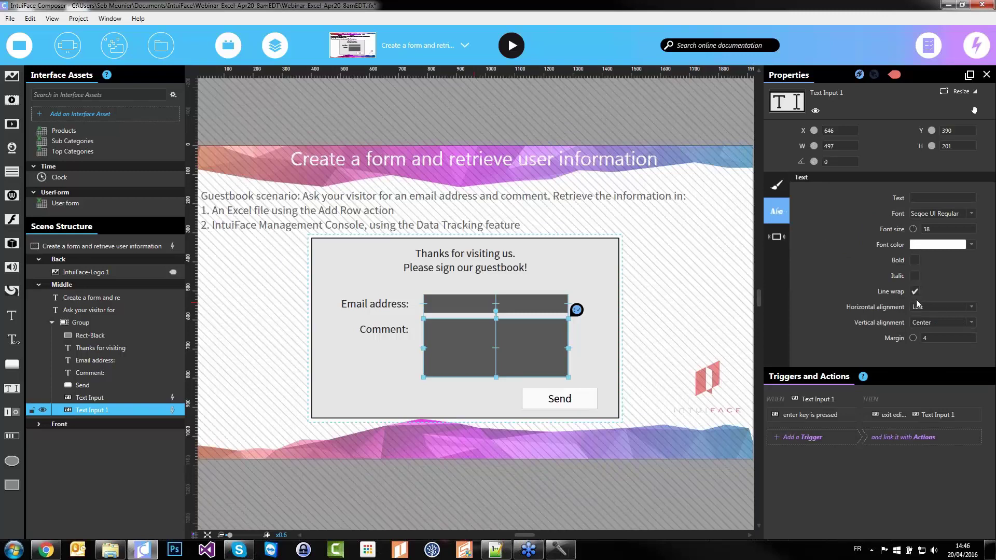
left_click(939, 323)
left_click(937, 324)
Rename the fields 'Email input' and 'Comment Input', then select the Send button
left_click(112, 399)
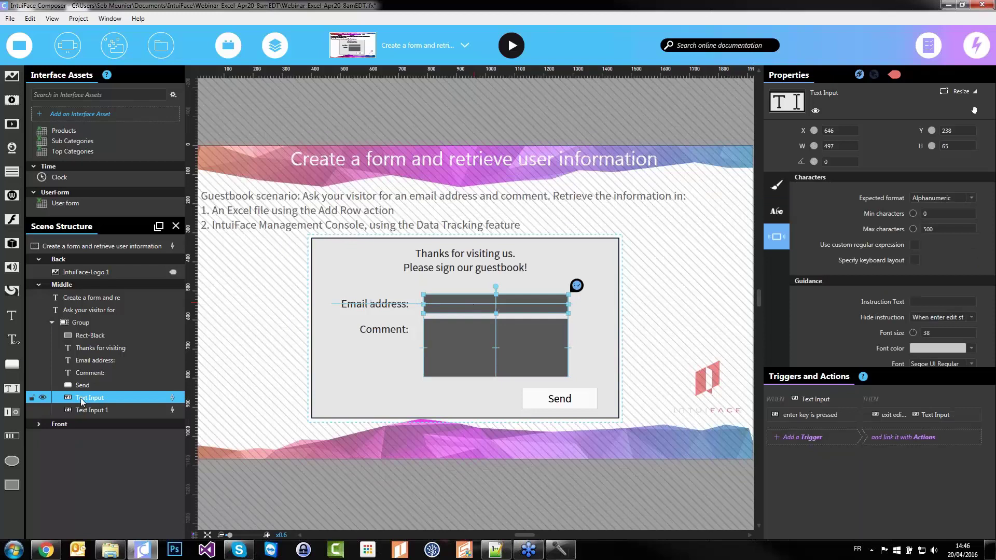
left_click(112, 399)
type("Email input")
key("Return")
left_click(93, 412)
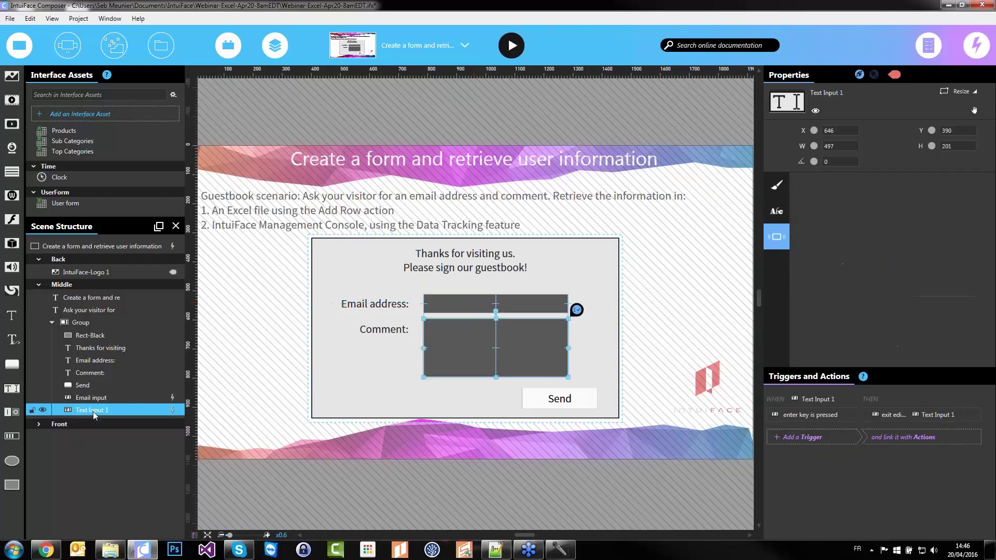
left_click(93, 410)
type("Comment Input")
key("Return")
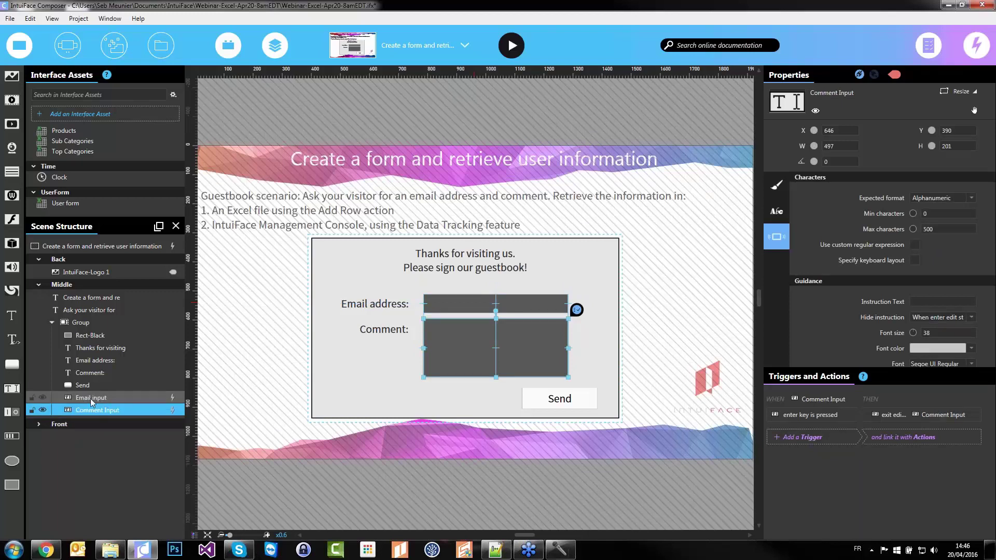
left_click(363, 398)
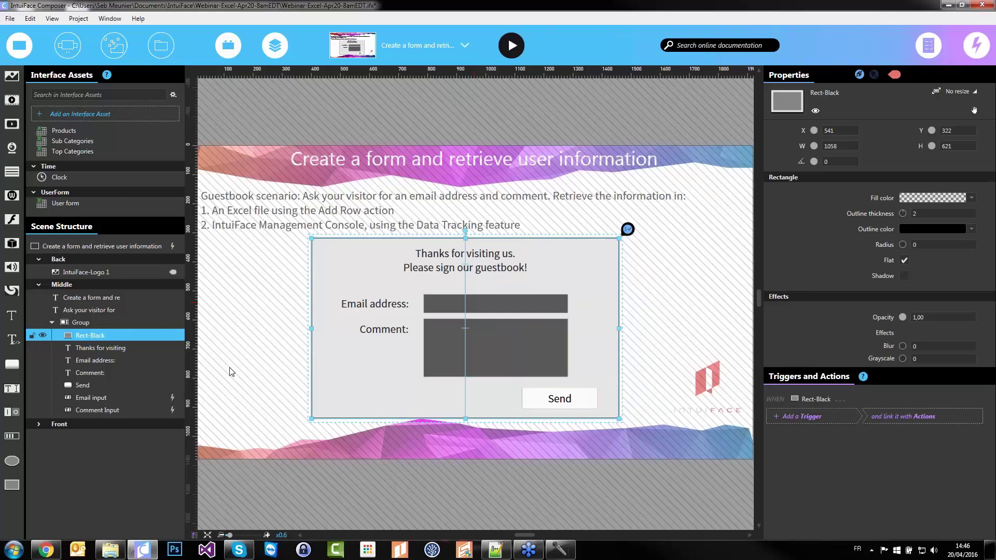
left_click(569, 403)
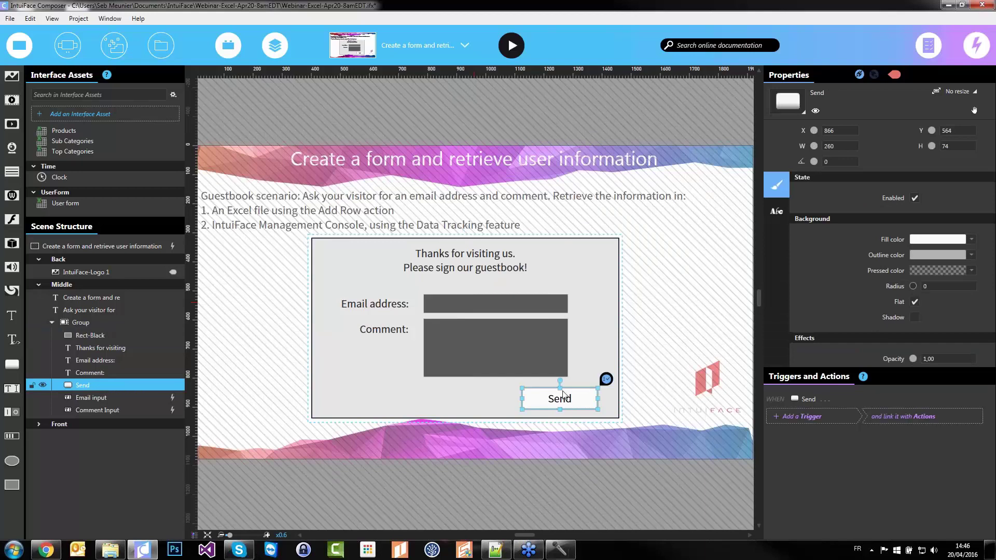
Give the Send trigger an action that adds a row to the User form workbook
left_click(834, 418)
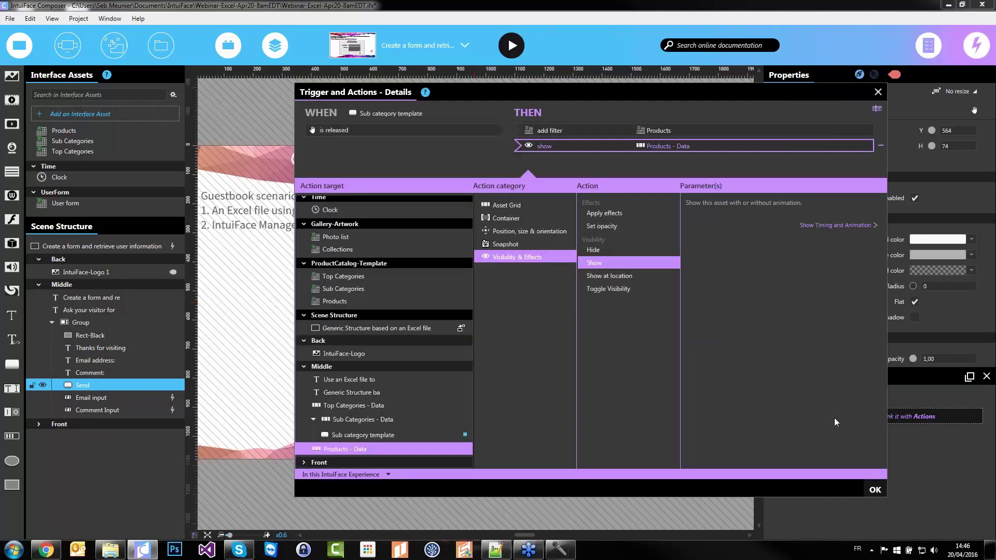
left_click(569, 127)
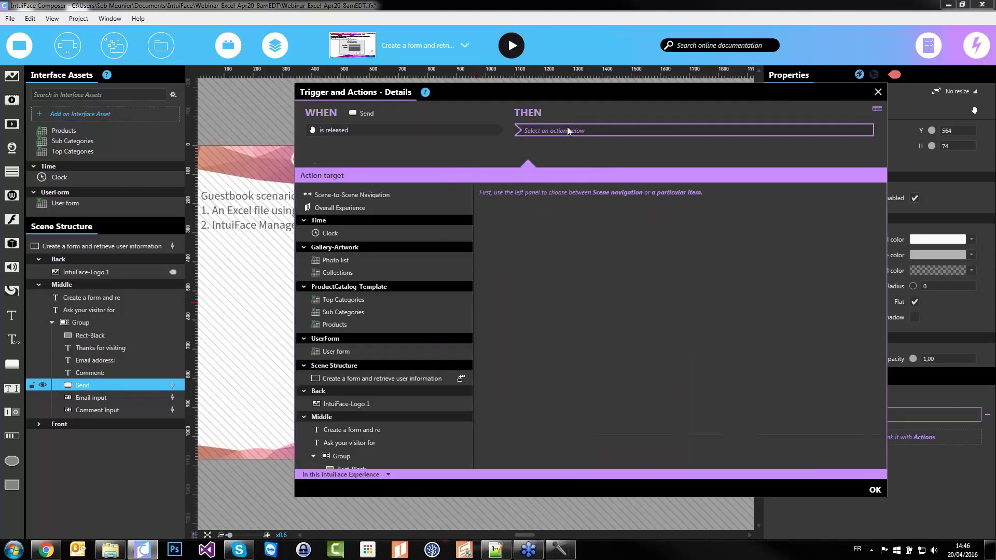
left_click(341, 353)
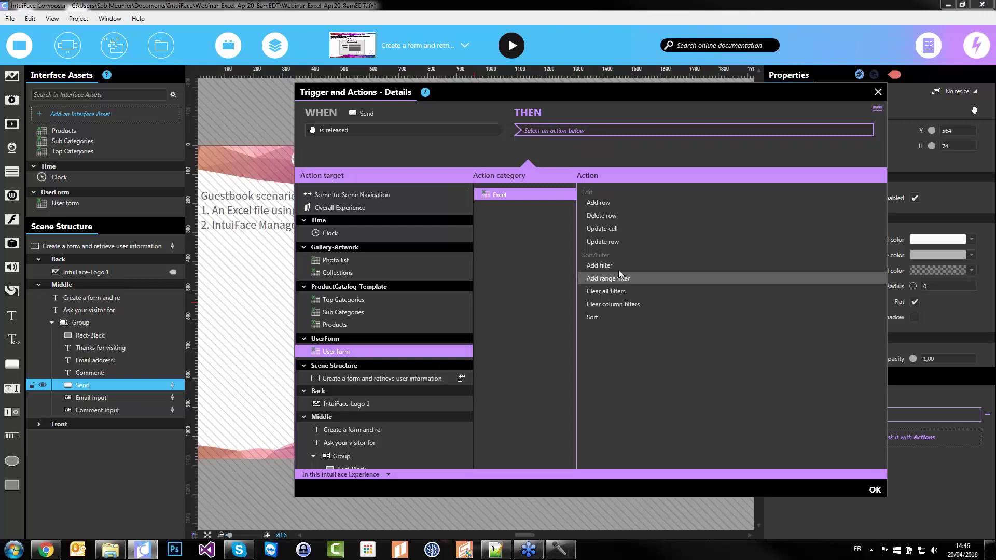
left_click(598, 202)
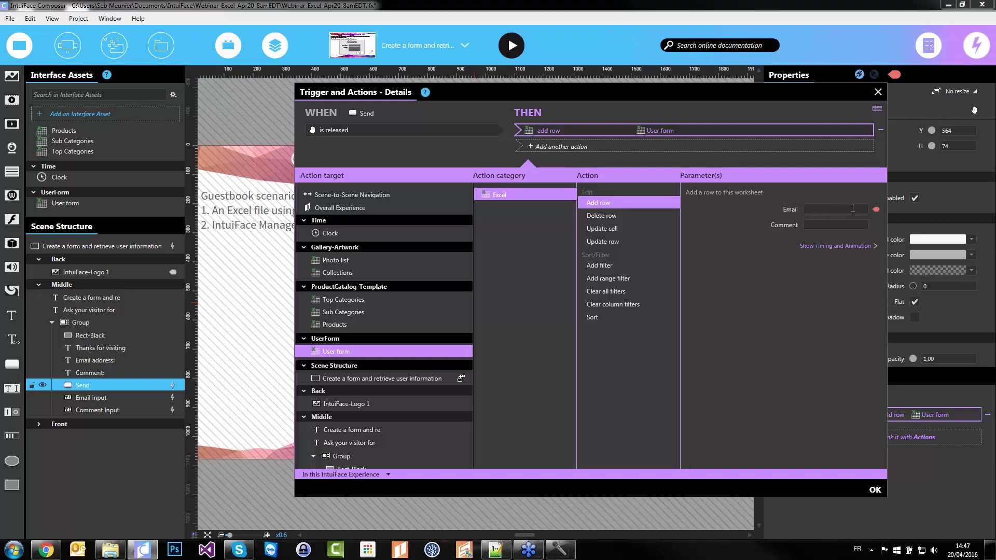
Bind the Email parameter to Email input's Text
left_click(876, 209)
left_click(631, 132)
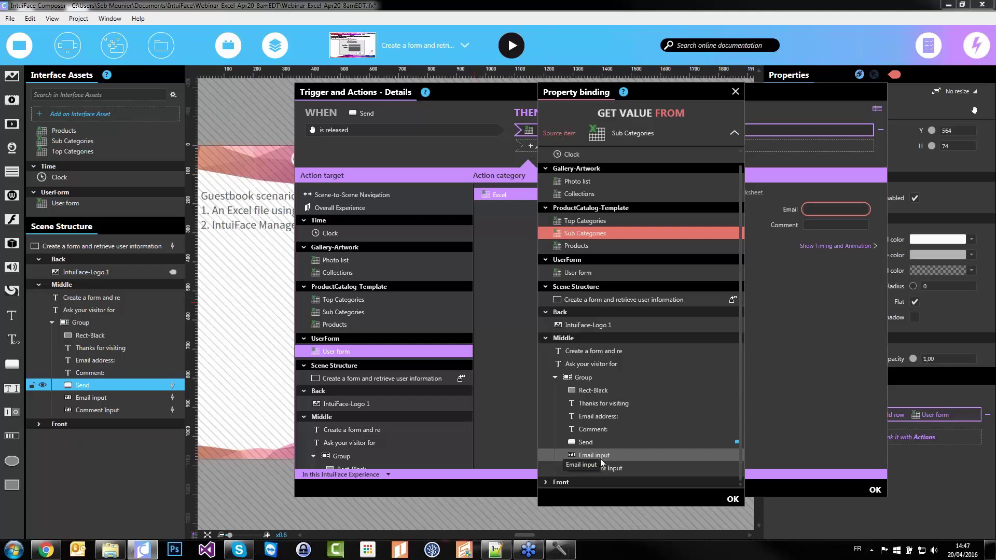
left_click(622, 457)
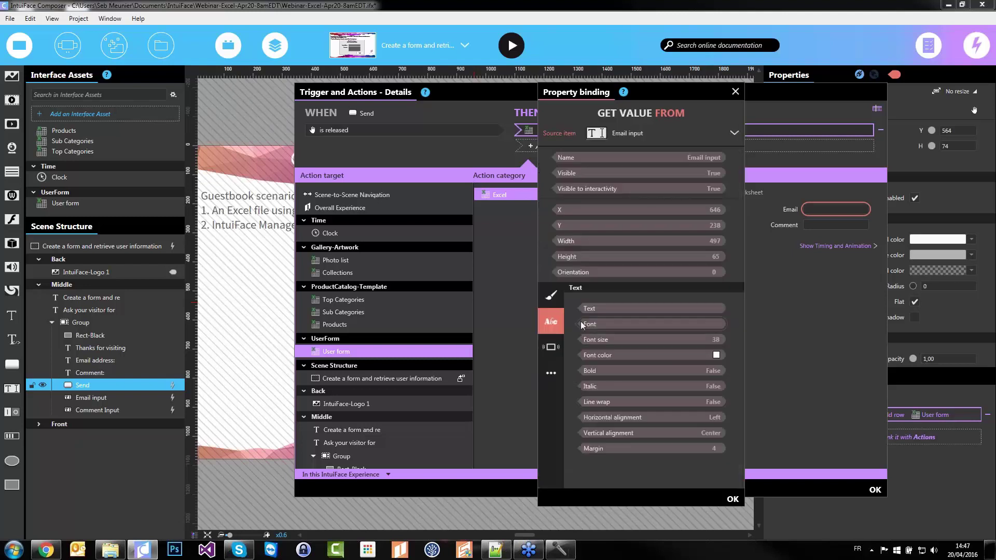
left_click(640, 309)
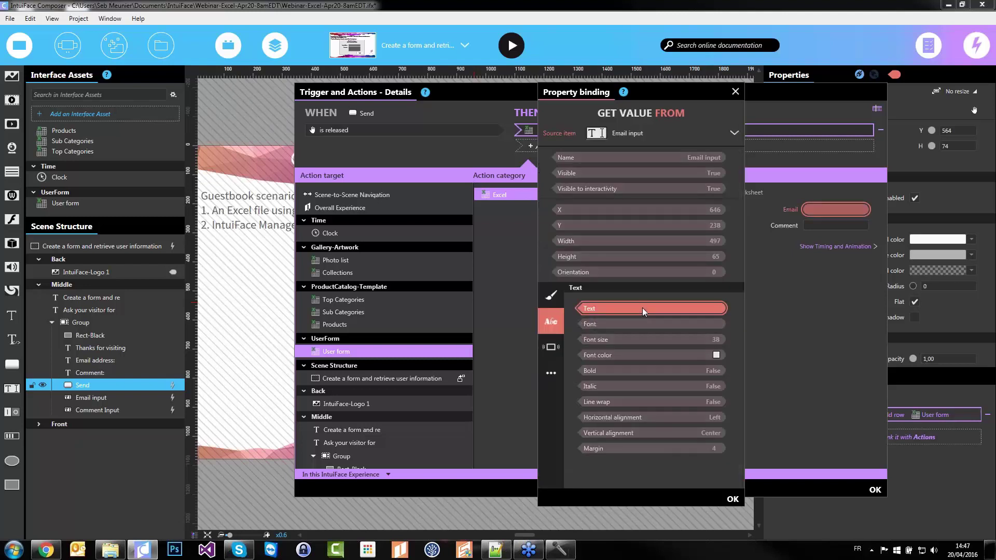
left_click(732, 500)
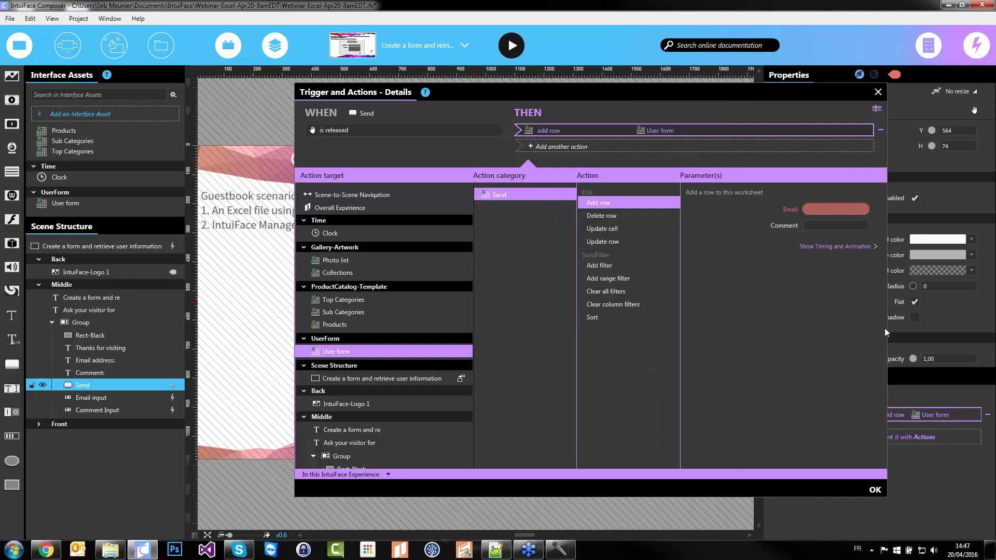
Bind the Comment parameter to Comment Input's Text
left_click(836, 225)
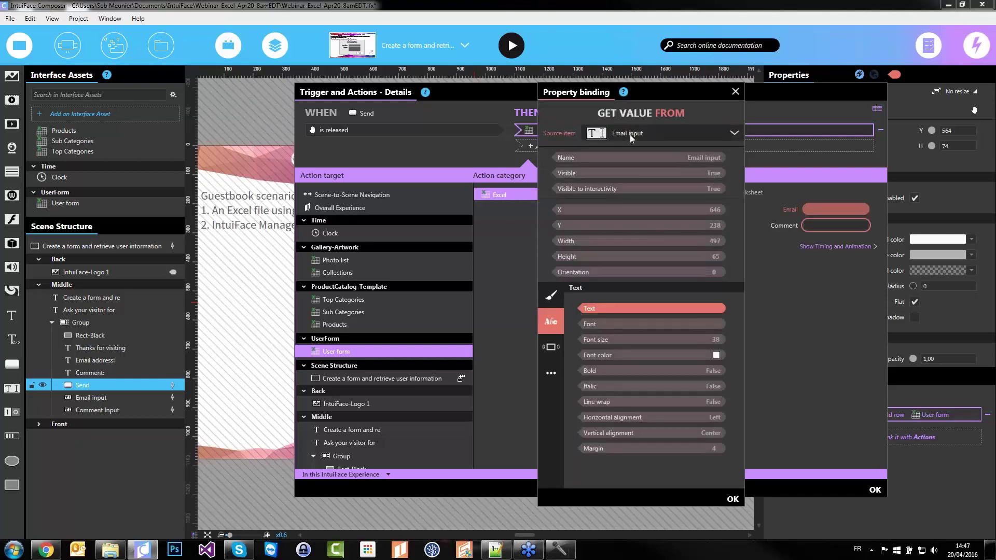
left_click(630, 134)
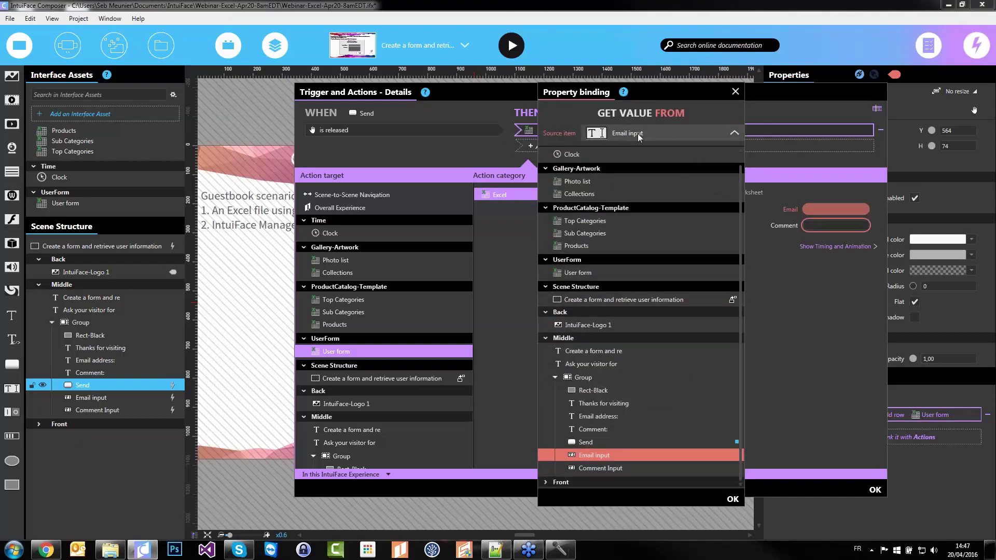
left_click(610, 468)
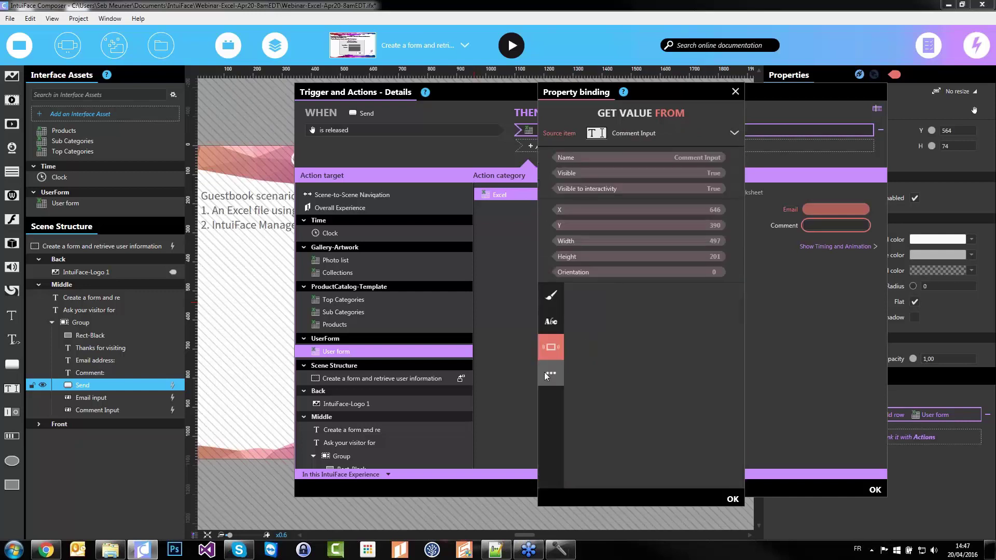
left_click(551, 323)
left_click(602, 310)
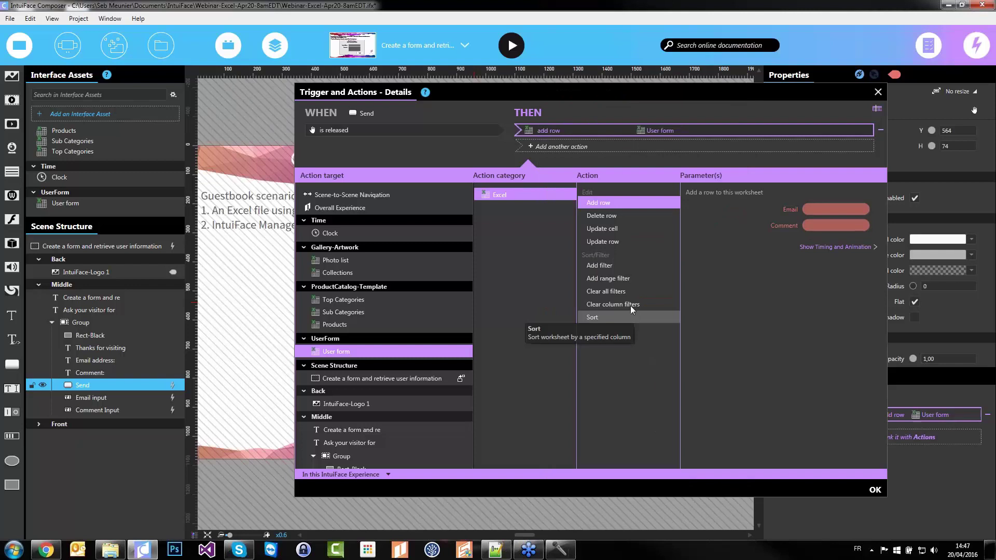
Add a Scene-to-Scene Navigation Next action, confirm the trigger, and start Play mode
left_click(689, 145)
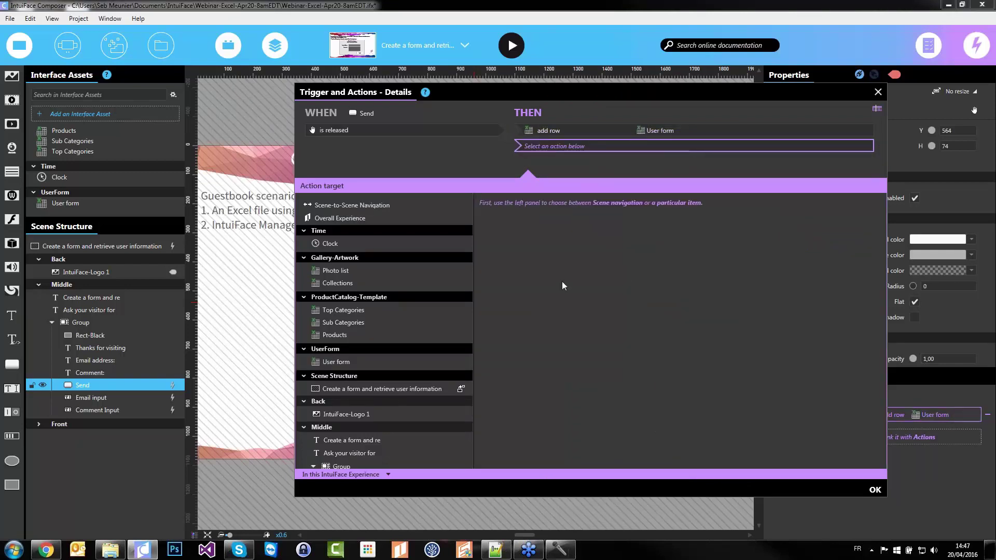
left_click(383, 205)
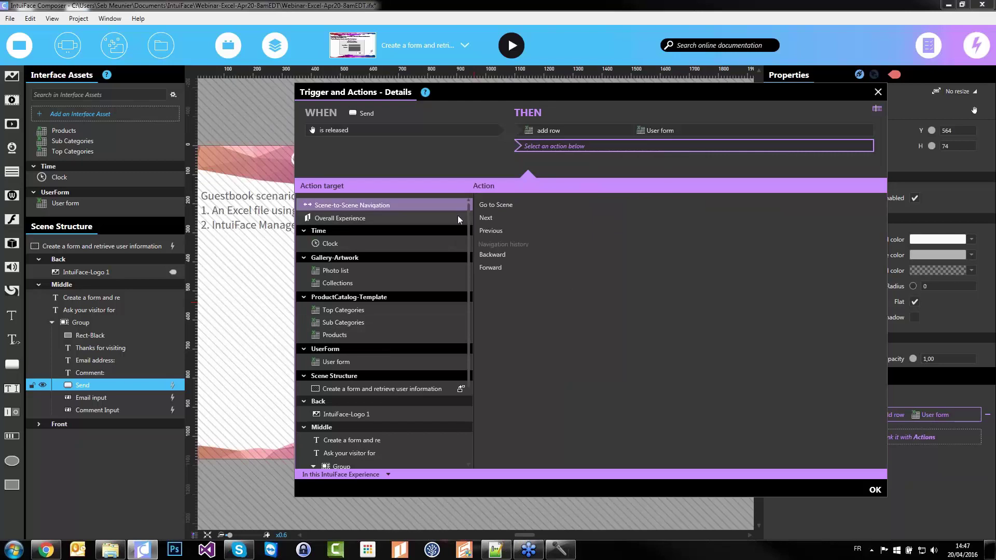
left_click(503, 218)
left_click(877, 491)
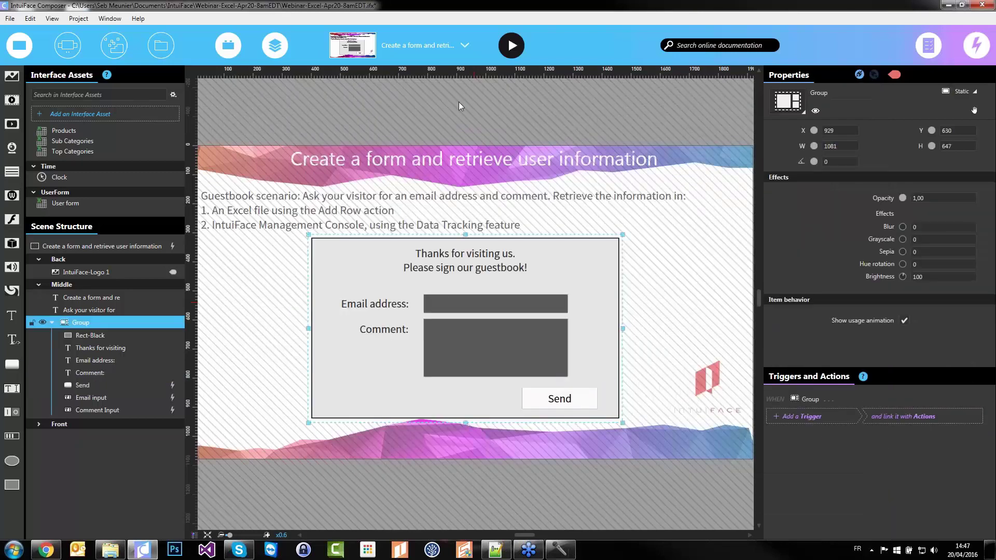
left_click(511, 46)
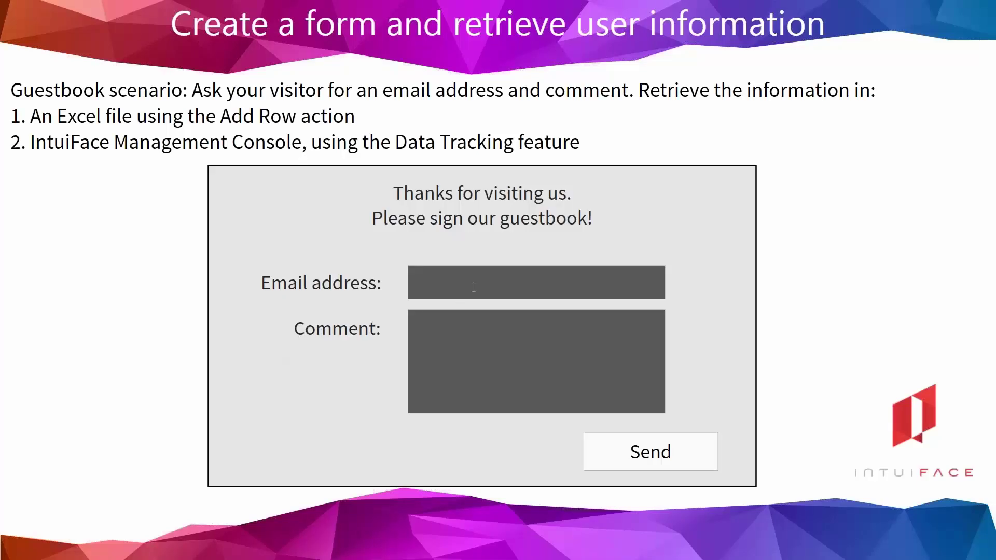
Enter an email address and 'my super comment on multiple lines', send, then exit Player
left_click(474, 288)
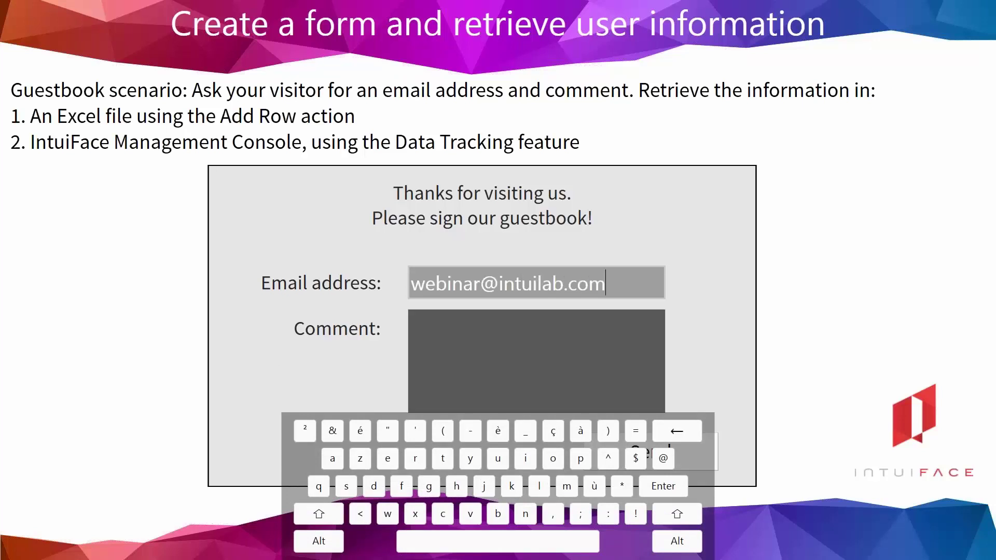
left_click(502, 377)
type("my super")
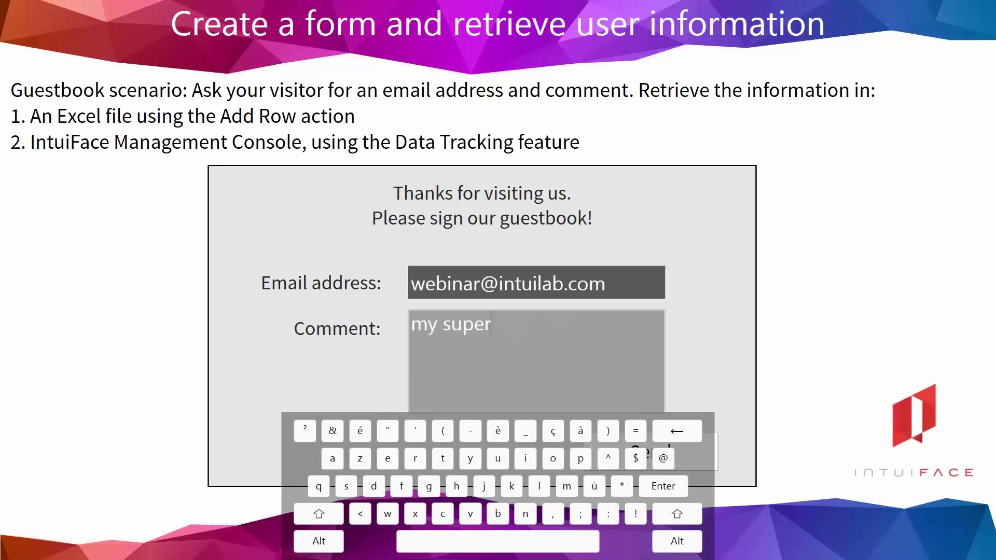
type(" comment on multiple")
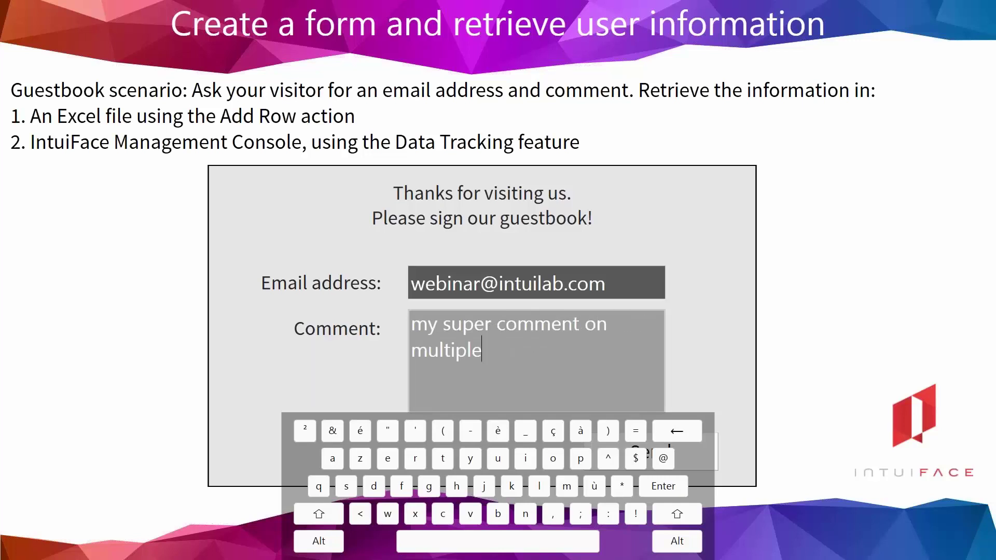
type(" lines")
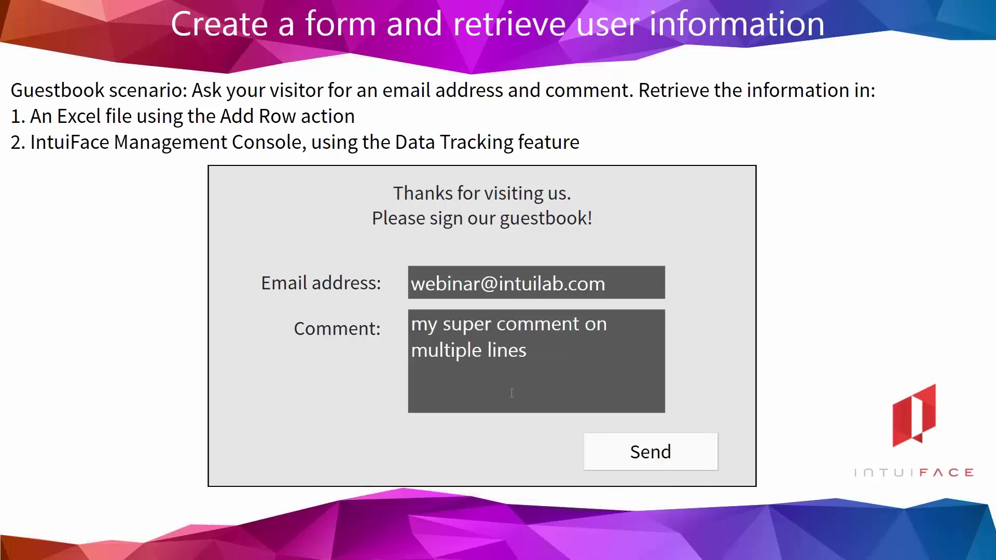
left_click(669, 450)
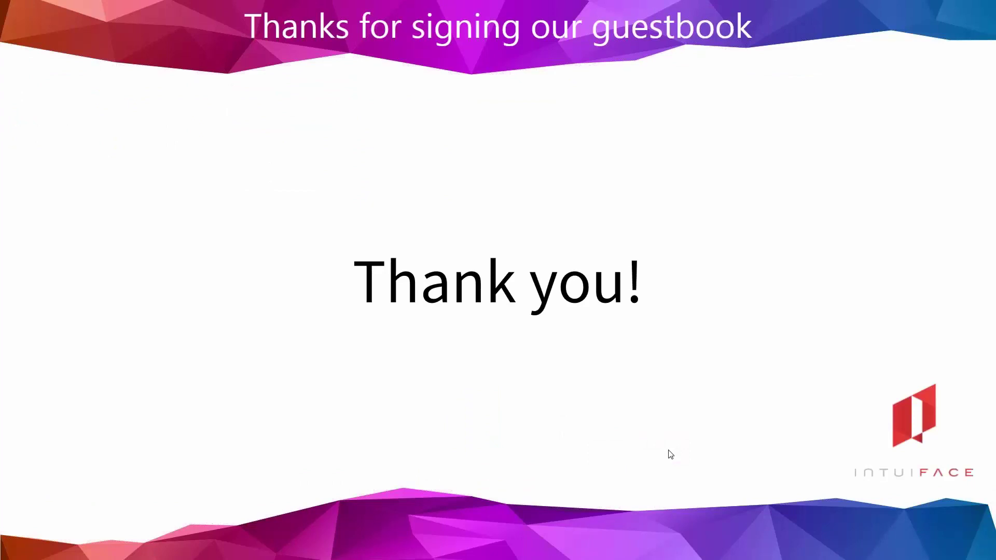
key("Escape")
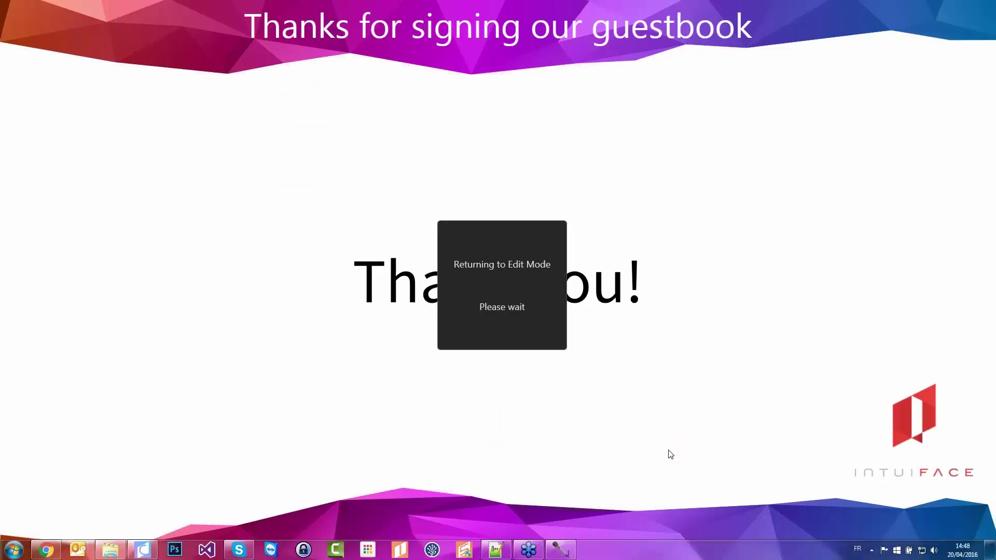
Check the library UserForm.xlsx has only headers, close Excel and Explorer, and select User form
left_click(121, 548)
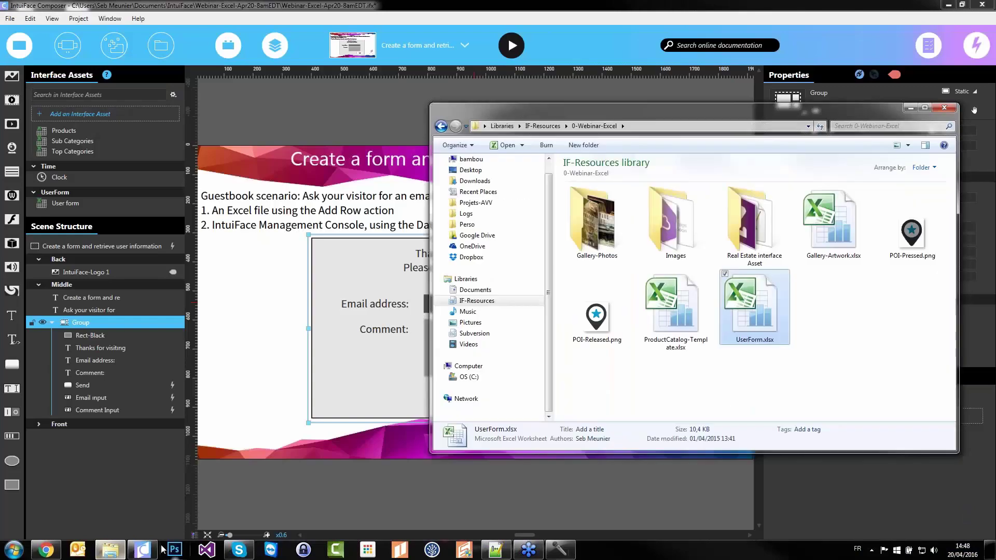
double_click(748, 311)
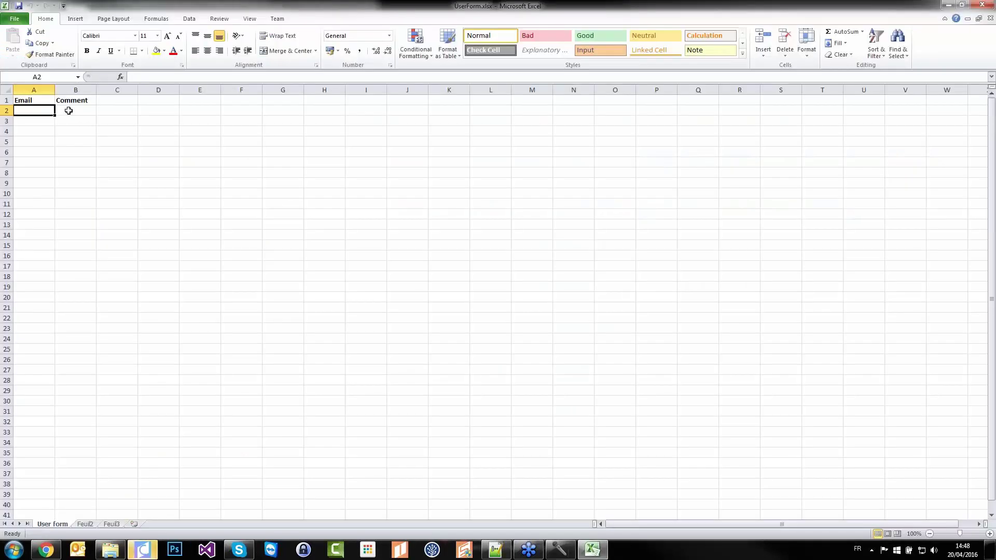
left_click(982, 4)
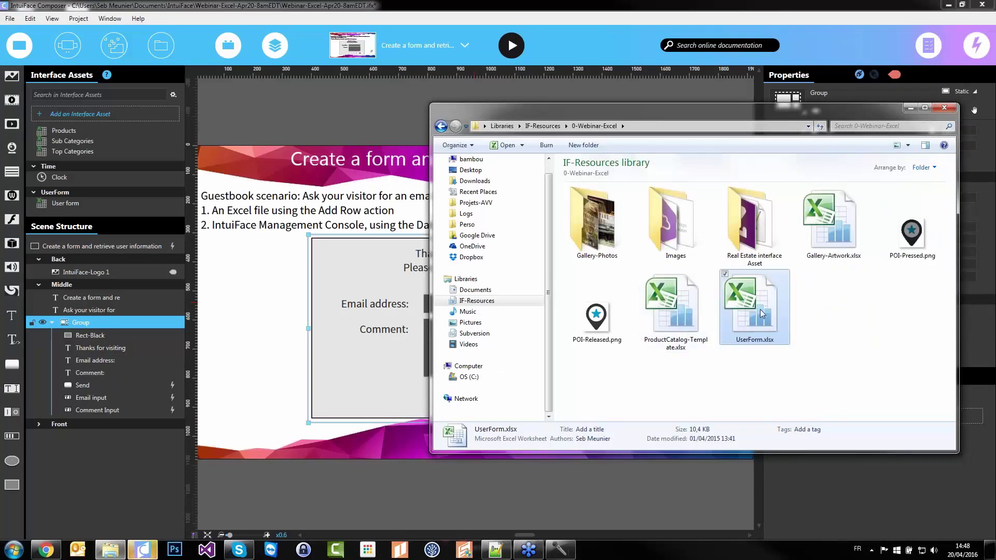
left_click(534, 5)
left_click(66, 203)
Open the User form asset's file location and its UserForm.xlsx workbook
right_click(66, 203)
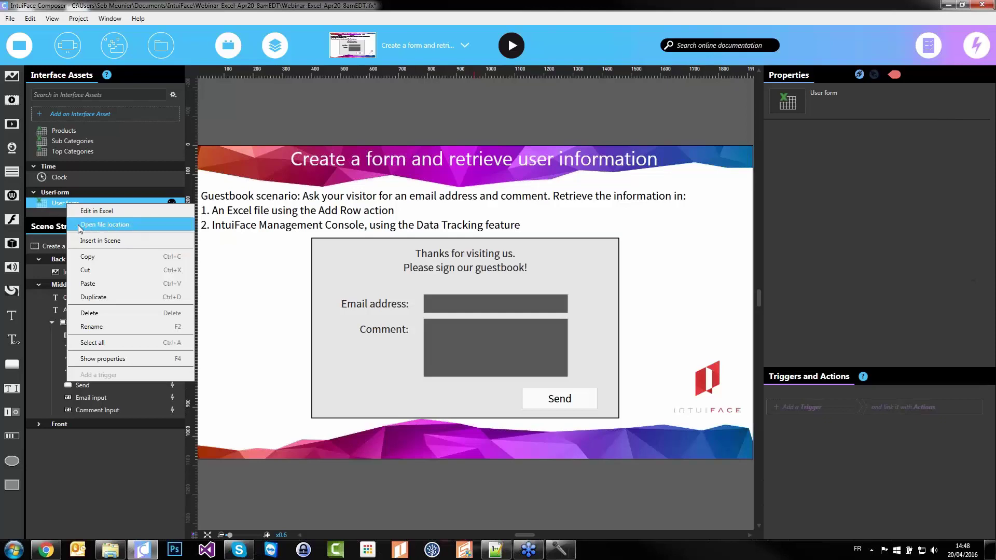
left_click(137, 229)
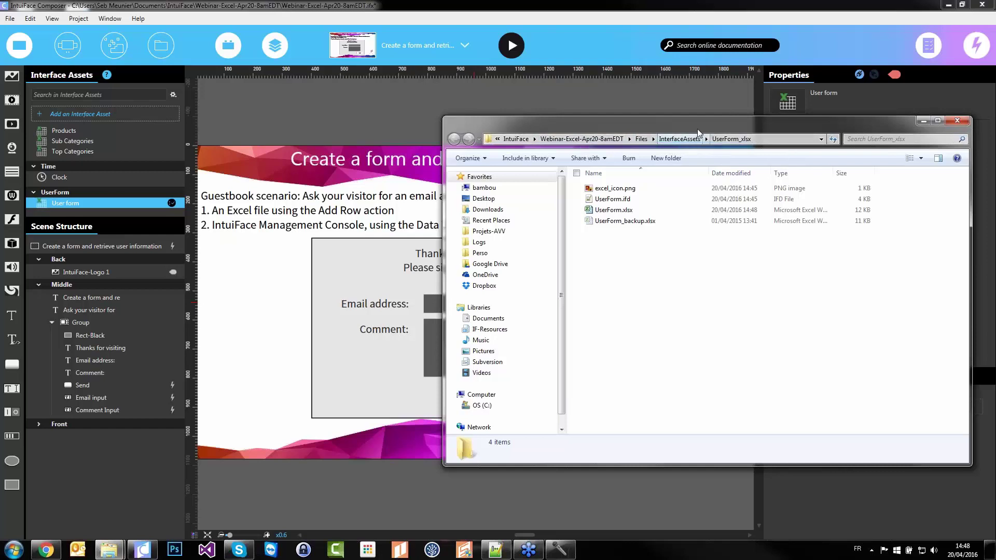
double_click(614, 210)
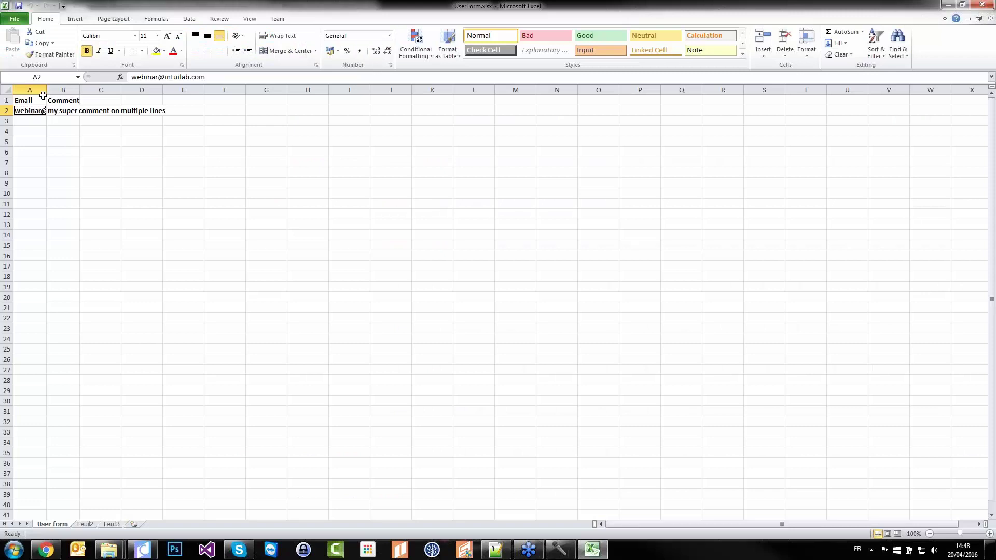
Autofit columns A and B to show the submitted row, then close without saving
left_click(52, 100)
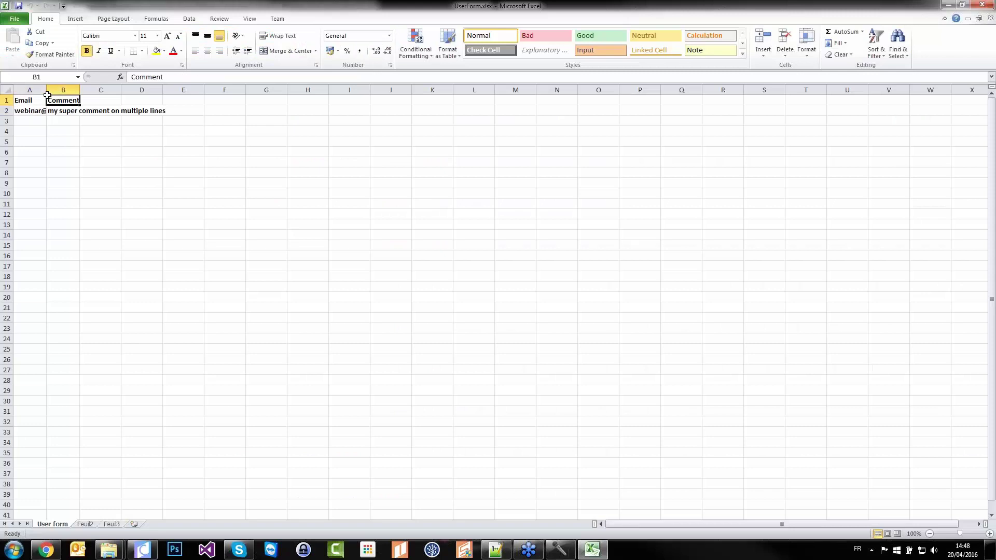
double_click(46, 90)
double_click(125, 90)
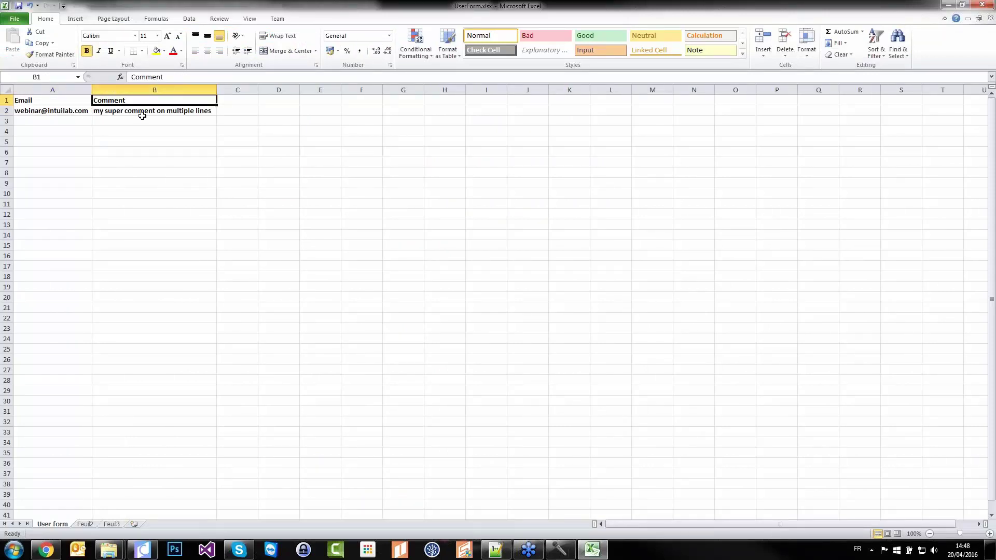
left_click(984, 5)
left_click(494, 289)
left_click(777, 338)
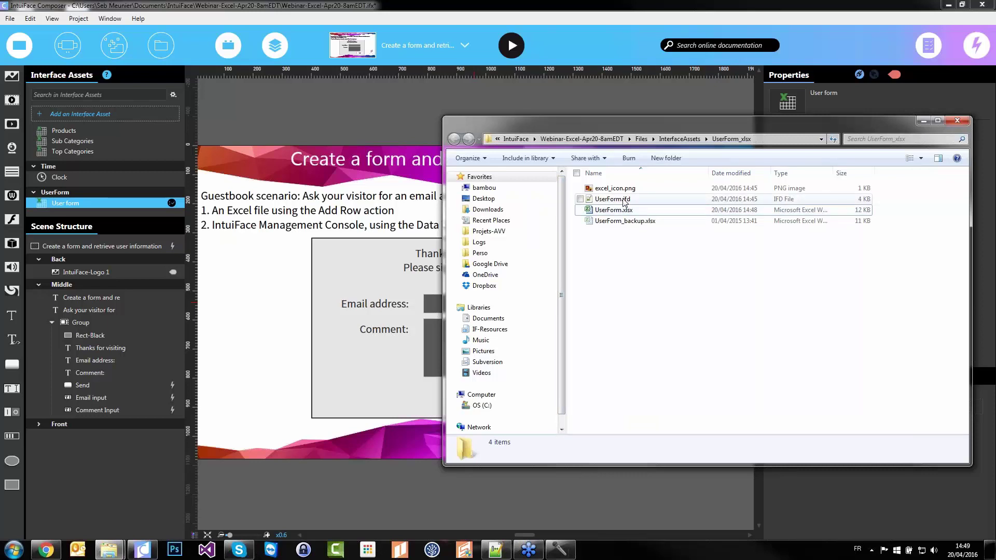
Return to Composer and select the guestbook scene in Scene Structure
left_click(244, 358)
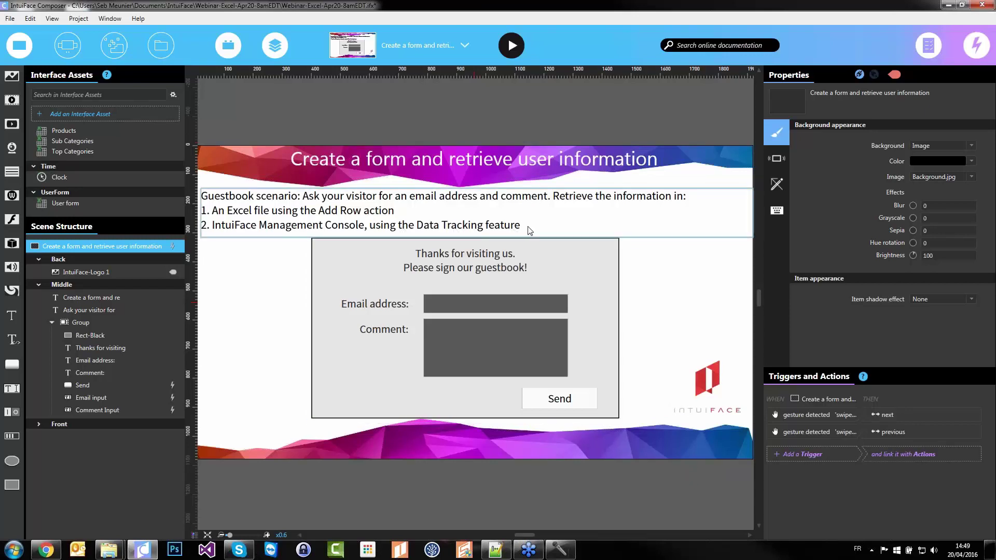
Add a Data Tracking interface asset to the experience from the Analytics category
left_click(94, 114)
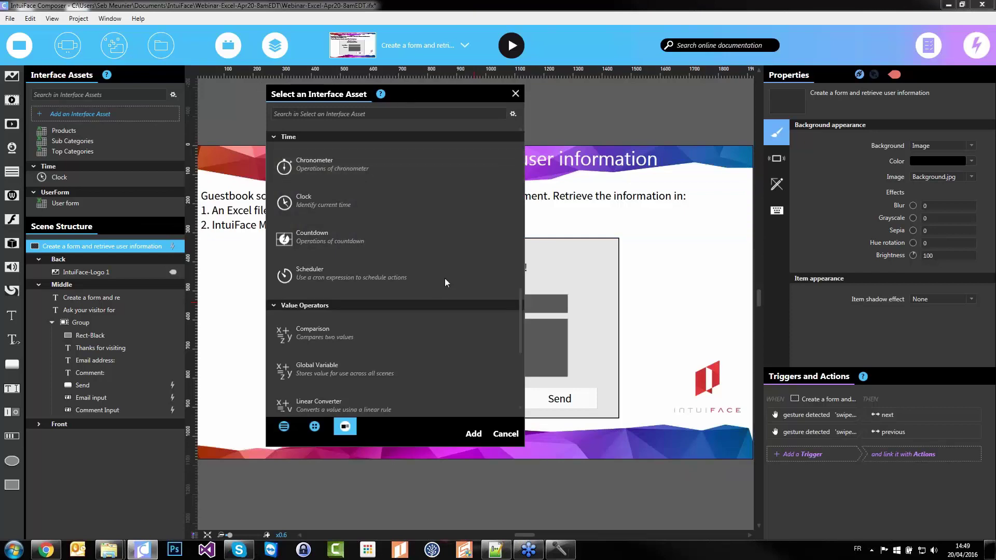
left_click_drag(520, 338, 529, 182)
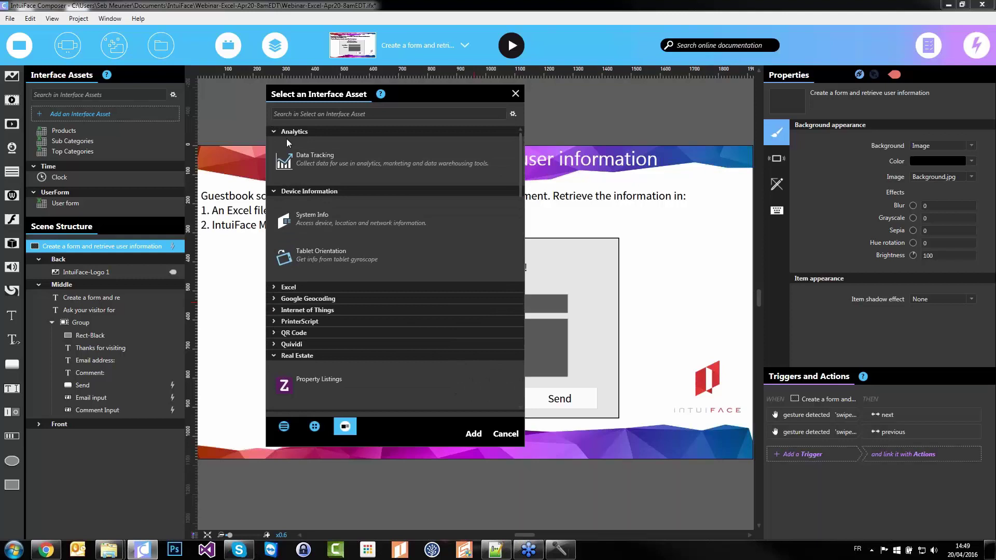
double_click(325, 160)
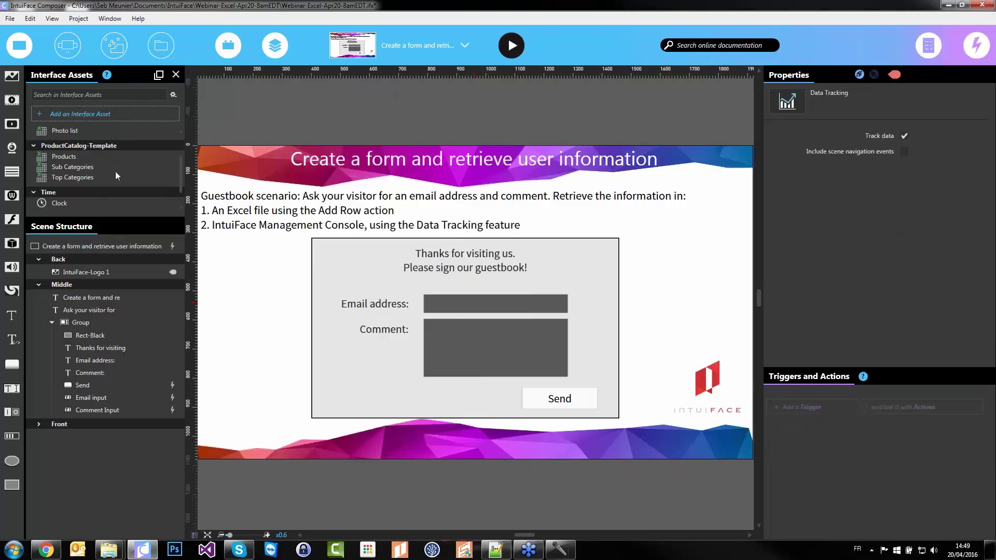
In Data Tracking properties, keep Track data checked and enable Include scene navigation events
scroll(115, 171, "down", 2)
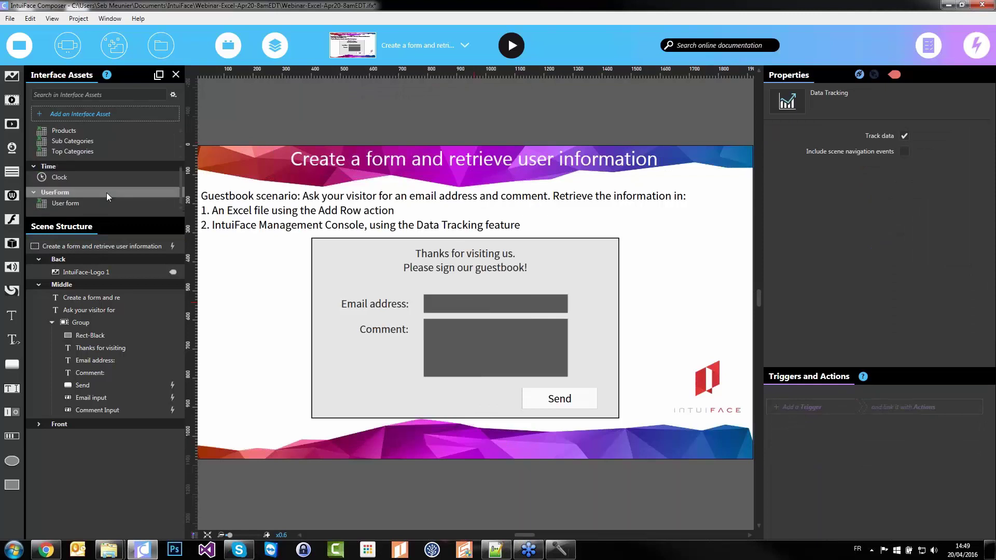
scroll(106, 223, "up", 3)
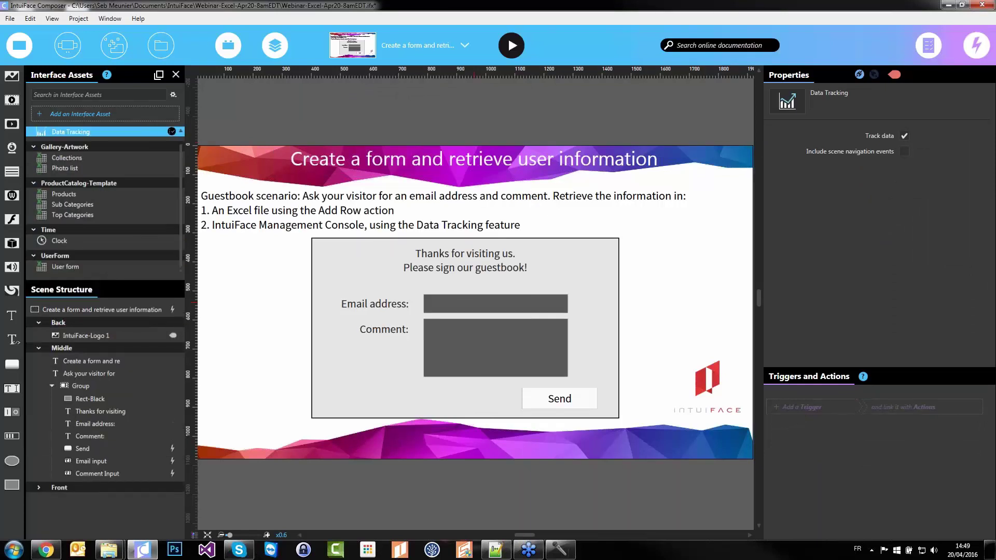
scroll(98, 191, "up", 1)
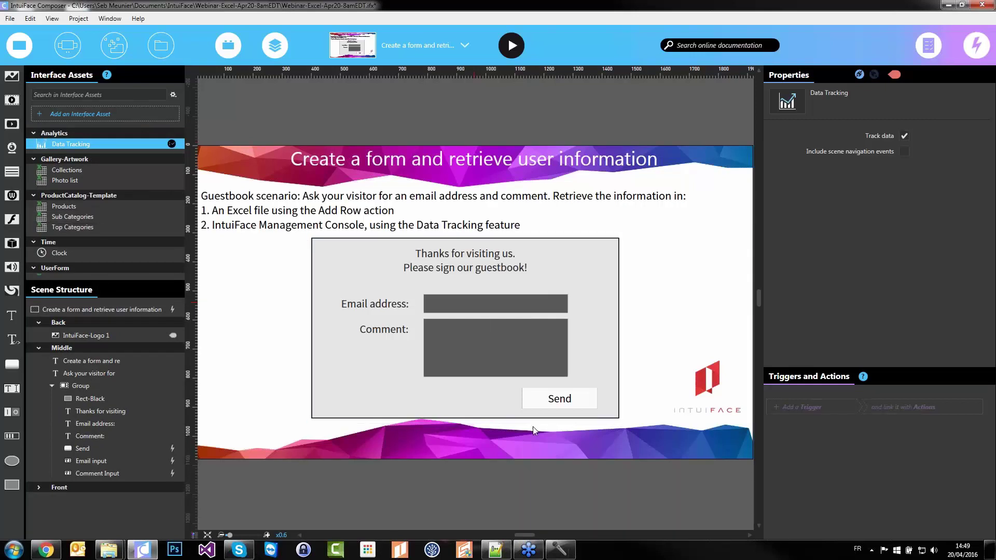
left_click(545, 405)
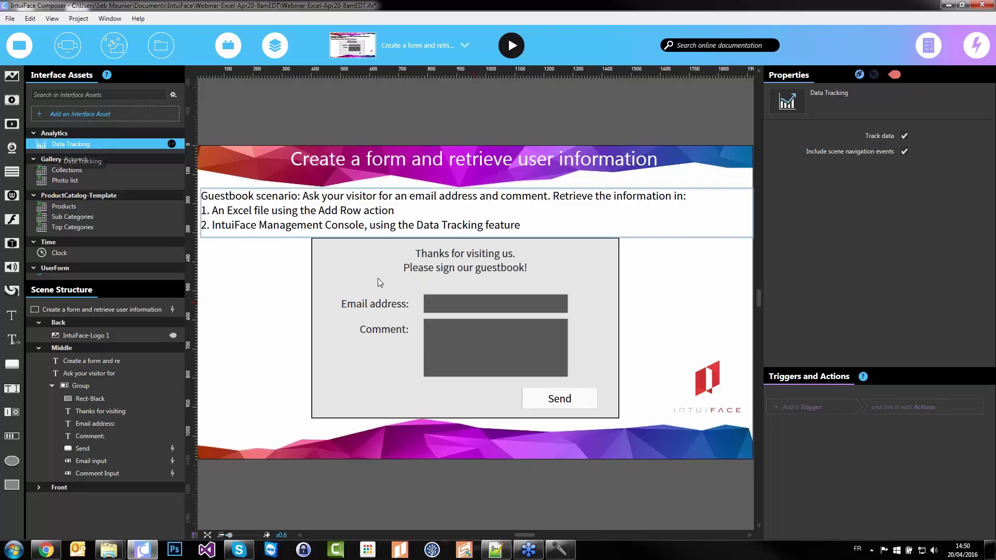
left_click(590, 400)
Add a Data Tracking Log event action named 'Guestbook signed' to the Send button's trigger
left_click(590, 400)
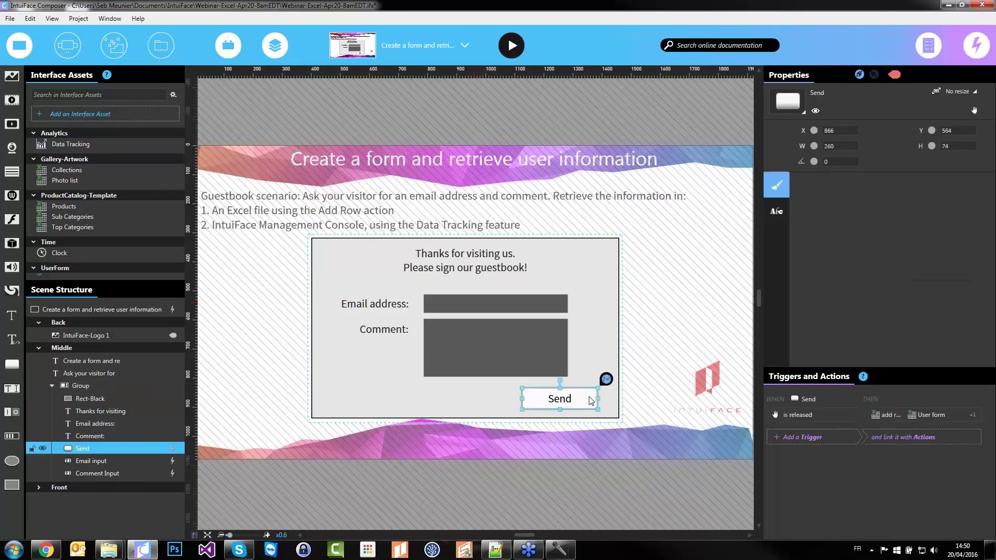
left_click(936, 413)
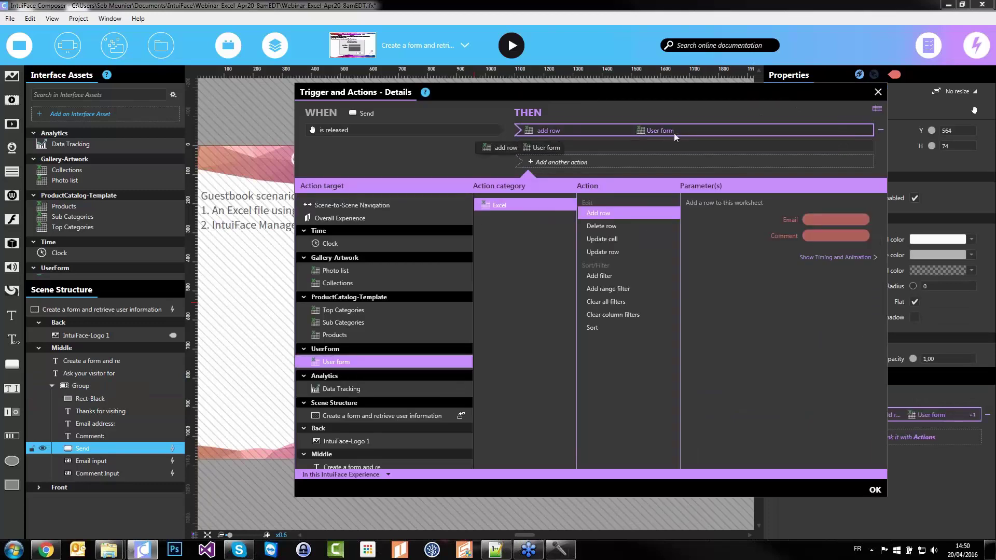
left_click(631, 162)
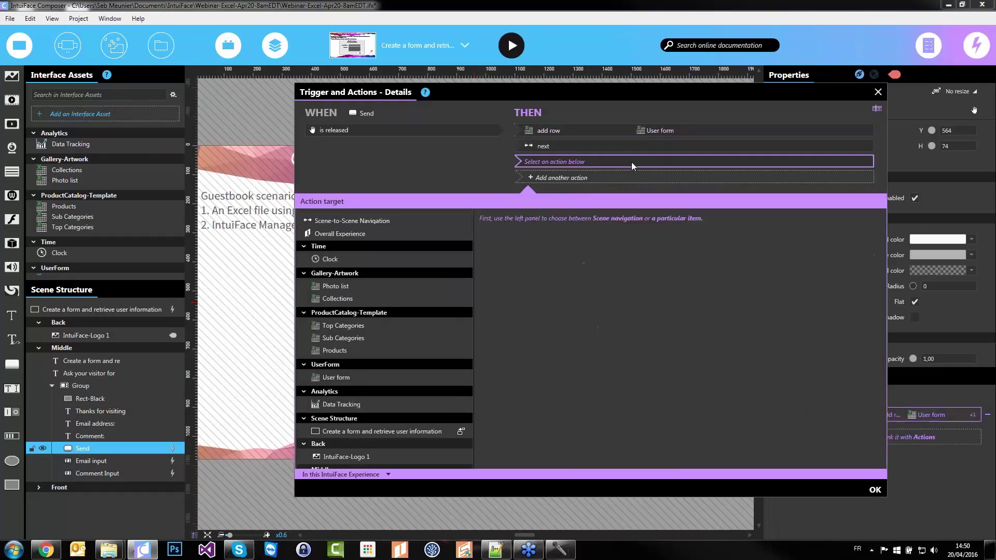
left_click(364, 409)
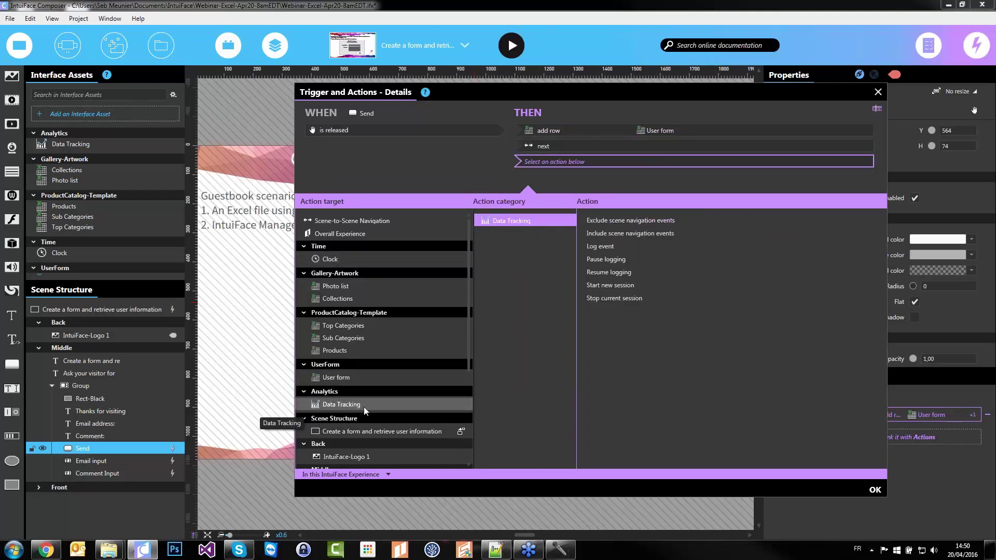
left_click(618, 247)
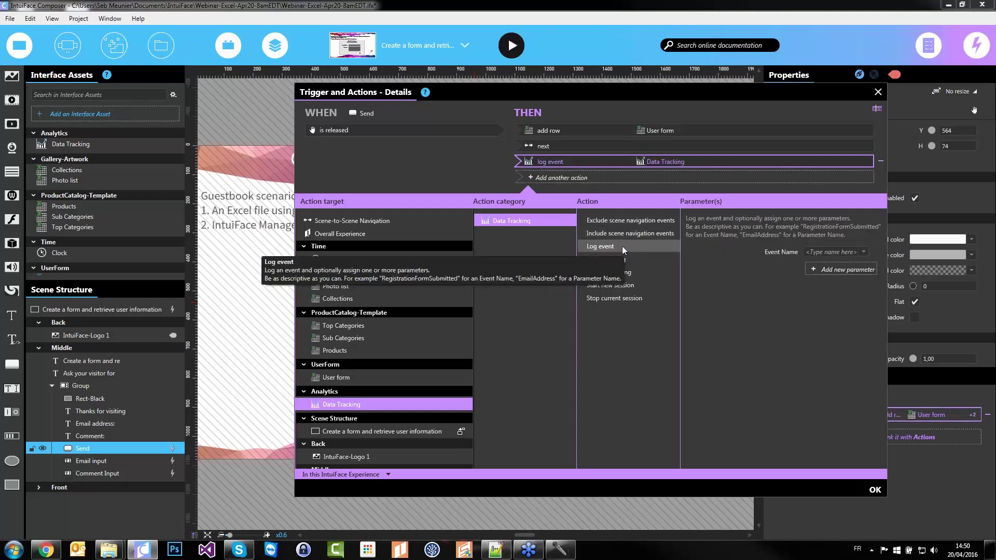
left_click(827, 251)
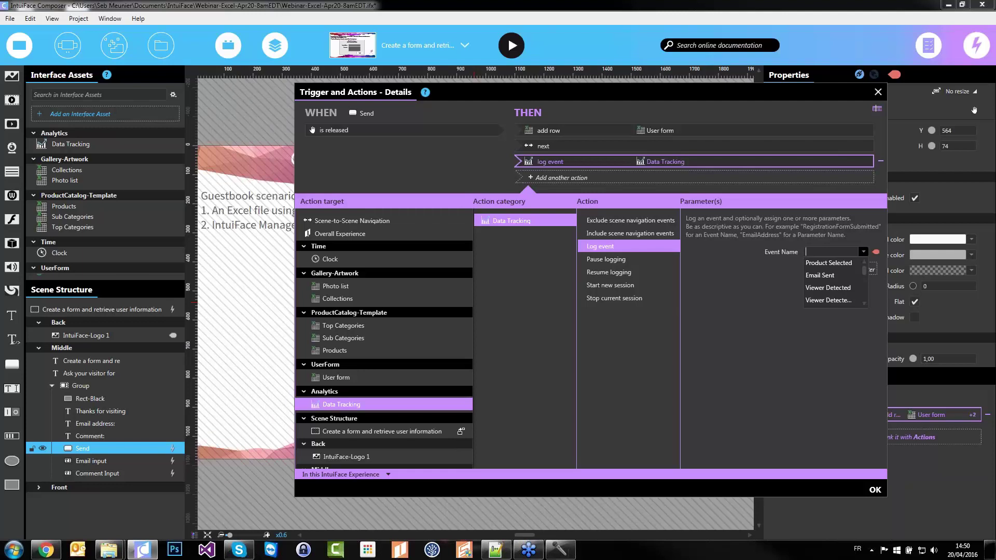
type("Gu")
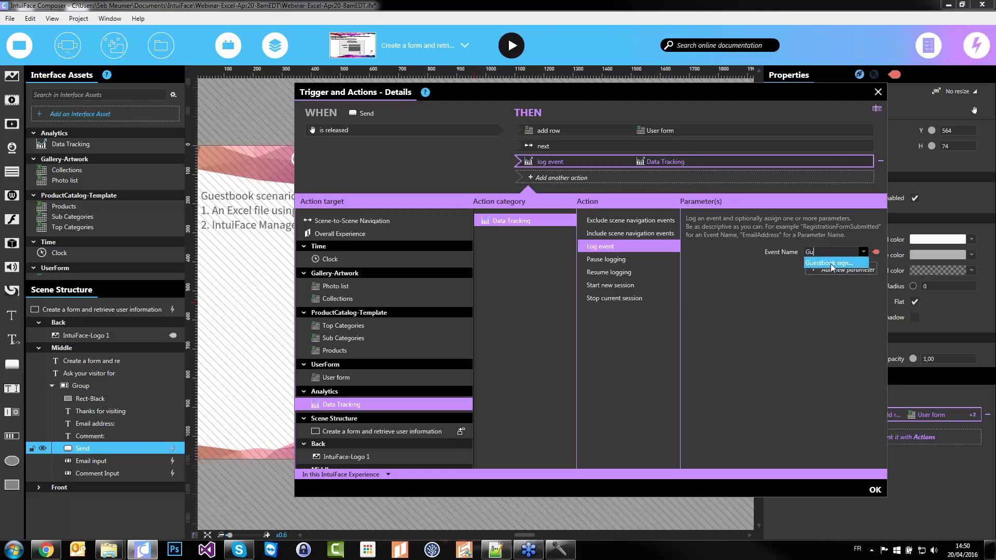
left_click(848, 263)
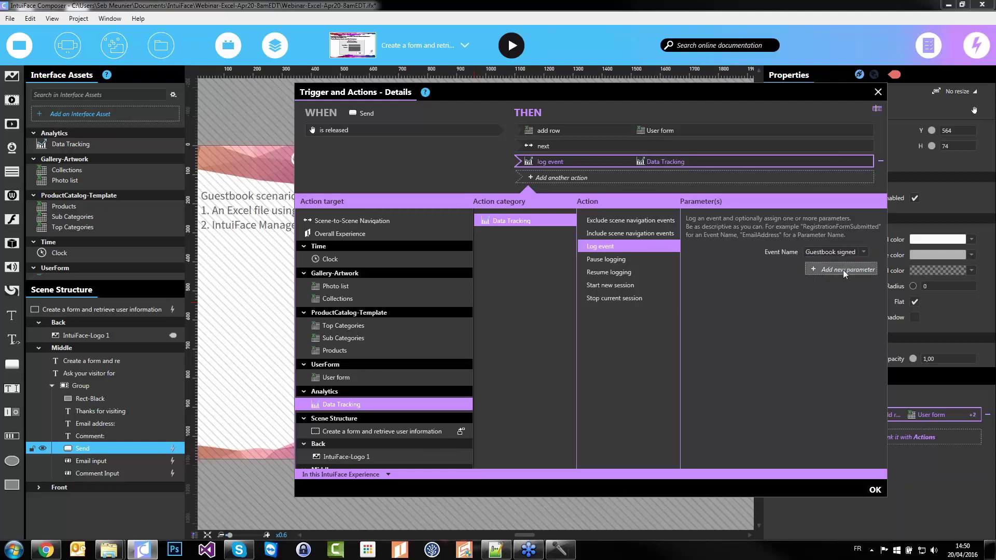
Add an Email event parameter bound to the Email input's Text
left_click(843, 271)
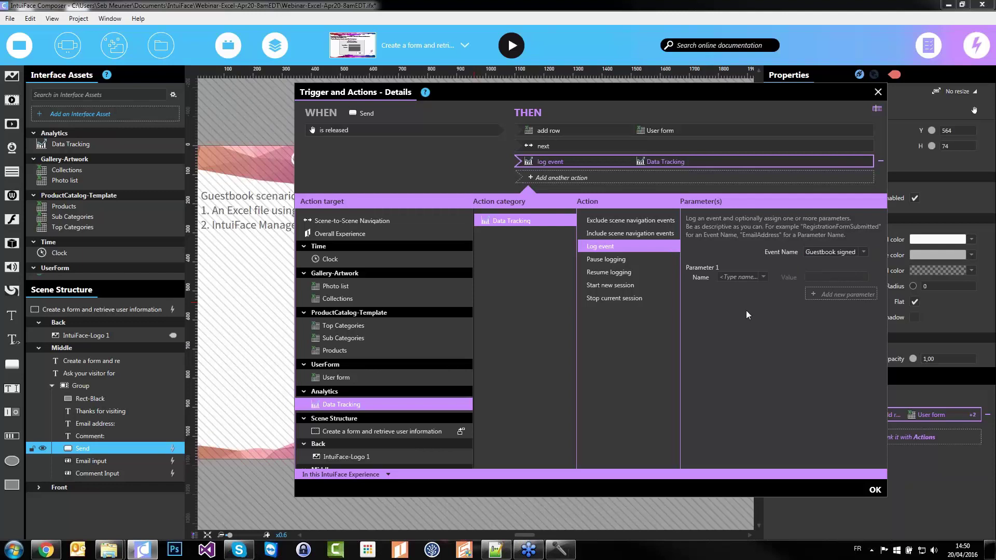
left_click(746, 277)
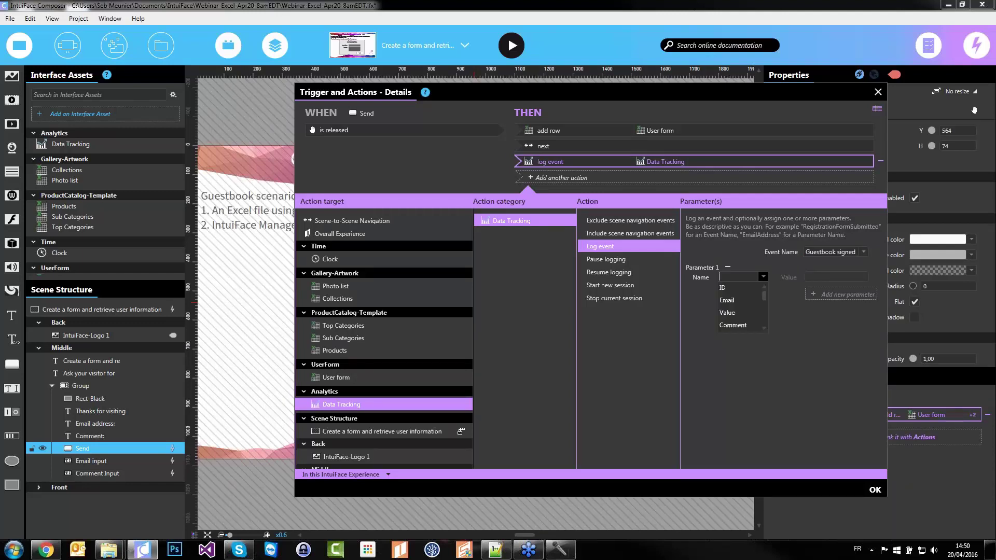
left_click(737, 301)
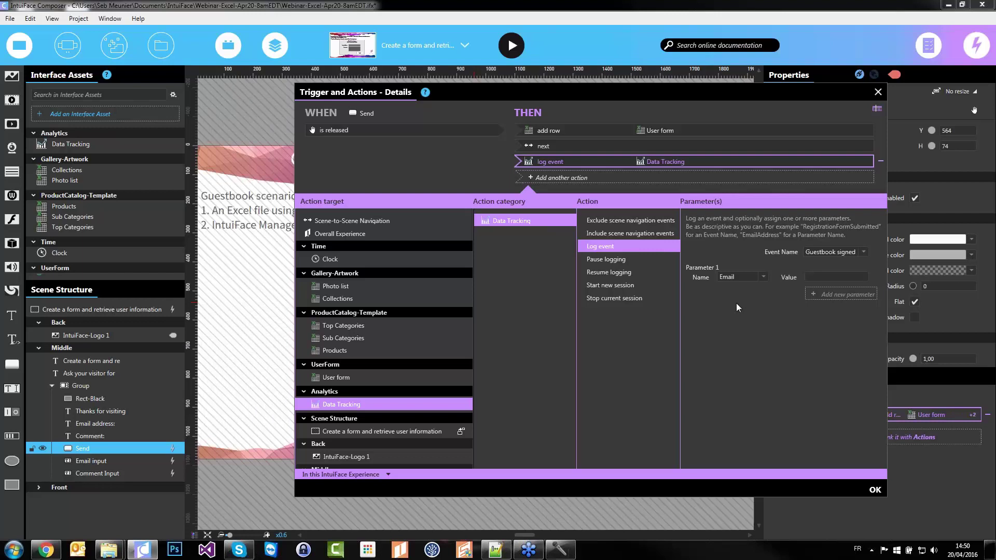
left_click(876, 278)
left_click(657, 133)
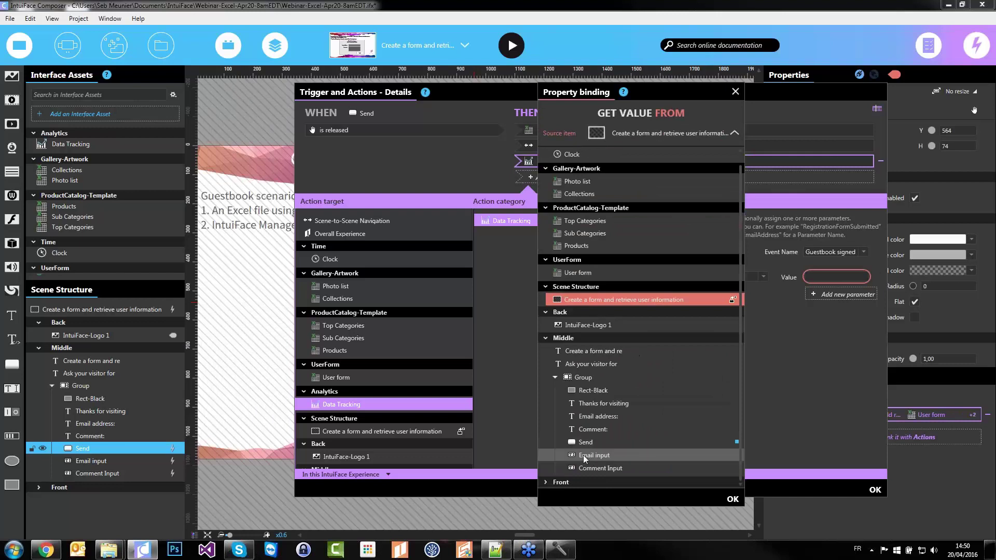
left_click(617, 456)
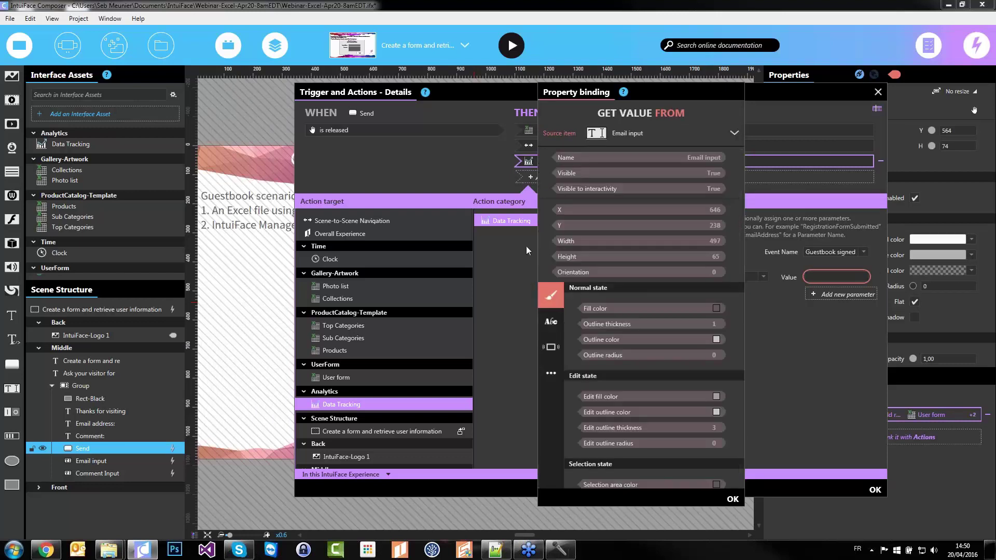
left_click(551, 326)
left_click(622, 307)
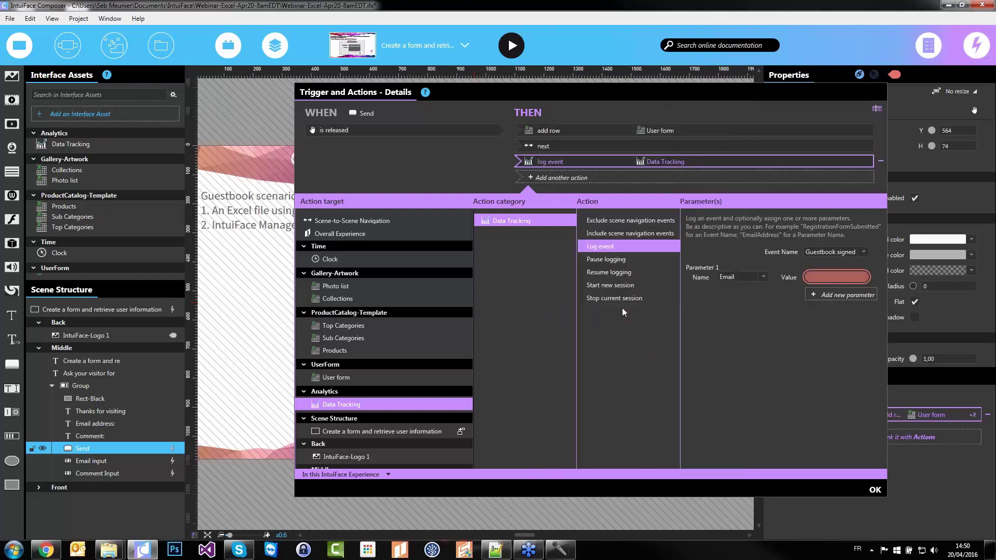
Add a Comment event parameter bound to the Comment Input's Text
left_click(841, 294)
left_click(762, 302)
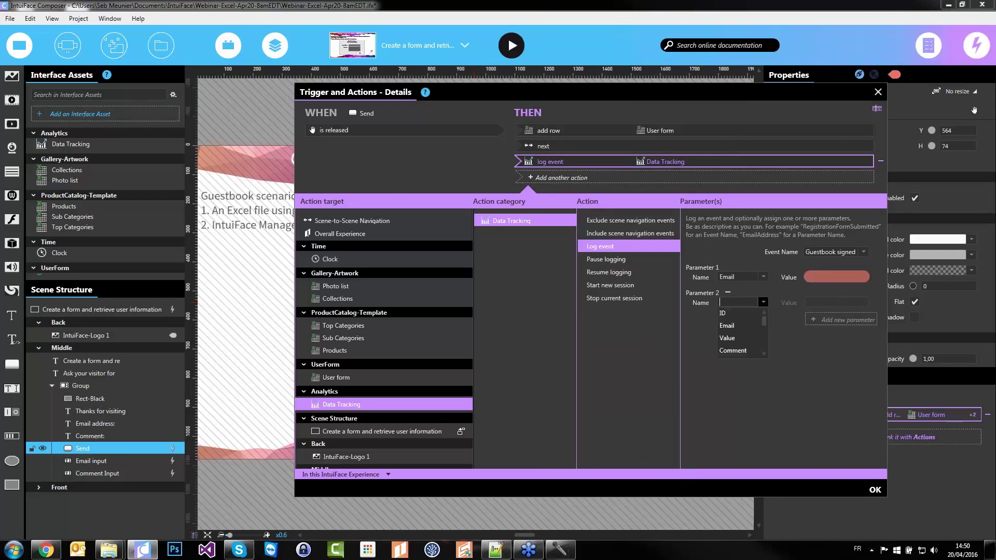
left_click(733, 351)
left_click(878, 303)
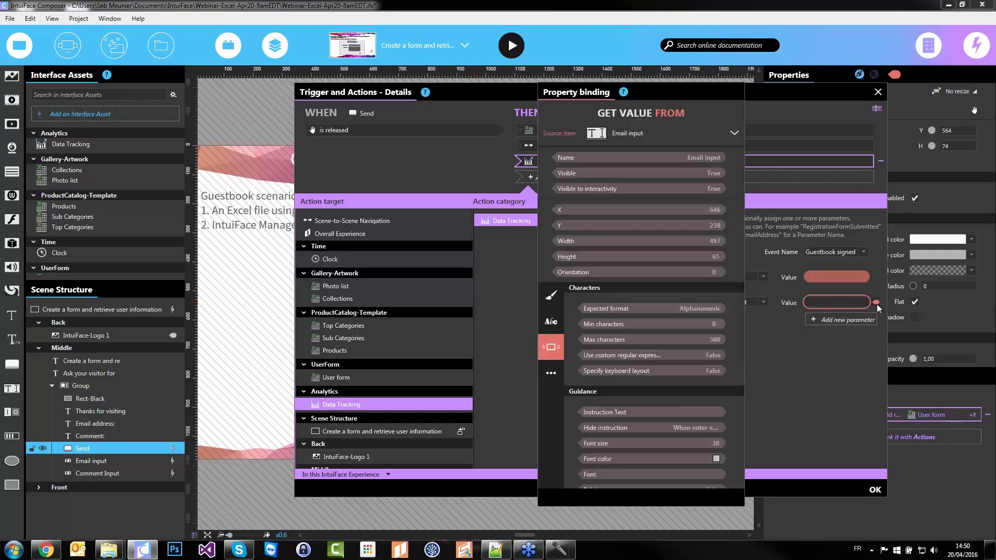
left_click(627, 132)
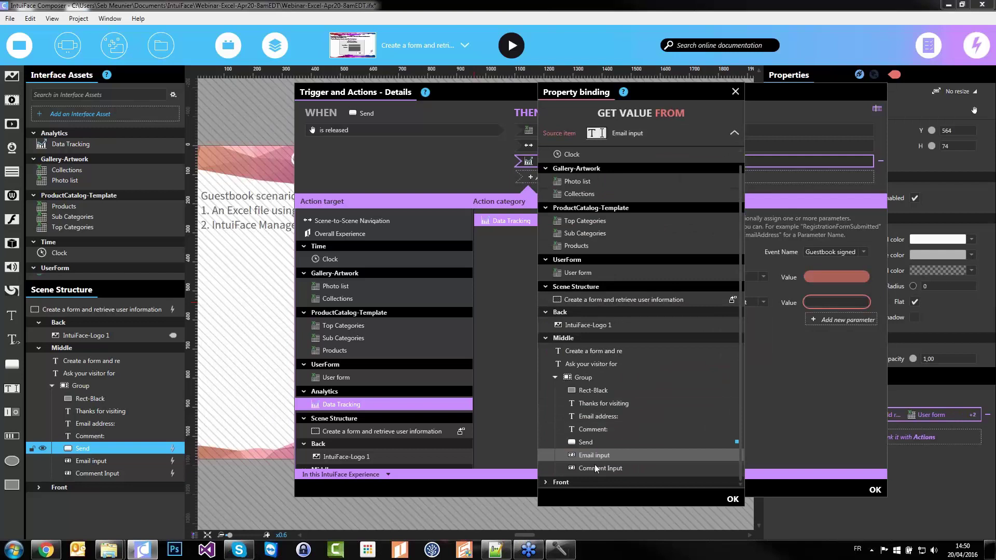
left_click(629, 469)
left_click(552, 321)
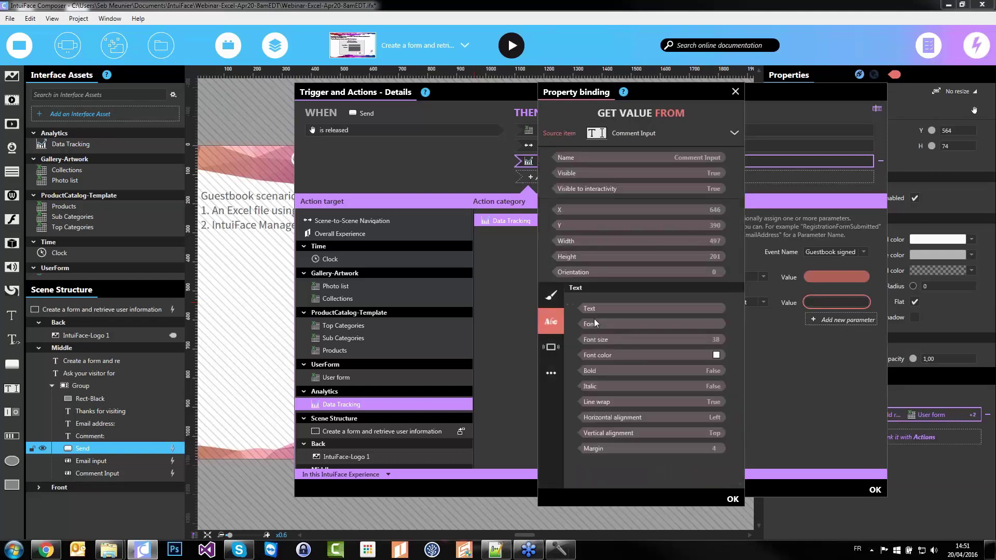
left_click(612, 309)
left_click(731, 498)
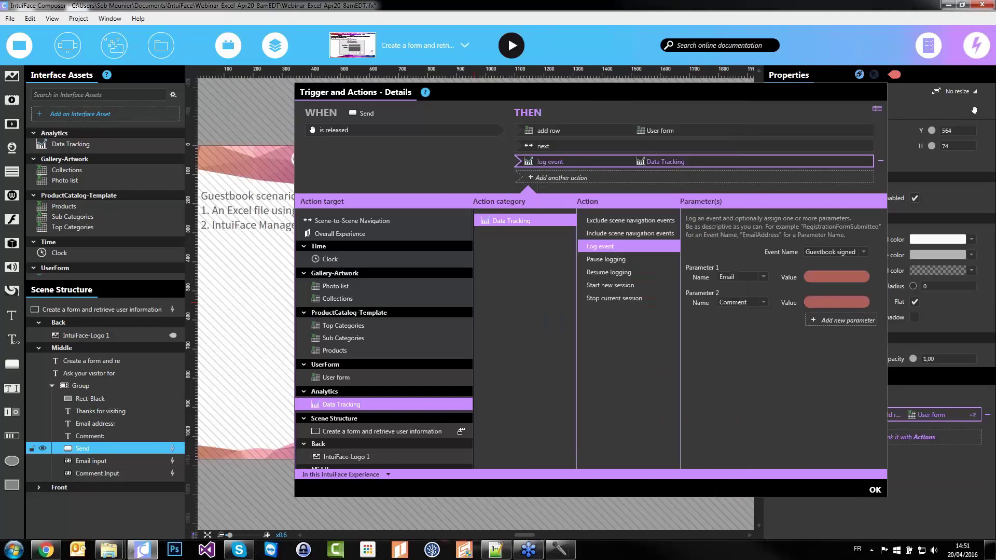
Move the Log event action above the next-scene action and confirm with OK
right_click(621, 160)
left_click(609, 167)
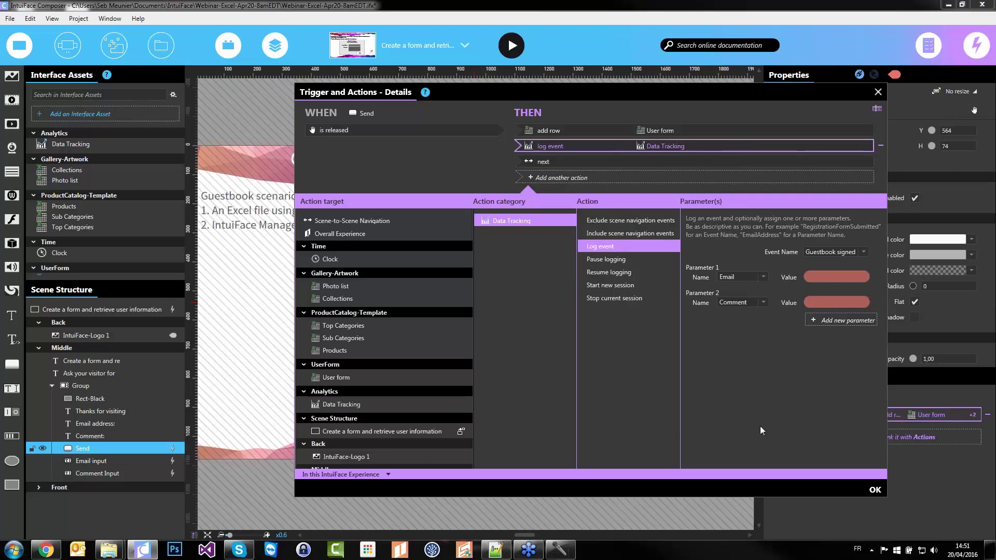
left_click(875, 490)
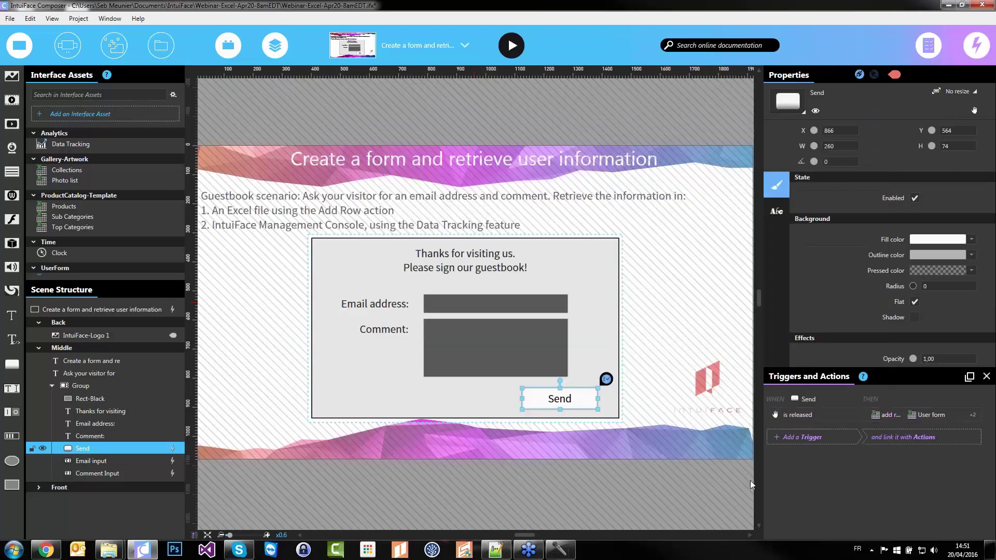
left_click(478, 469)
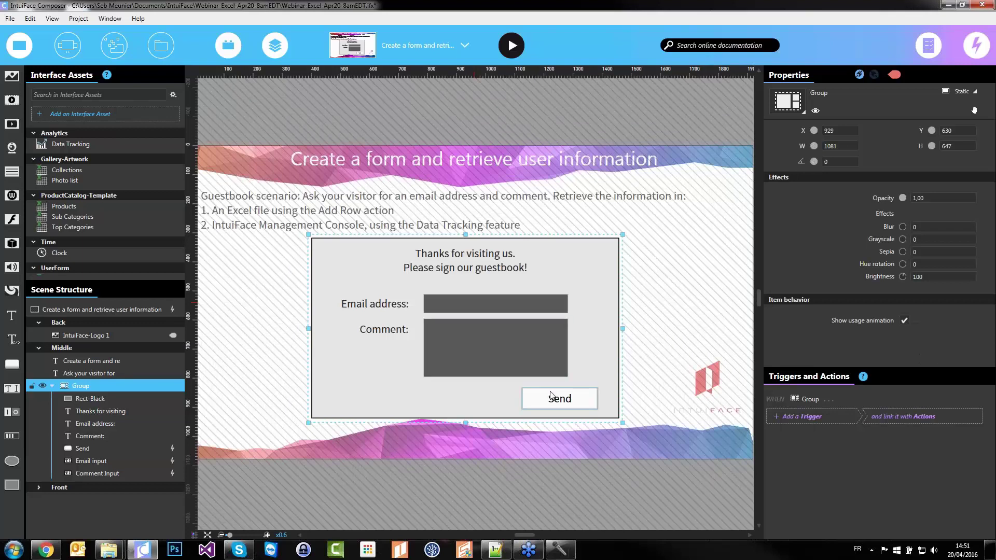
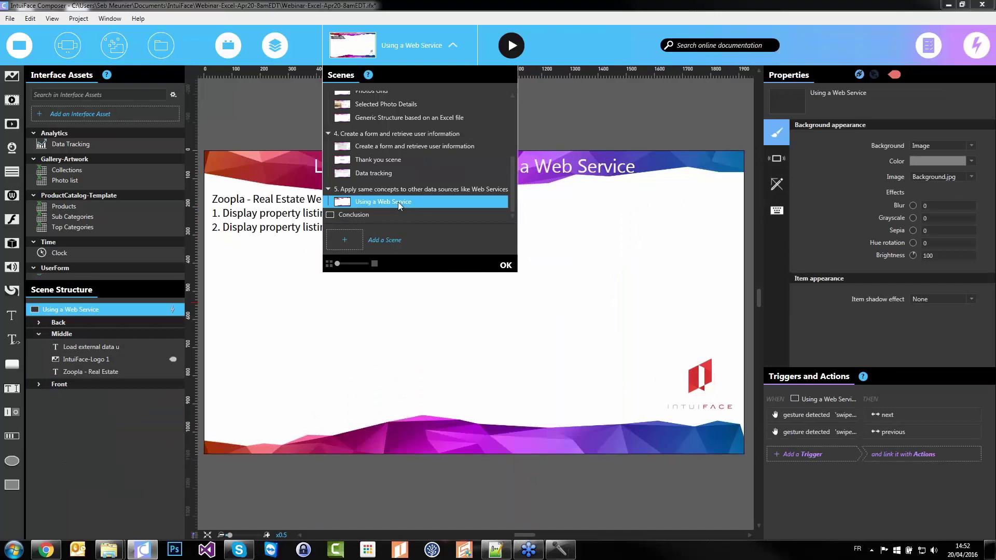
Add the Zoopla Property Listings service from Real Estate as a new interface asset
left_click(506, 266)
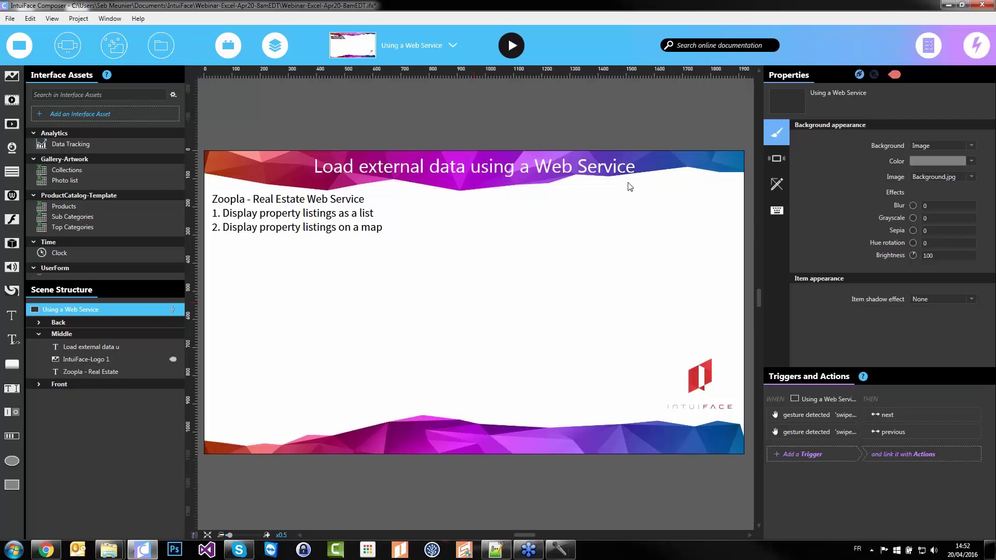
left_click(88, 114)
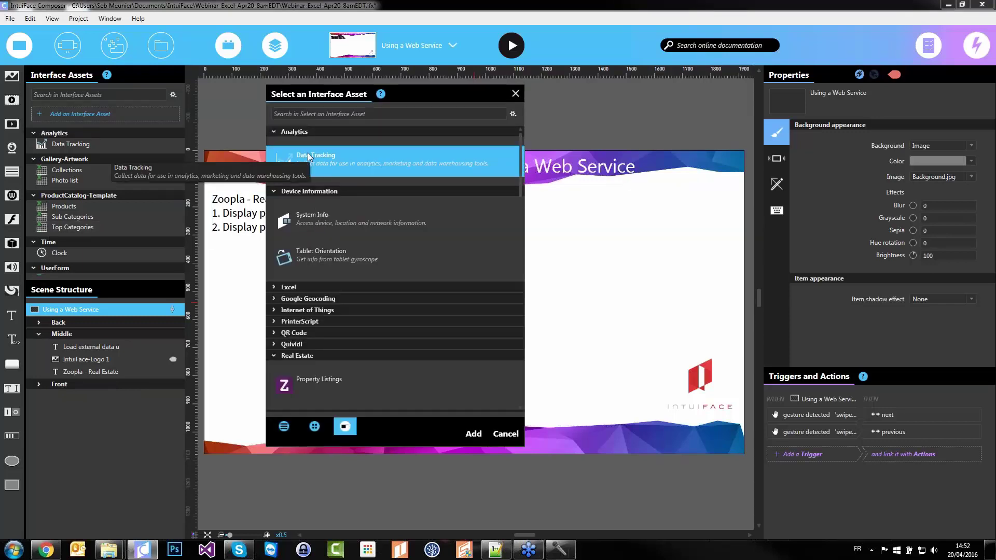
scroll(302, 366, "down", 1)
left_click(312, 356)
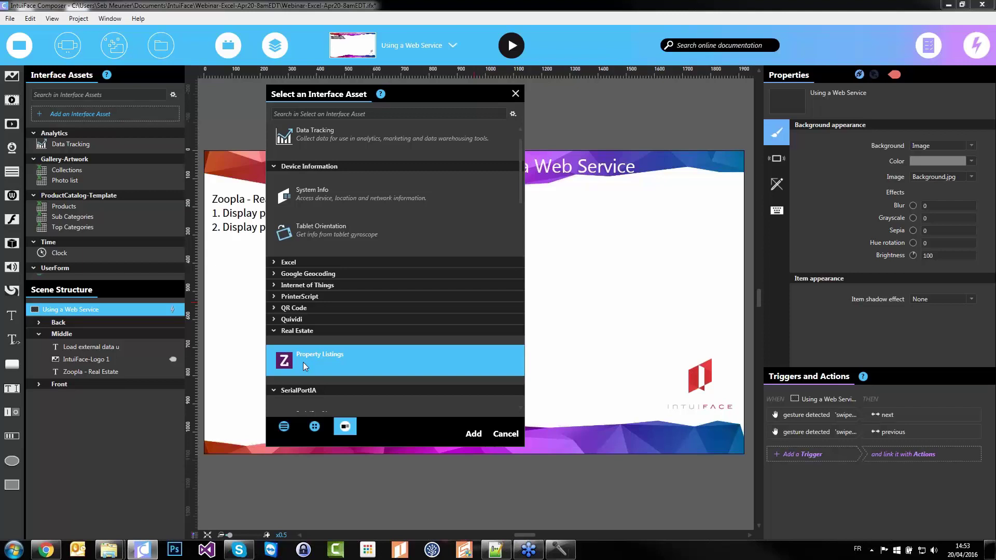
left_click_drag(507, 99, 606, 87)
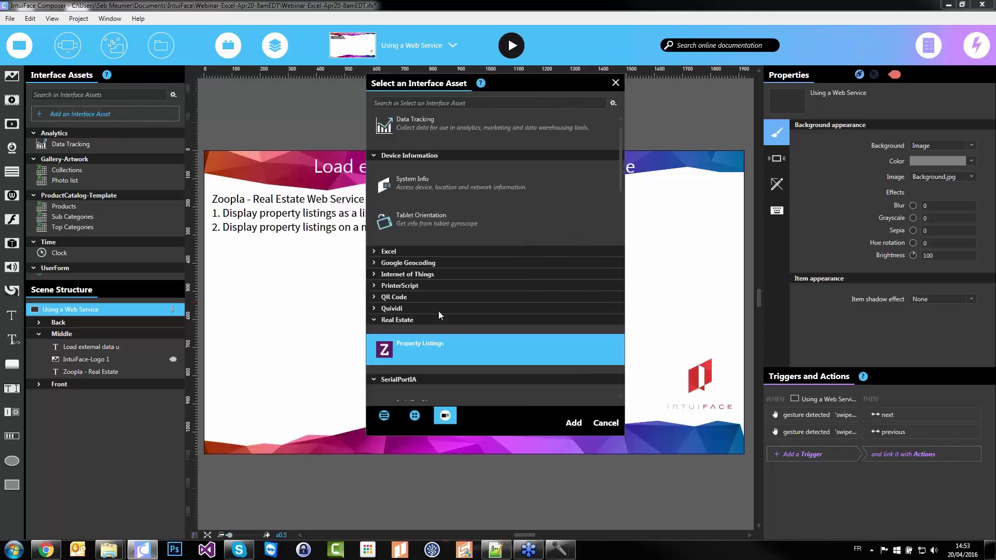
left_click(580, 423)
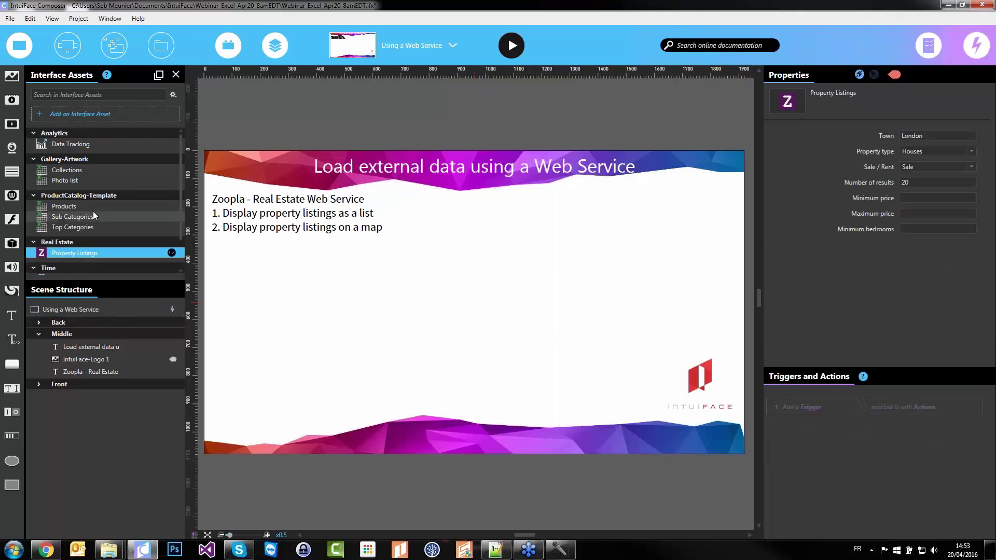
Drop Property Listings onto the scene and move its Results row up under Middle
scroll(82, 253, "down", 1)
left_click_drag(80, 214, 437, 352)
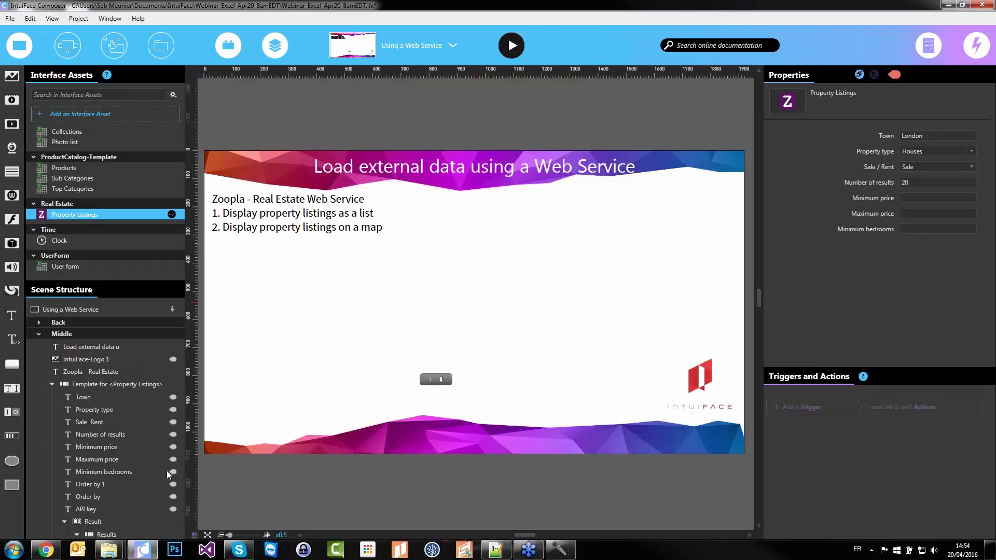
scroll(148, 426, "down", 6)
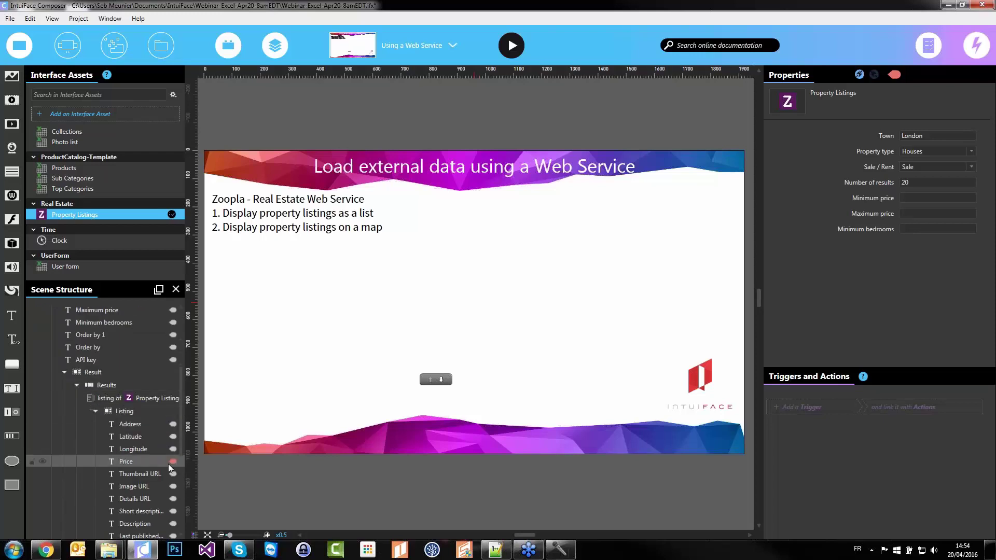
scroll(101, 430, "down", 3)
scroll(108, 475, "up", 4)
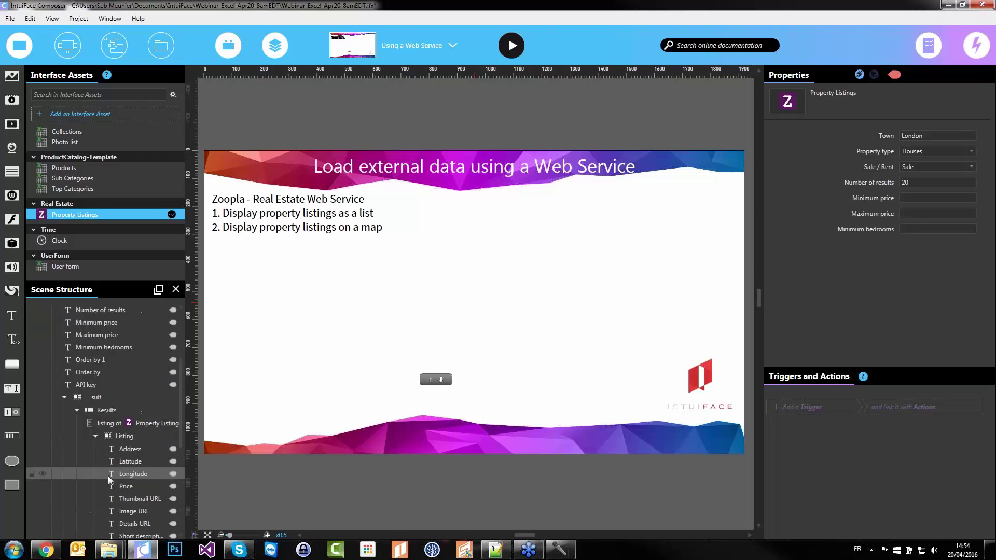
left_click(100, 411)
left_click_drag(104, 414, 89, 375)
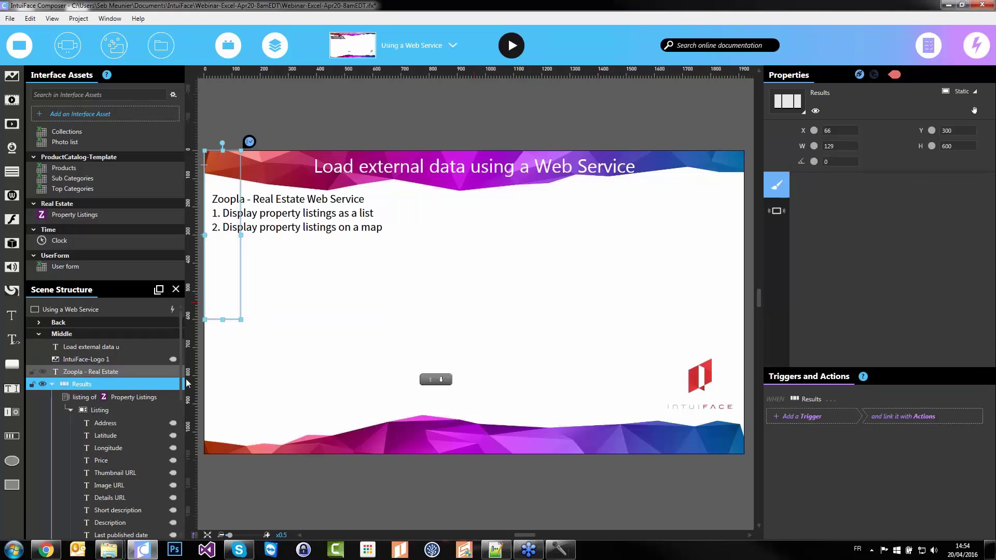
Switch the Results item layout from Listing to Asset Grid
double_click(232, 311)
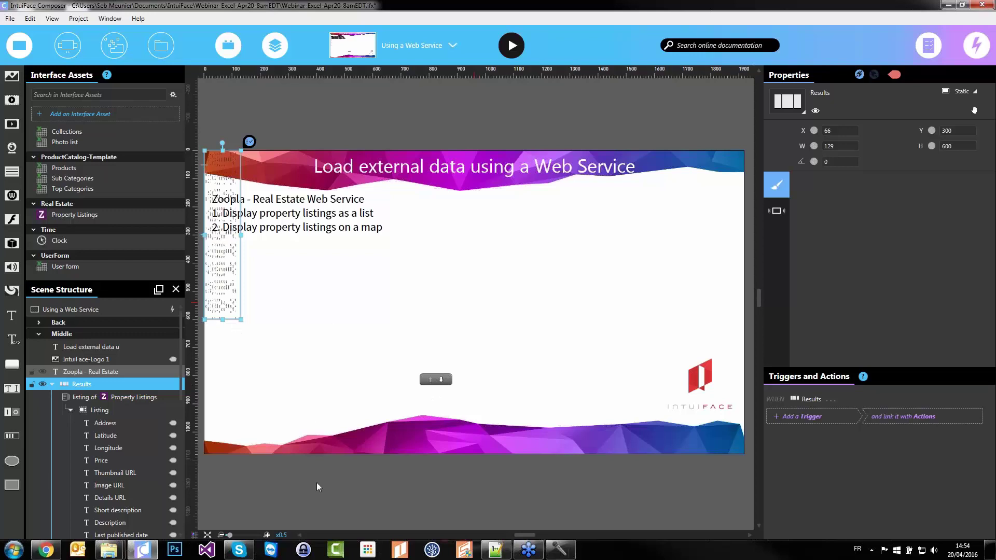
left_click(789, 110)
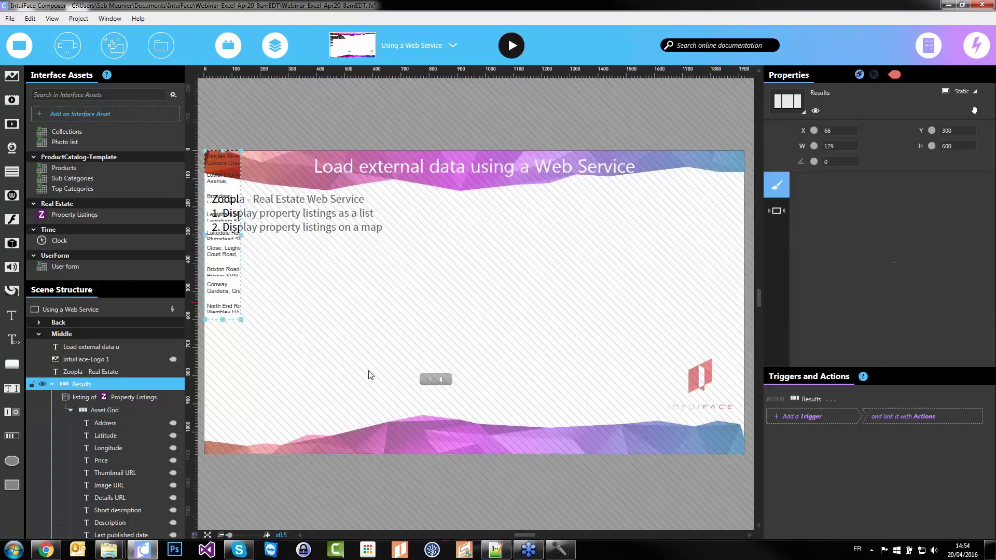
left_click(71, 411)
left_click(88, 427)
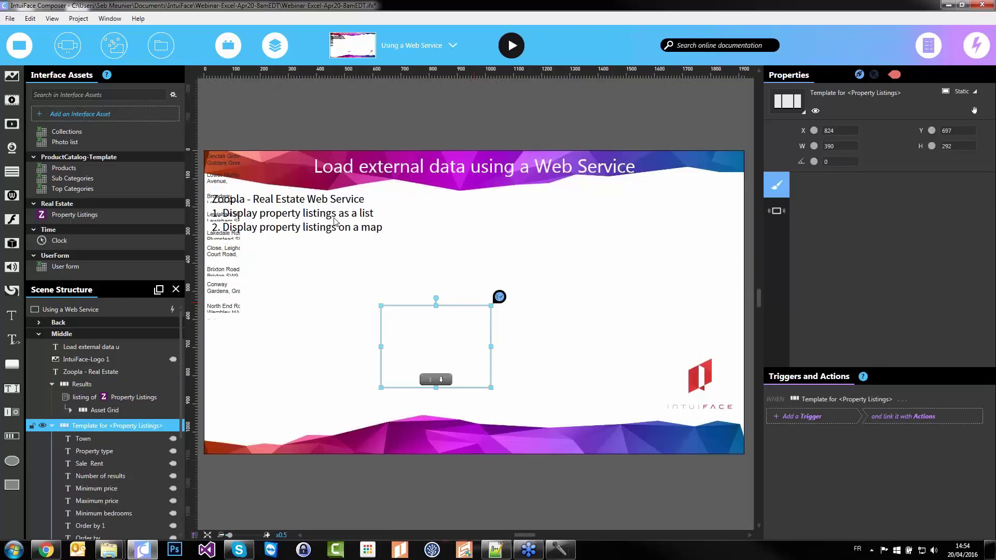
left_click(288, 247)
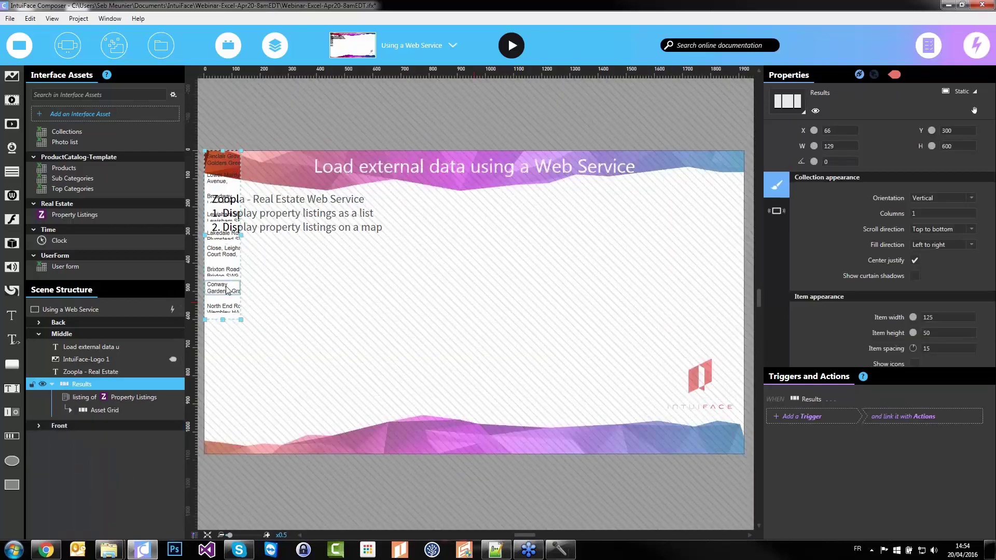
Move the Results list toward the slide centre and widen it across the slide
left_click_drag(232, 316, 322, 402)
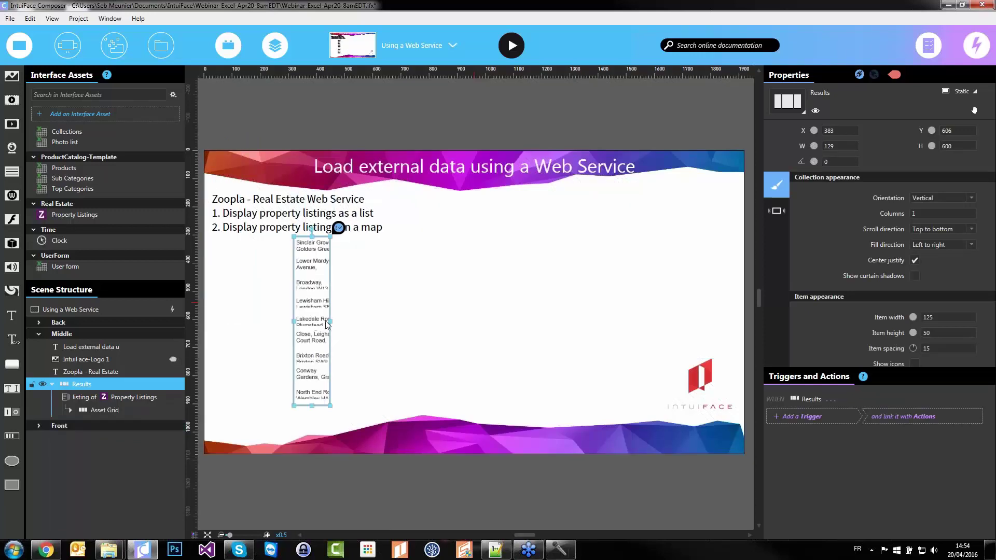
left_click_drag(330, 322, 703, 328)
left_click_drag(605, 333, 573, 338)
Widen and enlarge each Asset Grid listing item to show more columns
left_click(469, 256)
left_click_drag(481, 251, 774, 257)
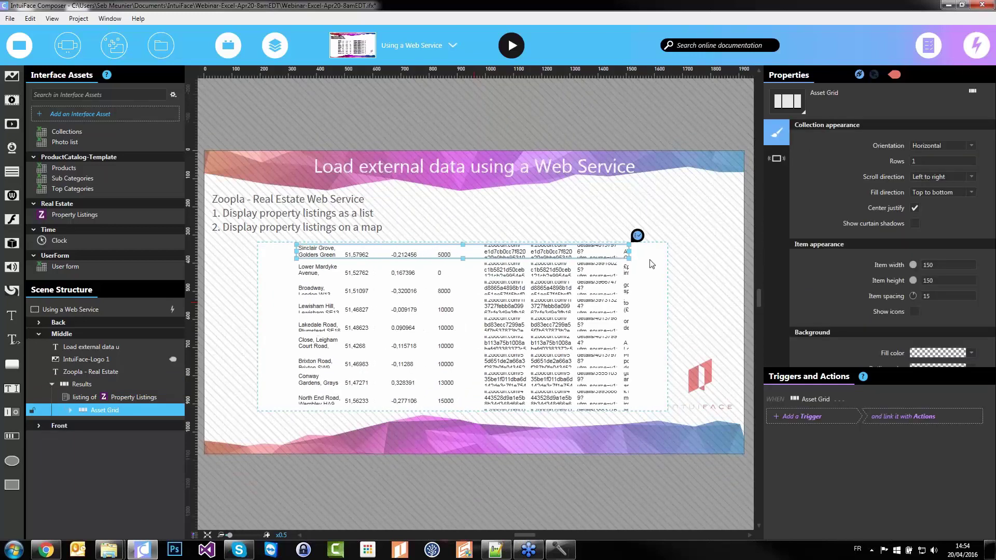
left_click(597, 252)
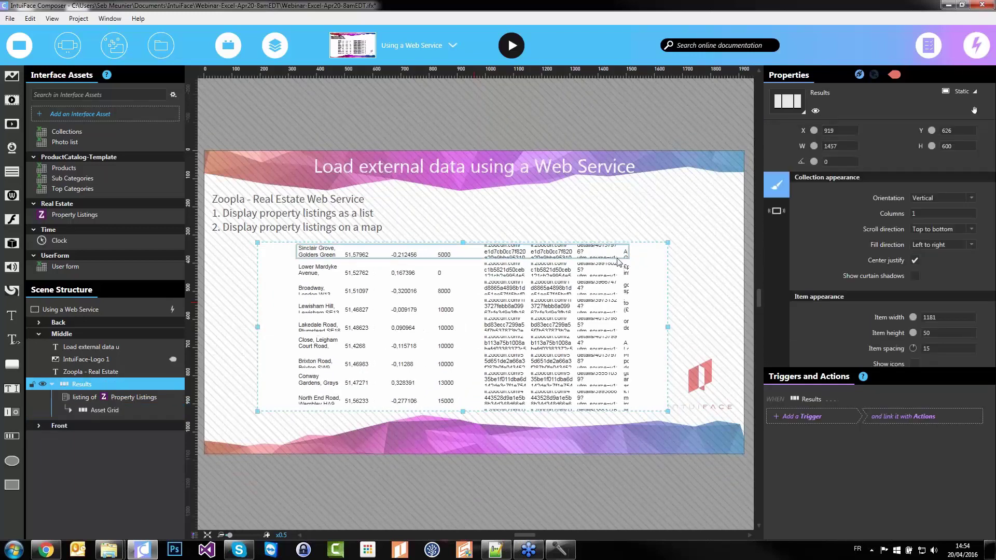
left_click(598, 252)
left_click_drag(629, 258, 679, 291)
left_click(70, 411)
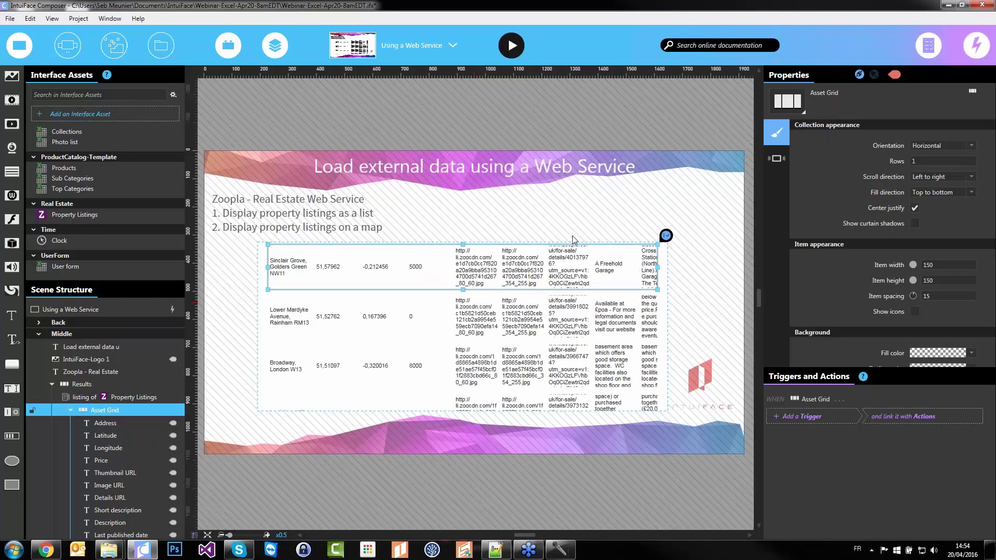
Move the Results list up and right to X 1114, Y 402
left_click(101, 385)
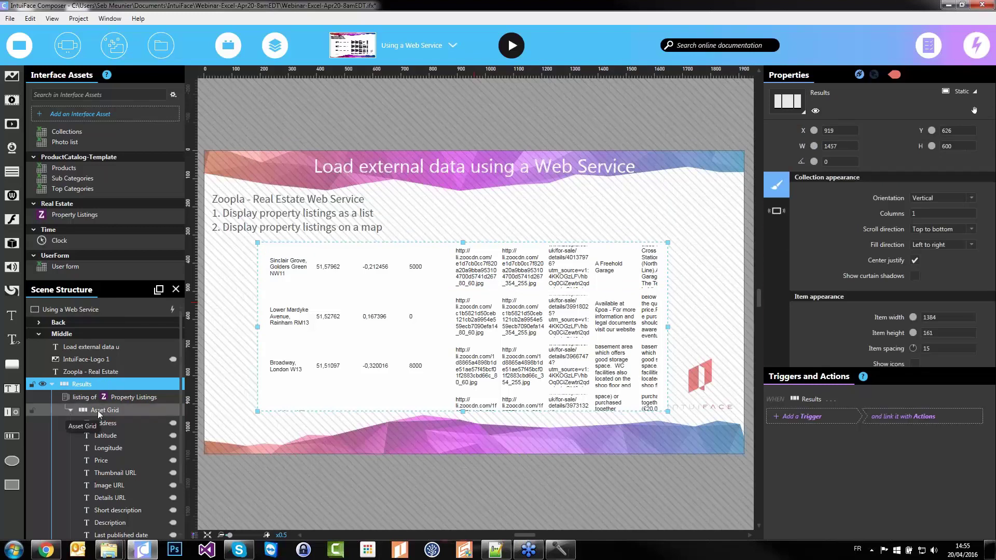
left_click_drag(465, 351, 521, 289)
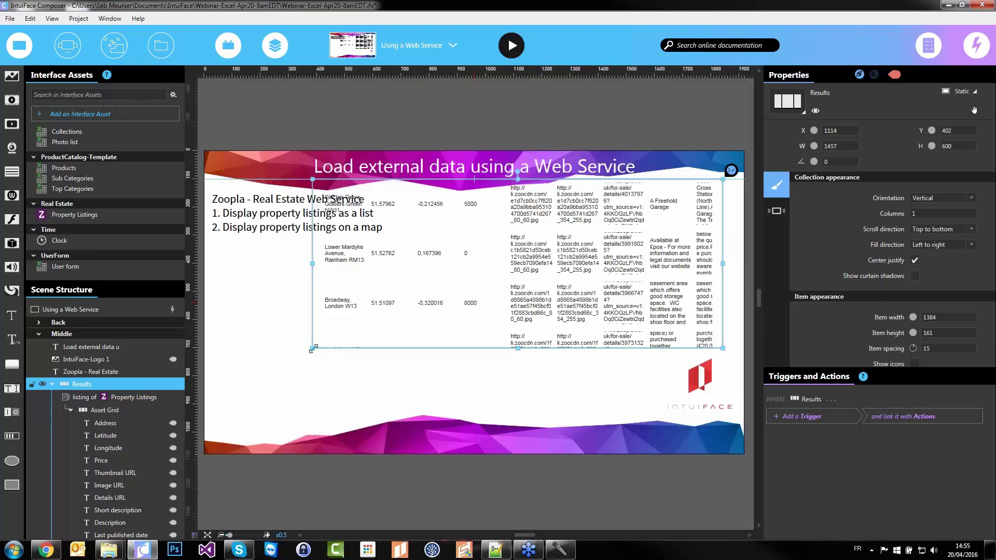
left_click_drag(312, 349, 424, 346)
left_click(406, 345)
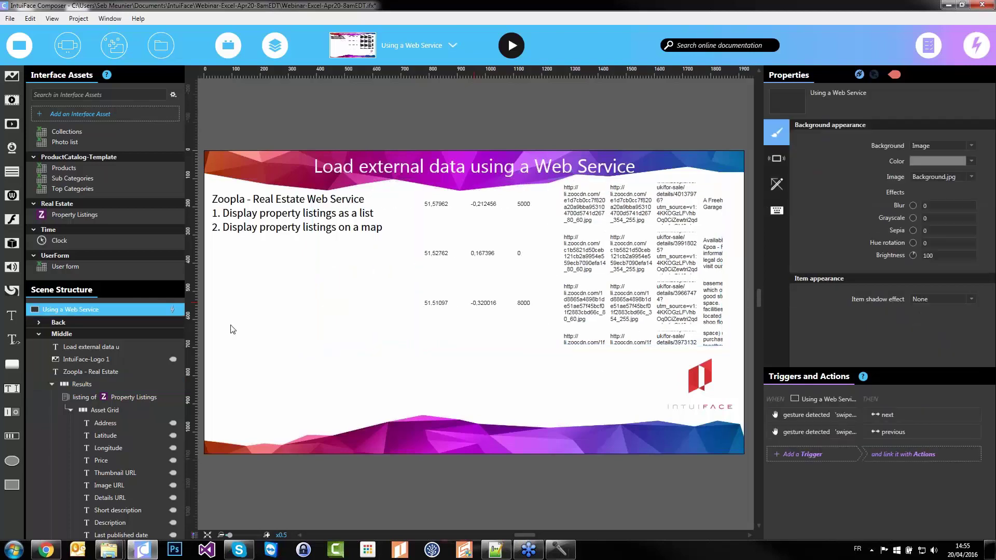
Add a white rectangle with thick black outline and corner radius 10, plus an empty image
left_click_drag(15, 465, 376, 411)
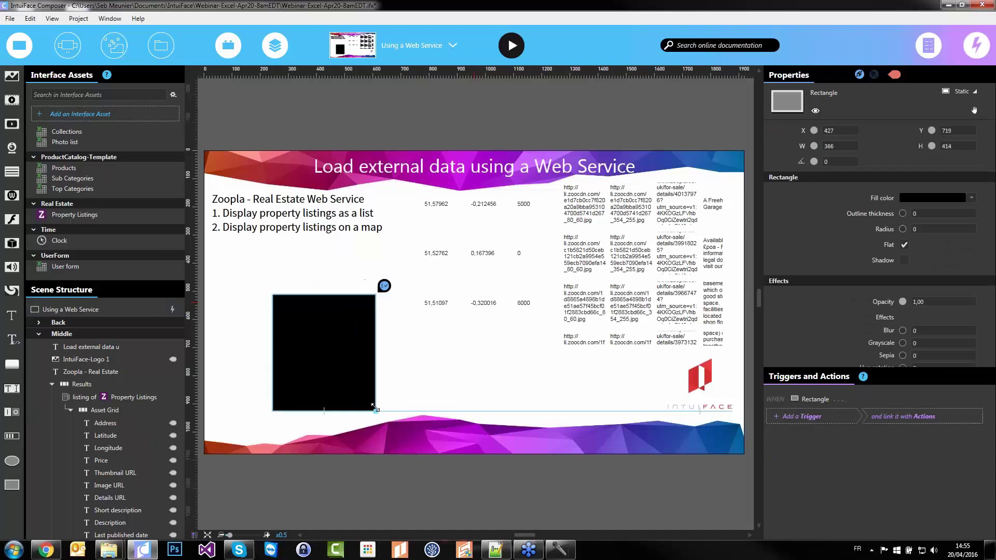
left_click(917, 200)
left_click(735, 227)
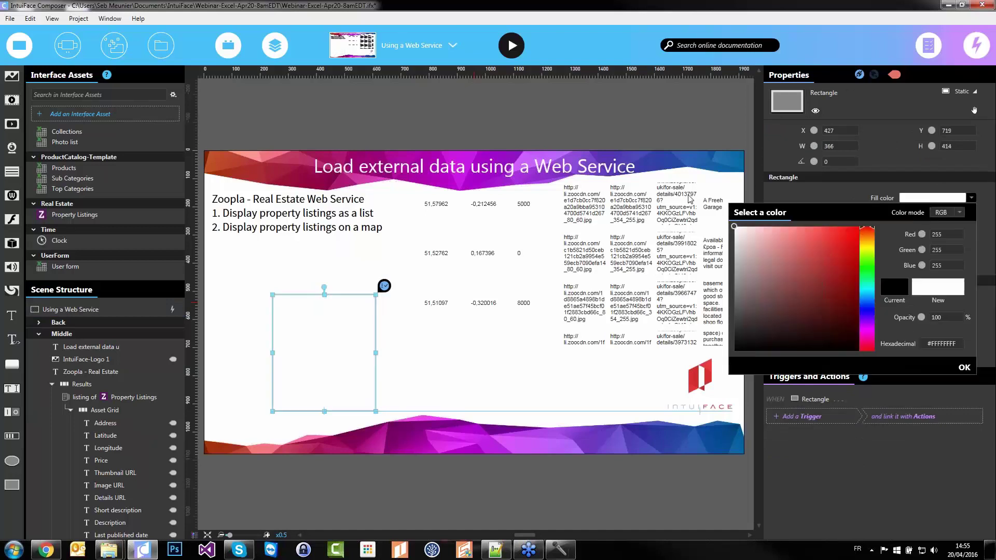
left_click(827, 197)
left_click_drag(903, 214, 906, 214)
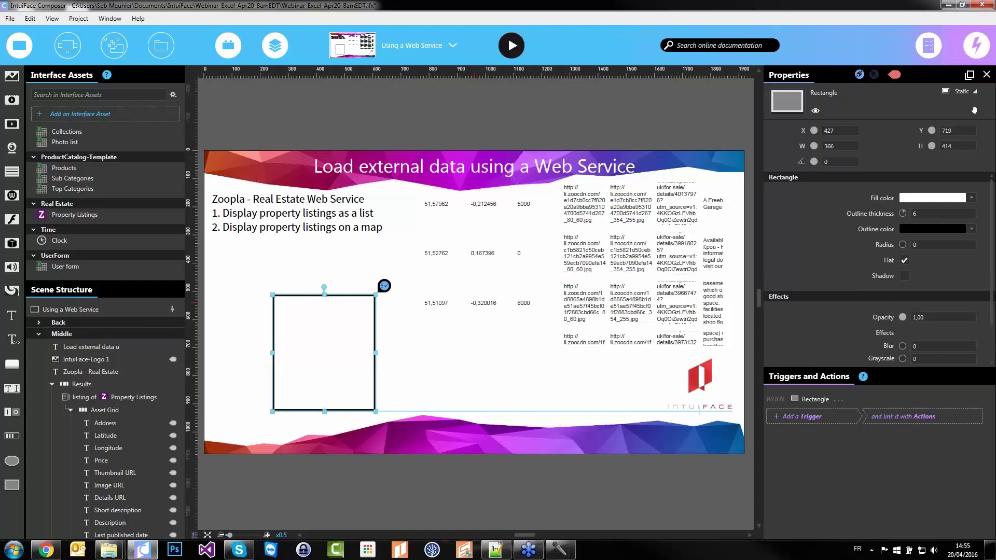
left_click(914, 245)
type("10")
left_click(234, 394)
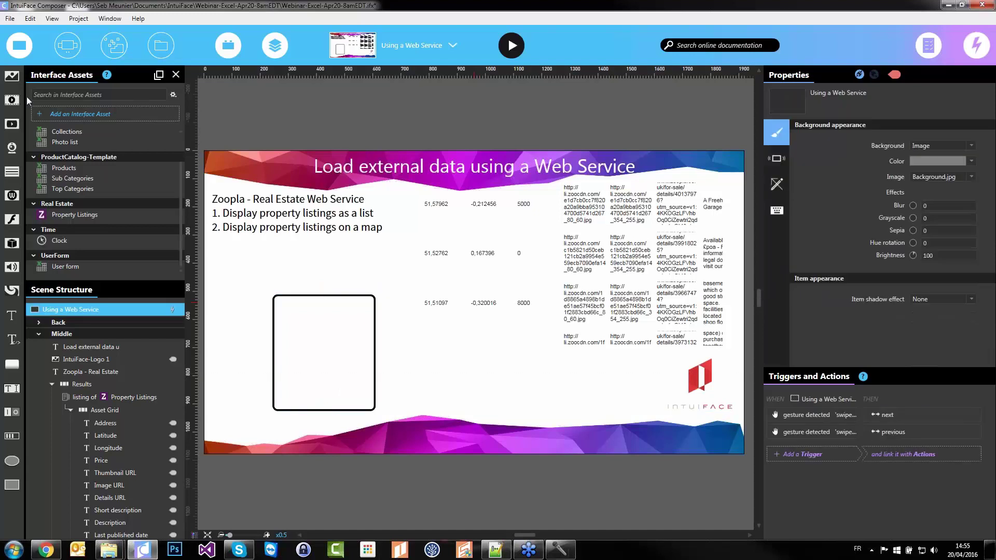
key("ctrl+v")
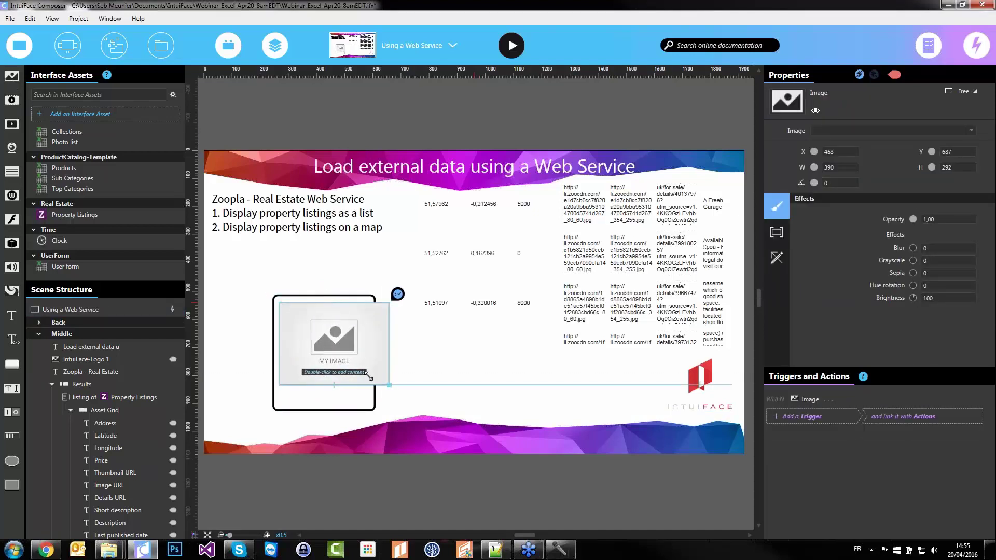
Shrink the image inside the card and add a card-width text element below it
left_click_drag(389, 386, 366, 366)
scroll(333, 361, "up", 2)
scroll(335, 362, "up", 3)
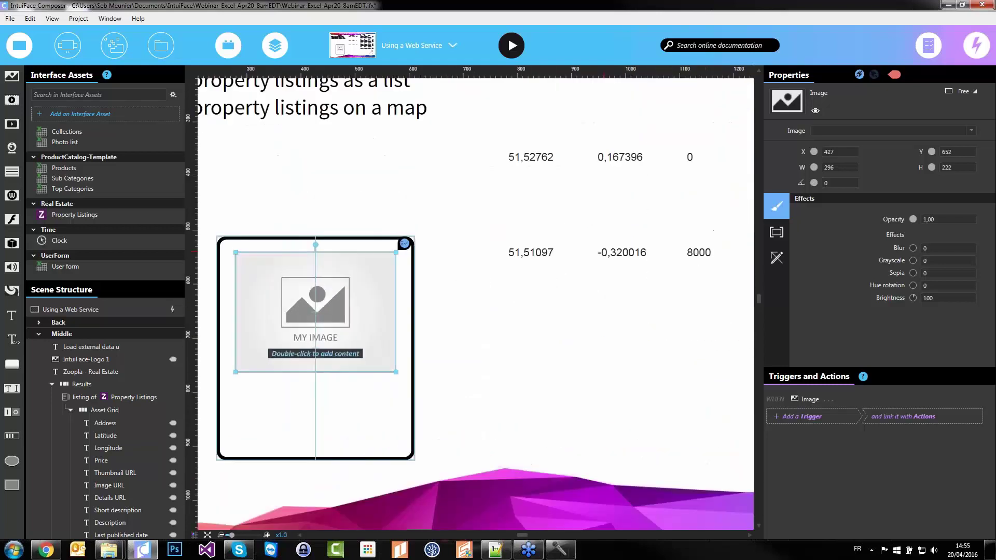
left_click_drag(14, 318, 459, 401)
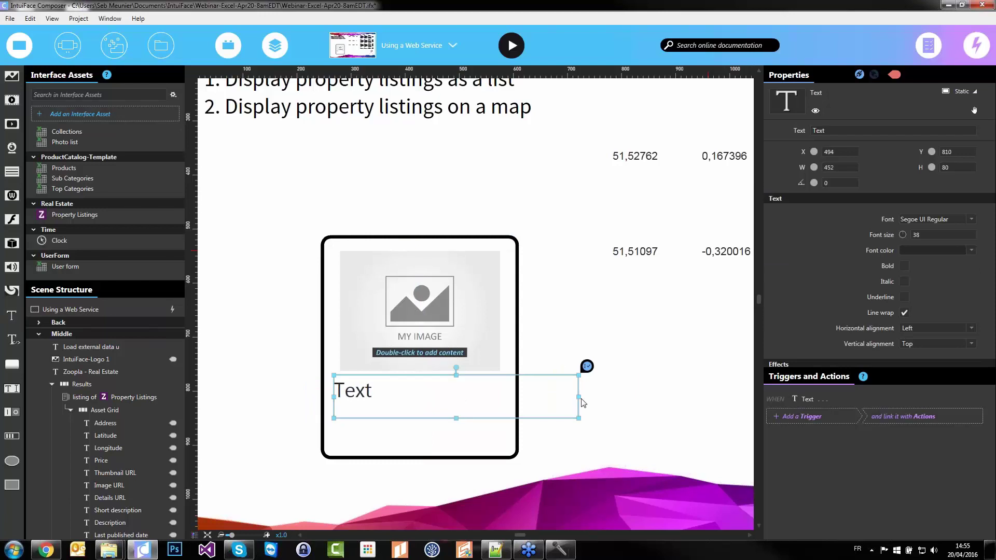
left_click_drag(577, 398, 499, 398)
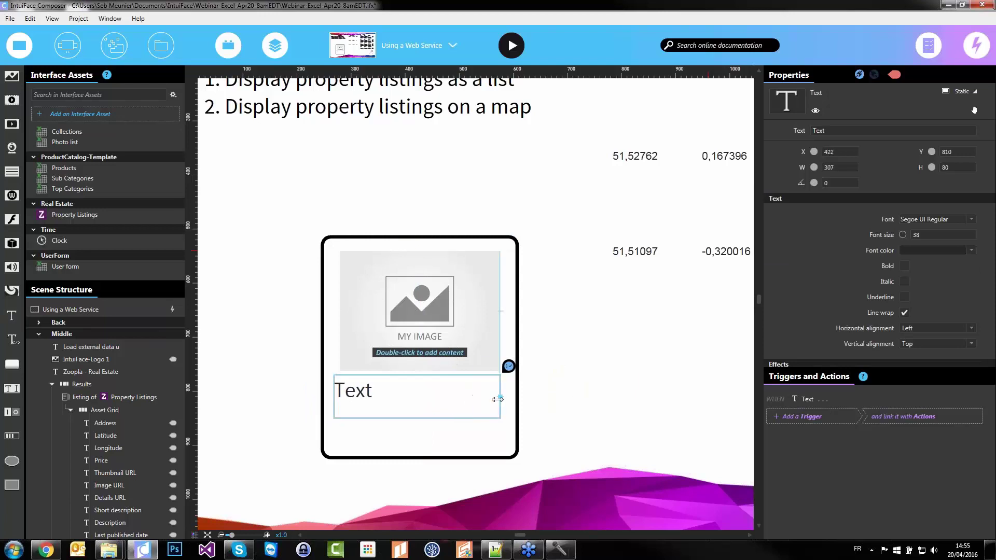
Bind the card image to Property Listings > Result > Results > Image URL
left_click(422, 294)
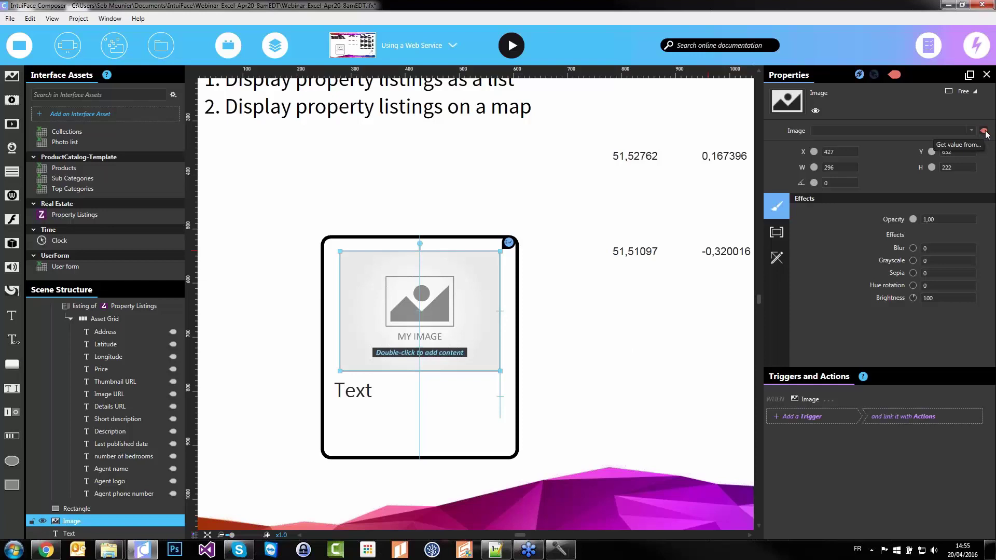
left_click(984, 131)
left_click(667, 136)
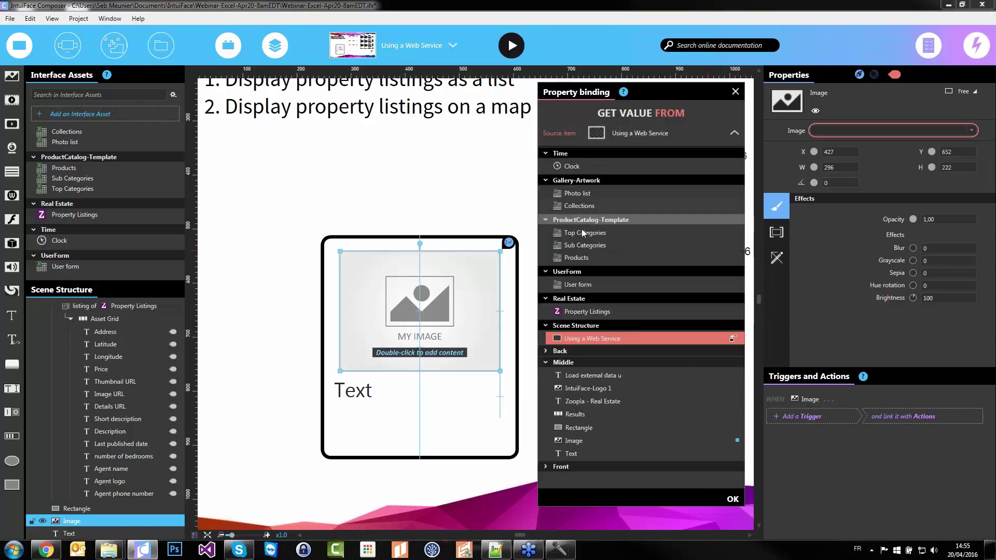
left_click(593, 311)
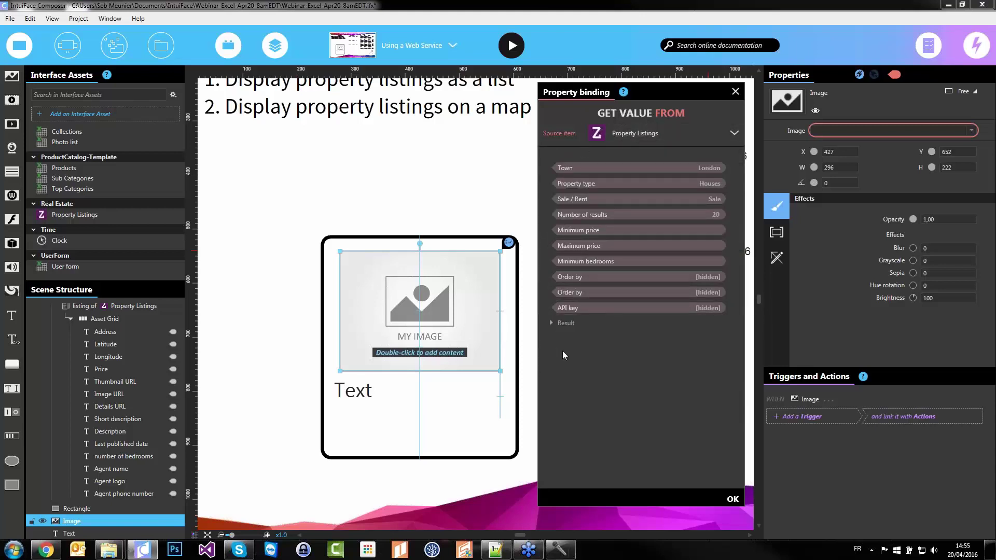
left_click(553, 321)
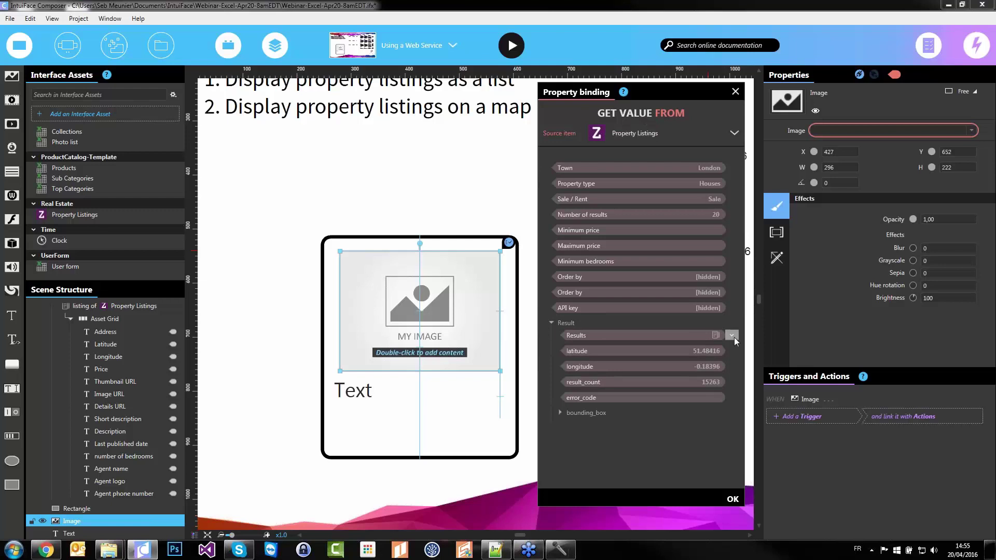
left_click(733, 338)
scroll(733, 277, "down", 3)
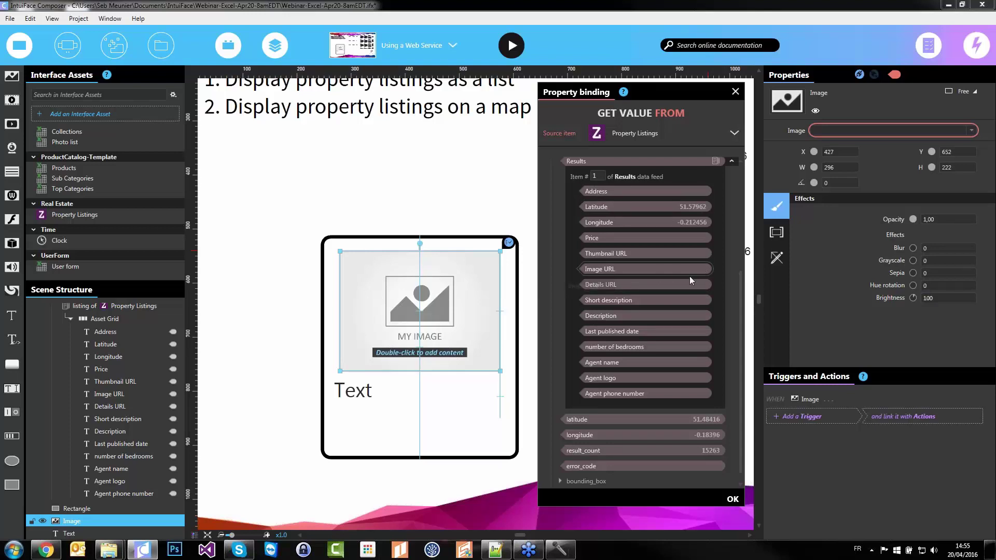
left_click(628, 269)
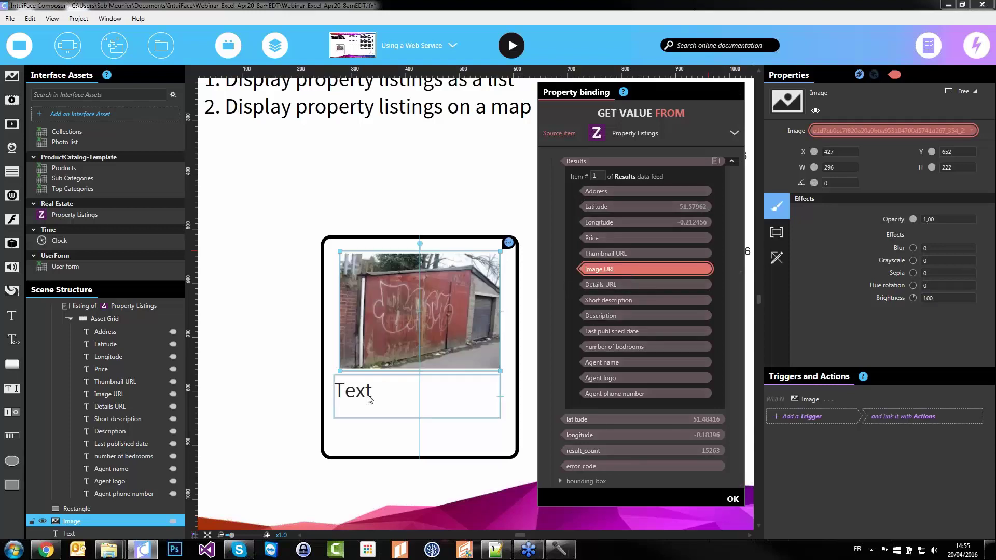
left_click(370, 399)
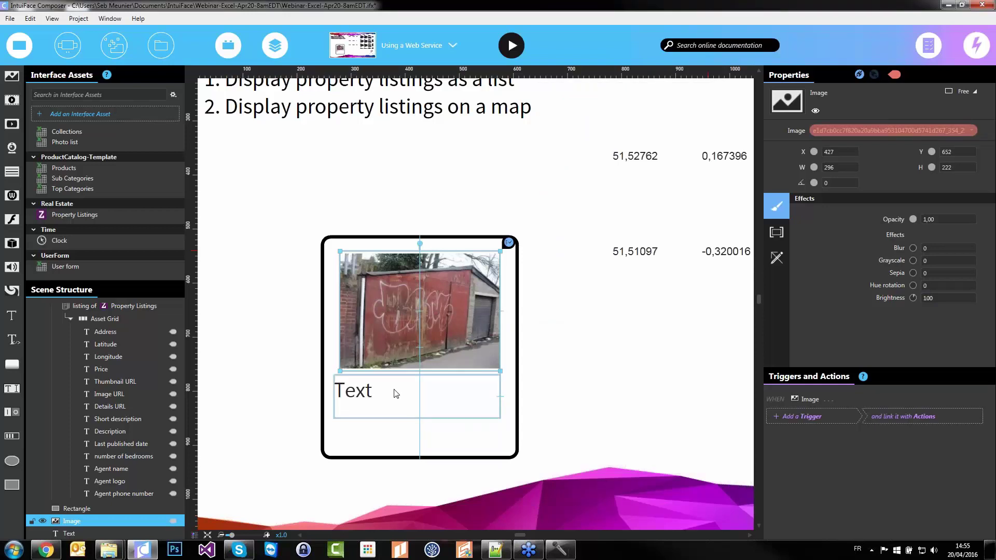
left_click(366, 390)
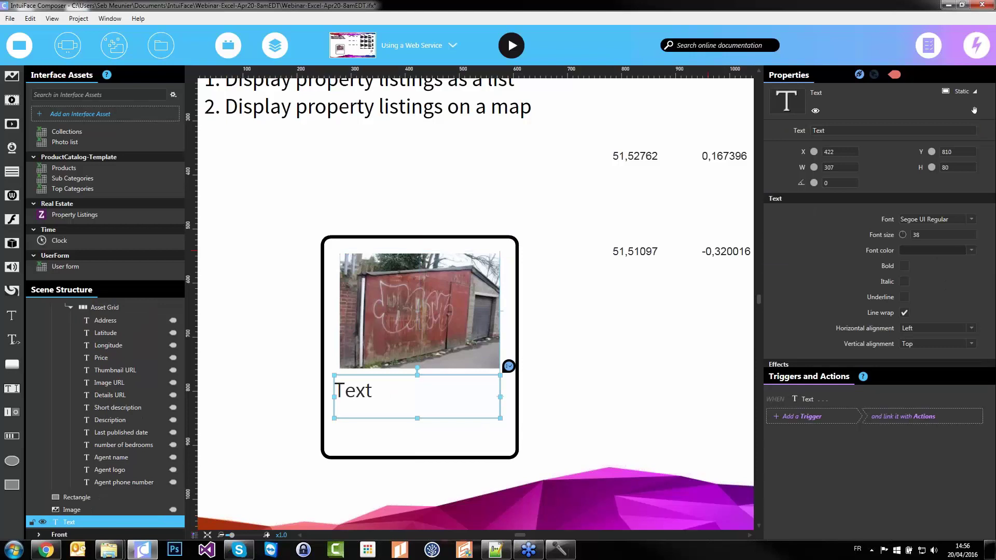
Bind the text to the listing Address and set its font size to 24
left_click(799, 130)
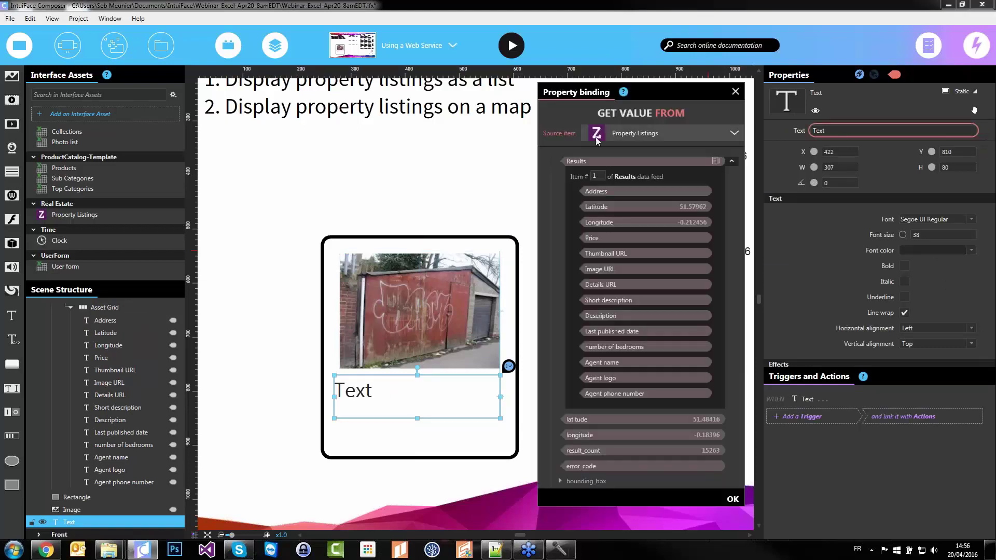
left_click(611, 192)
left_click(938, 236)
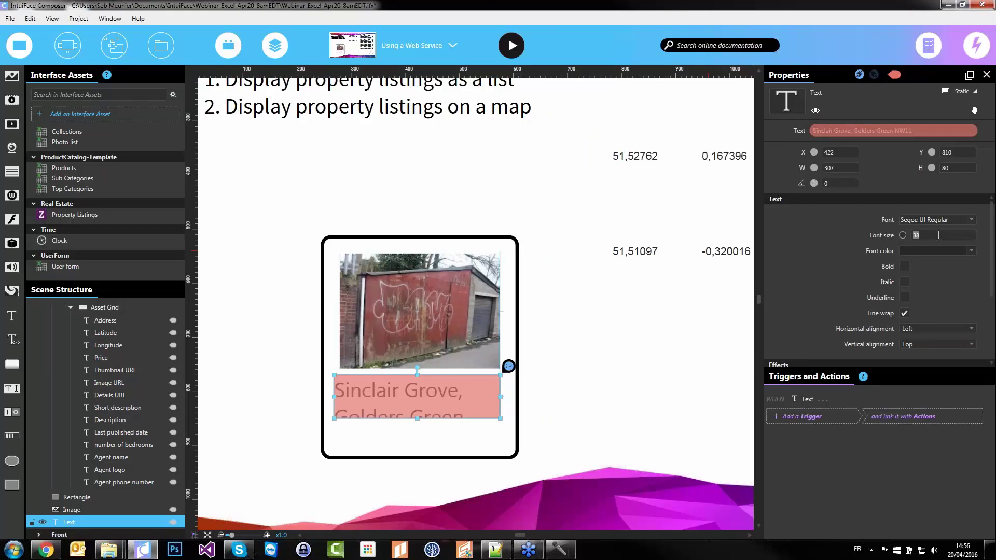
type("24")
key("Tab")
Duplicate the address text below it and bind the copy to the listing Price
left_click(381, 390)
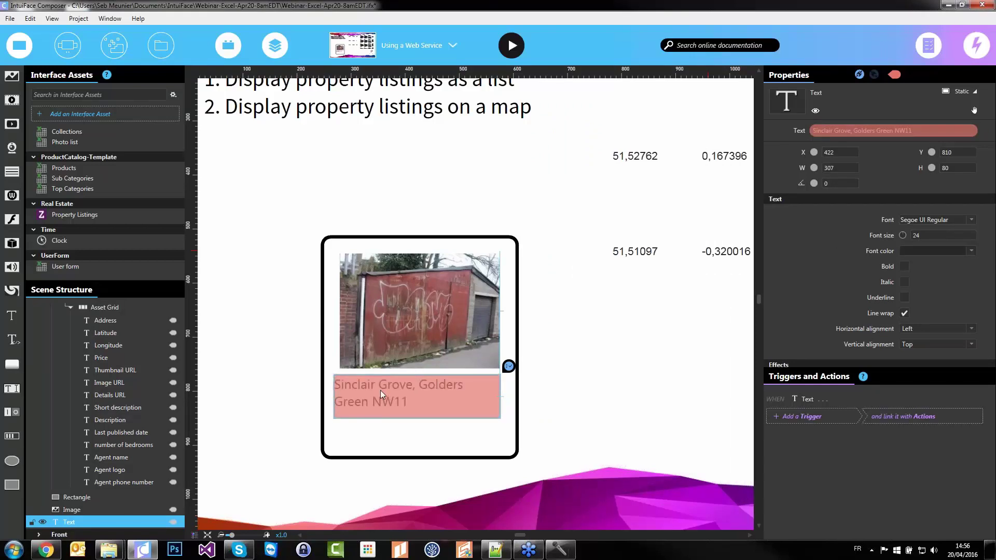
left_click_drag(381, 390, 372, 416)
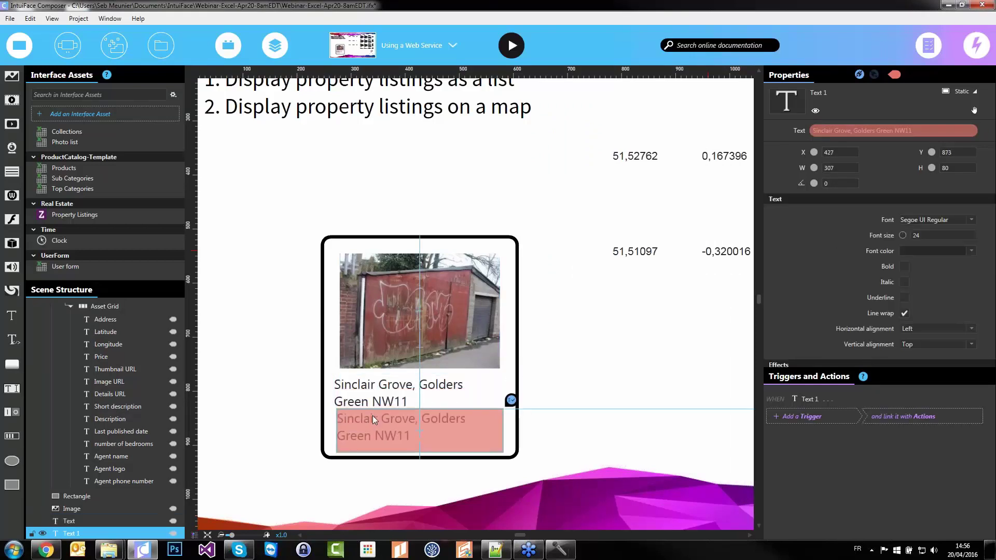
left_click(842, 133)
double_click(609, 238)
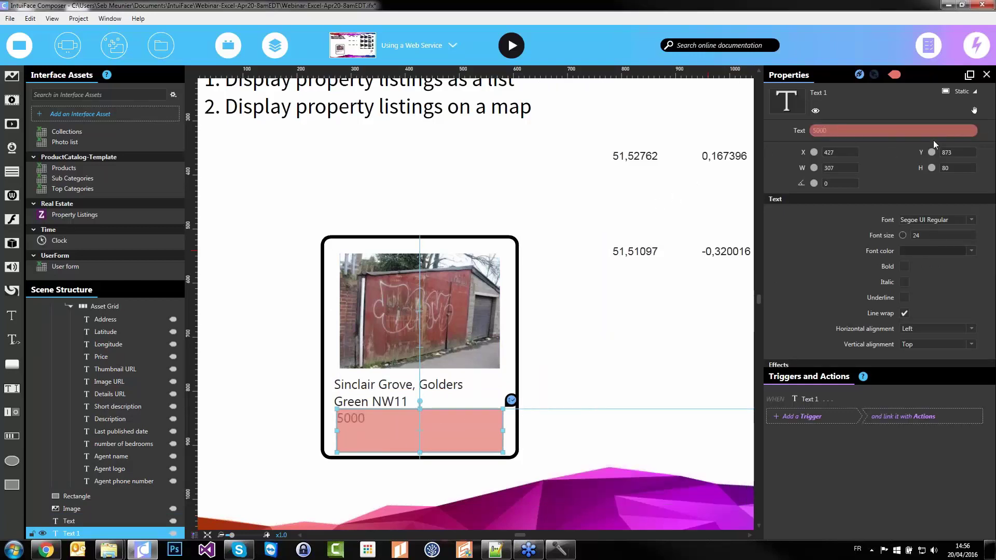
Format the price with a Number Format converter '$ 0,00' using the English-UK locale
left_click(971, 131)
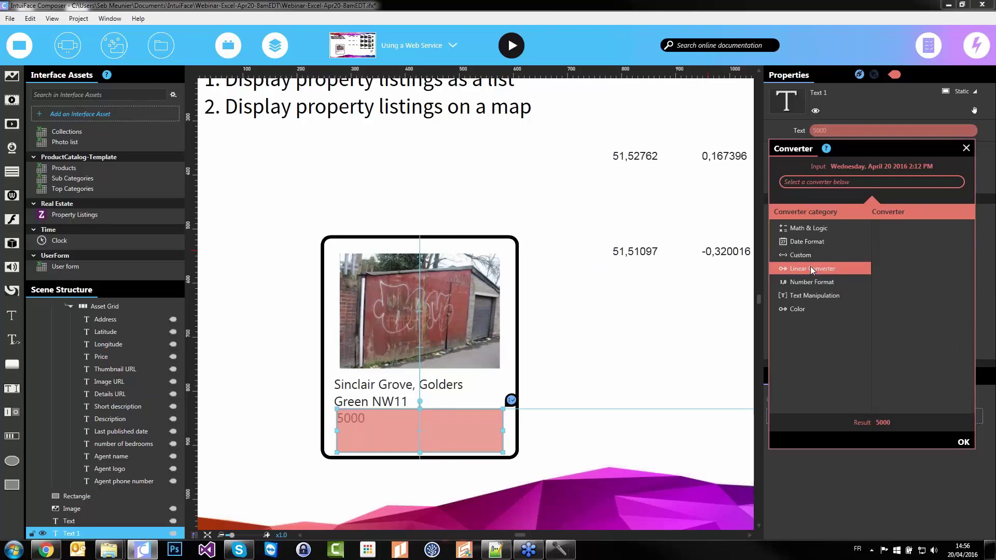
left_click(807, 283)
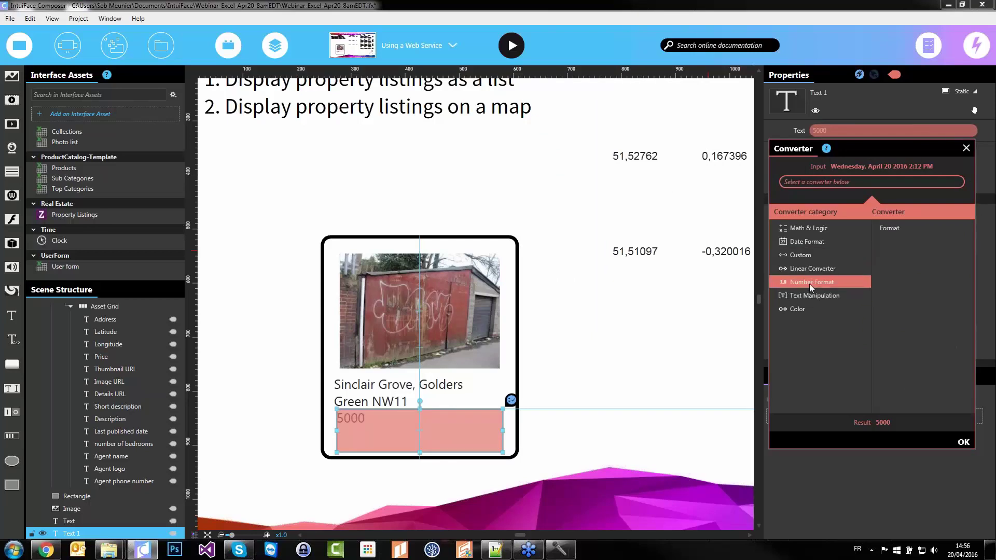
left_click(905, 230)
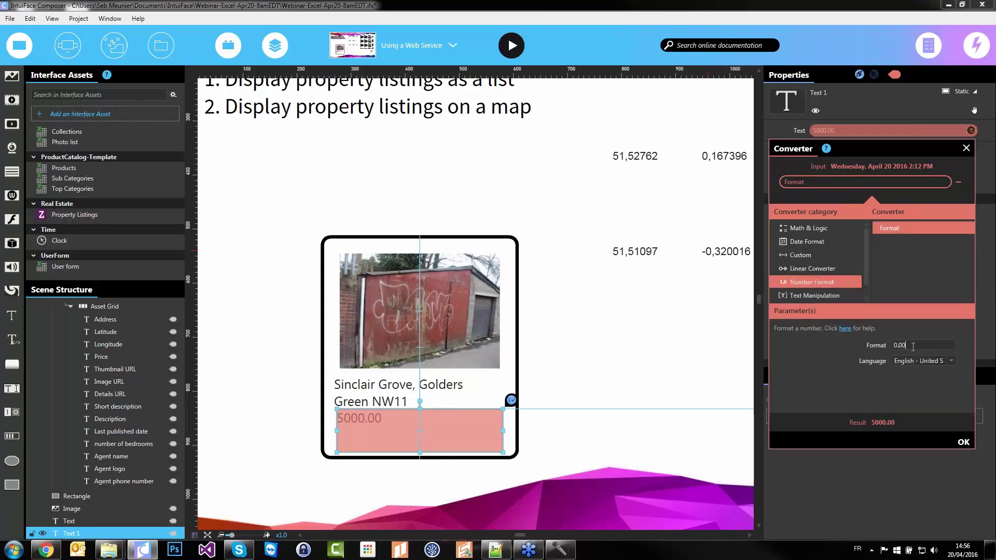
type("$")
key("Right")
key("Delete")
type(",")
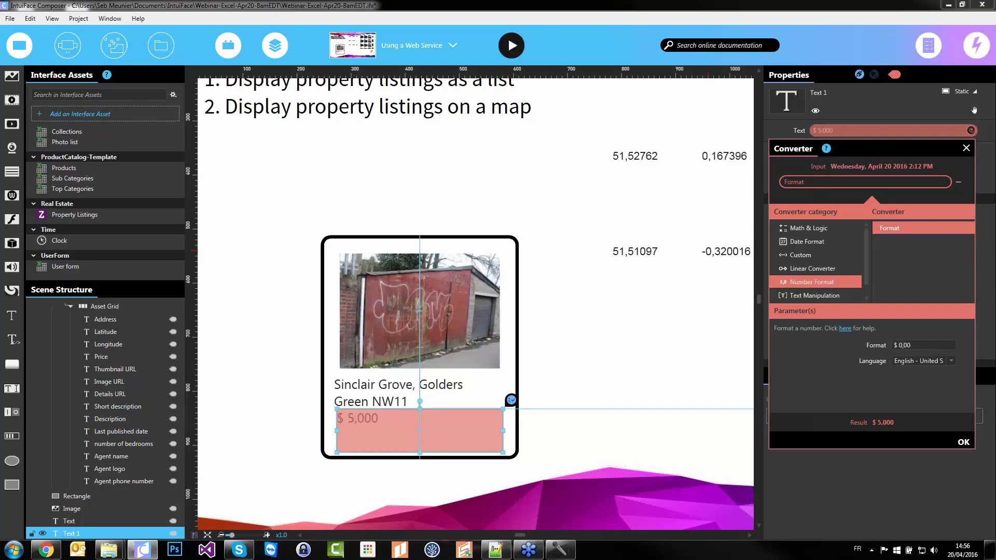
left_click(920, 360)
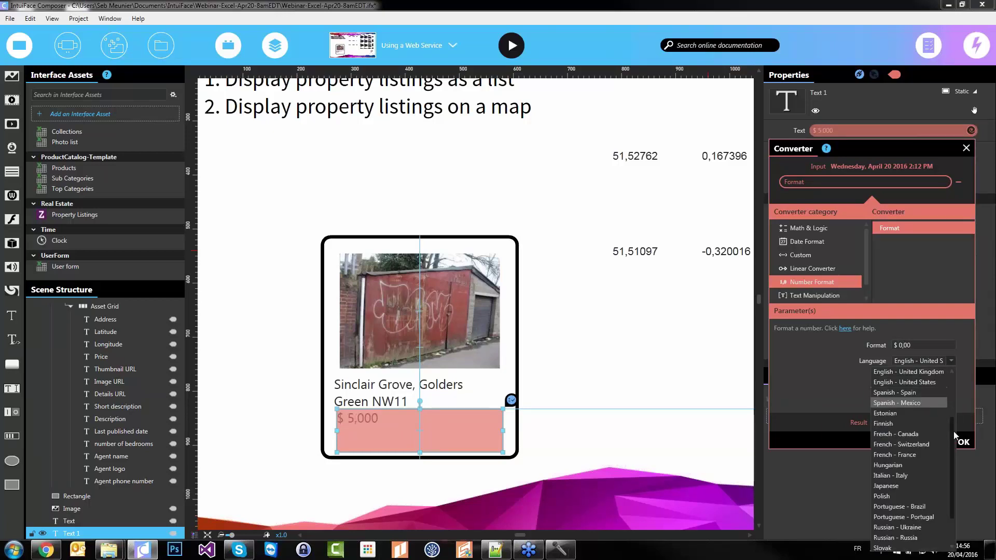
left_click(930, 382)
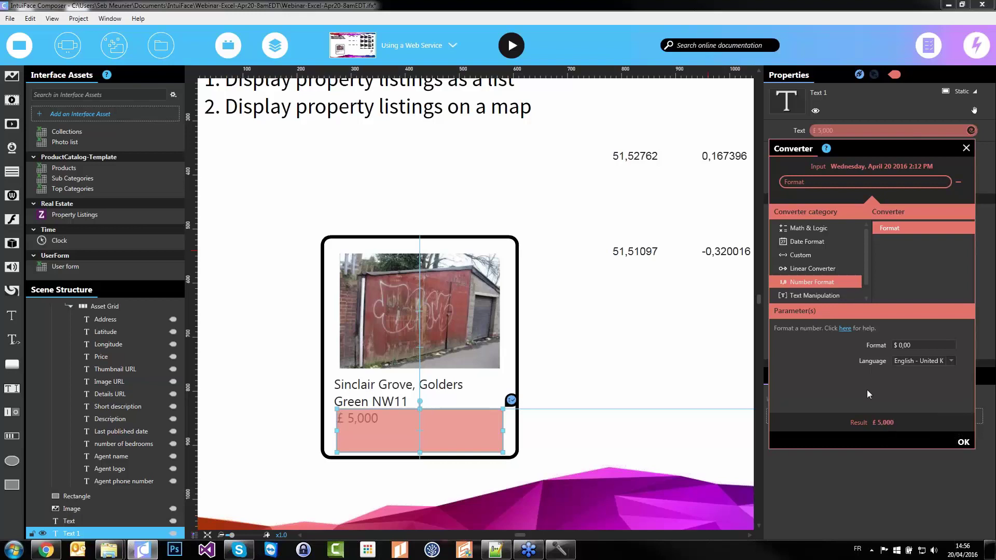
left_click(964, 443)
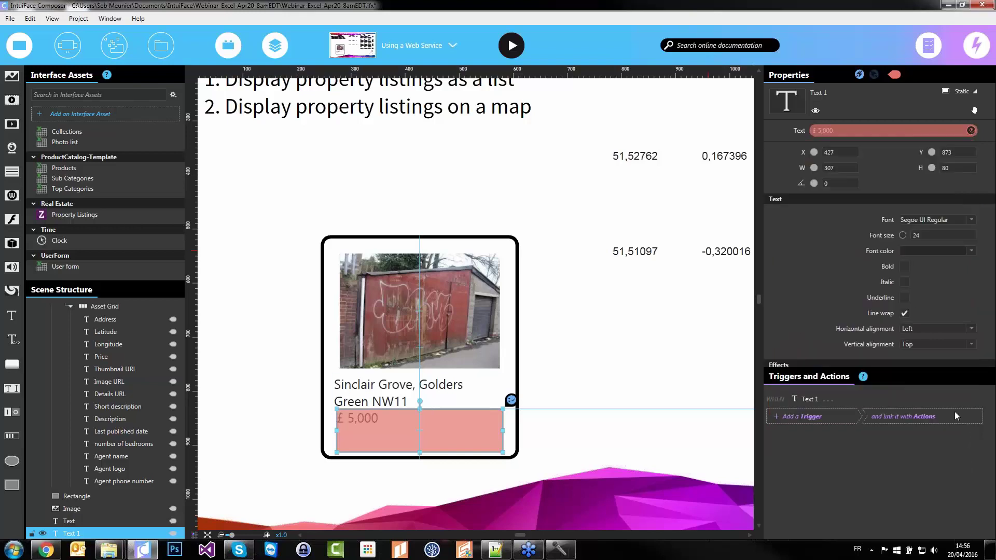
Right-align the price text
left_click(926, 327)
left_click(910, 360)
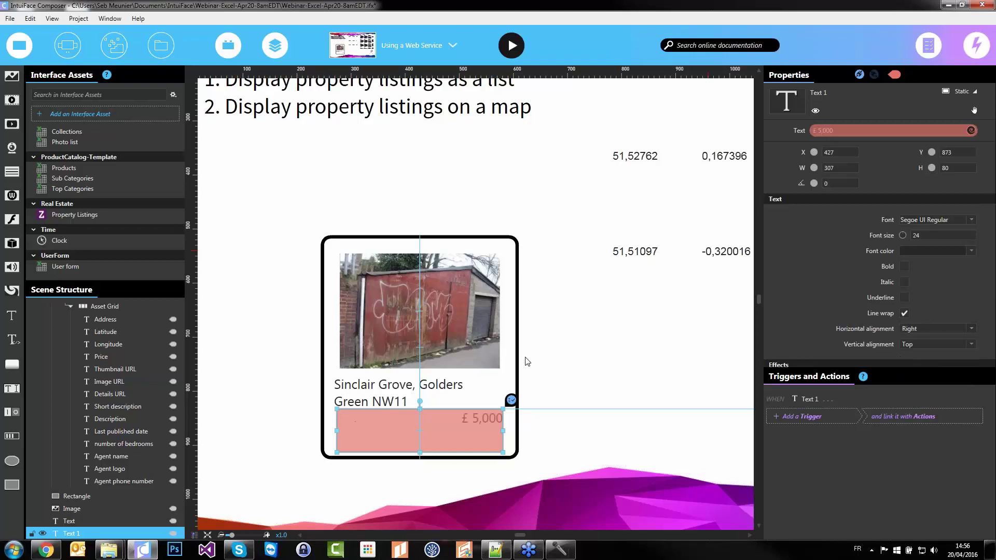
left_click(588, 365)
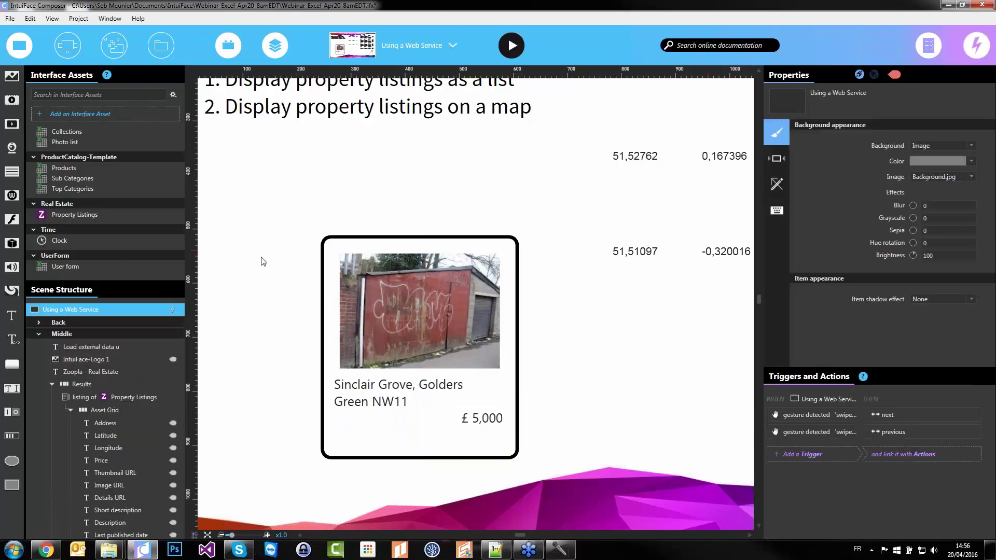
Group the card's rectangle, image and texts and name the group 'My house template'
scroll(281, 230, "down", 6)
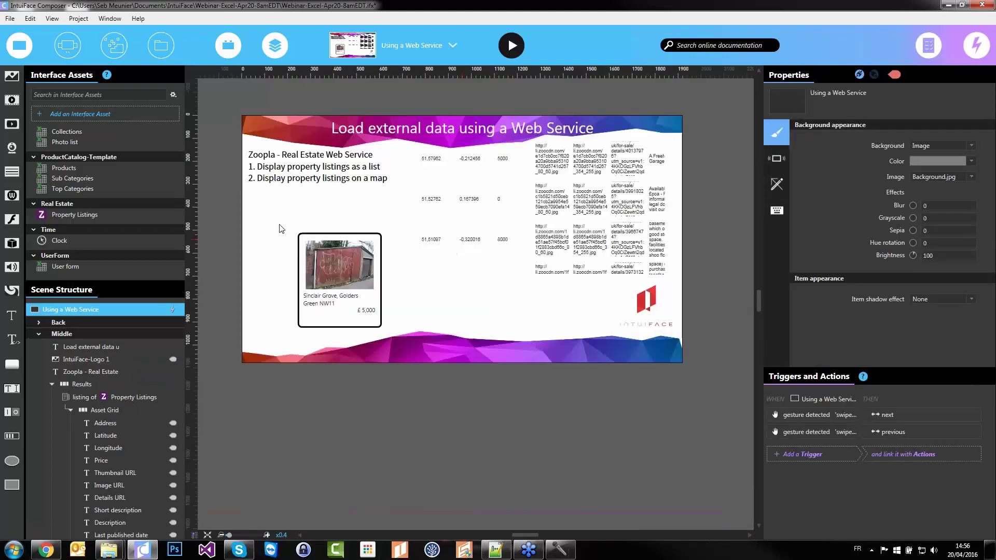
left_click_drag(281, 230, 338, 350)
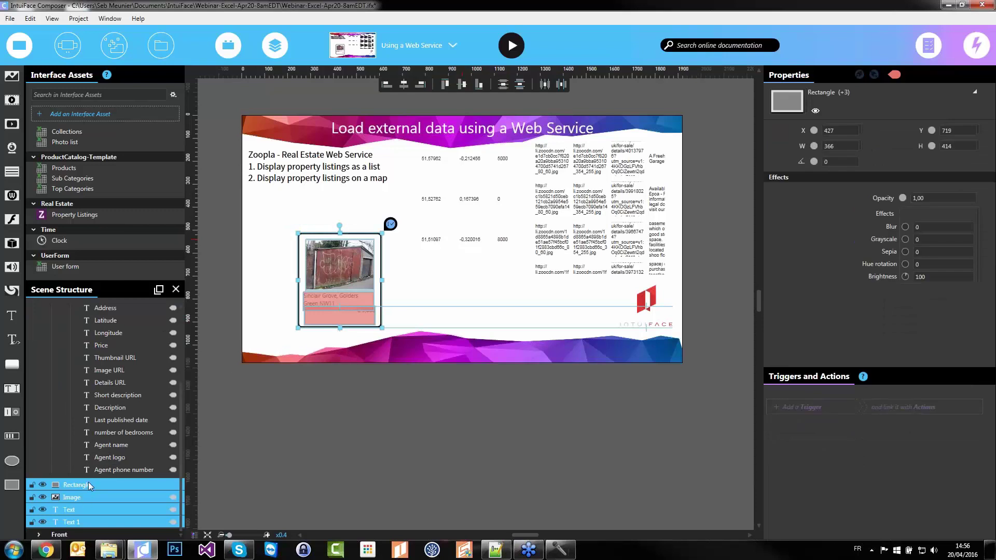
right_click(335, 274)
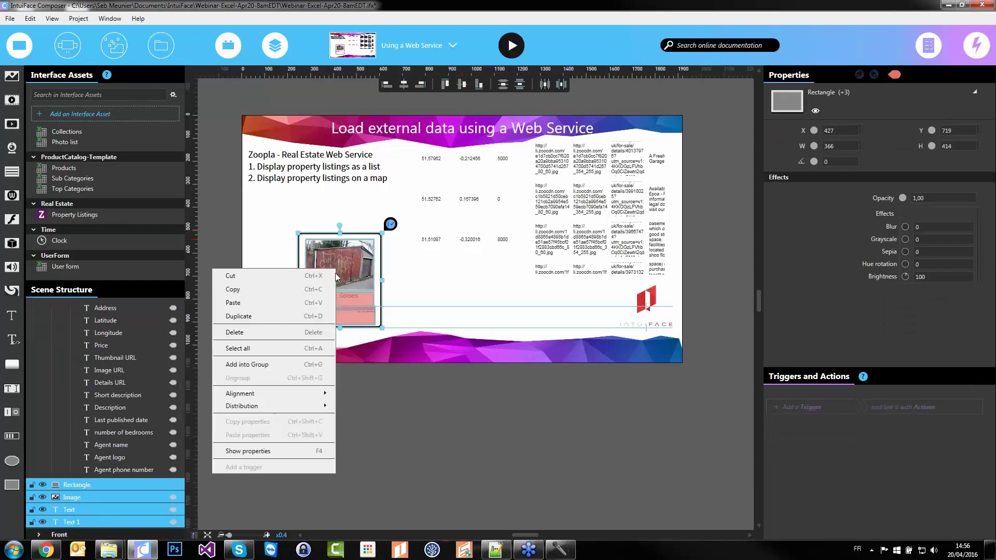
left_click(263, 363)
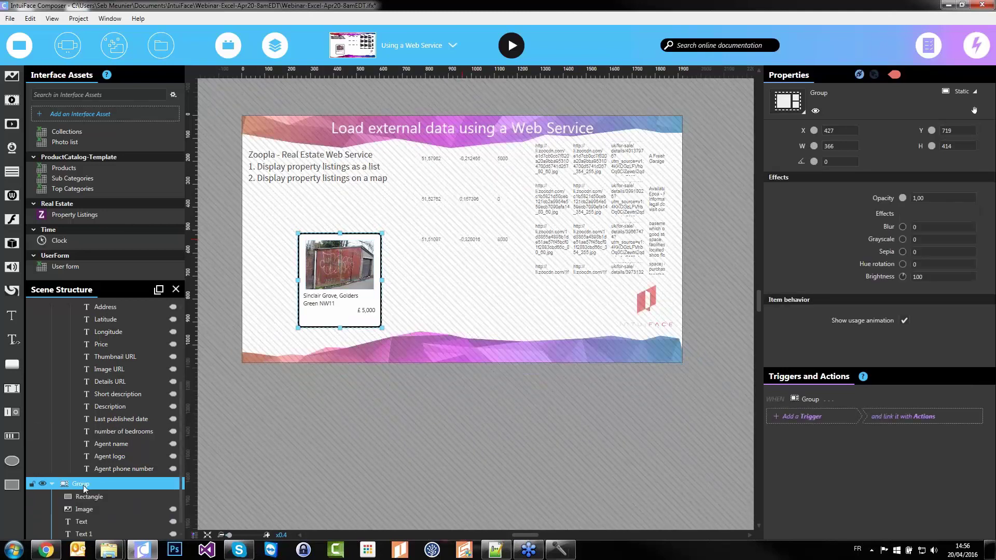
double_click(81, 485)
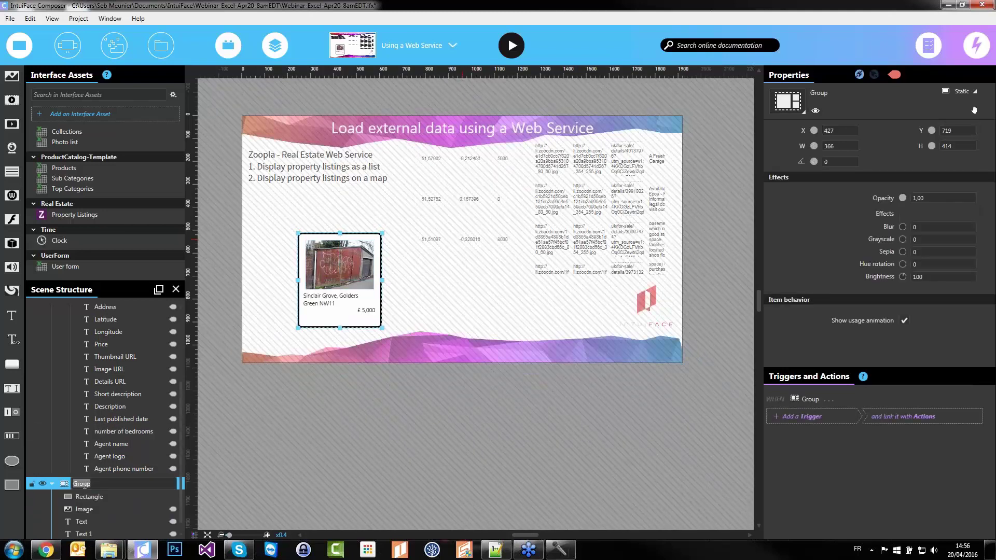
type("My house template")
key("Return")
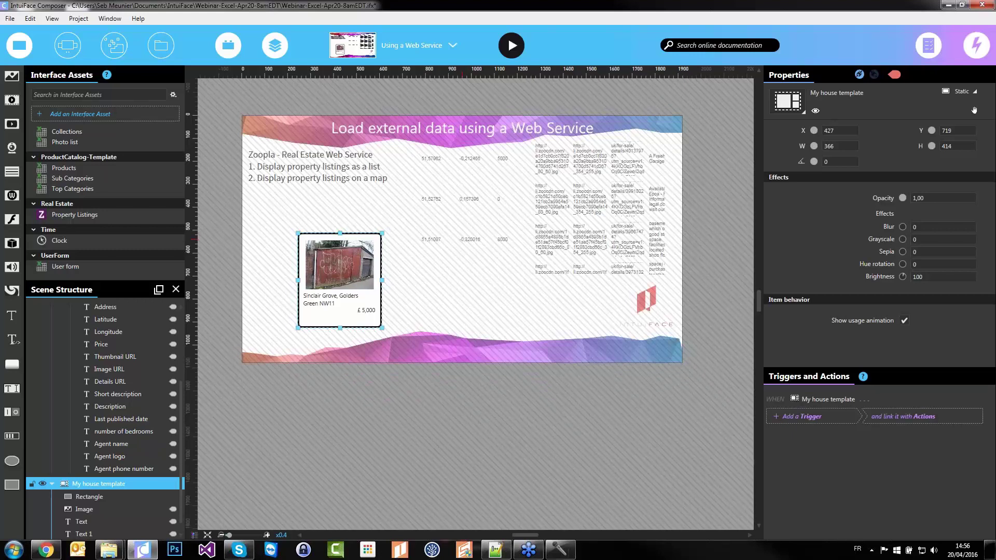
Make My house template the Results grid's item template, replacing Asset Grid
scroll(88, 518, "up", 2)
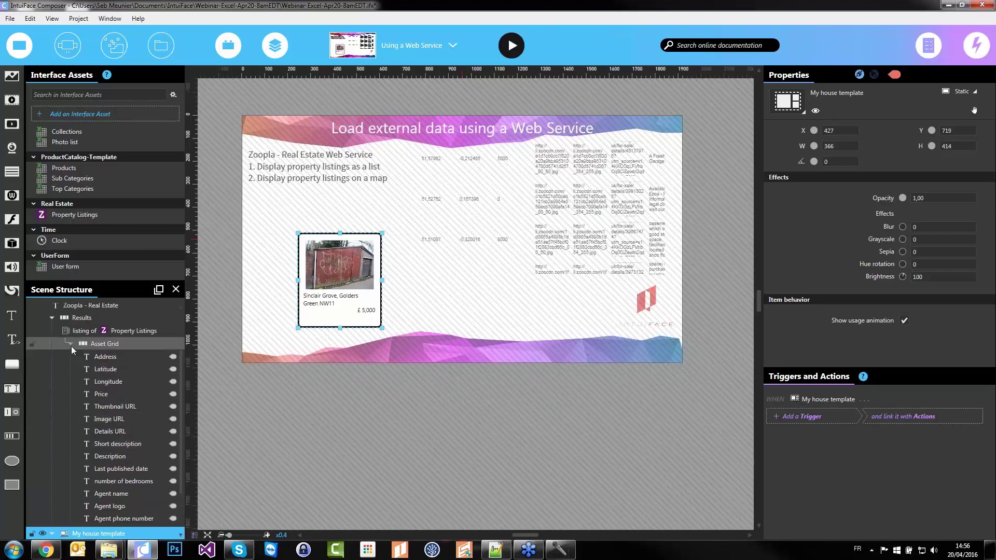
left_click(71, 344)
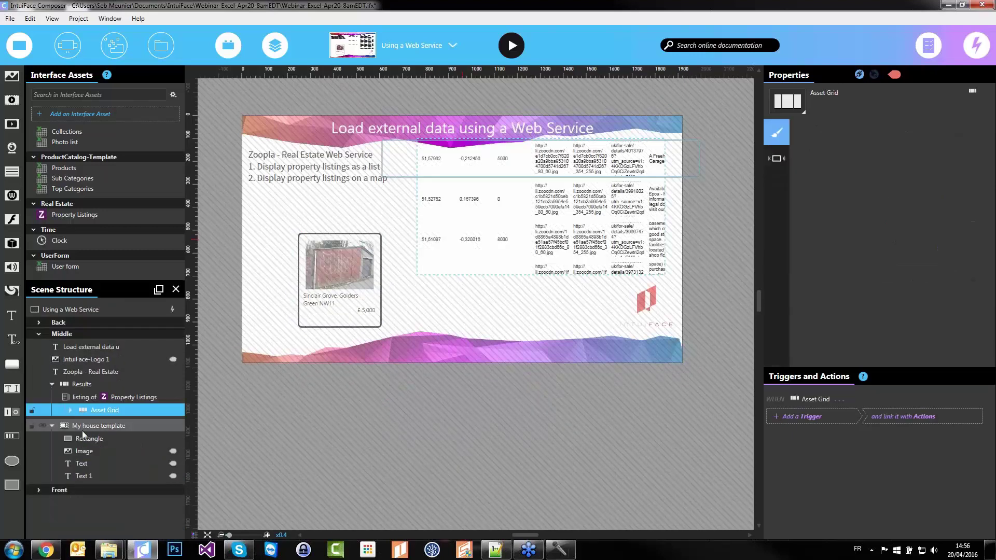
left_click_drag(83, 427, 147, 398)
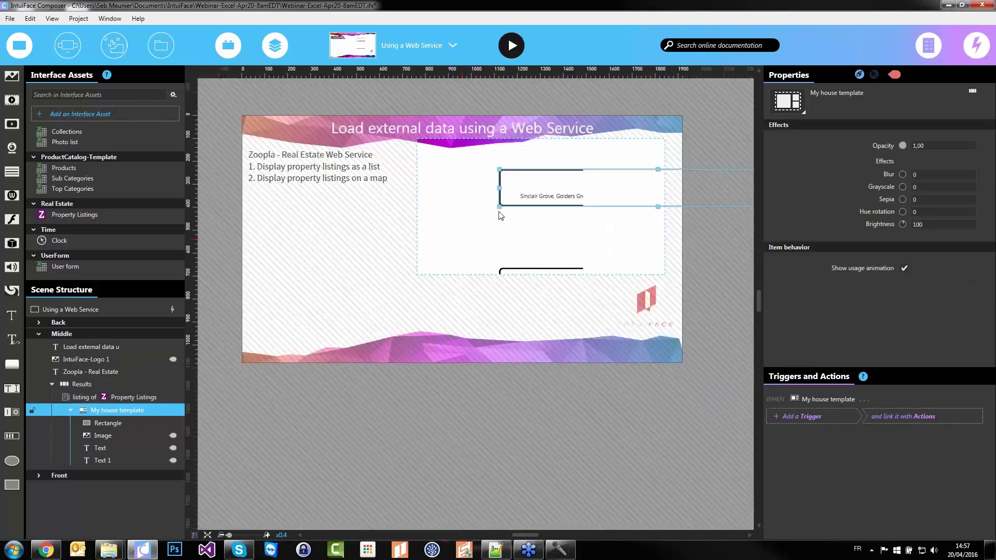
Move the Results list down and left and lay its cards out horizontally
left_click(423, 297)
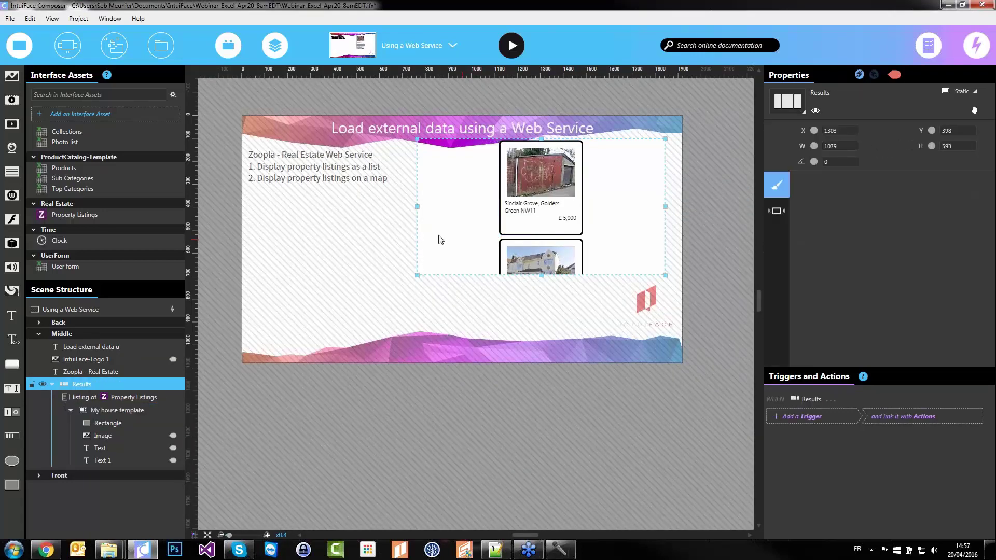
left_click_drag(450, 202, 259, 261)
left_click(935, 200)
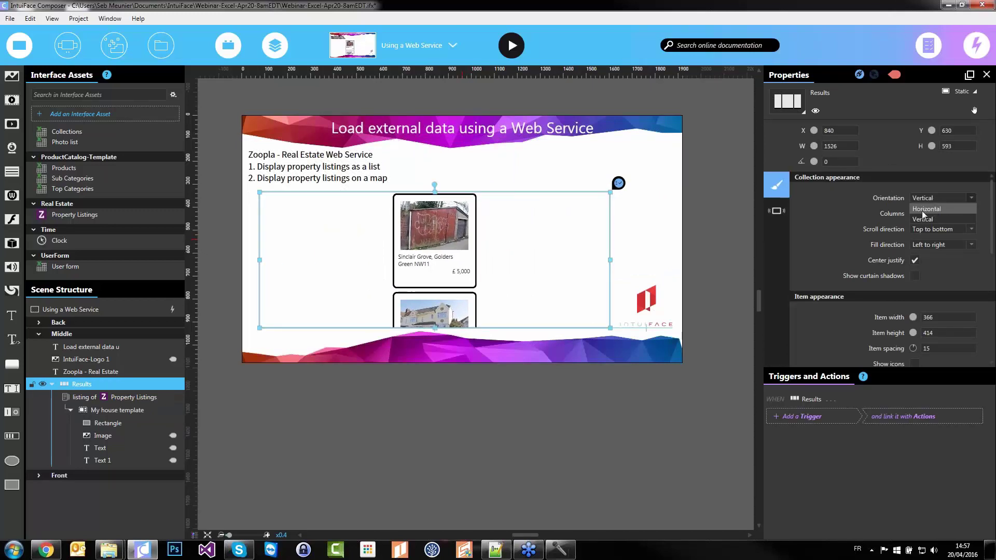
left_click(934, 214)
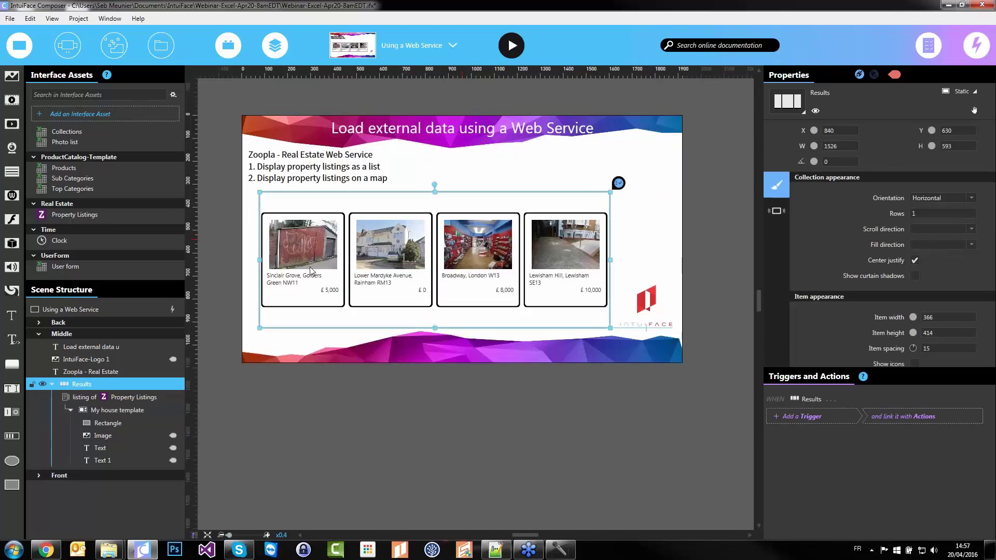
Set the listings' minimum price to 500000 and select the Results collection
scroll(312, 270, "up", 1)
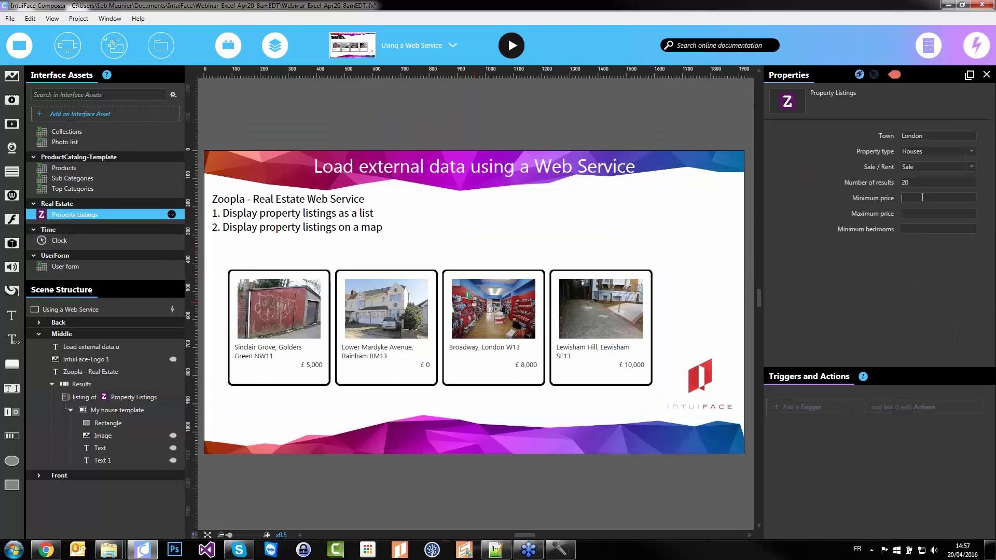
type("00000")
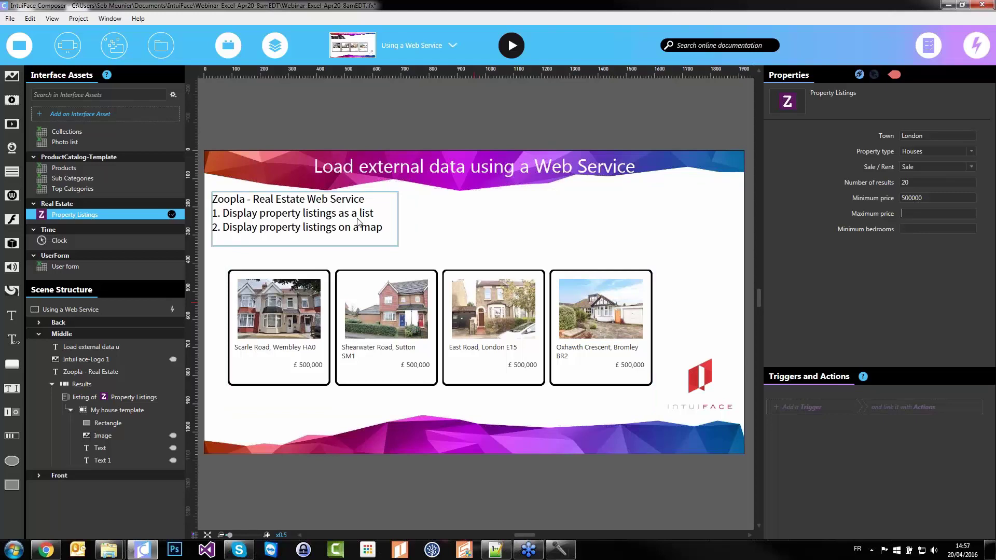
left_click(277, 314)
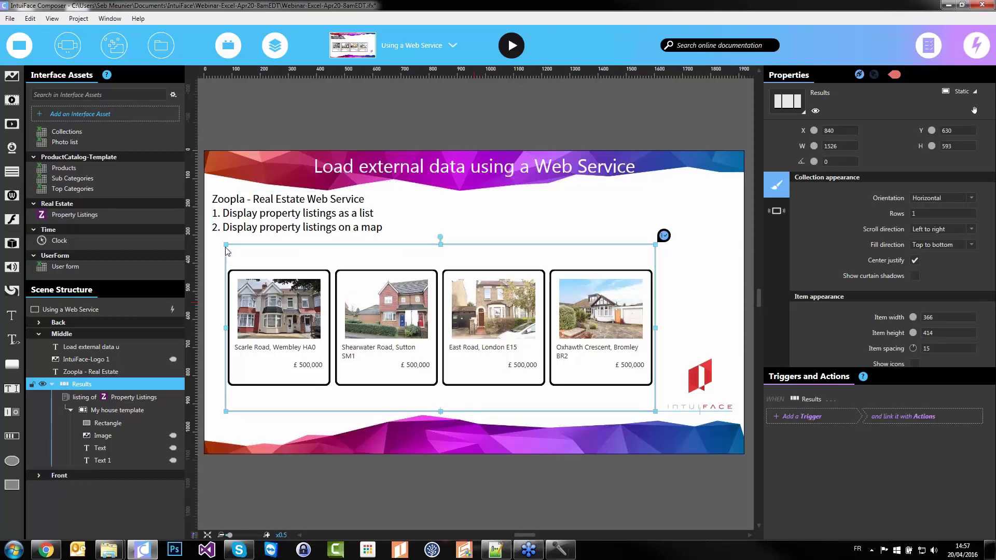
Narrow Results into a right-side column, set Orientation Vertical, and stretch it to the bottom
left_click_drag(227, 245, 536, 193)
left_click_drag(575, 298, 596, 298)
left_click(940, 198)
left_click(937, 218)
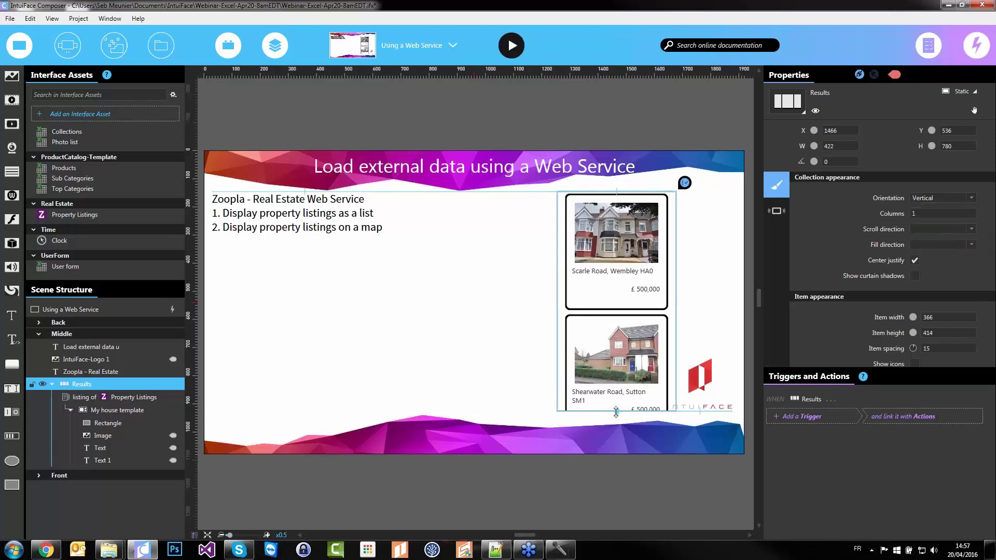
left_click_drag(616, 412, 616, 455)
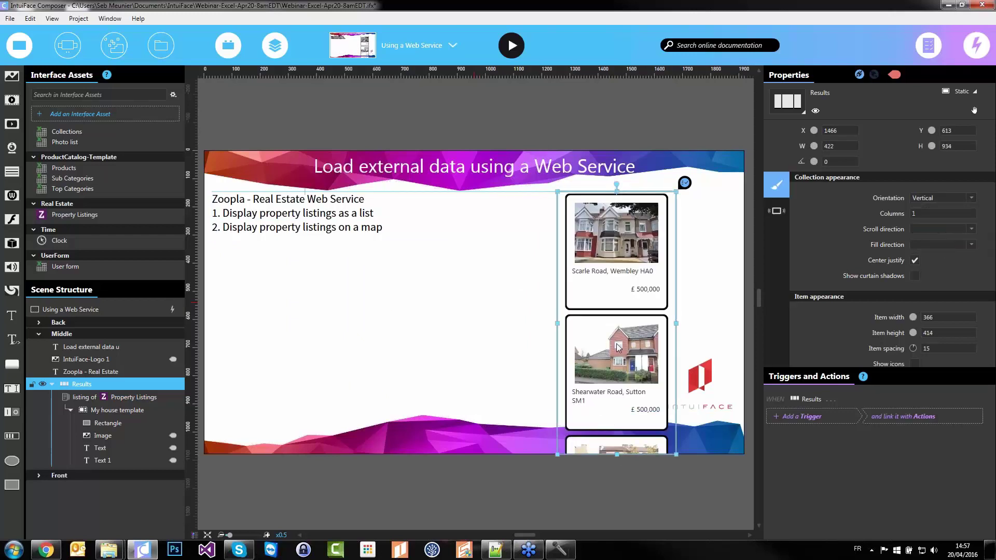
Duplicate the list as Results 1, moved left and enlarged to fill the left area
key("ctrl+d")
left_click_drag(620, 347, 477, 342)
left_click_drag(415, 185, 218, 238)
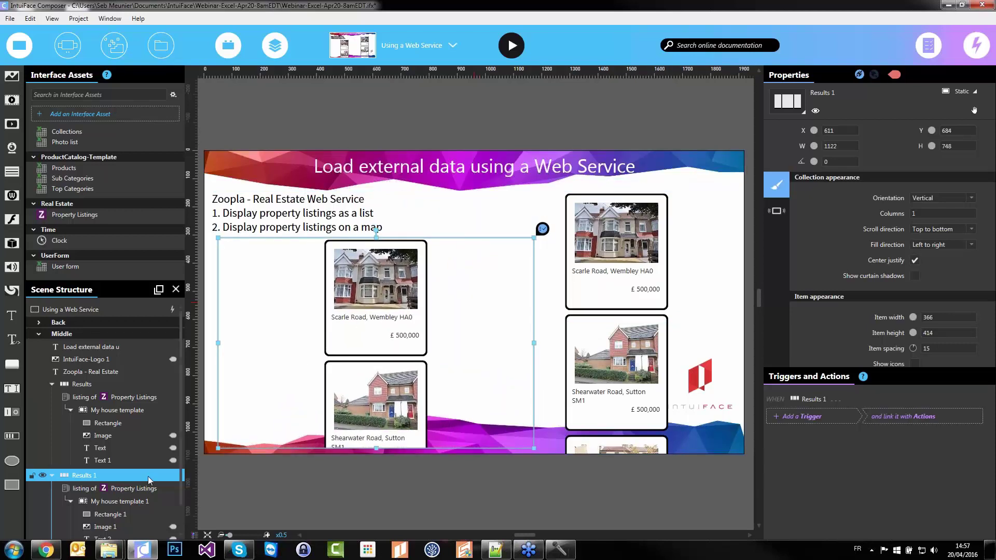
left_click(125, 489)
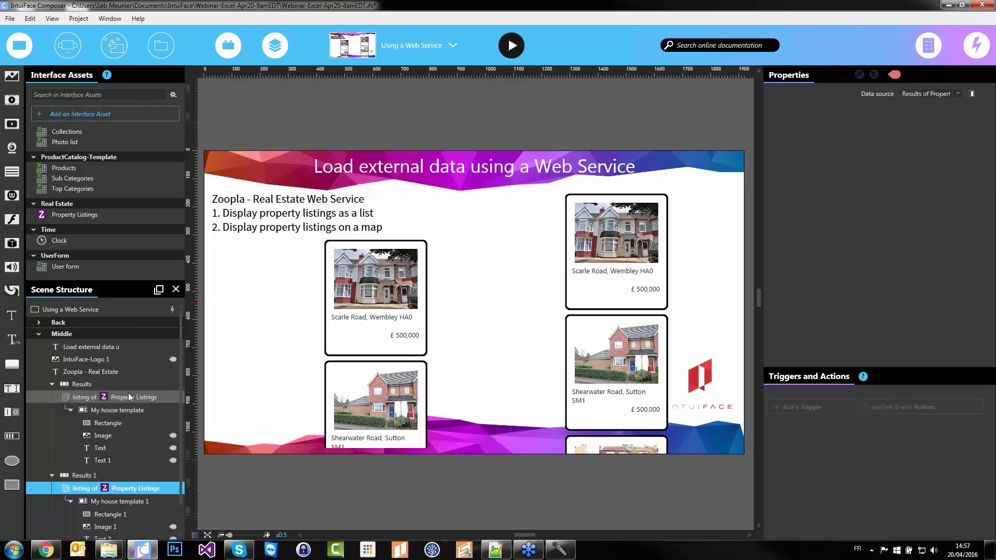
left_click(83, 476)
Add POI-Released.png to the scene and make it Results 1's item template
mouse_move(109, 549)
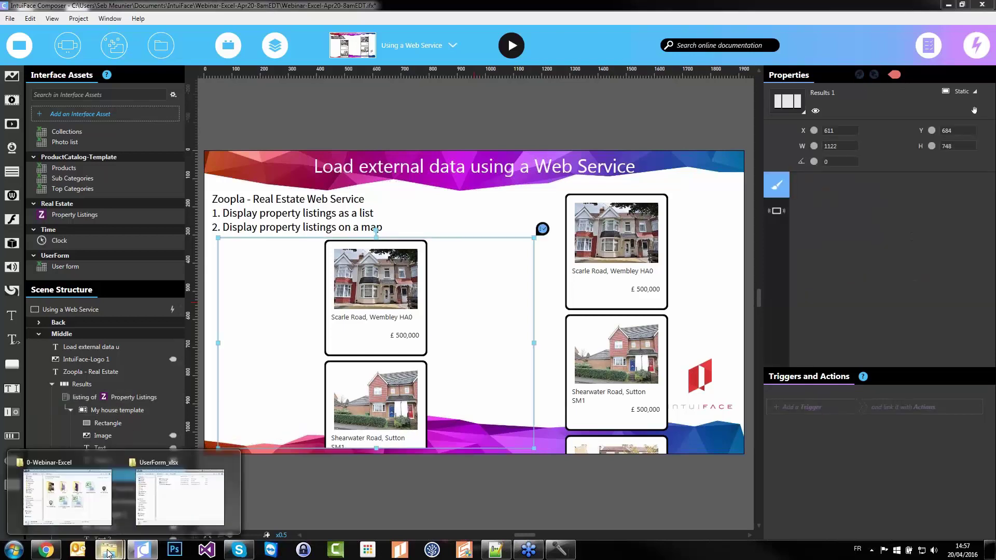
left_click(78, 508)
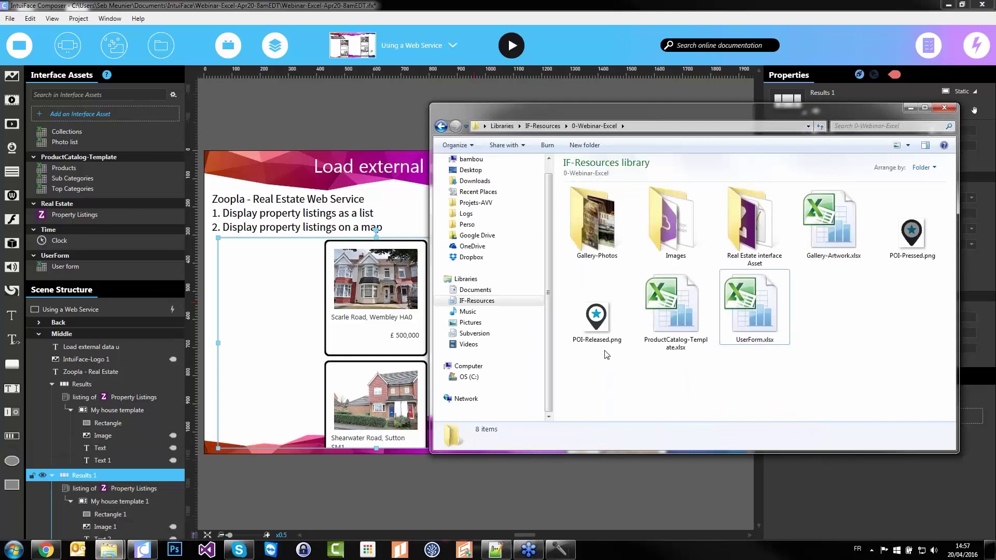
left_click(597, 317)
left_click_drag(322, 481, 322, 480)
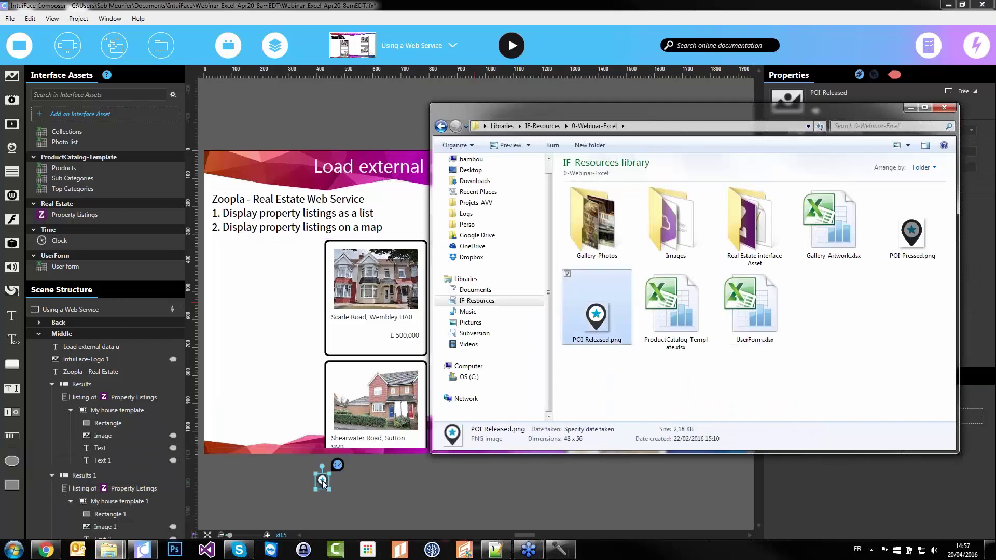
left_click(251, 472)
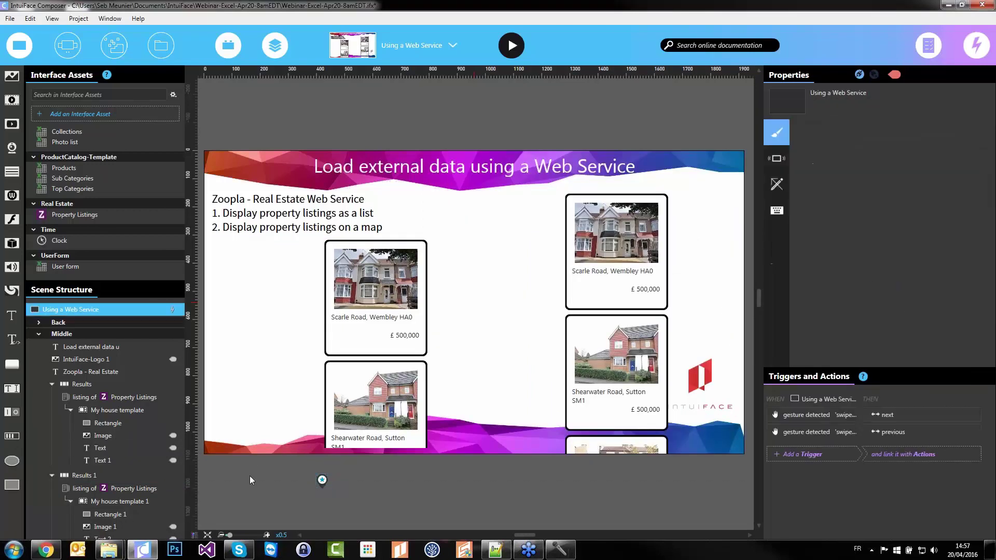
scroll(126, 452, "down", 1)
left_click_drag(73, 526, 86, 448)
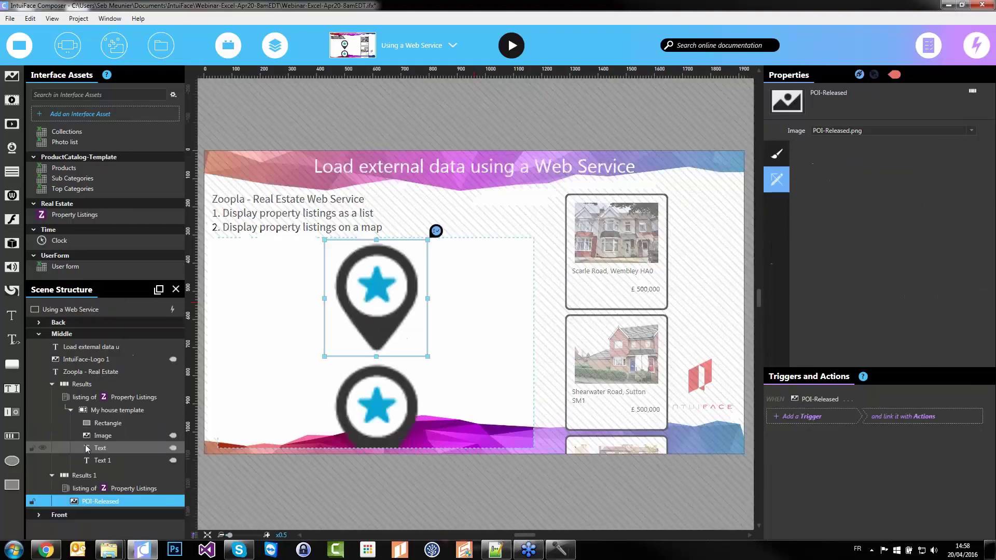
left_click(484, 322)
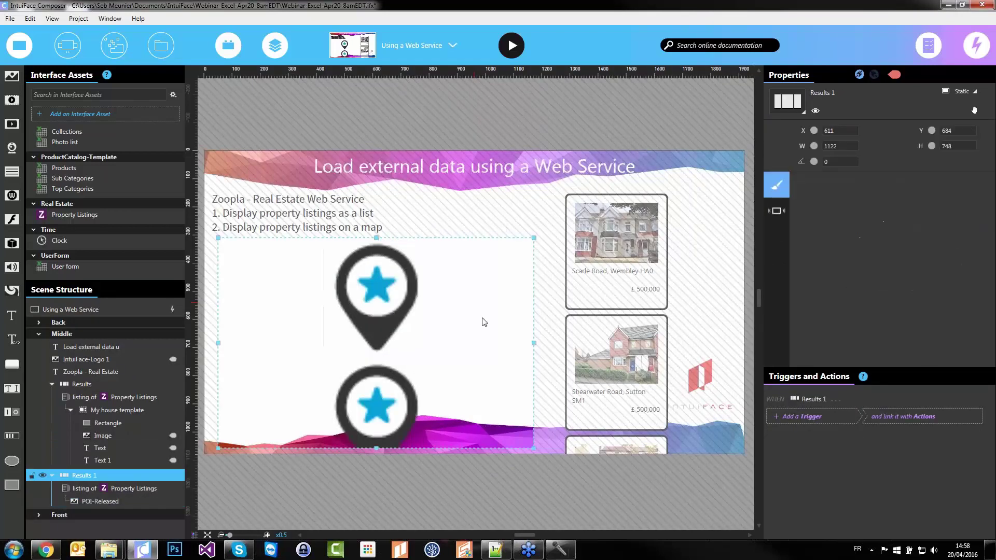
Convert Results 1 into a Map collection using street Map display mode instead of satellite
left_click(802, 111)
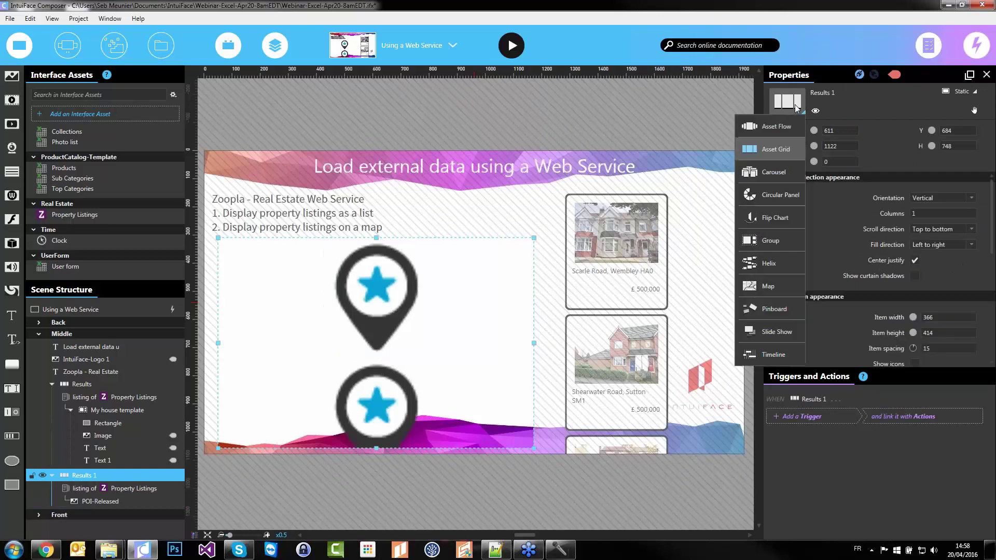
left_click(768, 287)
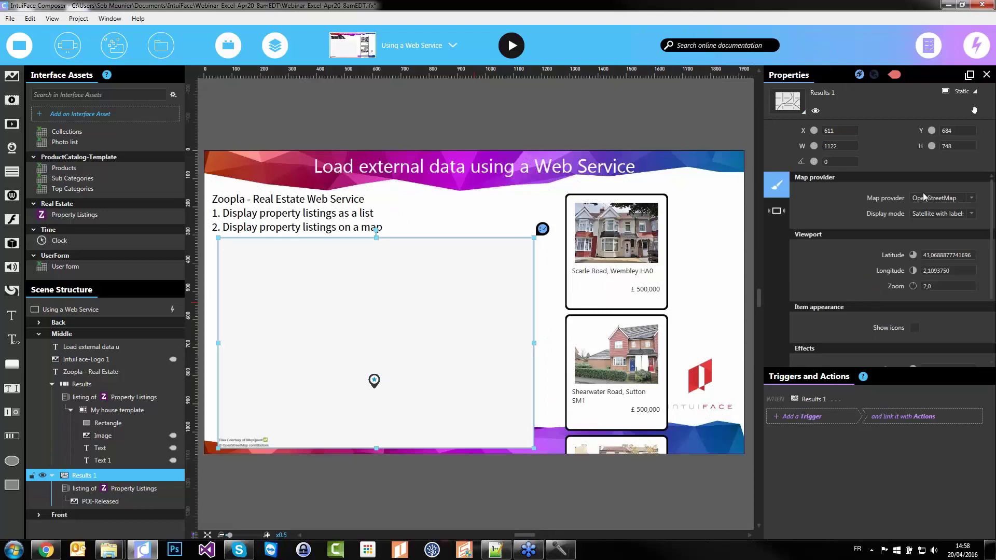
left_click(946, 213)
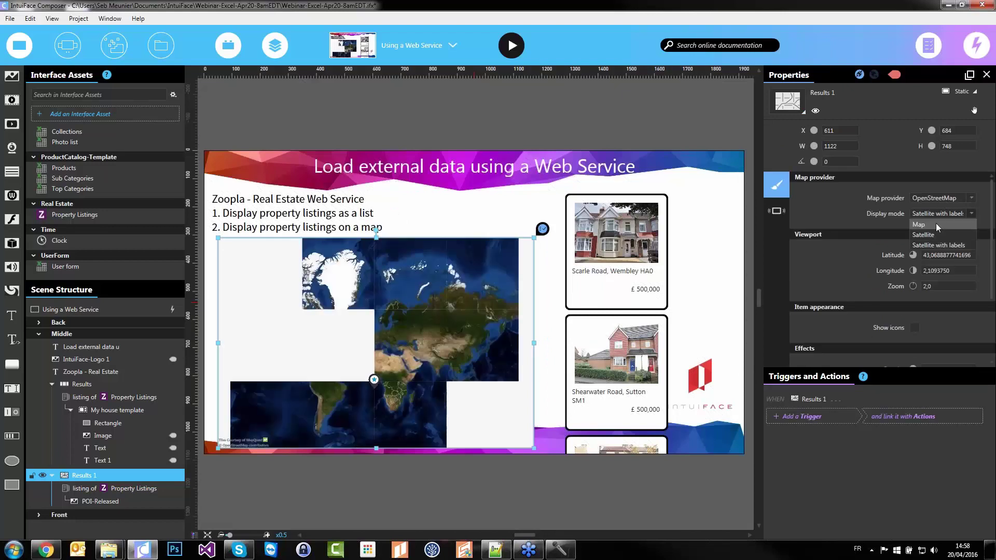
left_click(937, 224)
Zoom into the map and select the POI-Released pin image
double_click(359, 350)
scroll(372, 351, "up", 1)
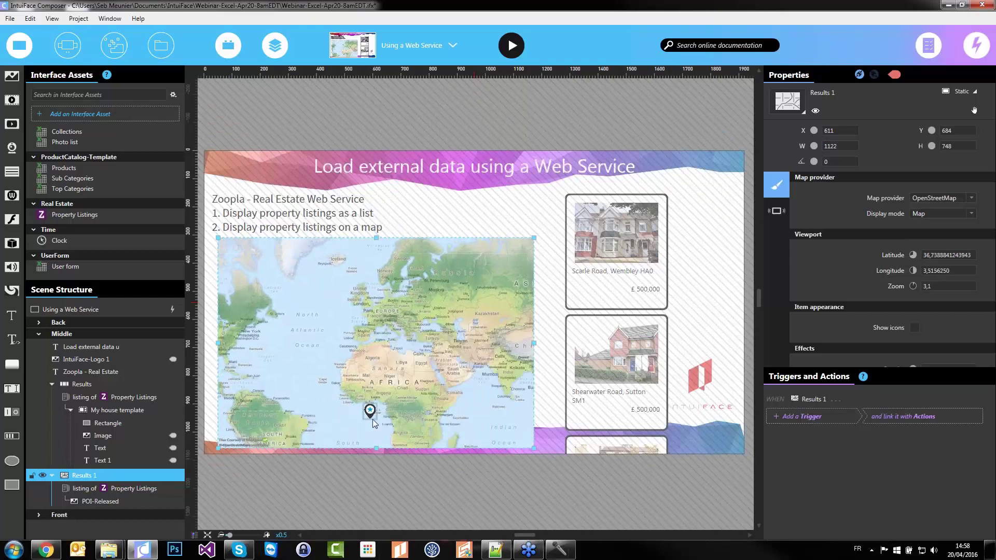
left_click(104, 501)
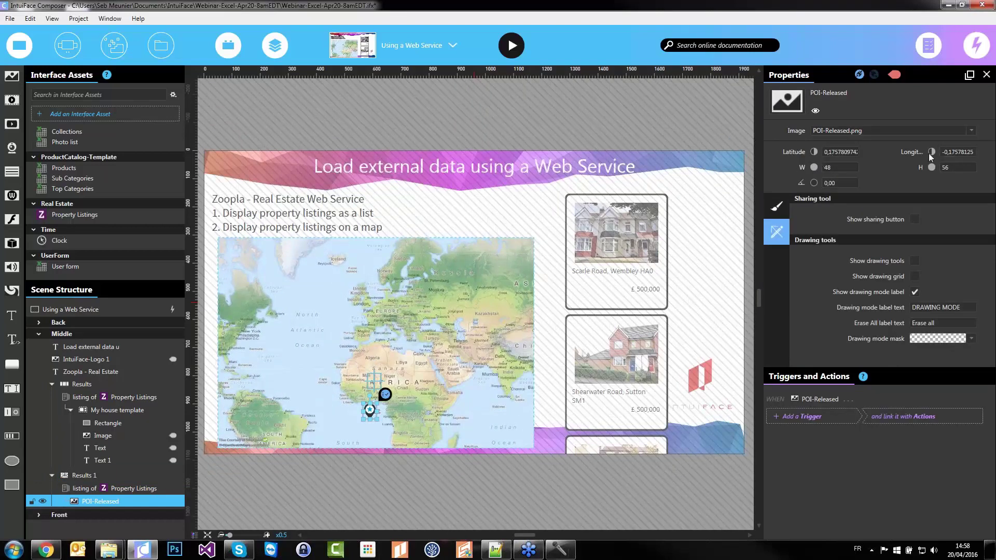
Bind the pin's Latitude and Longitude to the Property Listings Latitude and Longitude
left_click(866, 153)
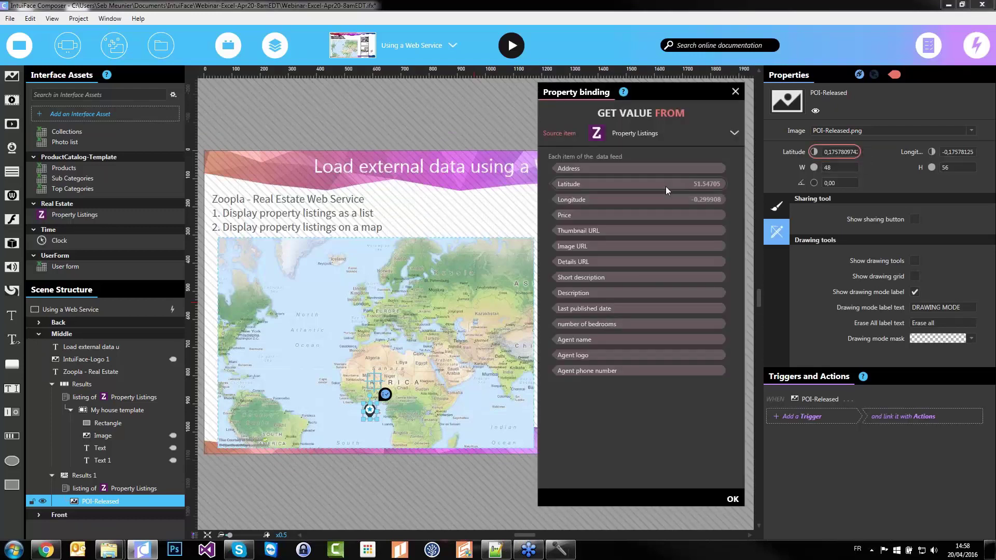
left_click(645, 184)
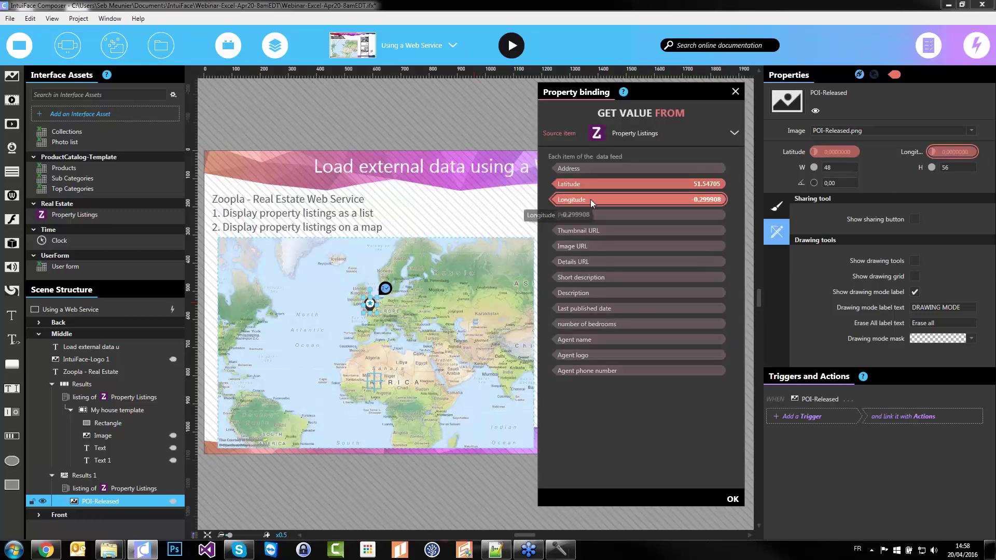
left_click(643, 200)
Zoom and pan the map to London, then leave pin editing
scroll(341, 310, "up", 5)
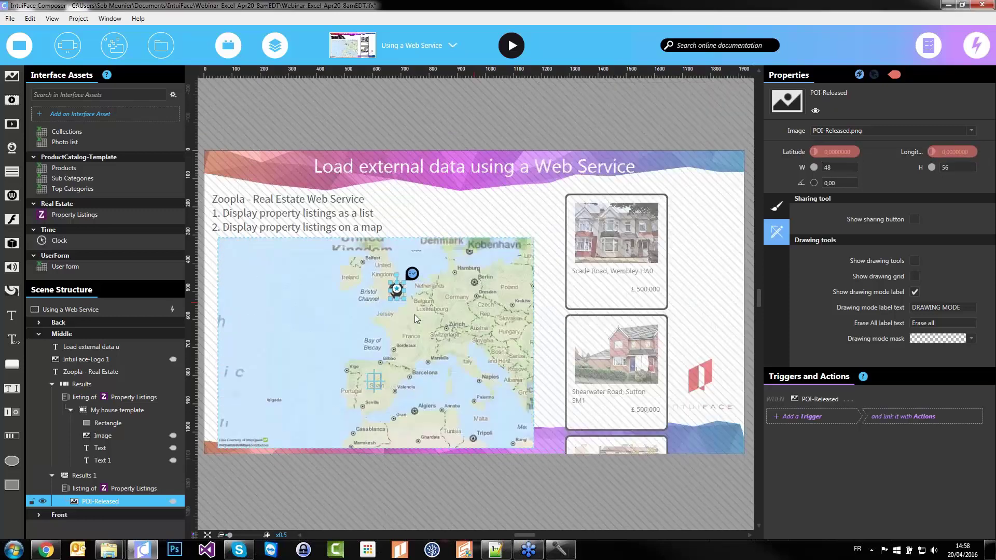
left_click_drag(374, 301, 353, 360)
scroll(344, 396, "up", 4)
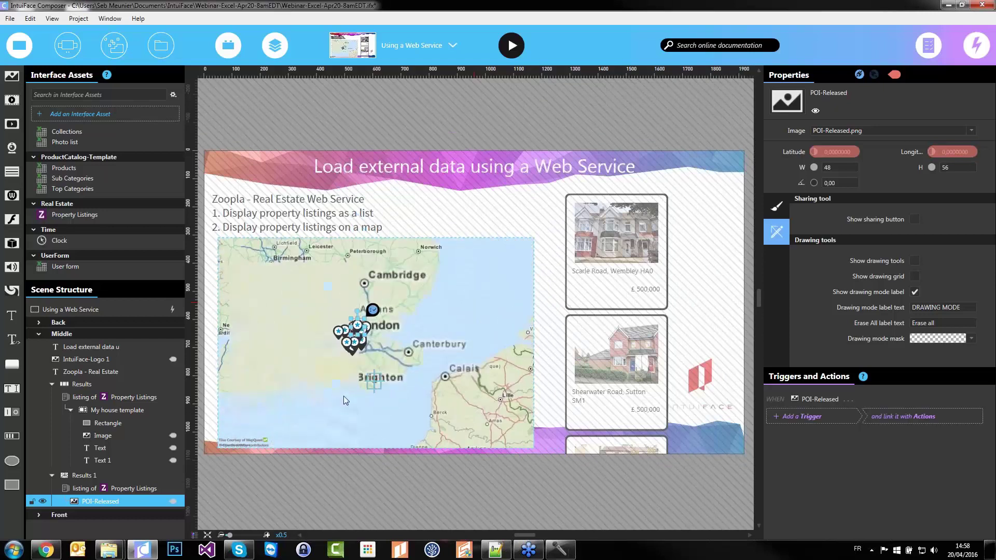
scroll(333, 358, "down", 5)
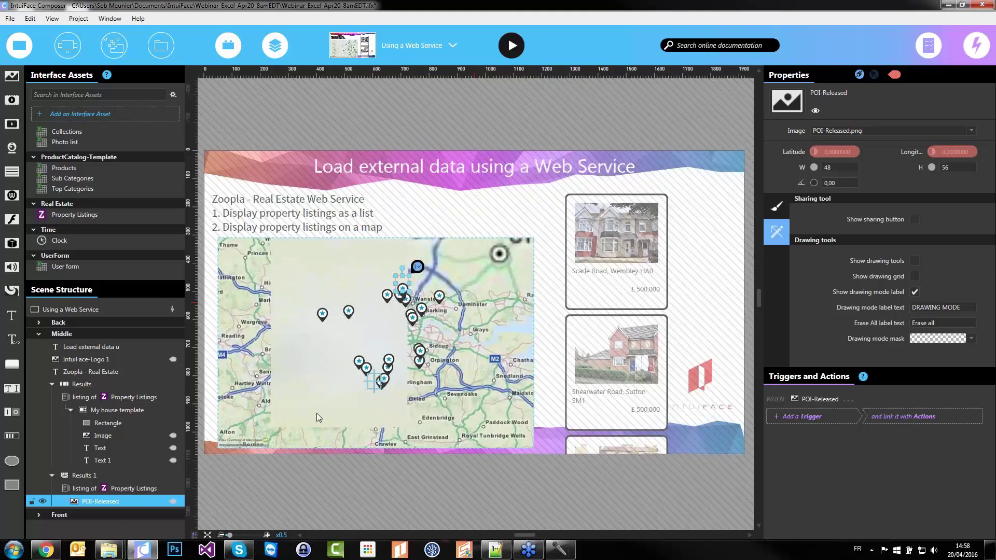
left_click(471, 213)
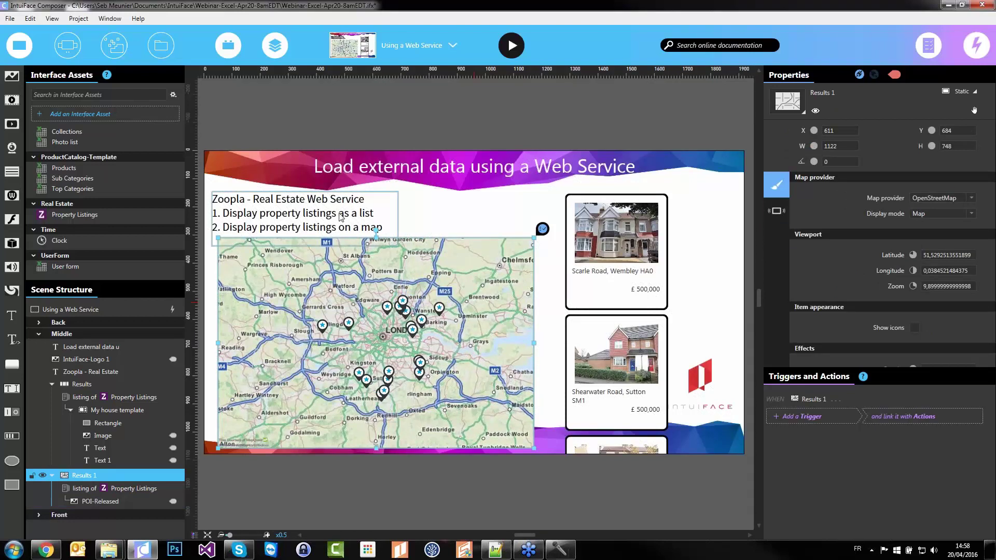
left_click(461, 199)
left_click(596, 233)
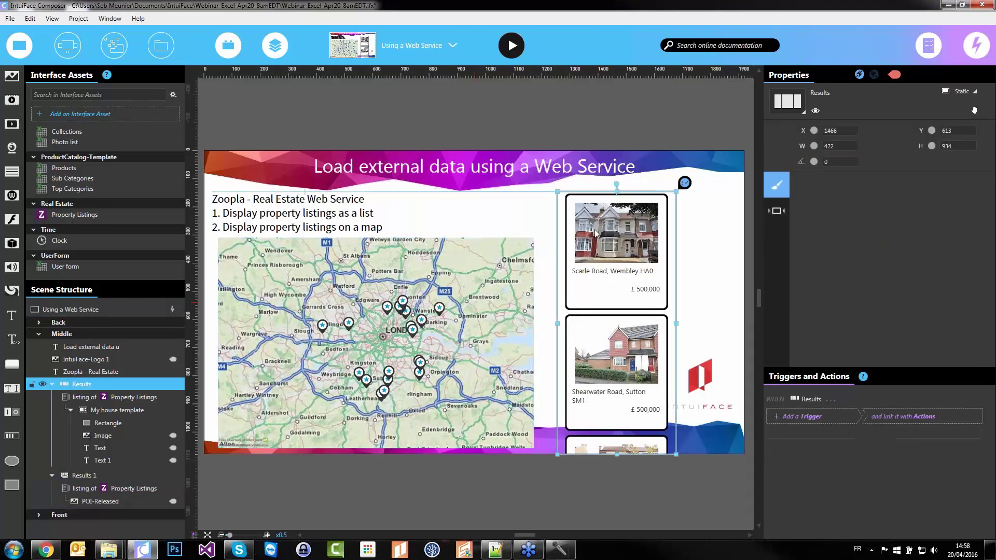
left_click(369, 312)
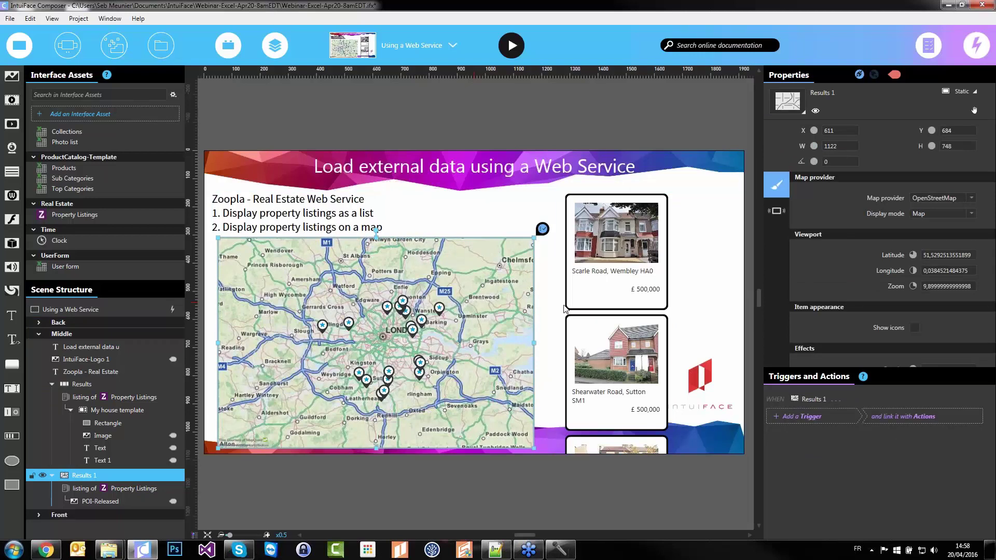
left_click(628, 232)
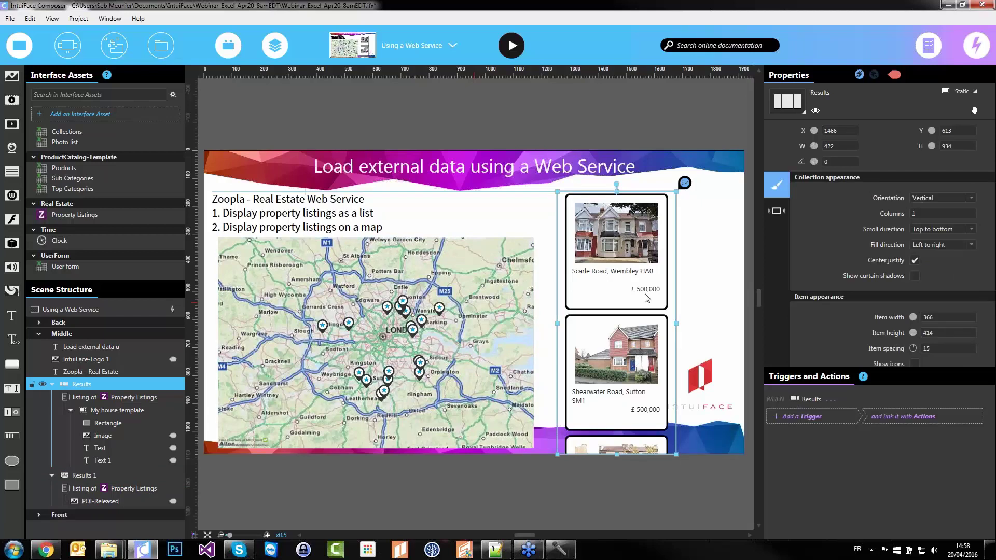
left_click(507, 136)
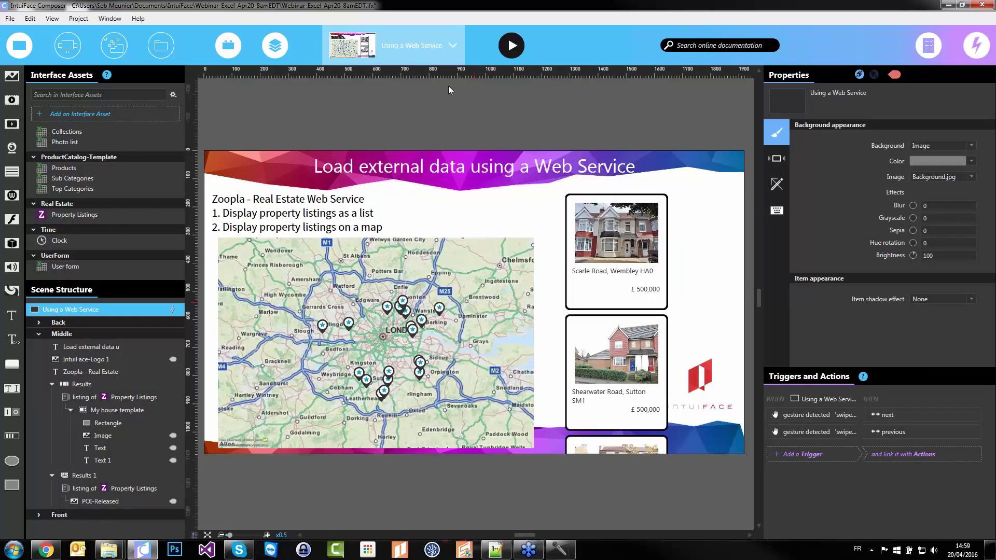
Switch to the Conclusion scene and run it in Play Mode
left_click(453, 45)
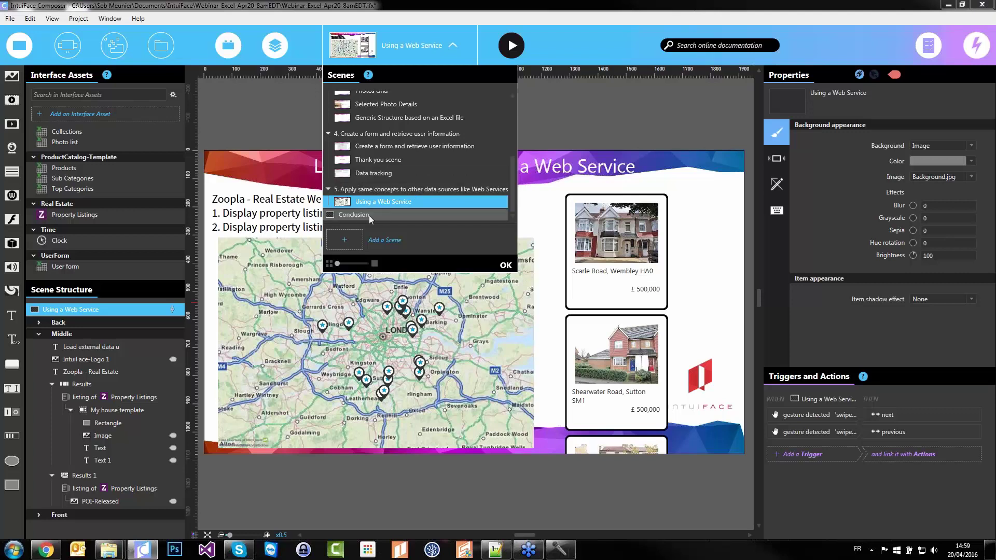
key("Return")
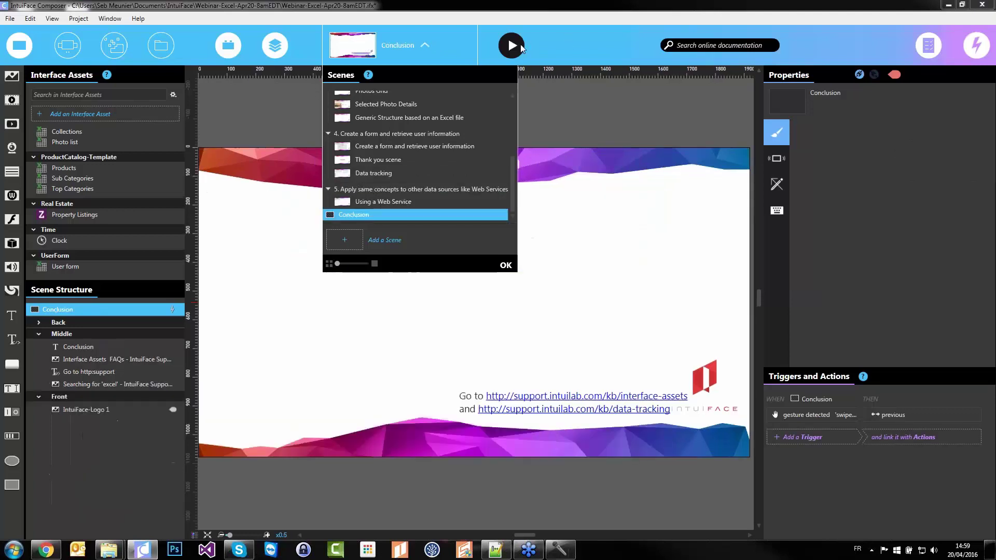
left_click(521, 46)
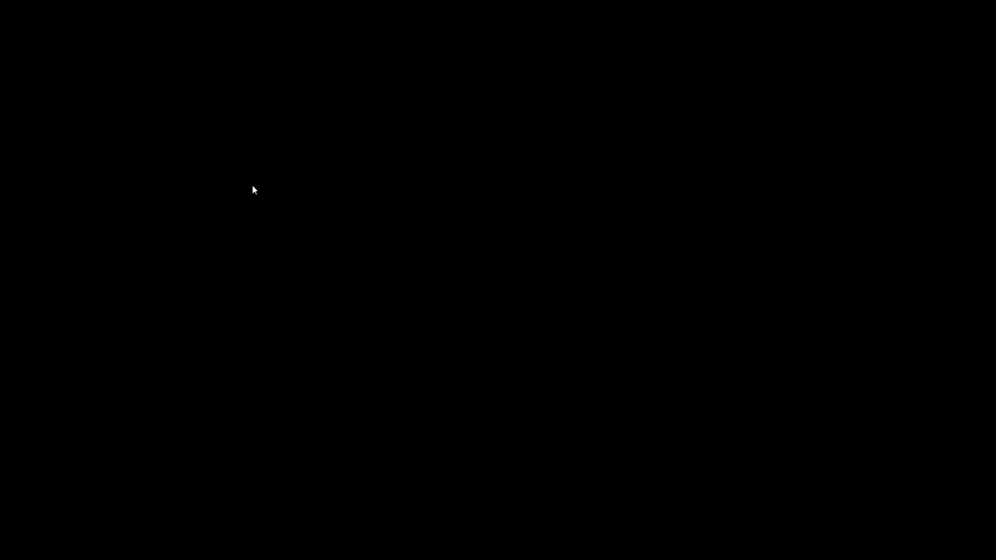